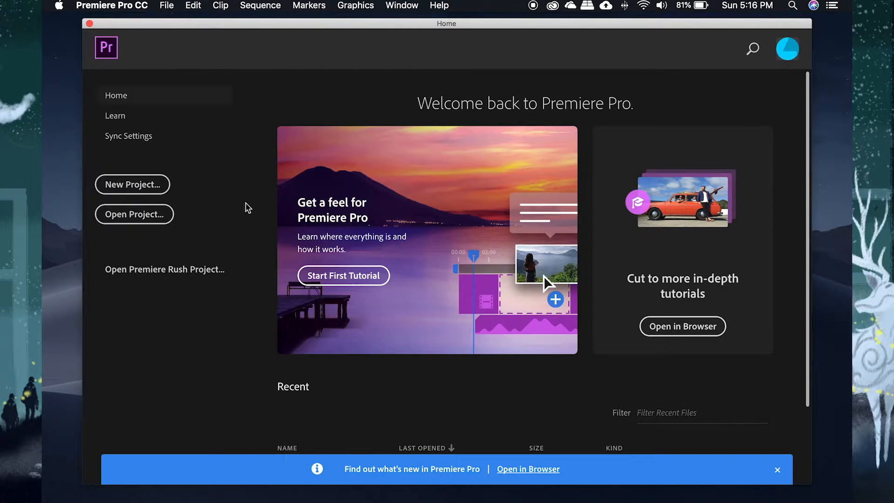
Create a new project named Whiteboard Animation.
{"action": "left_click", "coordinate": [145, 191]}
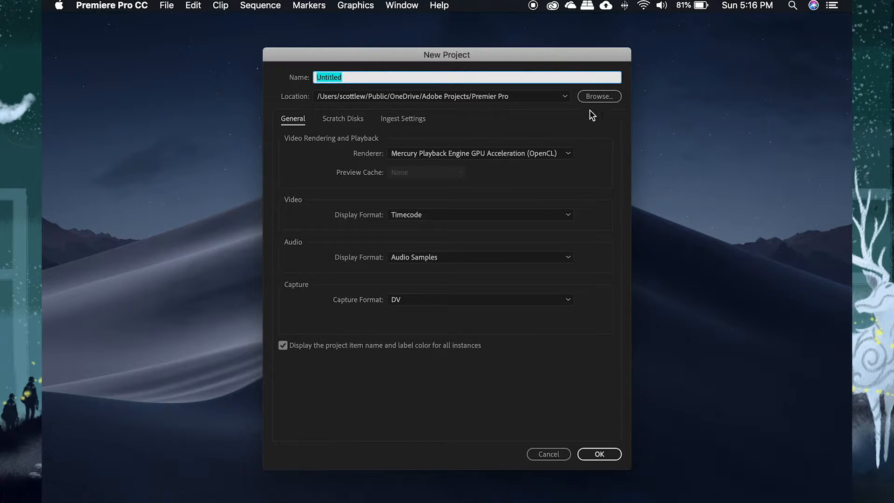
{"action": "type", "text": "Whiteboard An"}
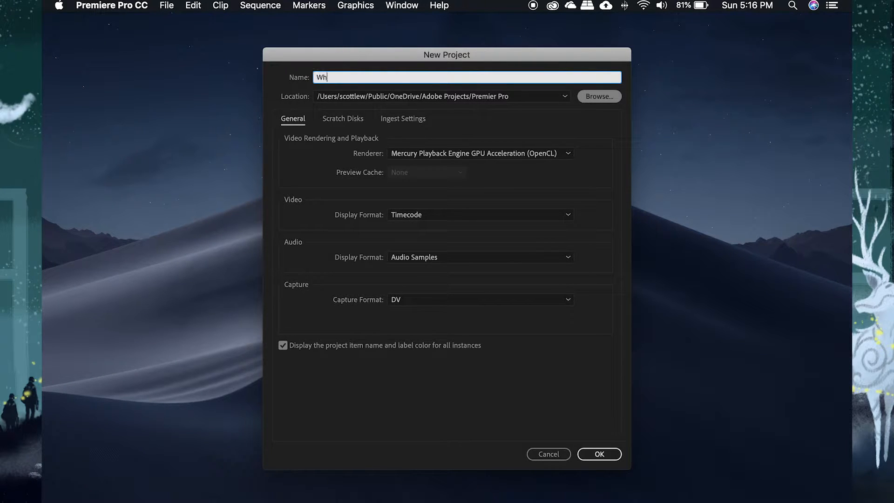
{"action": "type", "text": "imation"}
{"action": "left_click", "coordinate": [608, 454]}
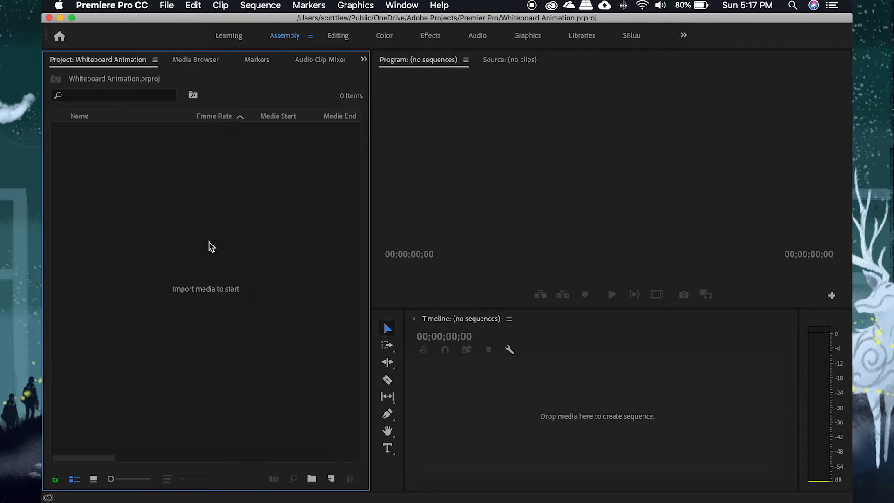
{"action": "double_click", "coordinate": [214, 296]}
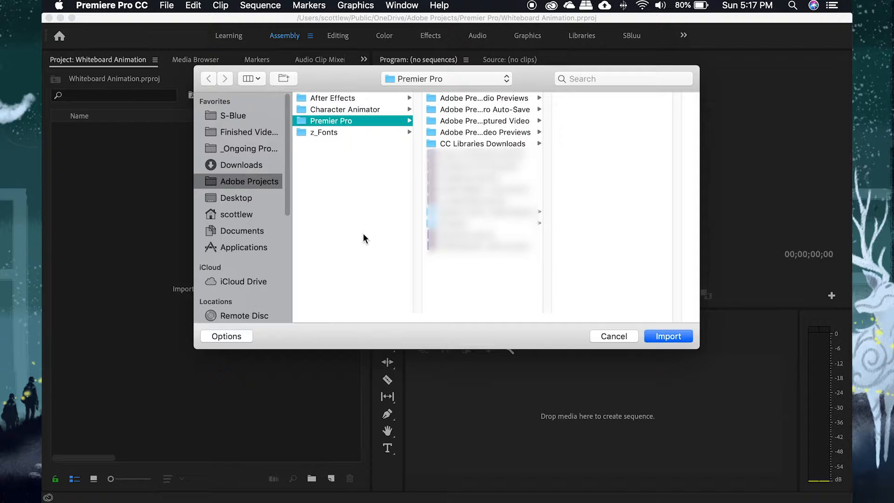
{"action": "left_click", "coordinate": [597, 335]}
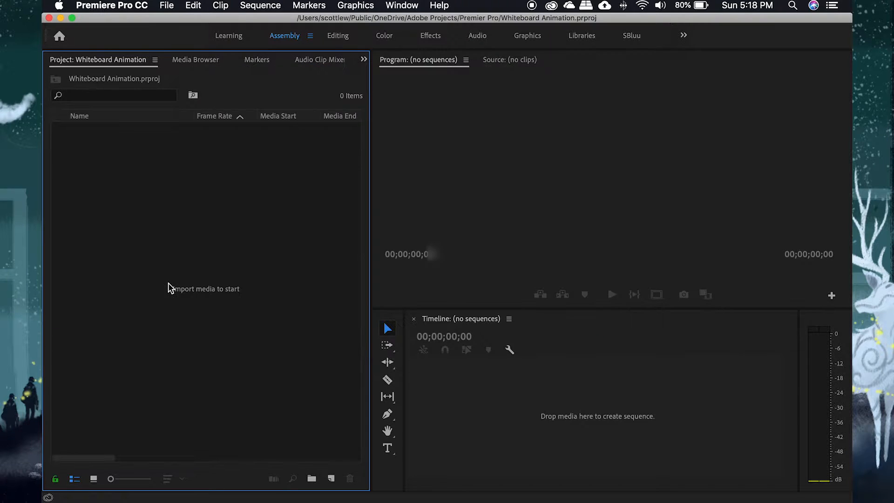
{"action": "key", "text": "ctrl+Right"}
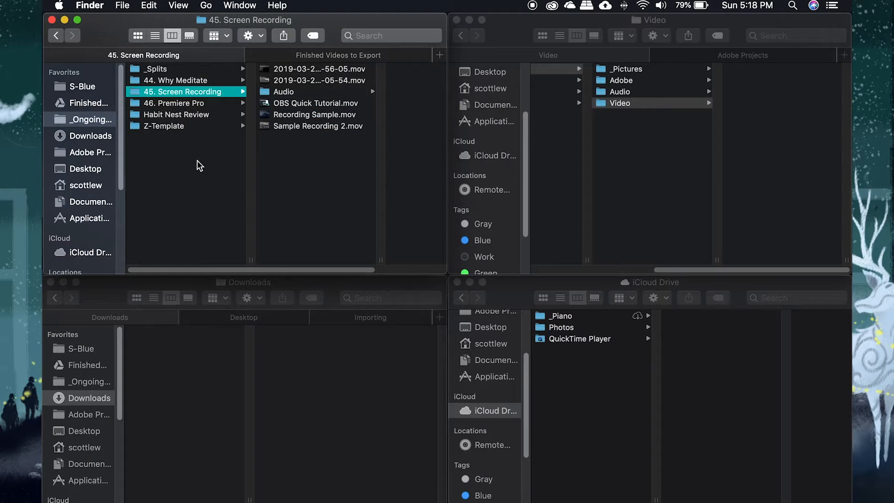
{"action": "key", "text": "ctrl+Left"}
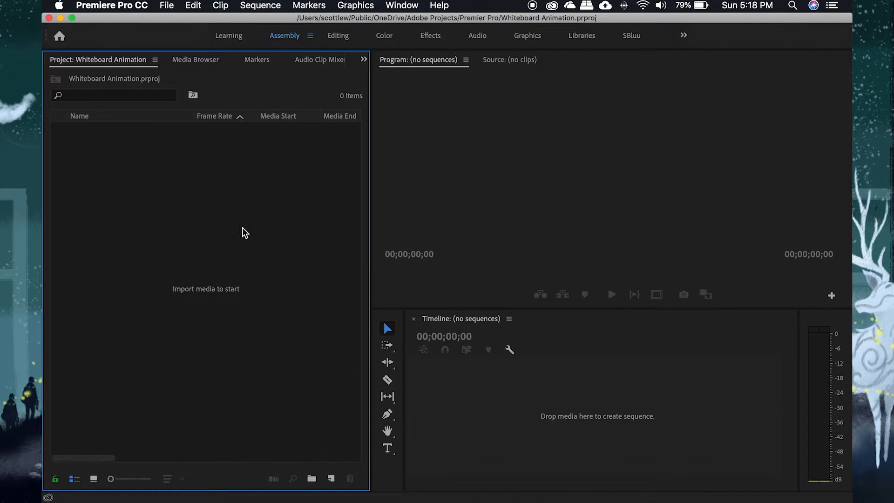
Switch to Finder and look through the folder windows, including the Video folder of 44. Why Meditate.
{"action": "key", "text": "ctrl+Up"}
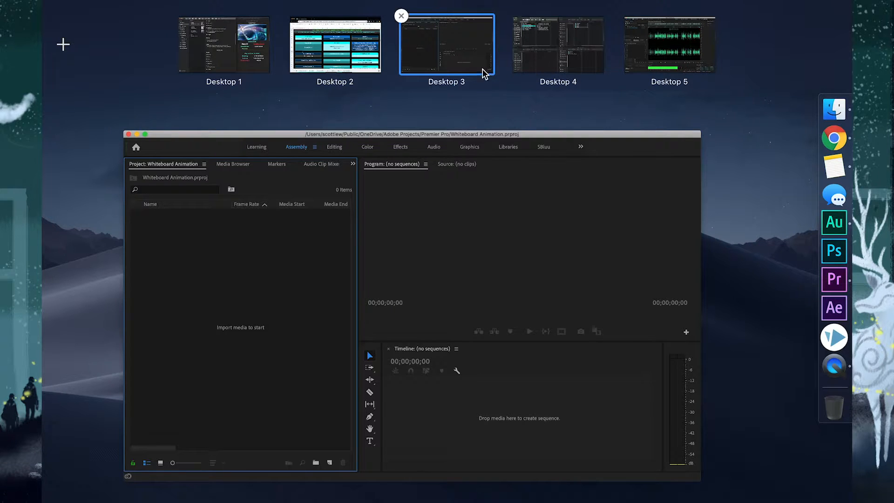
{"action": "left_click", "coordinate": [533, 60]}
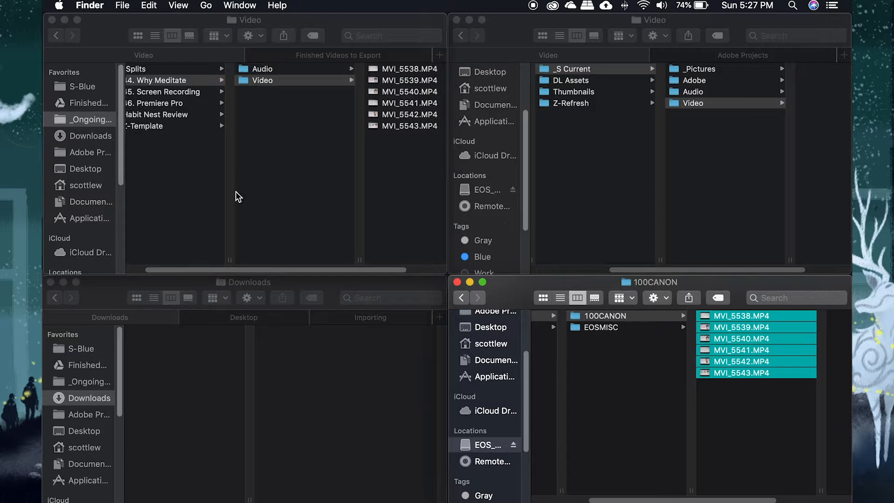
{"action": "scroll", "coordinate": [235, 192], "scroll_direction": "left", "scroll_amount": 3}
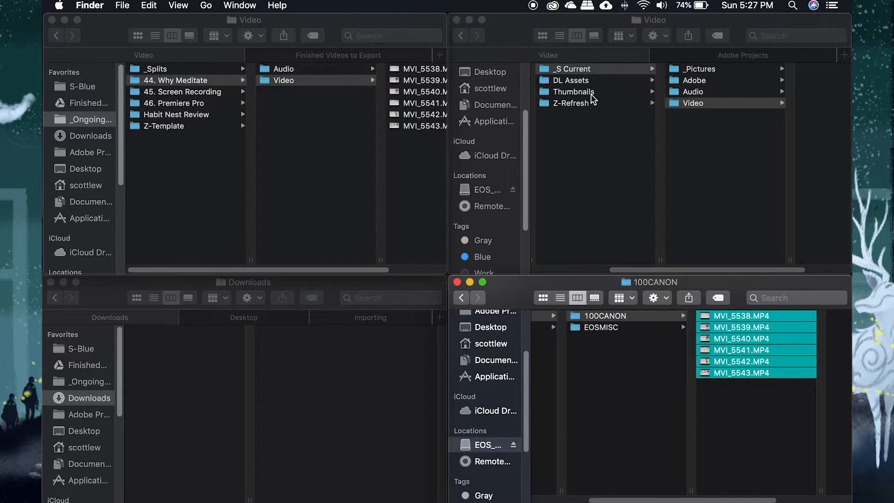
{"action": "left_click", "coordinate": [599, 73]}
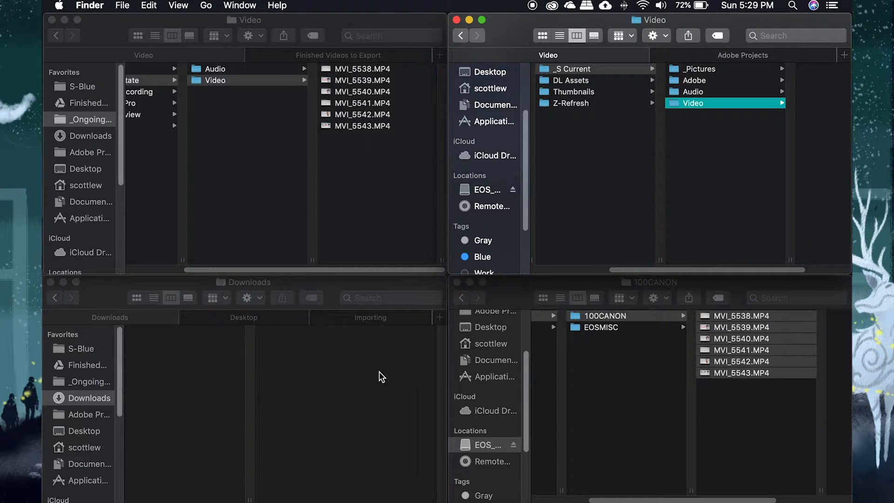
{"action": "scroll", "coordinate": [376, 223], "scroll_direction": "right", "scroll_amount": 1}
{"action": "scroll", "coordinate": [267, 157], "scroll_direction": "left", "scroll_amount": 3}
{"action": "left_click", "coordinate": [293, 111]}
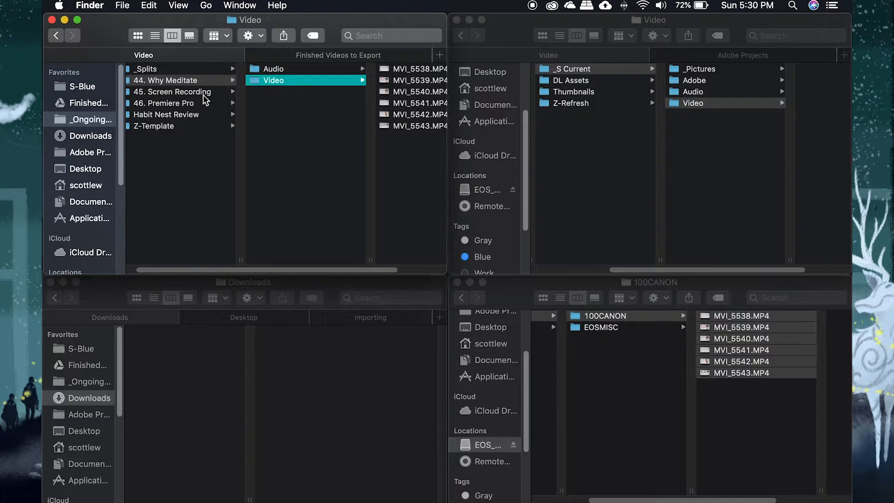
Review the Audio and Video subfolders of 44. Why Meditate and select all MP4 clips in Video.
{"action": "scroll", "coordinate": [209, 96], "scroll_direction": "left", "scroll_amount": 1}
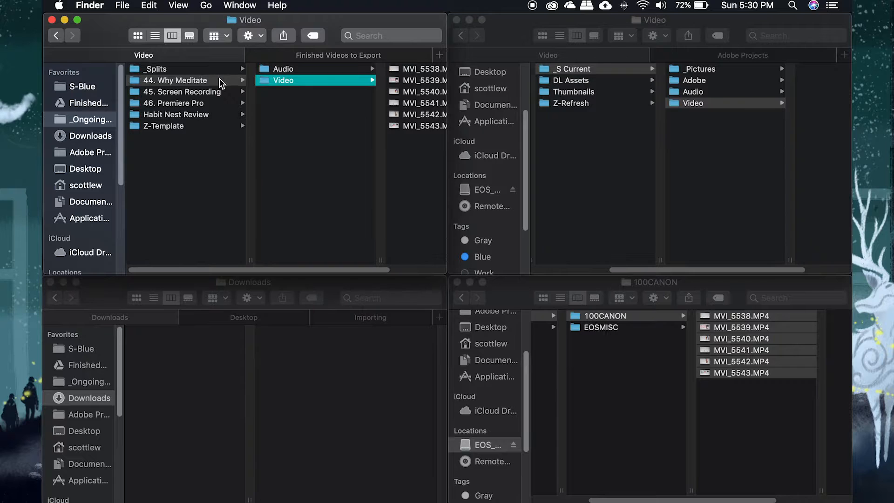
{"action": "left_click", "coordinate": [301, 100]}
{"action": "left_click", "coordinate": [298, 82]}
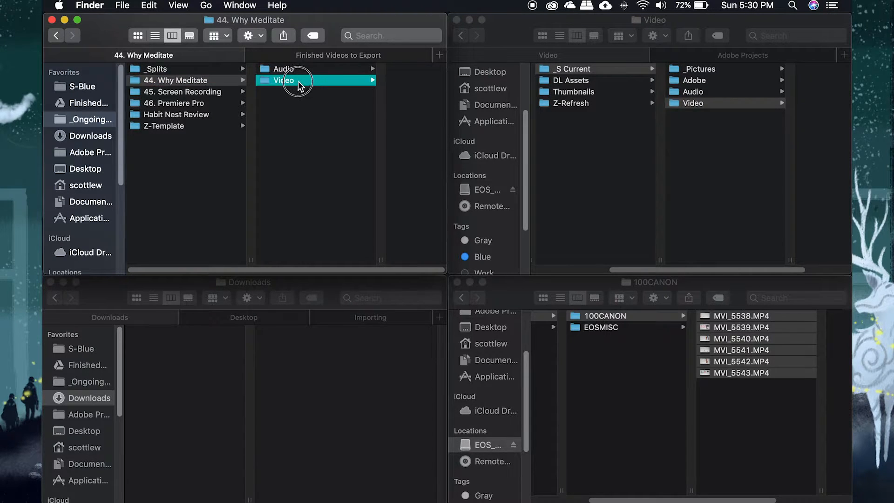
{"action": "left_click", "coordinate": [296, 68], "text": "shift"}
{"action": "left_click", "coordinate": [322, 95]}
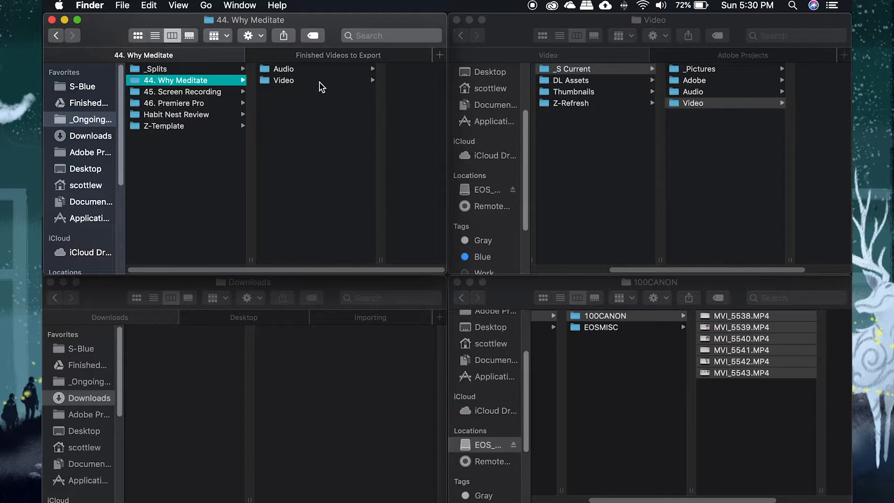
{"action": "left_click", "coordinate": [320, 82]}
{"action": "left_click", "coordinate": [364, 148]}
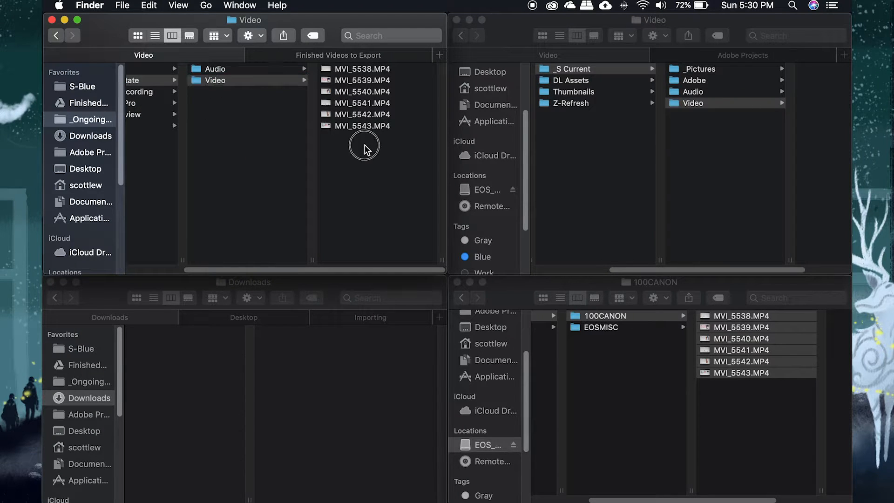
{"action": "left_click_drag", "start_coordinate": [364, 148], "coordinate": [328, 72]}
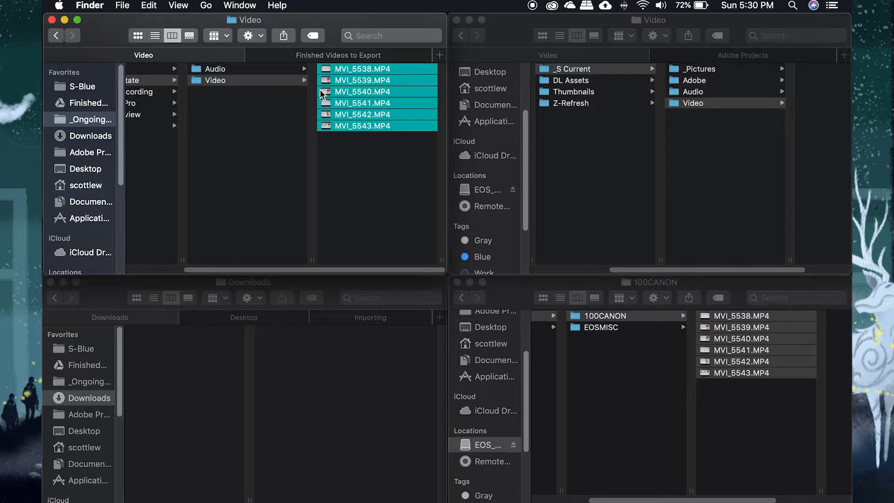
Delete the Meditate Reason.pkf file from the Audio folder of 44. Why Meditate.
{"action": "scroll", "coordinate": [320, 90], "scroll_direction": "left", "scroll_amount": 1}
{"action": "mouse_move", "coordinate": [258, 115]}
{"action": "left_mouse_down"}
{"action": "mouse_move", "coordinate": [246, 69]}
{"action": "mouse_move", "coordinate": [260, 104]}
{"action": "left_mouse_up"}
{"action": "key", "text": "Left"}
{"action": "left_click", "coordinate": [280, 70]}
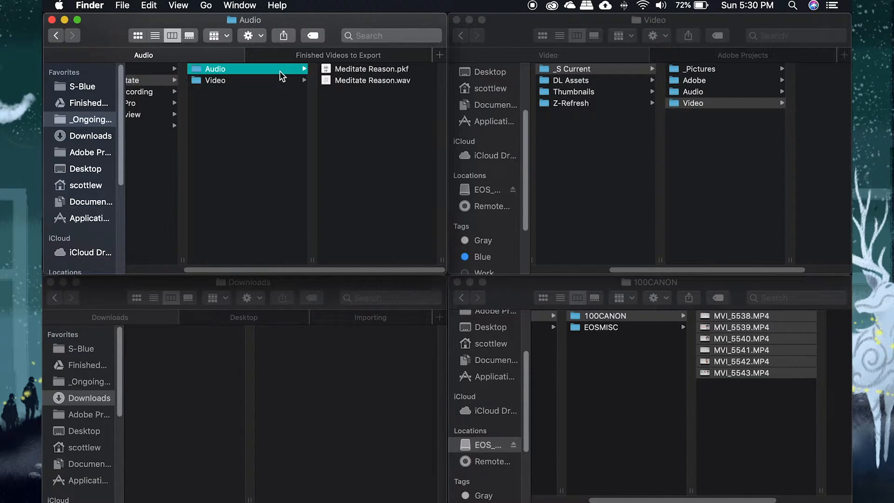
{"action": "key", "text": "Right"}
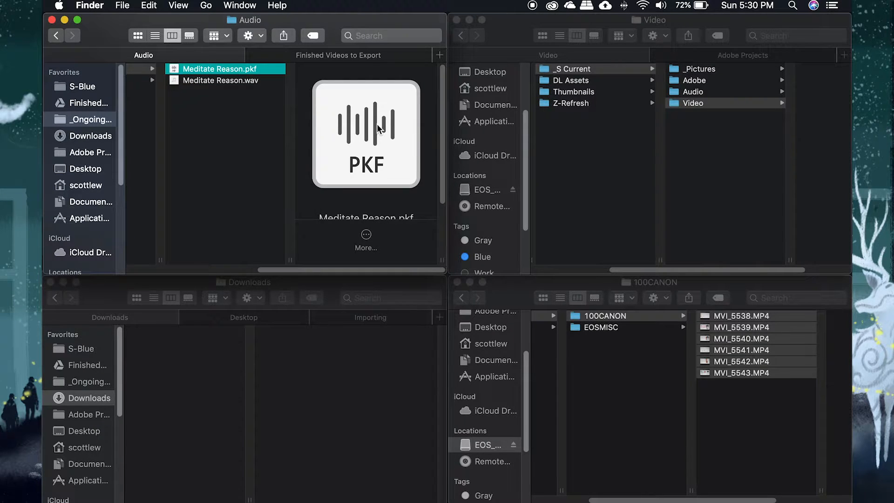
{"action": "key", "text": "super+BackSpace"}
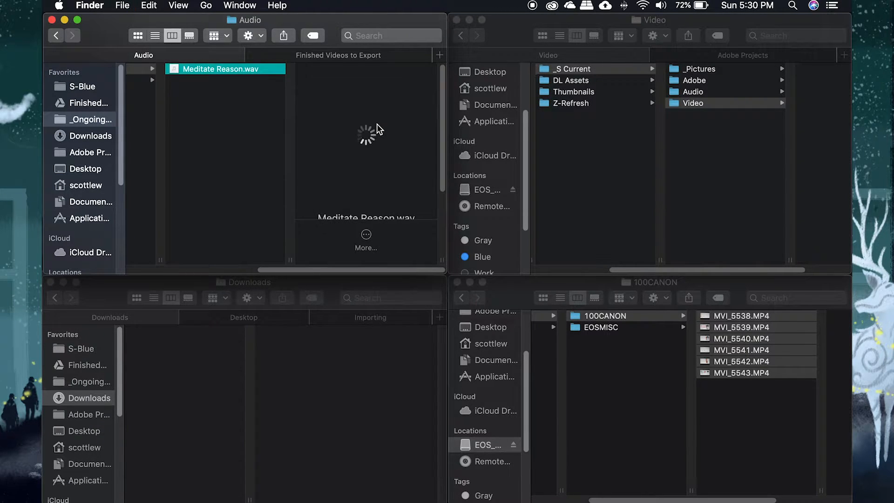
Import the Audio and Video folders of 44. Why Meditate into the Premiere Pro project.
{"action": "scroll", "coordinate": [177, 80], "scroll_direction": "left", "scroll_amount": 4}
{"action": "left_click_drag", "start_coordinate": [183, 92], "coordinate": [235, 183]}
{"action": "key", "text": "super+Tab"}
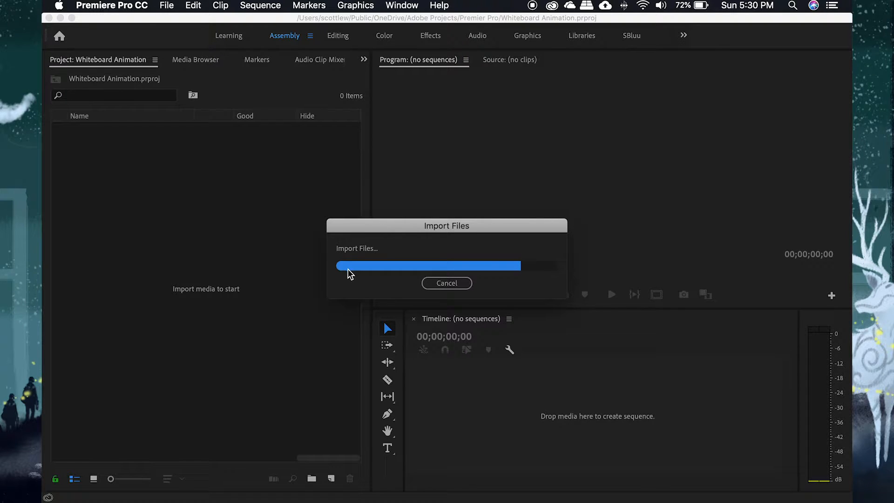
{"action": "key", "text": "super+Tab"}
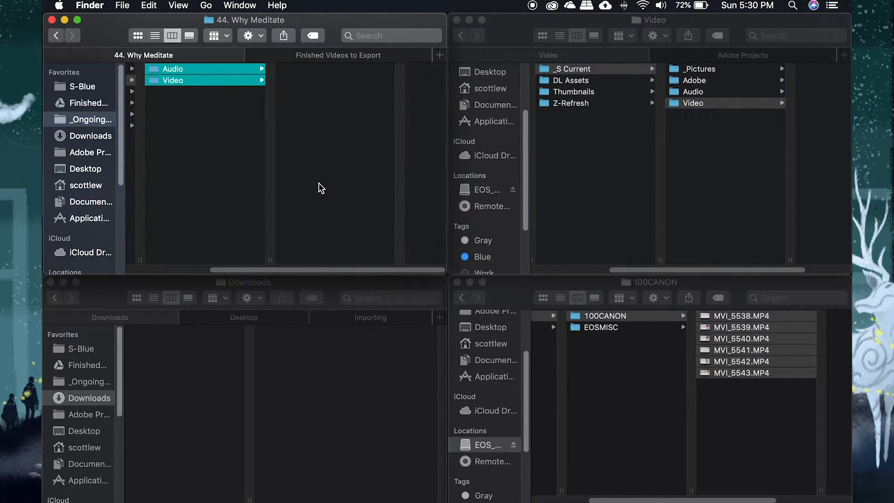
{"action": "key", "text": "super+Tab"}
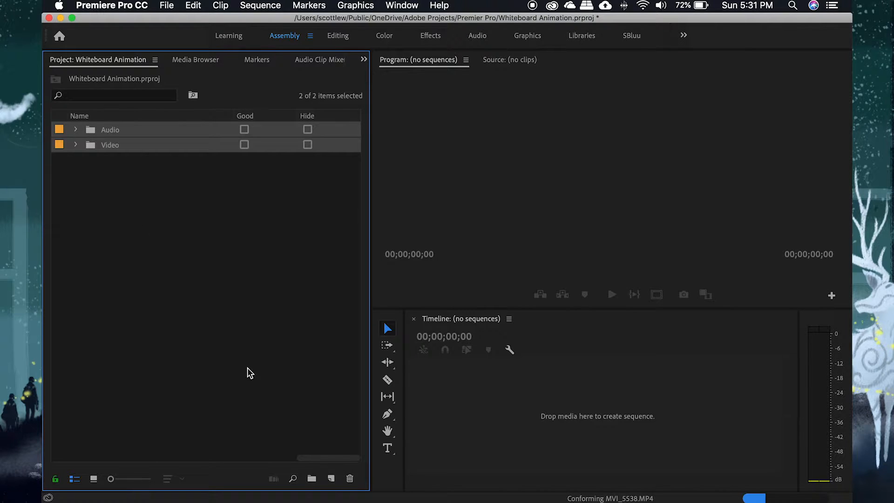
Expand the Audio and Video bins in the project to list their clips.
{"action": "left_click_drag", "start_coordinate": [332, 462], "coordinate": [51, 463]}
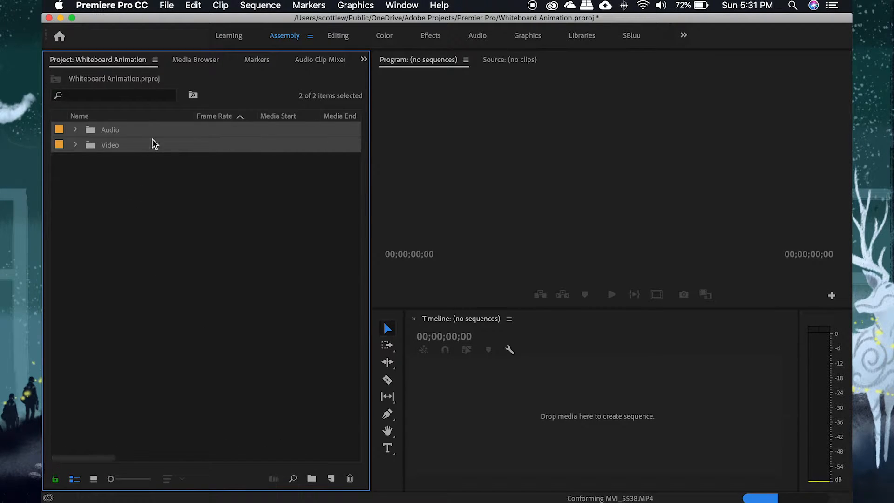
{"action": "left_click", "coordinate": [75, 145]}
{"action": "left_click", "coordinate": [75, 131]}
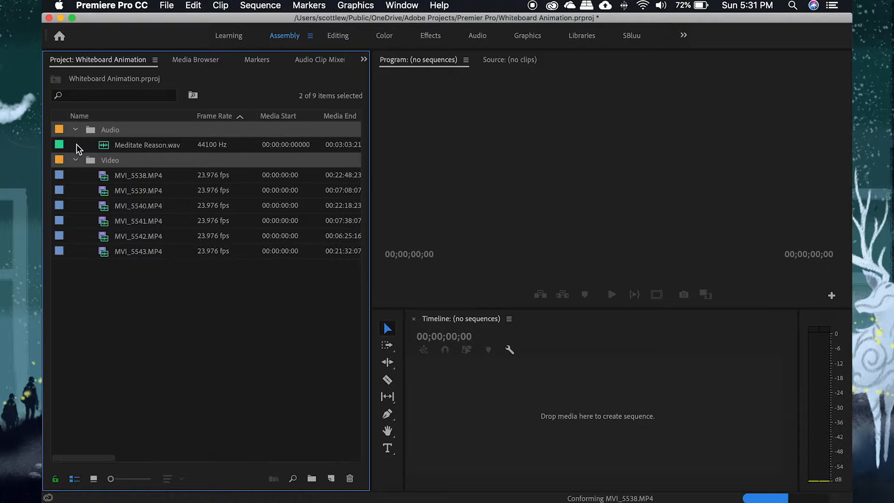
{"action": "left_click", "coordinate": [110, 306]}
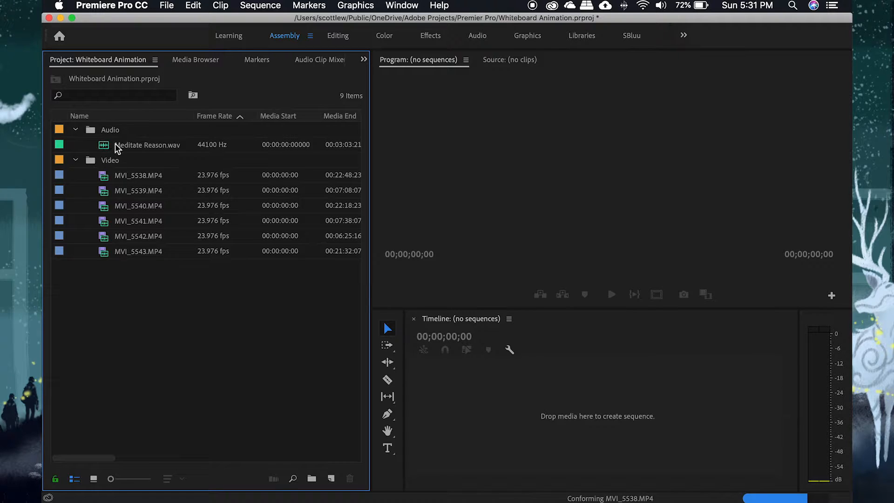
Create a new sequence from the clip MVI_5538.MP4.
{"action": "left_click", "coordinate": [132, 176]}
{"action": "right_click", "coordinate": [133, 177]}
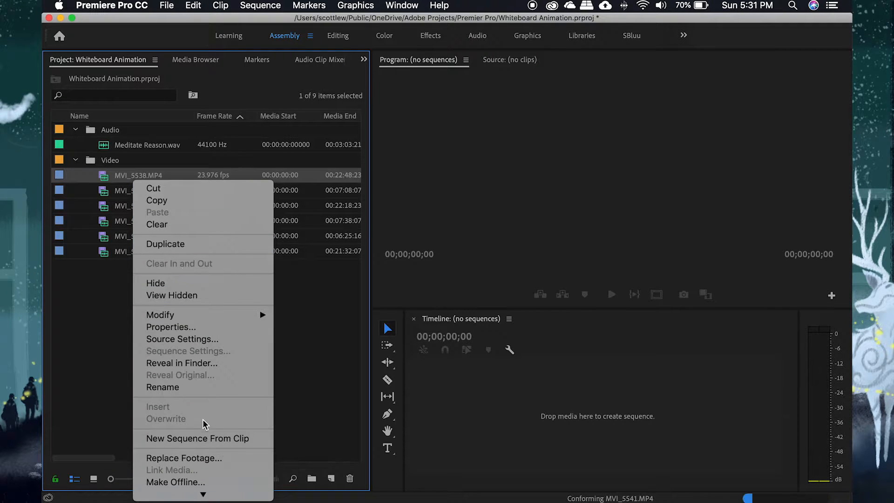
{"action": "left_click", "coordinate": [204, 440]}
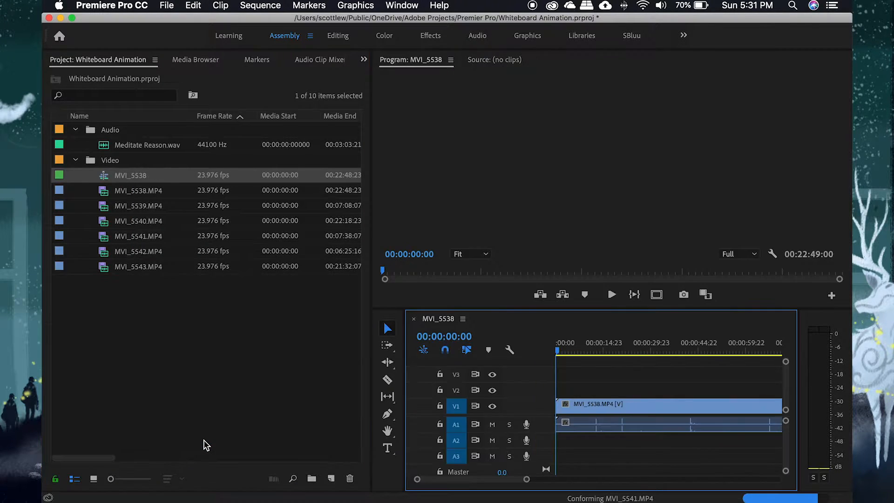
Widen the timeline and Program monitor area, and preview the opening of the sequence from its start.
{"action": "left_click_drag", "start_coordinate": [370, 334], "coordinate": [326, 334]}
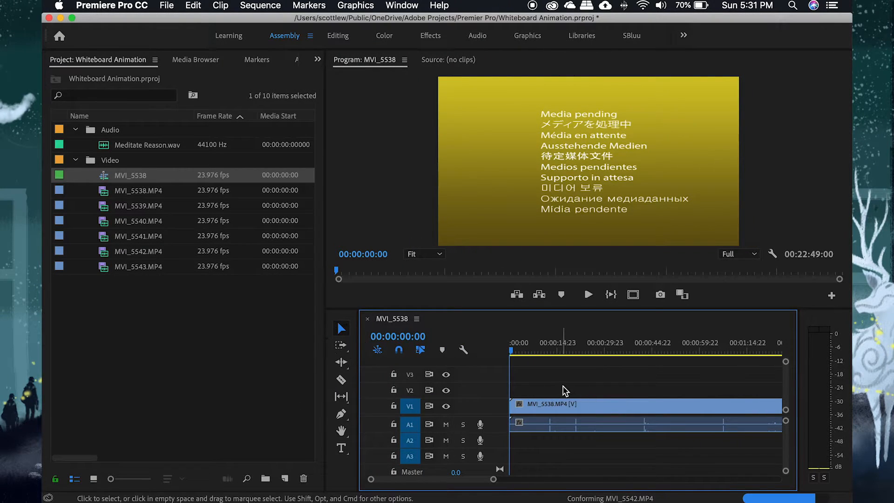
{"action": "left_click_drag", "start_coordinate": [511, 348], "coordinate": [564, 353]}
{"action": "left_click_drag", "start_coordinate": [517, 353], "coordinate": [508, 353]}
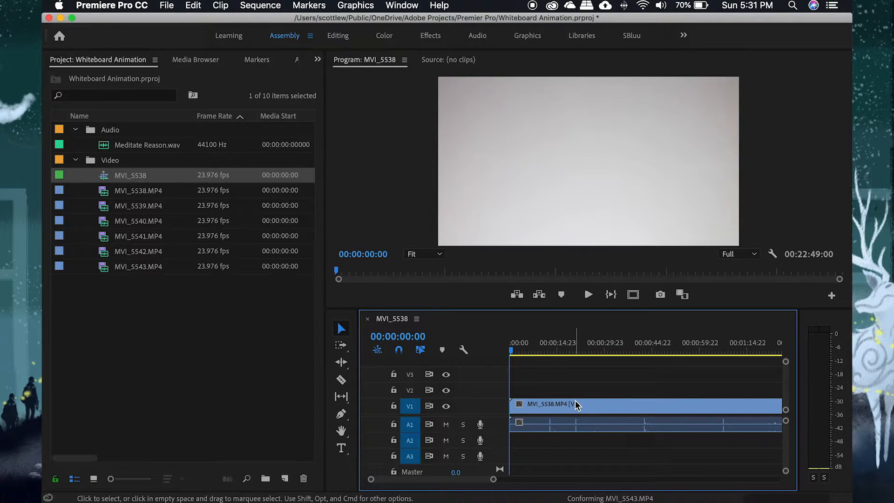
Zoom the timeline in and out until the whole MVI_5538.MP4 clip fits in view.
{"action": "key", "text": "minus"}
{"action": "key", "text": "minus"}
{"action": "key", "text": "minus"}
{"action": "key", "text": "minus"}
{"action": "key", "text": "minus"}
{"action": "key", "text": "equal"}
{"action": "key", "text": "equal"}
{"action": "key", "text": "equal"}
{"action": "key", "text": "equal"}
{"action": "key", "text": "equal"}
{"action": "key", "text": "minus"}
{"action": "key", "text": "minus"}
{"action": "key", "text": "minus"}
{"action": "key", "text": "minus"}
{"action": "key", "text": "minus"}
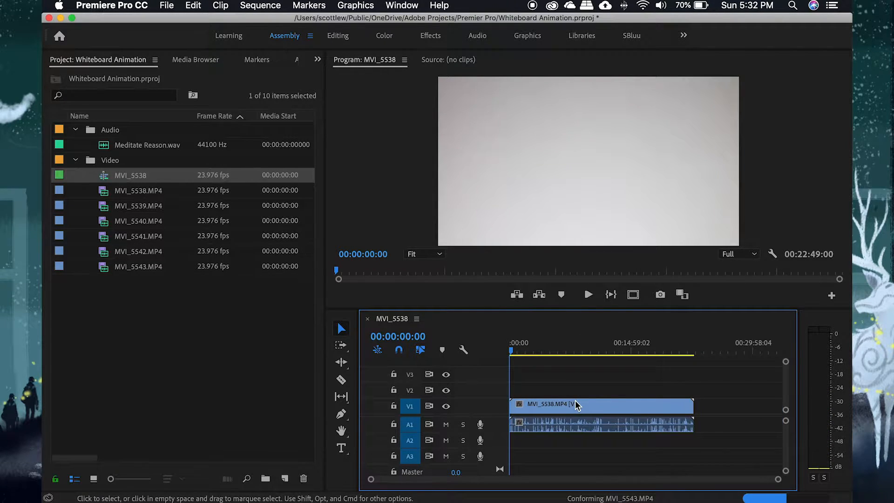
{"action": "key", "text": "equal"}
{"action": "key", "text": "equal"}
{"action": "key", "text": "minus"}
{"action": "key", "text": "minus"}
Append clips MVI_5539.MP4 through MVI_5543.MP4 after the end of MVI_5538.MP4 on the V1 and A1 tracks.
{"action": "left_click_drag", "start_coordinate": [512, 351], "coordinate": [693, 363]}
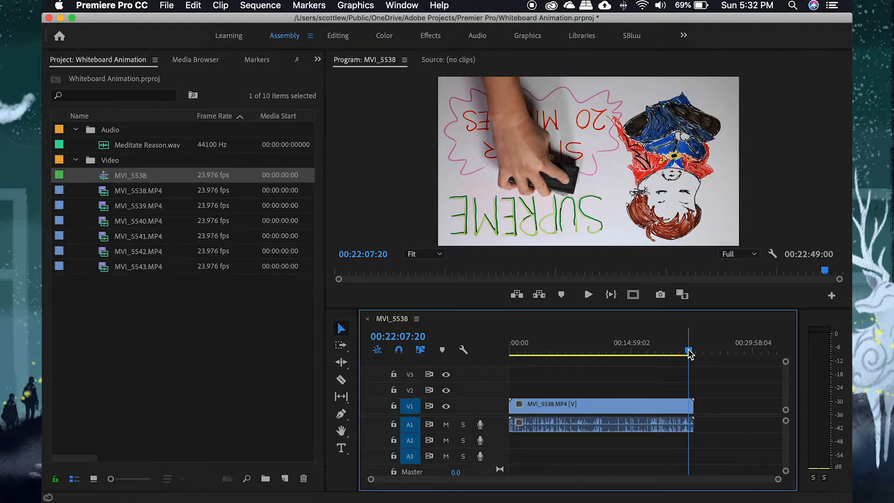
{"action": "left_click_drag", "start_coordinate": [689, 353], "coordinate": [696, 352]}
{"action": "left_click", "coordinate": [139, 205]}
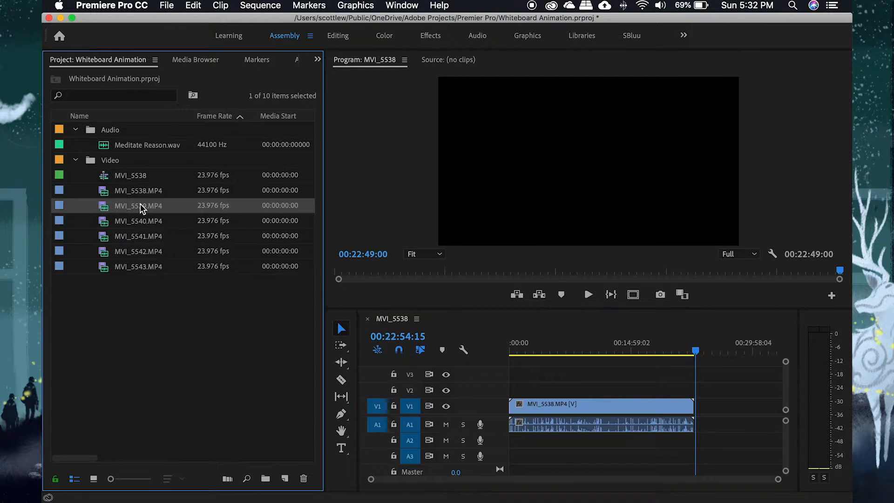
{"action": "left_click", "coordinate": [150, 267], "text": "shift"}
{"action": "mouse_move", "coordinate": [150, 265]}
{"action": "left_mouse_down"}
{"action": "mouse_move", "coordinate": [489, 349]}
{"action": "mouse_move", "coordinate": [708, 356]}
{"action": "mouse_move", "coordinate": [685, 352]}
{"action": "left_mouse_up"}
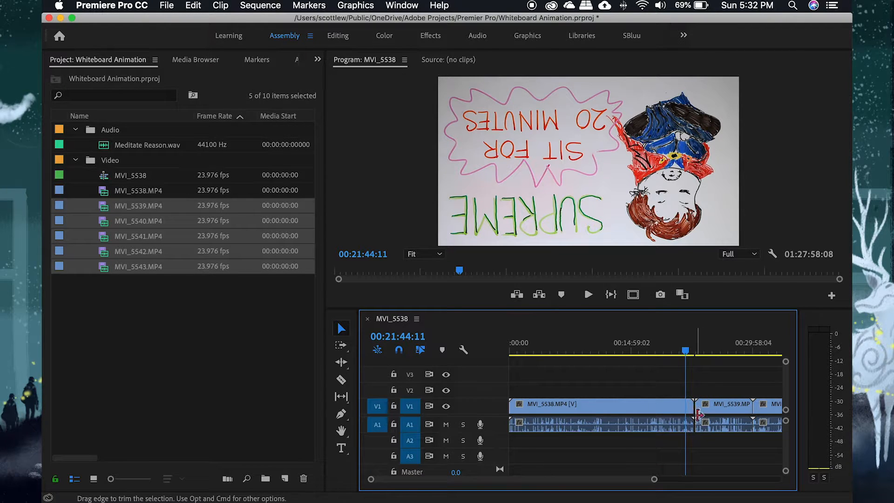
{"action": "left_click", "coordinate": [400, 351]}
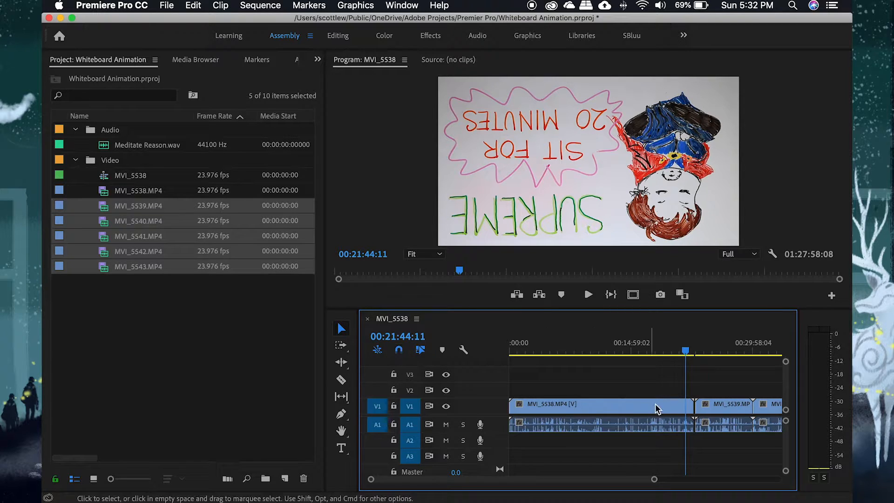
Close the gap after MVI_5538.MP4 by shifting MVI_5539.MP4 and all following clips together with Track Select Forward.
{"action": "left_click", "coordinate": [710, 413]}
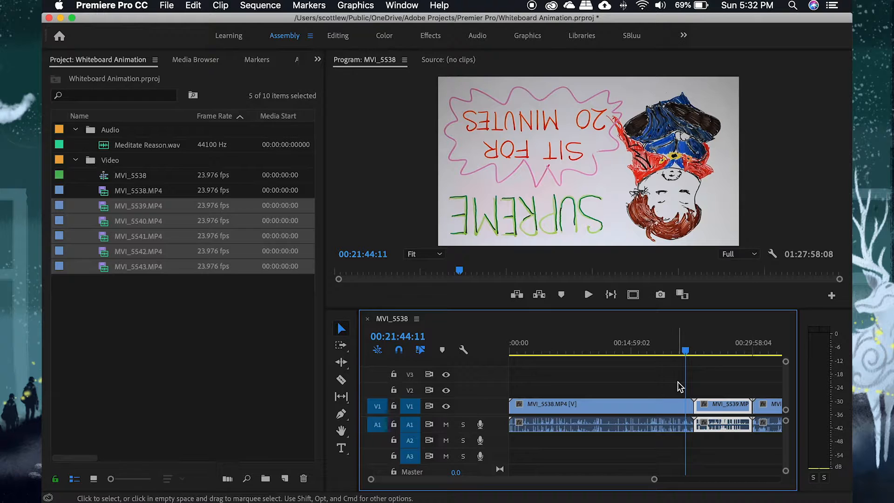
{"action": "left_click", "coordinate": [721, 369]}
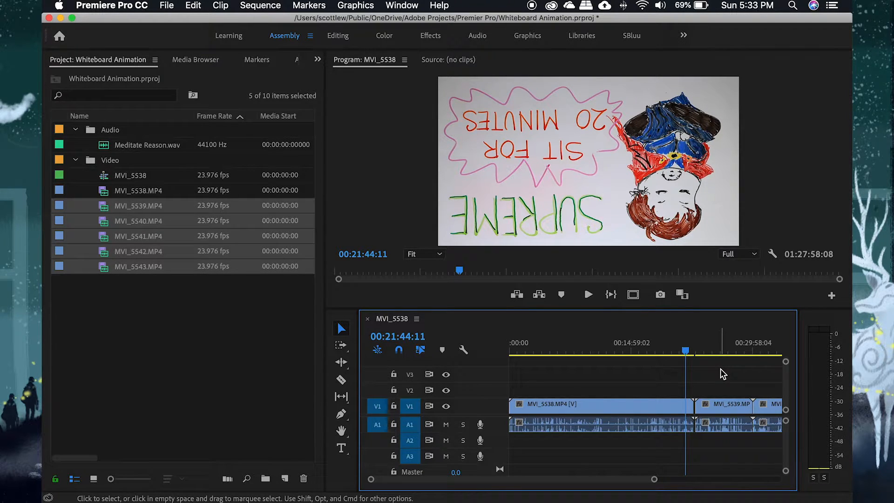
{"action": "key", "text": "a"}
{"action": "left_click", "coordinate": [722, 406]}
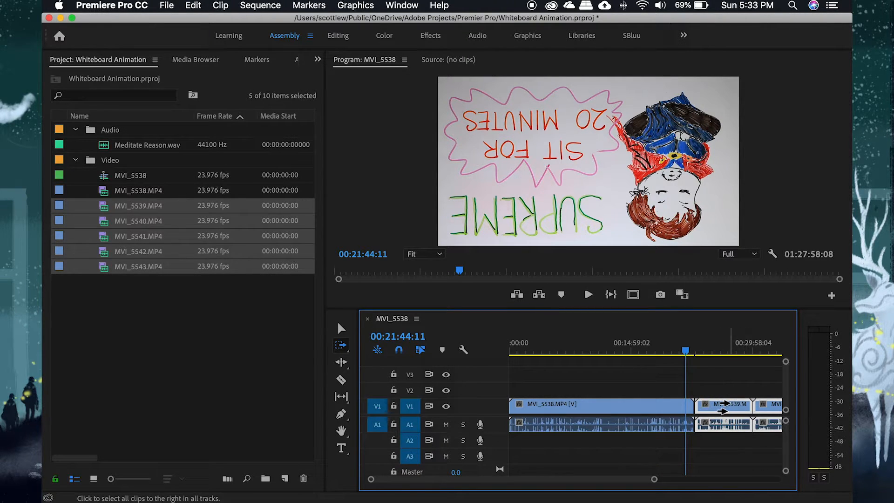
{"action": "mouse_move", "coordinate": [725, 406]}
{"action": "left_mouse_down"}
{"action": "mouse_move", "coordinate": [740, 389]}
{"action": "mouse_move", "coordinate": [731, 408]}
{"action": "left_mouse_up"}
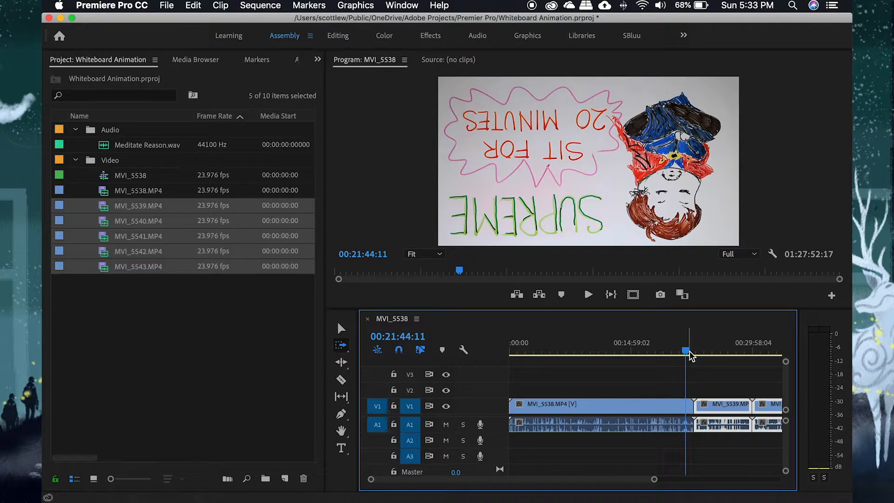
Place the playhead near the join after MVI_5538.MP4 and select that clip and all following ones with Track Select Forward.
{"action": "key", "text": "v"}
{"action": "left_click_drag", "start_coordinate": [688, 355], "coordinate": [695, 358]}
{"action": "key", "text": "equal"}
{"action": "key", "text": "a"}
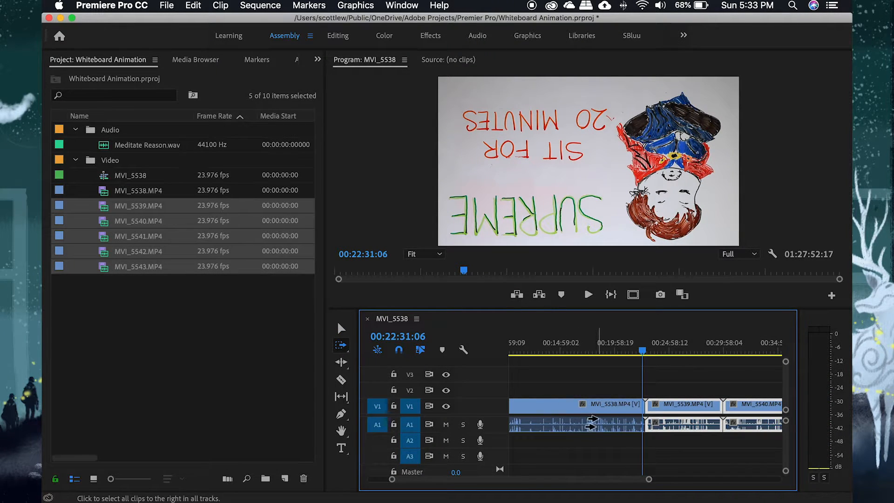
{"action": "left_click", "coordinate": [575, 409]}
{"action": "mouse_move", "coordinate": [576, 409]}
{"action": "left_mouse_down"}
{"action": "mouse_move", "coordinate": [631, 413]}
{"action": "mouse_move", "coordinate": [570, 412]}
{"action": "left_mouse_up"}
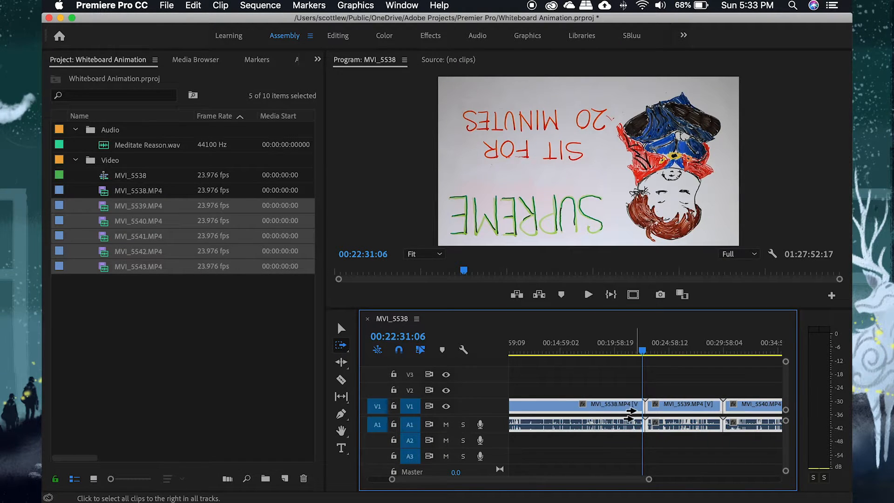
Place Meditate Reason.wav on track A2 beneath MVI_5538.MP4, and select the clips on all tracks with Track Select Forward.
{"action": "key", "text": "v"}
{"action": "left_click_drag", "start_coordinate": [138, 148], "coordinate": [548, 446]}
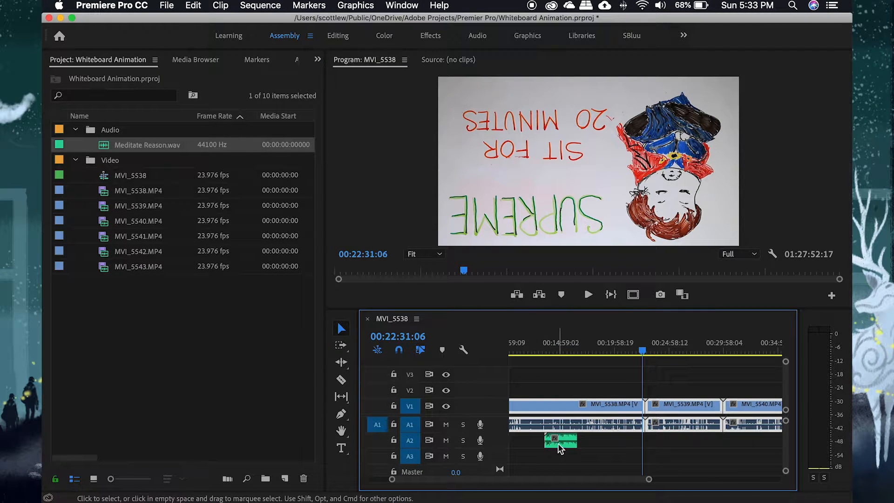
{"action": "key", "text": "a"}
{"action": "mouse_move", "coordinate": [591, 404]}
{"action": "left_mouse_down"}
{"action": "mouse_move", "coordinate": [610, 413]}
{"action": "mouse_move", "coordinate": [582, 412]}
{"action": "left_mouse_up"}
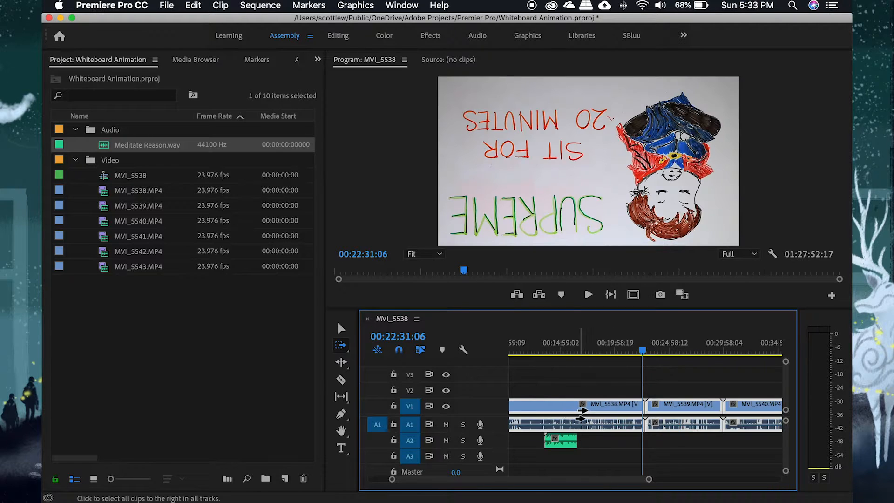
{"action": "left_click", "coordinate": [527, 408]}
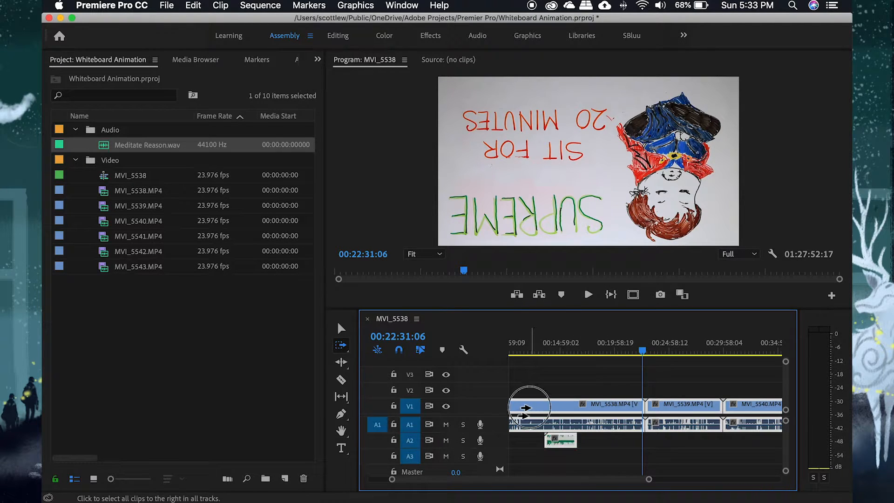
{"action": "mouse_move", "coordinate": [527, 408]}
{"action": "left_mouse_down"}
{"action": "mouse_move", "coordinate": [565, 413]}
{"action": "mouse_move", "coordinate": [522, 413]}
{"action": "left_mouse_up"}
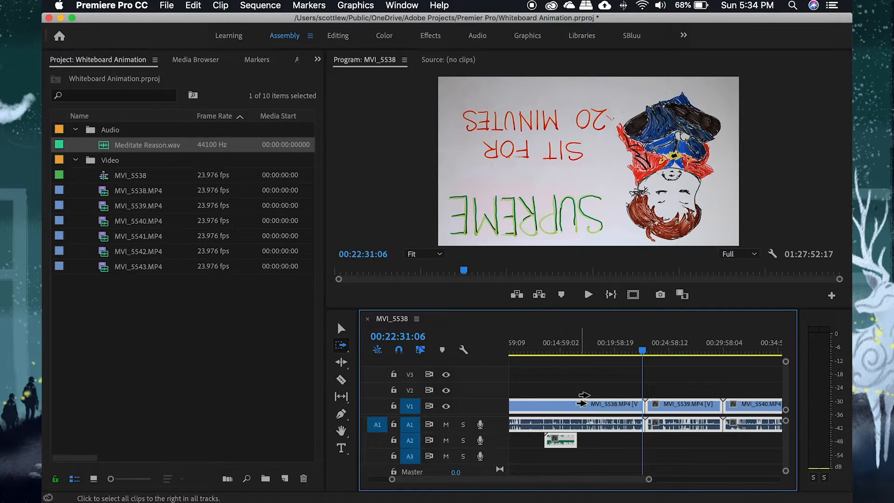
Return the playhead to the sequence start and move Meditate Reason.wav on track A2 to begin there.
{"action": "key", "text": "v"}
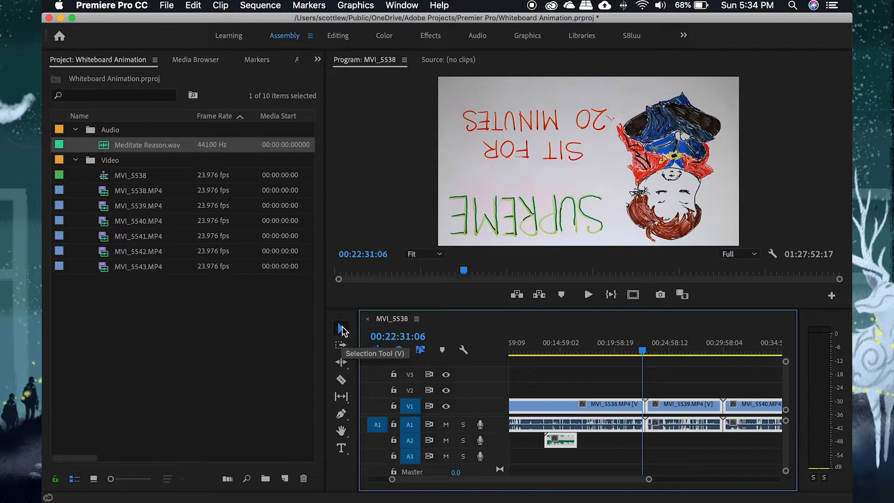
{"action": "left_click_drag", "start_coordinate": [641, 350], "coordinate": [502, 349]}
{"action": "key", "text": "backslash"}
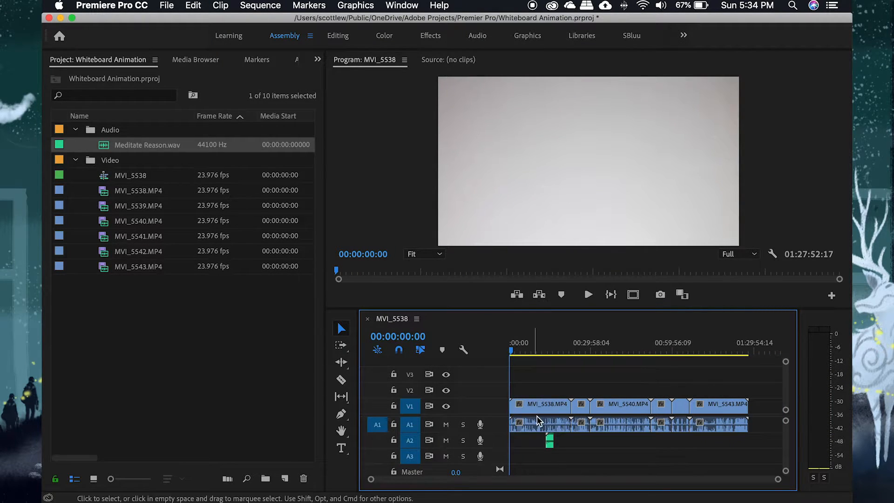
{"action": "left_click_drag", "start_coordinate": [546, 440], "coordinate": [504, 442]}
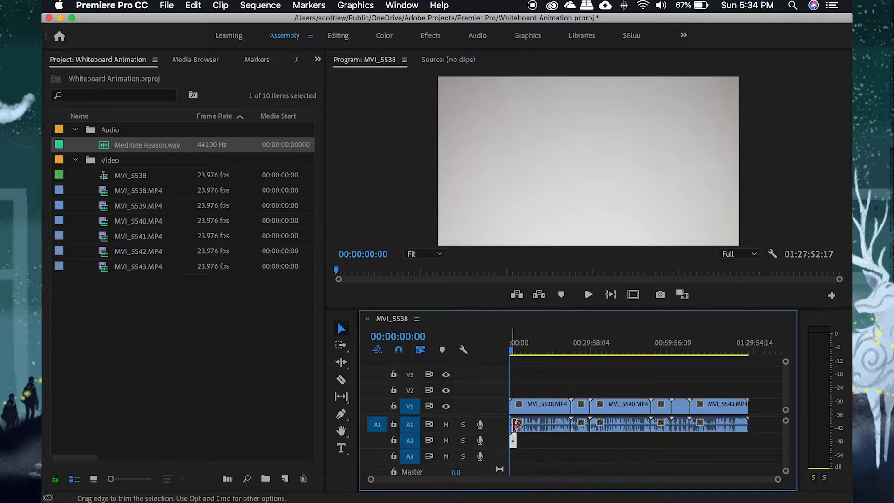
Move the playhead to the end of Meditate Reason.wav to check the length of the recorded audio.
{"action": "key", "text": "equal"}
{"action": "key", "text": "equal"}
{"action": "key", "text": "equal"}
{"action": "key", "text": "equal"}
{"action": "key", "text": "equal"}
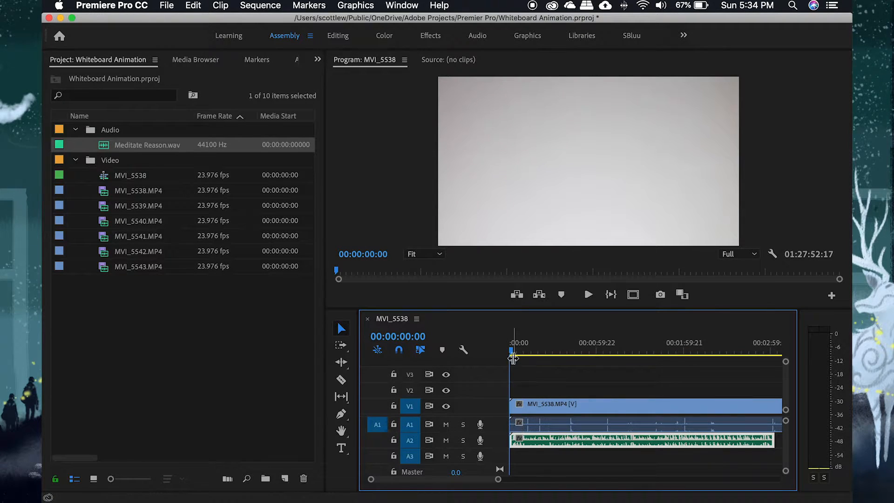
{"action": "mouse_move", "coordinate": [511, 350]}
{"action": "left_mouse_down"}
{"action": "mouse_move", "coordinate": [786, 353]}
{"action": "mouse_move", "coordinate": [729, 355]}
{"action": "left_mouse_up"}
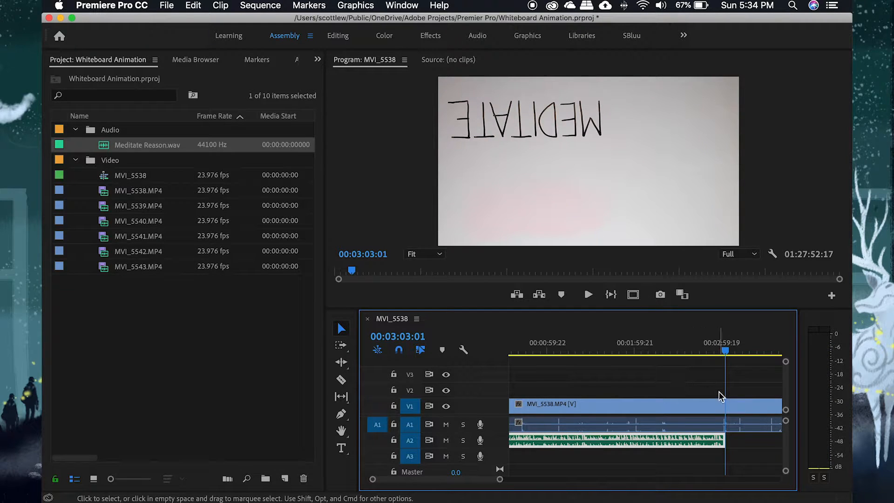
Scrub through the whole sequence to the end of MVI_5543.MP4 and return the playhead to the start.
{"action": "key", "text": "minus"}
{"action": "key", "text": "minus"}
{"action": "key", "text": "minus"}
{"action": "key", "text": "minus"}
{"action": "key", "text": "minus"}
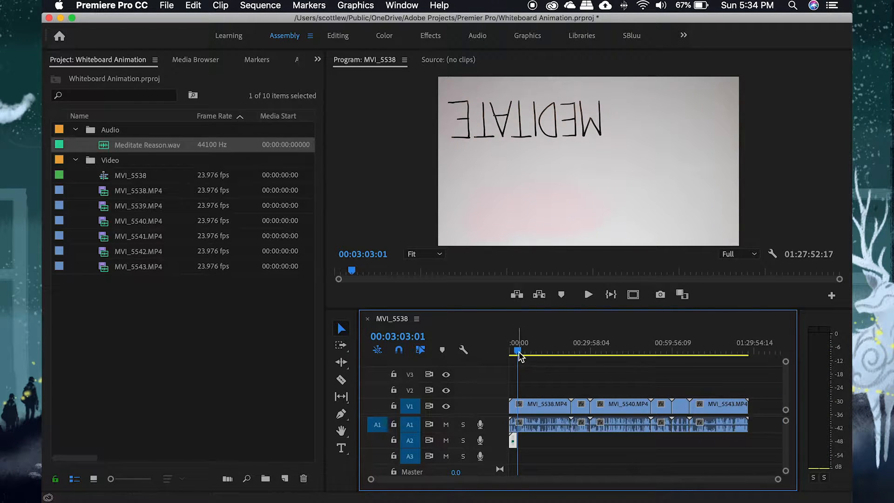
{"action": "left_click_drag", "start_coordinate": [519, 354], "coordinate": [750, 363]}
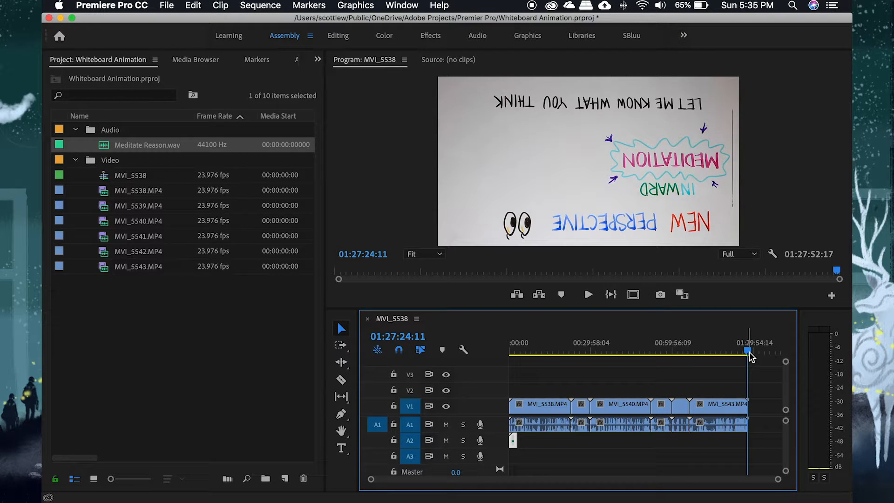
{"action": "left_click_drag", "start_coordinate": [751, 353], "coordinate": [506, 349]}
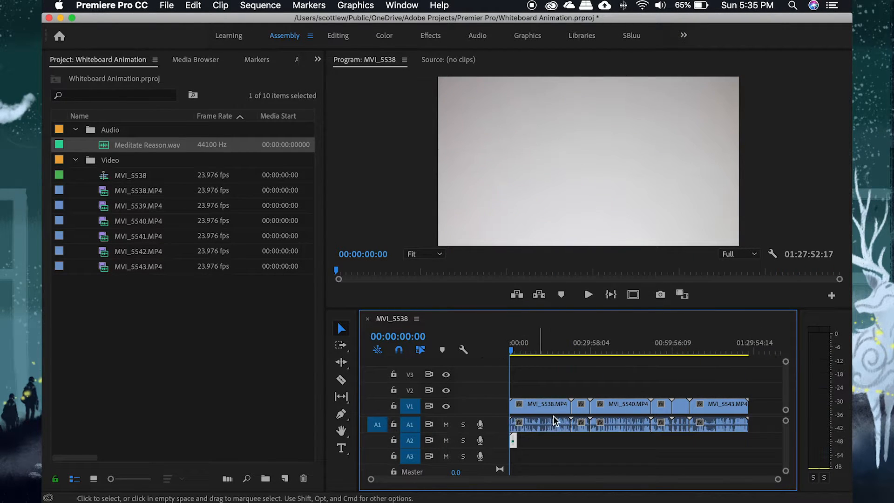
{"action": "key", "text": "="}
{"action": "key", "text": "="}
{"action": "key", "text": "="}
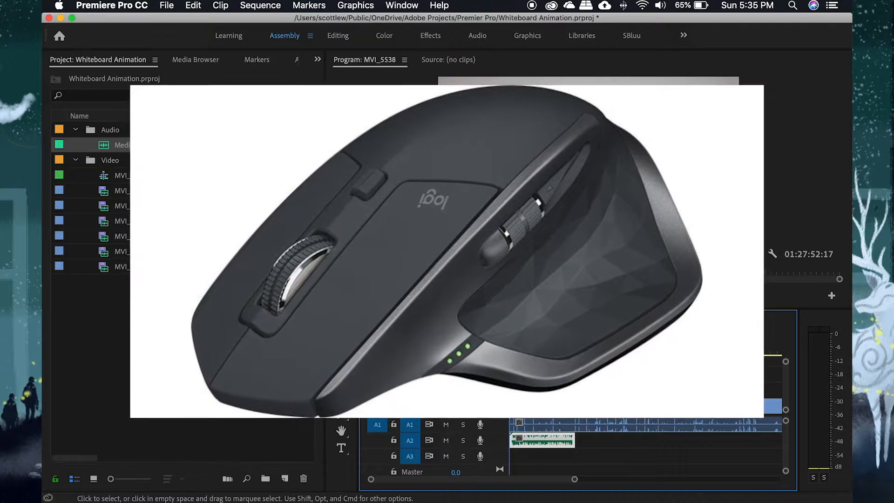
{"action": "key", "text": "-"}
{"action": "key", "text": "-"}
{"action": "key", "text": "-"}
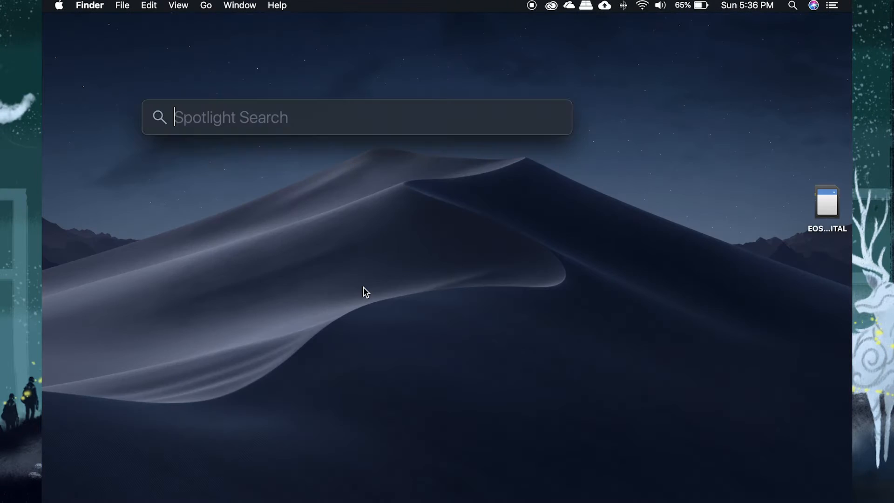
Open Logitech Options and examine the MX Master button assignments for Adobe Premiere Pro CC.
{"action": "type", "text": "logitech"}
{"action": "key", "text": "Return"}
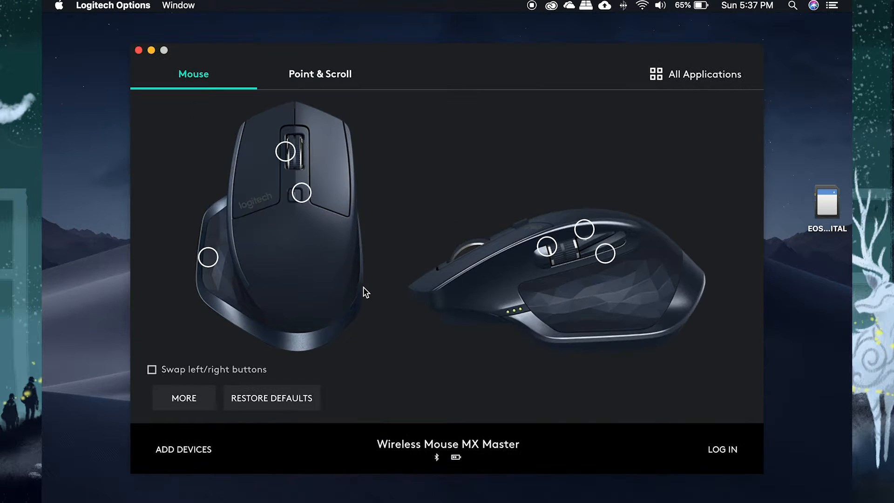
{"action": "left_click", "coordinate": [683, 75]}
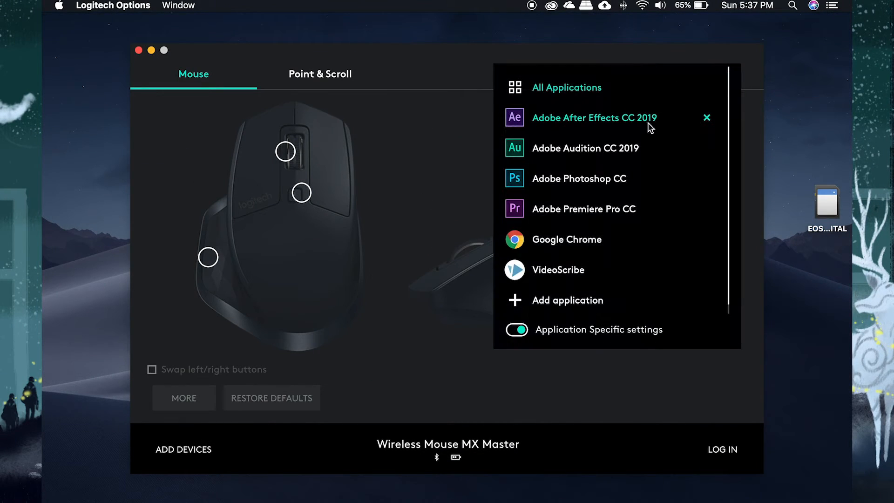
{"action": "left_click", "coordinate": [574, 208]}
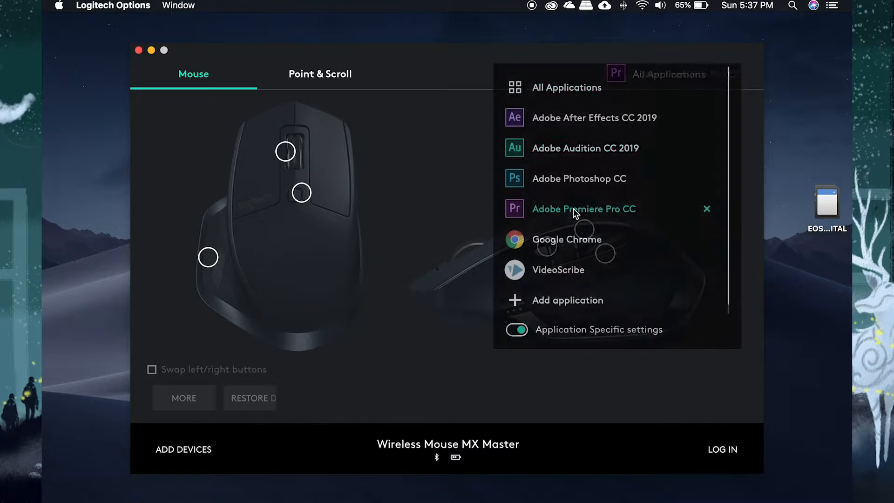
{"action": "mouse_move", "coordinate": [586, 229]}
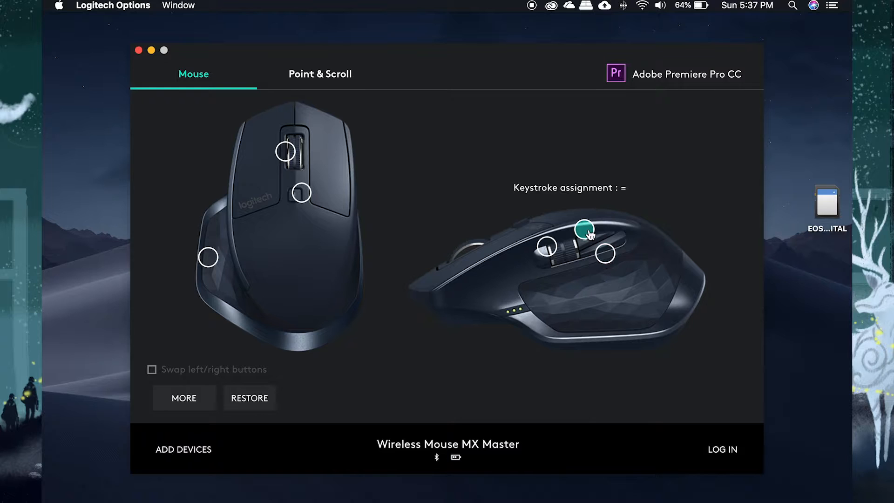
{"action": "mouse_move", "coordinate": [607, 260]}
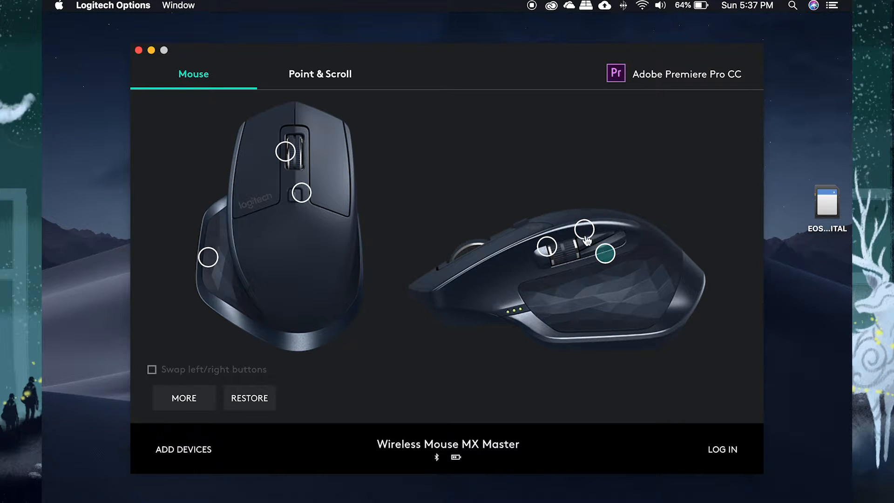
{"action": "mouse_move", "coordinate": [544, 252]}
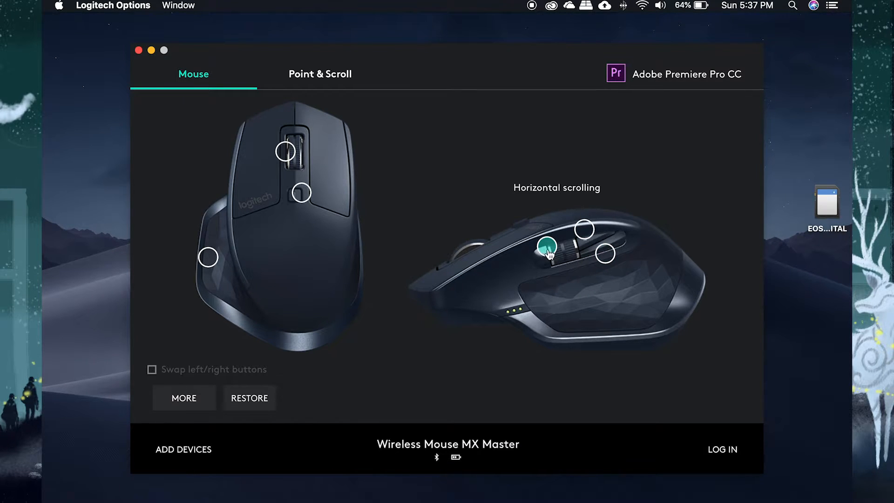
{"action": "mouse_move", "coordinate": [286, 155]}
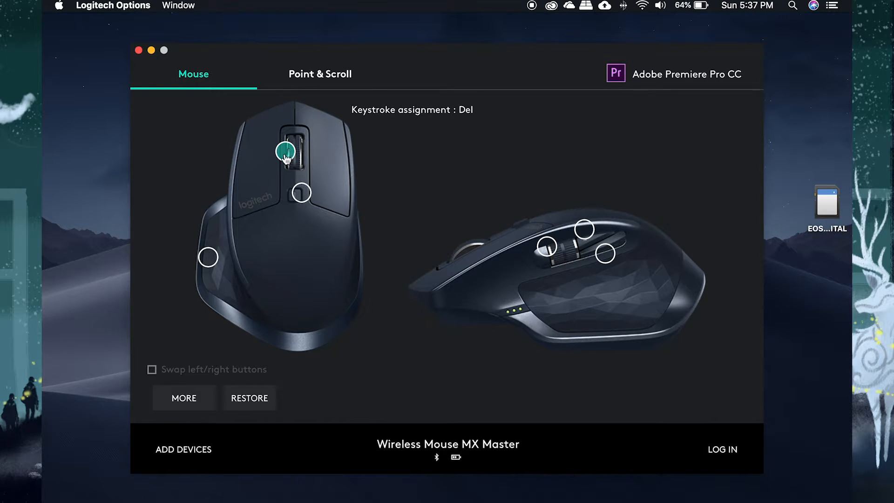
{"action": "mouse_move", "coordinate": [208, 261]}
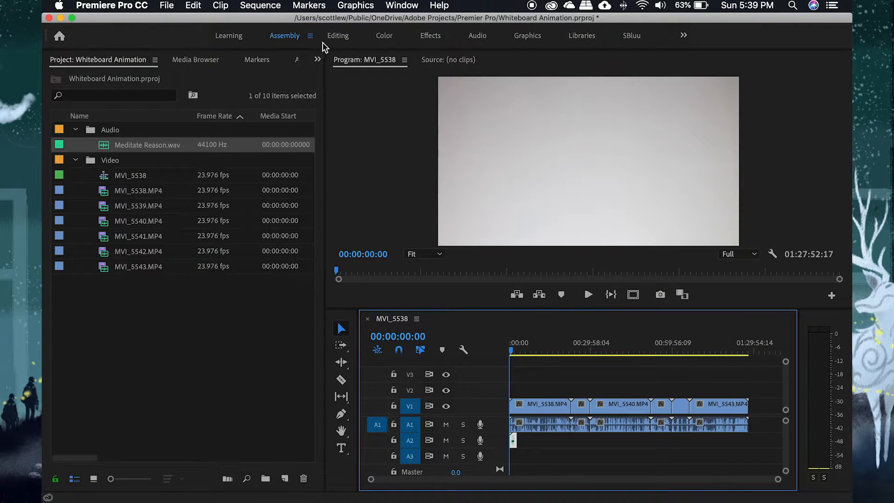
Switch Premiere Pro to the Editing workspace and show the Effect Controls of Meditate Reason.wav.
{"action": "left_click", "coordinate": [335, 37]}
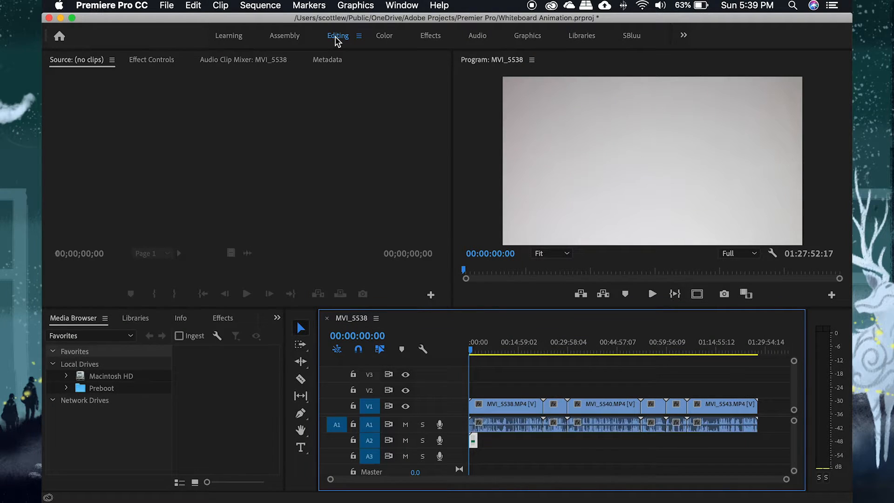
{"action": "left_click", "coordinate": [149, 59]}
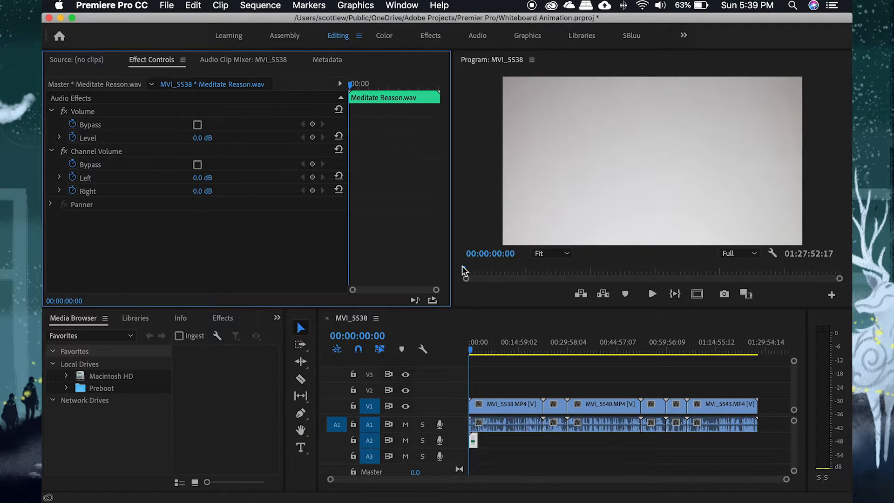
Mute audio tracks A2 and A1 in the MVI_5538 sequence.
{"action": "left_click", "coordinate": [405, 440]}
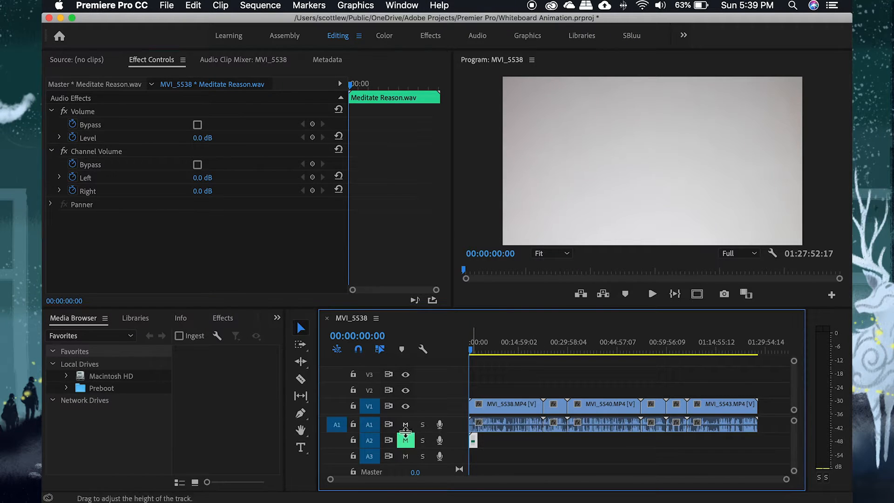
{"action": "left_click", "coordinate": [405, 425]}
Select the linked clips on V1 and A1, try deleting MVI_5543.MP4, and undo the deletion.
{"action": "left_click_drag", "start_coordinate": [775, 423], "coordinate": [480, 431]}
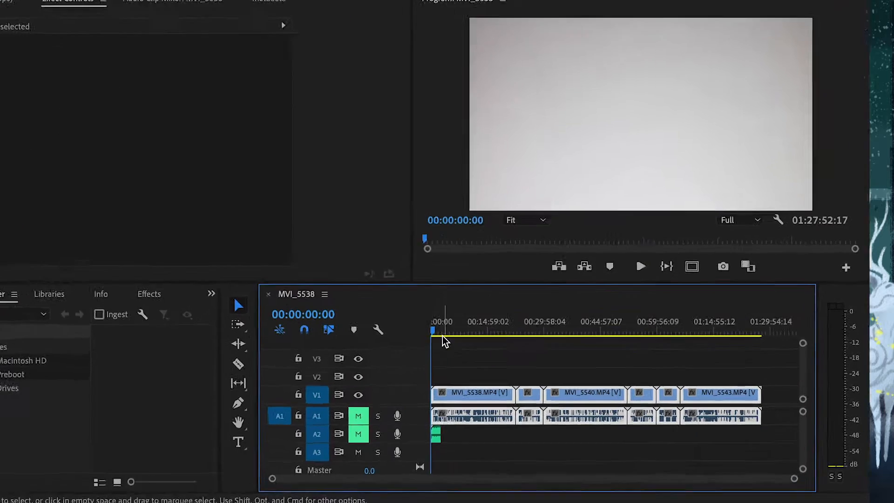
{"action": "left_click_drag", "start_coordinate": [483, 352], "coordinate": [508, 350]}
{"action": "left_click_drag", "start_coordinate": [209, 171], "coordinate": [223, 172]}
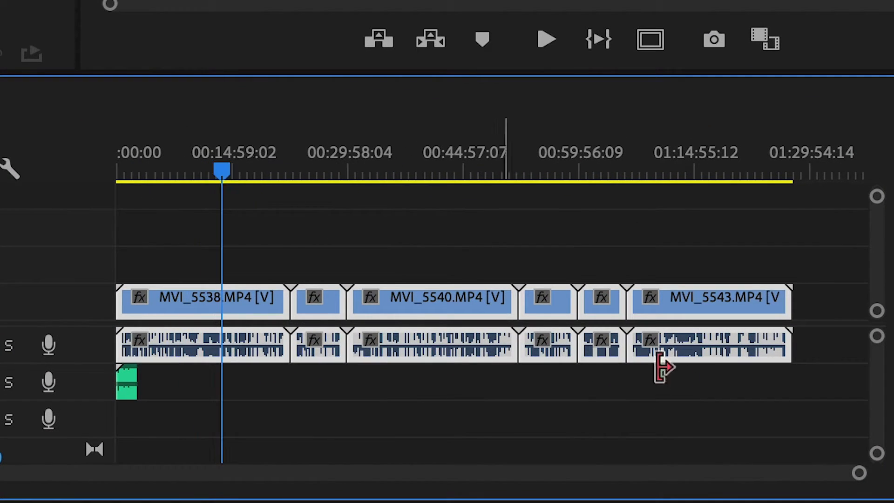
{"action": "left_click", "coordinate": [826, 346]}
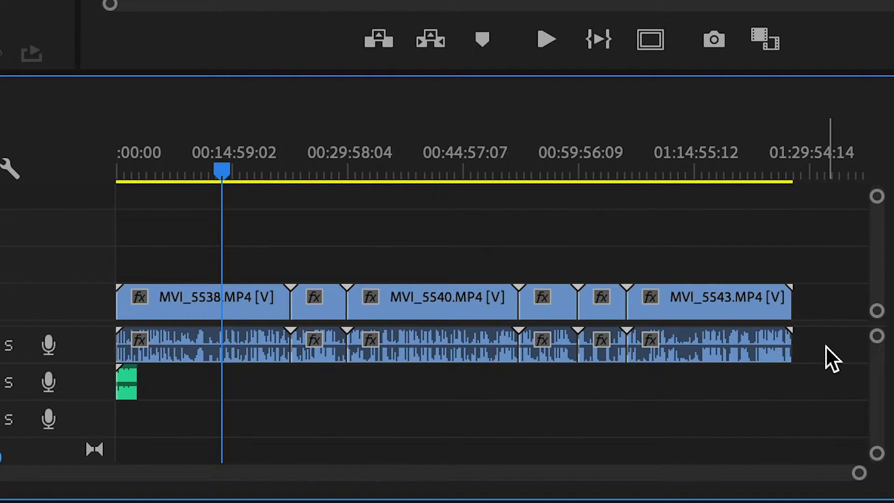
{"action": "left_click_drag", "start_coordinate": [825, 346], "coordinate": [813, 344]}
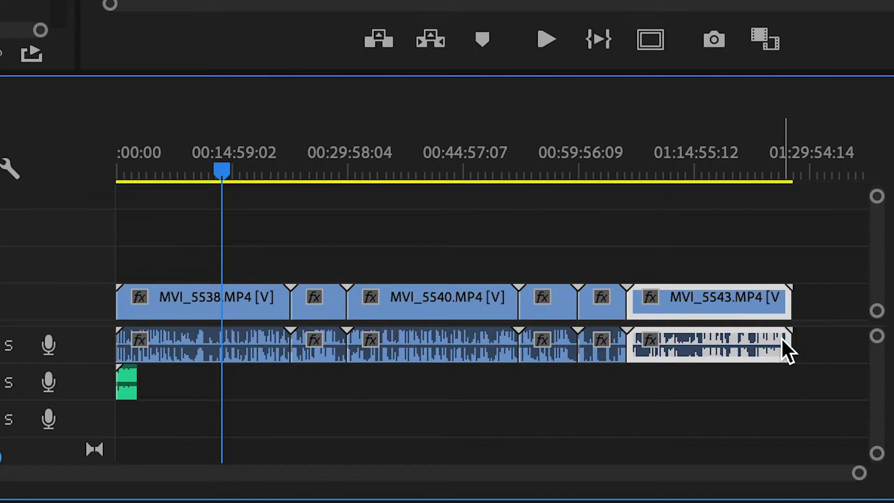
{"action": "left_click", "coordinate": [805, 249]}
{"action": "left_click", "coordinate": [725, 300]}
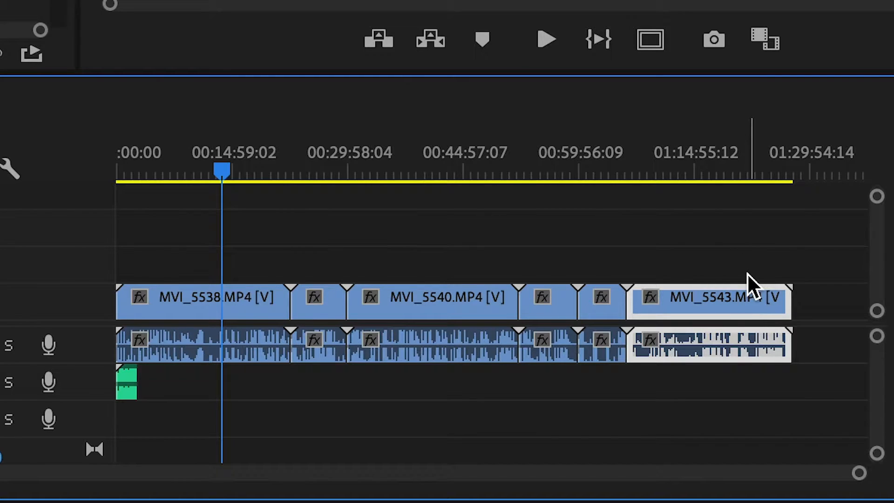
{"action": "key", "text": "Delete"}
{"action": "key", "text": "ctrl+z"}
Try unlinking the video and audio of MVI_5543.MP4 and selecting each part separately.
{"action": "left_click", "coordinate": [684, 303]}
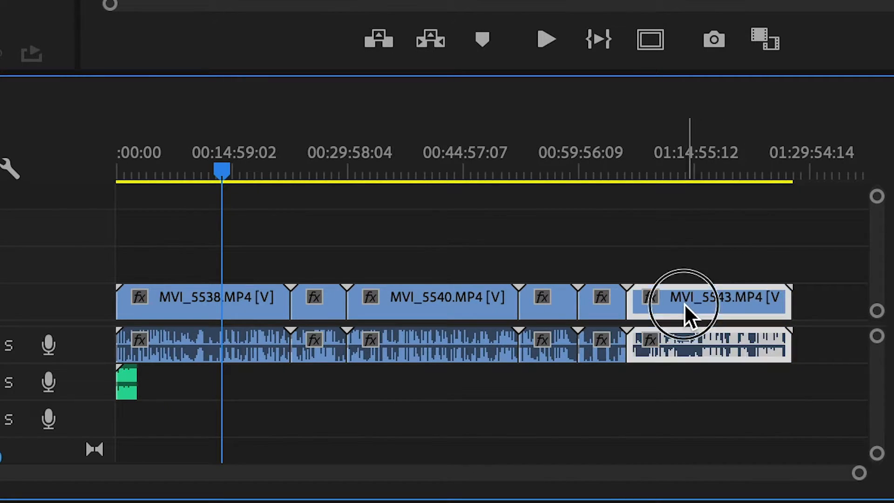
{"action": "right_click", "coordinate": [684, 303]}
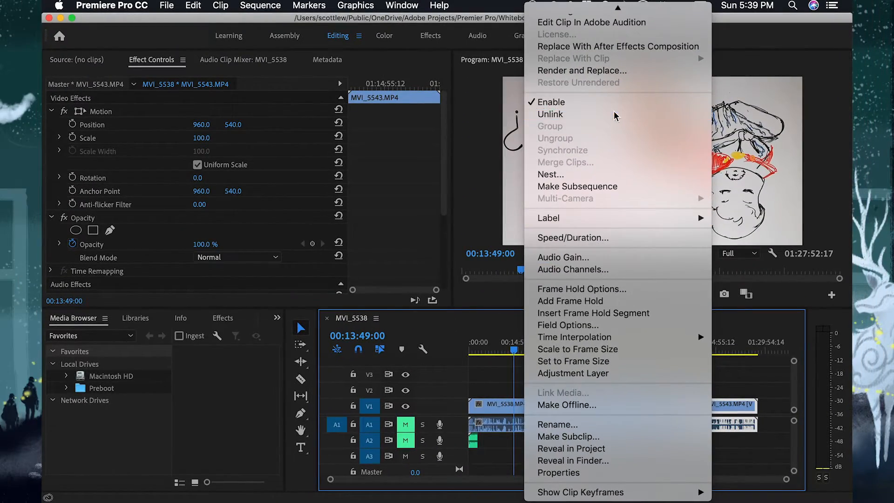
{"action": "left_click", "coordinate": [554, 114]}
{"action": "left_click", "coordinate": [730, 426]}
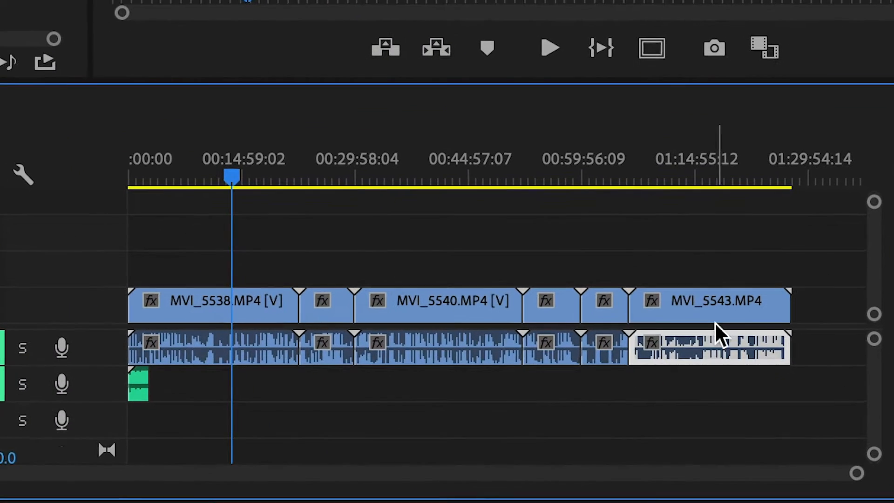
{"action": "left_click", "coordinate": [722, 408]}
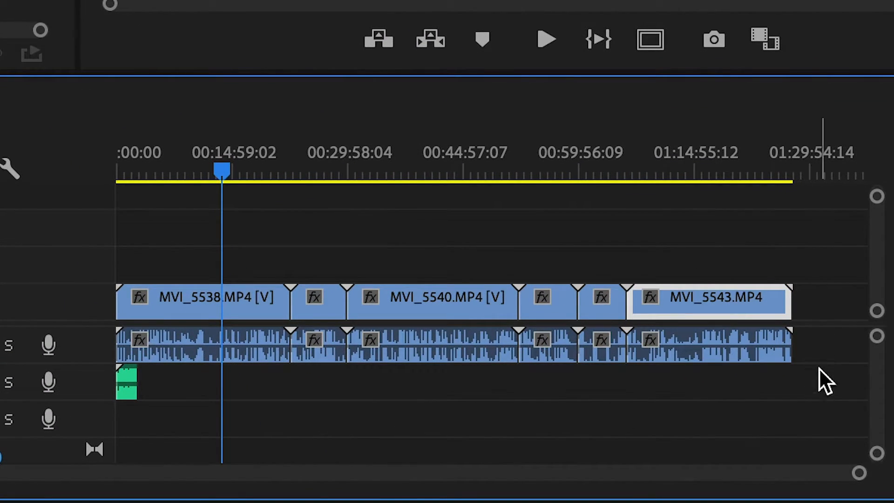
{"action": "left_click", "coordinate": [730, 260]}
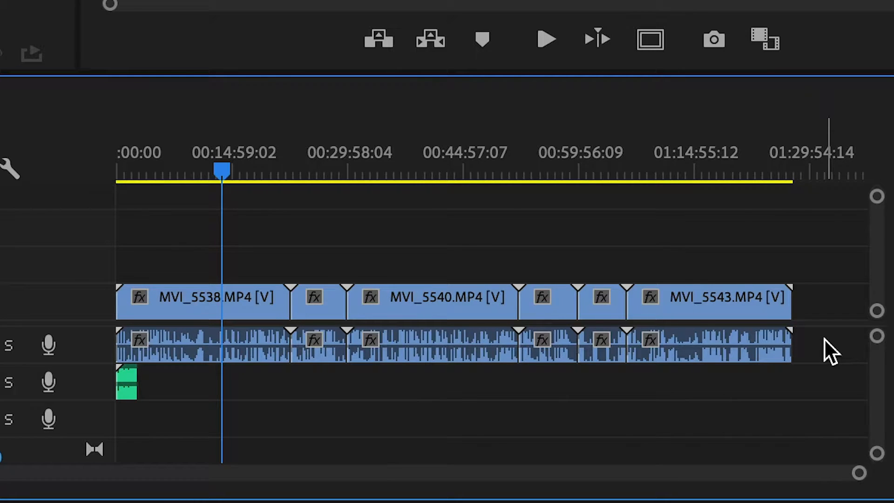
Delete only the camera audio of all clips from track A1, and unmute track A2.
{"action": "left_click_drag", "start_coordinate": [824, 340], "coordinate": [142, 351]}
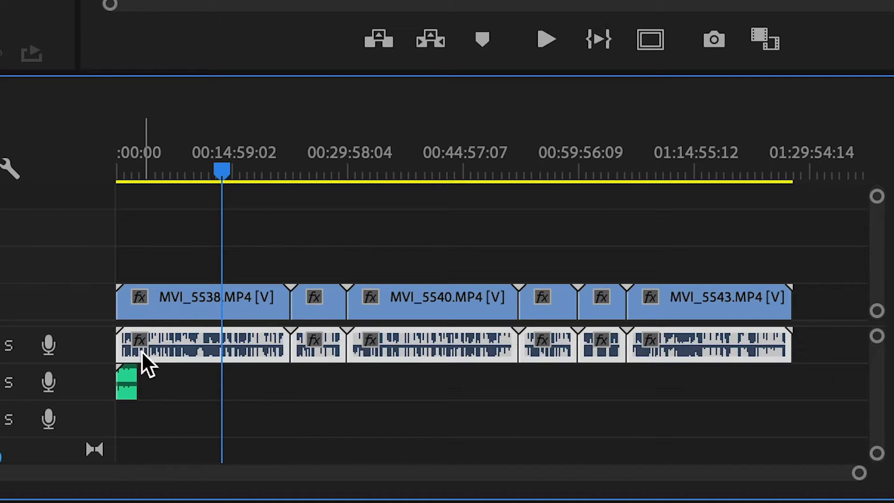
{"action": "key", "text": "Delete"}
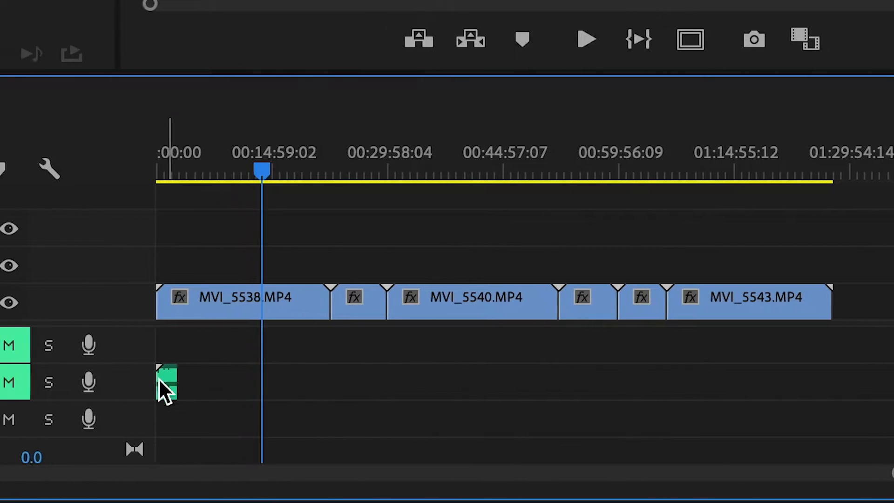
{"action": "left_click", "coordinate": [138, 375]}
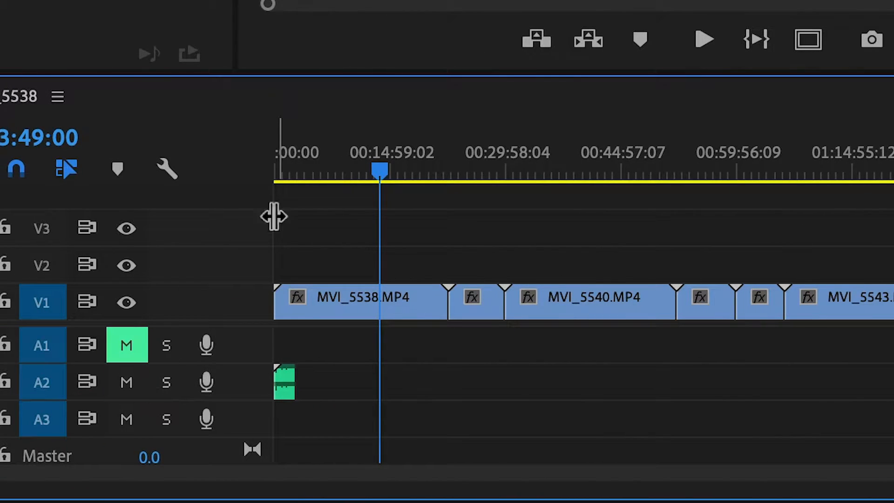
Move the Meditate Reason.wav narration from track A2 to A1 at the very start of the sequence.
{"action": "left_click_drag", "start_coordinate": [299, 174], "coordinate": [190, 166]}
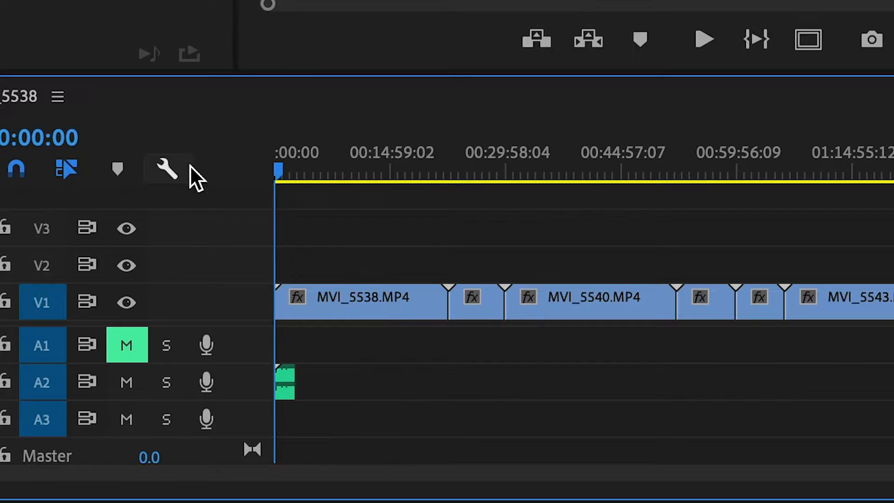
{"action": "key", "text": "="}
{"action": "key", "text": "="}
{"action": "key", "text": "="}
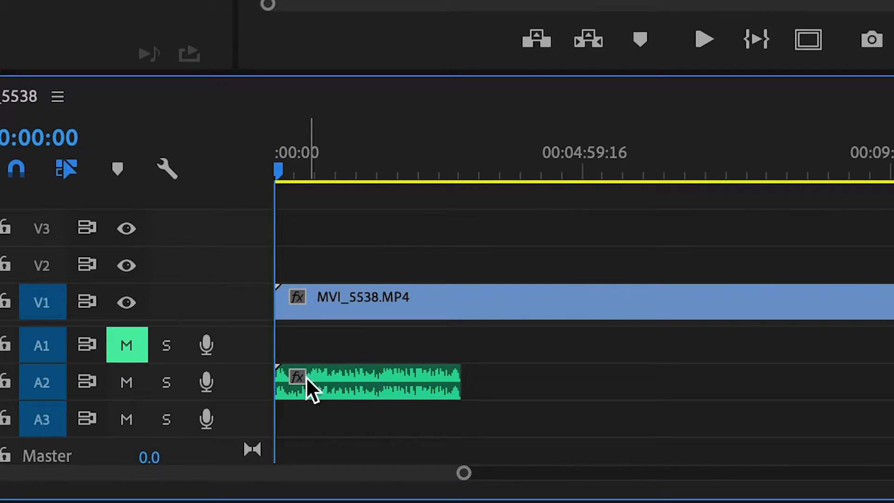
{"action": "left_click_drag", "start_coordinate": [306, 376], "coordinate": [297, 348]}
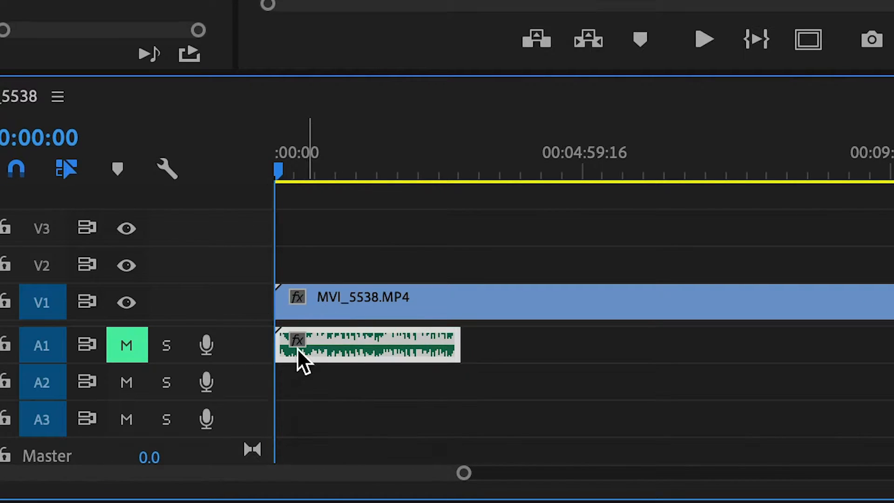
{"action": "key", "text": "backslash"}
Examine the footage around 00:08:49:15 and 00:25:31:08 and the Motion settings of MVI_5538.MP4.
{"action": "mouse_move", "coordinate": [717, 338]}
{"action": "left_mouse_down"}
{"action": "mouse_move", "coordinate": [730, 343]}
{"action": "mouse_move", "coordinate": [468, 347]}
{"action": "mouse_move", "coordinate": [637, 363]}
{"action": "mouse_move", "coordinate": [449, 349]}
{"action": "mouse_move", "coordinate": [497, 349]}
{"action": "left_mouse_up"}
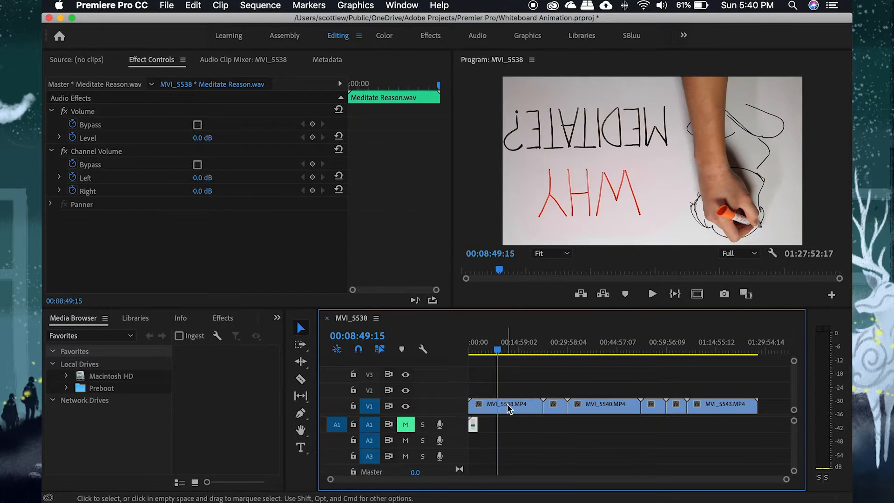
{"action": "left_click", "coordinate": [507, 406]}
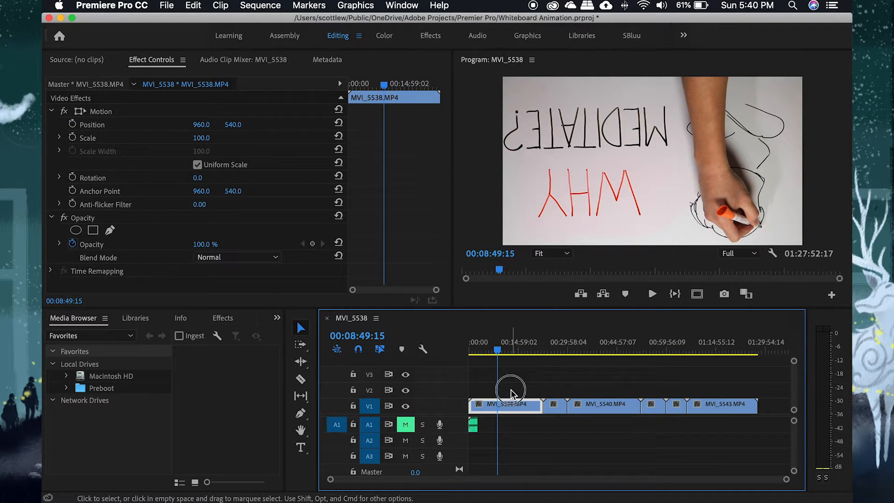
{"action": "left_click", "coordinate": [510, 389]}
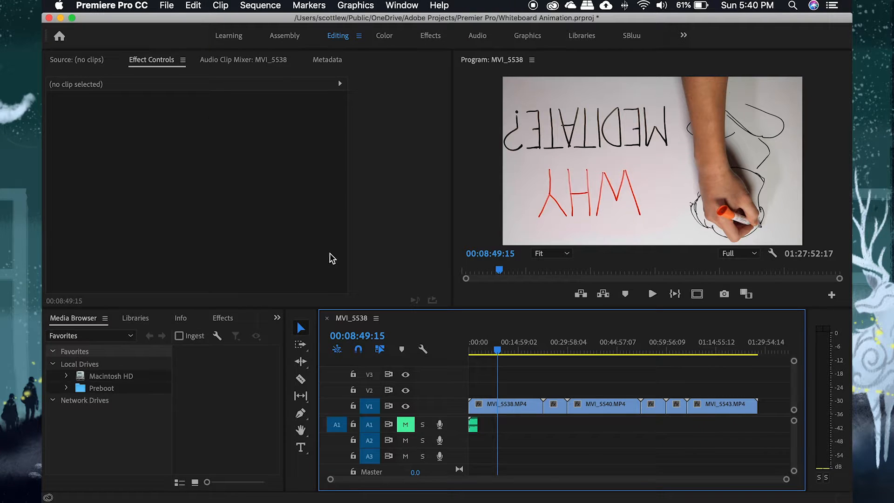
{"action": "left_click", "coordinate": [514, 408]}
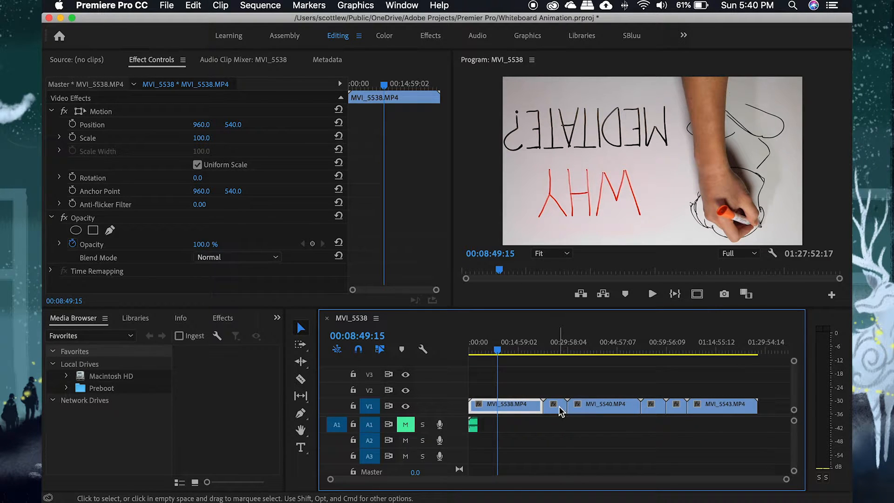
{"action": "left_click", "coordinate": [554, 350]}
{"action": "left_click_drag", "start_coordinate": [555, 349], "coordinate": [554, 350]}
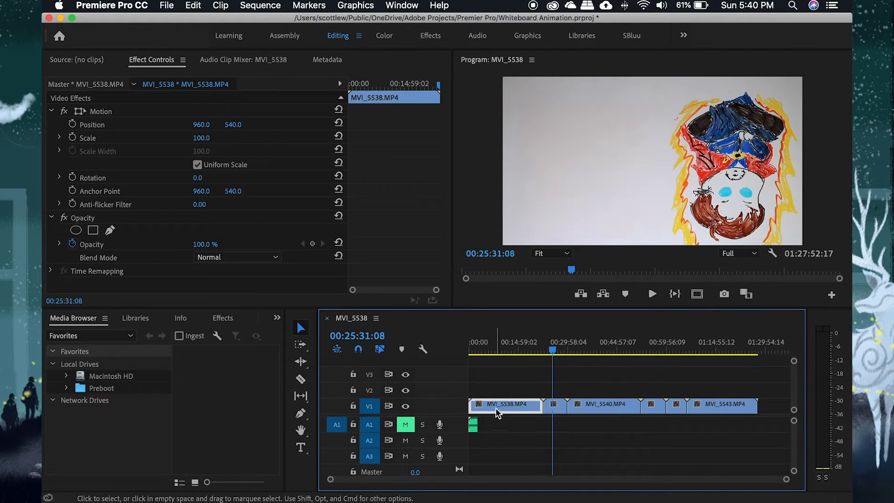
{"action": "left_click", "coordinate": [557, 412]}
{"action": "left_click", "coordinate": [527, 408]}
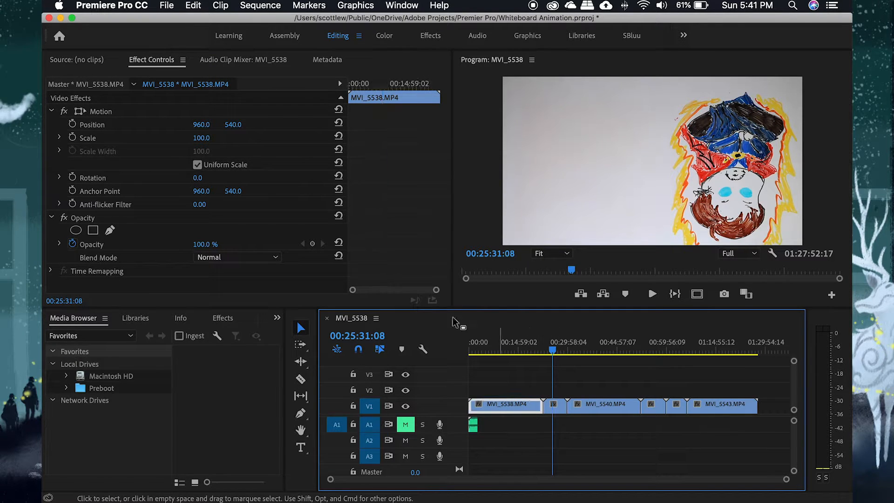
Try scaling MVI_5538.MP4 to 128, compare its settings with MVI_5539.MP4, and undo the scale change.
{"action": "left_click", "coordinate": [205, 150]}
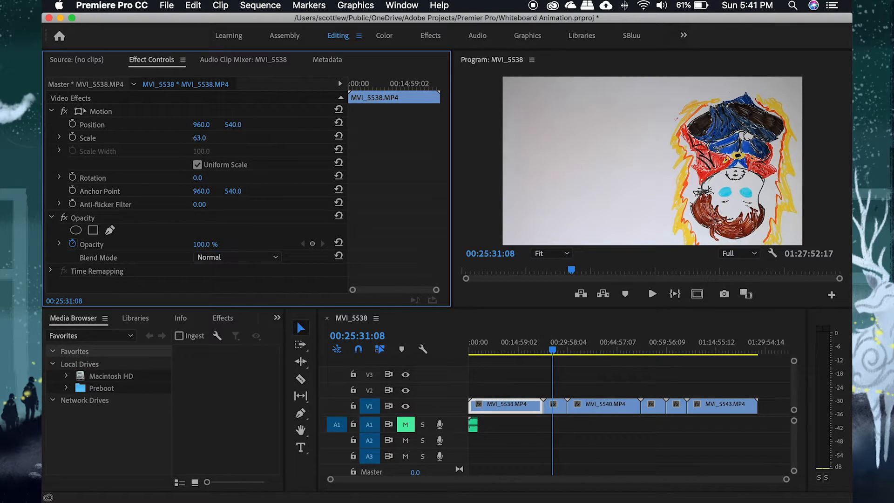
{"action": "left_click_drag", "start_coordinate": [200, 138], "coordinate": [209, 138]}
{"action": "left_click", "coordinate": [554, 406]}
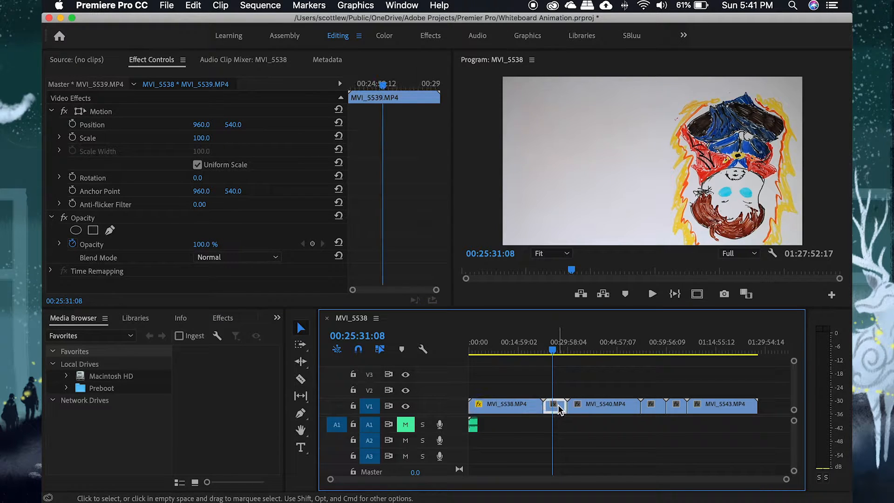
{"action": "left_click", "coordinate": [554, 406]}
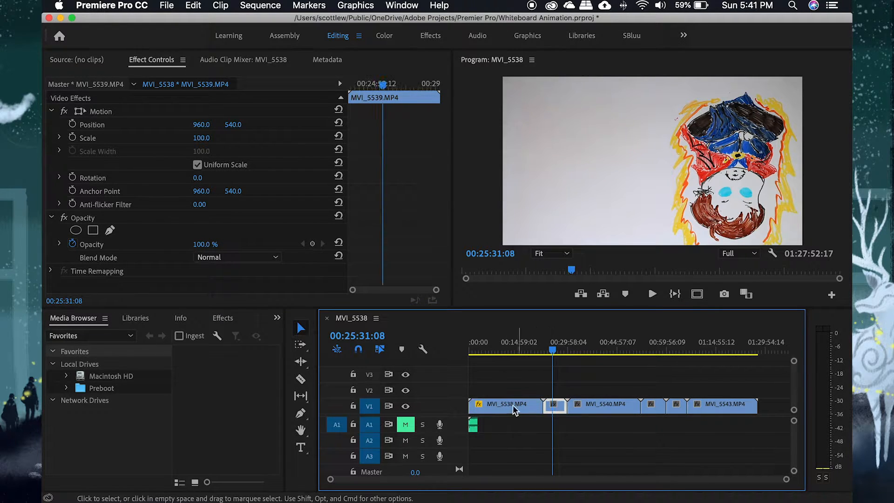
{"action": "left_click", "coordinate": [515, 407]}
{"action": "left_click", "coordinate": [557, 404]}
{"action": "left_click", "coordinate": [520, 406]}
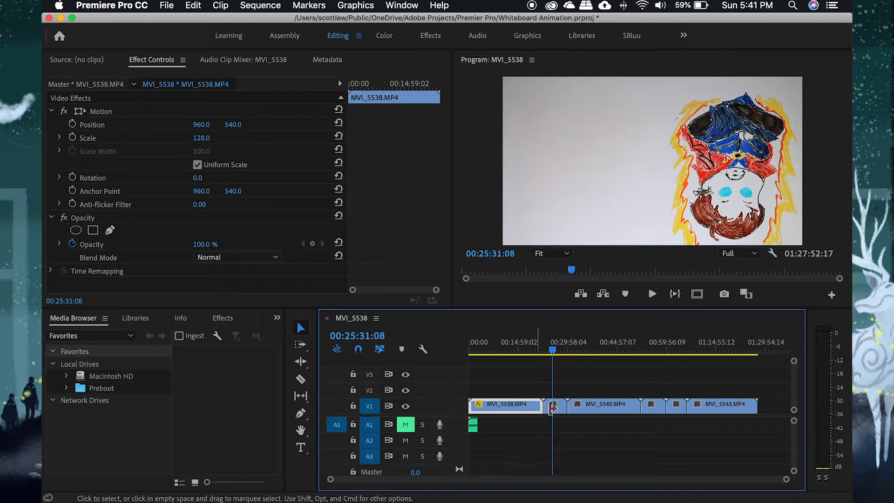
{"action": "left_click", "coordinate": [553, 407]}
{"action": "left_click", "coordinate": [531, 407]}
{"action": "key", "text": "super+z"}
Place the playhead within MVI_5538.MP4 and set the clip's rotation to 180°.
{"action": "left_click_drag", "start_coordinate": [552, 350], "coordinate": [509, 353]}
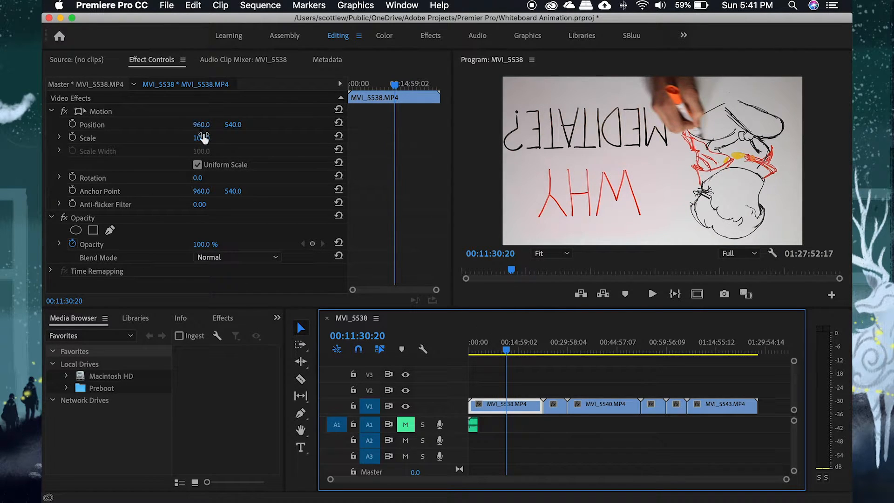
{"action": "left_click", "coordinate": [196, 178]}
{"action": "type", "text": "180"}
{"action": "key", "text": "Return"}
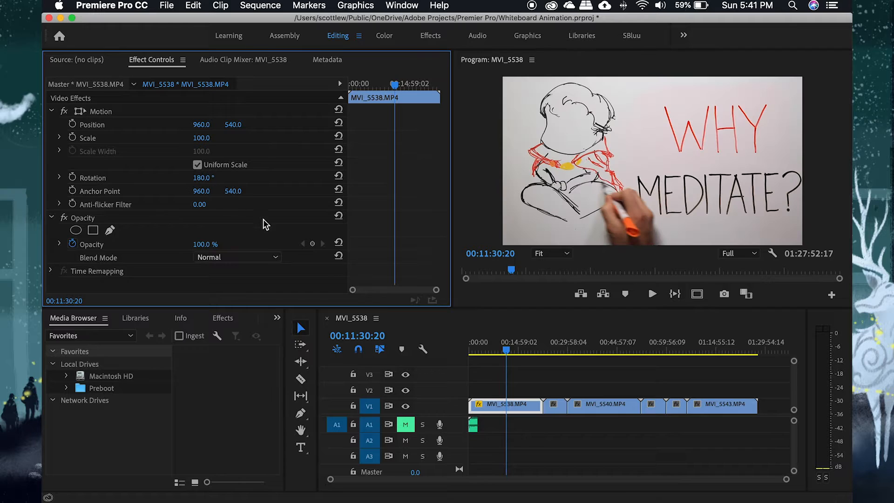
Copy the attributes of MVI_5538.MP4 and paste Motion, Opacity and Time Remapping onto all the following clips on V1.
{"action": "left_click_drag", "start_coordinate": [531, 350], "coordinate": [554, 346]}
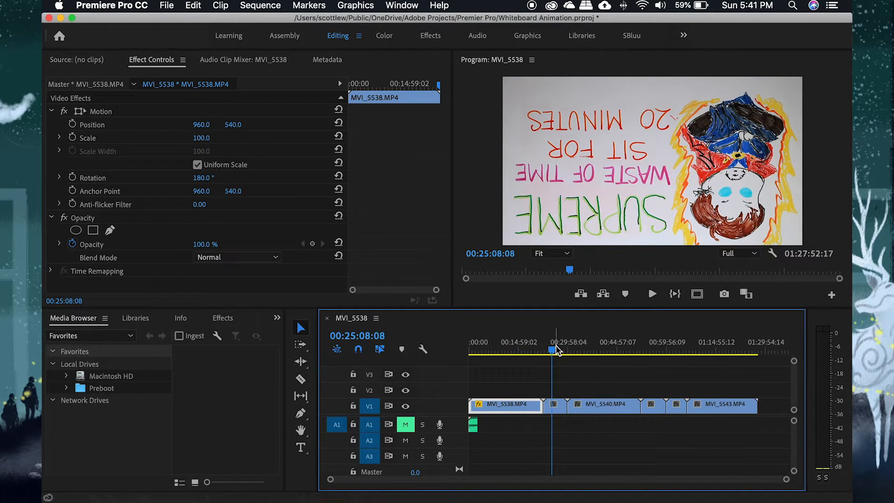
{"action": "left_click", "coordinate": [554, 404]}
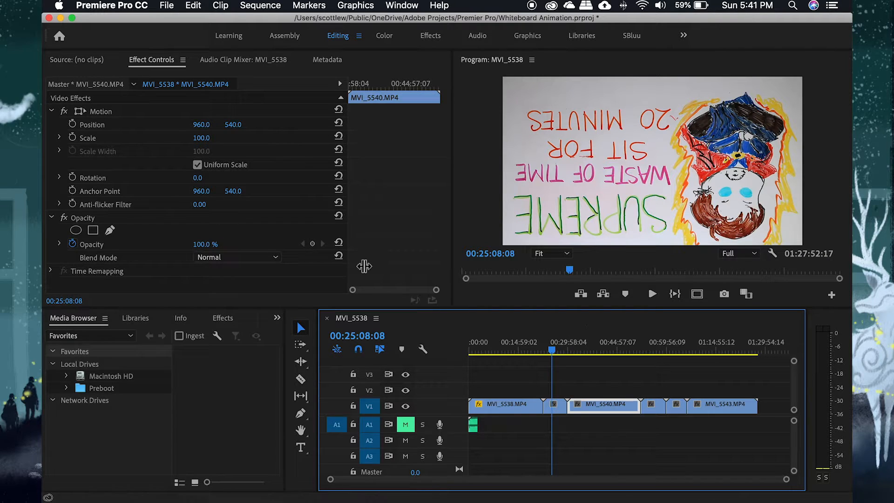
{"action": "left_click", "coordinate": [507, 405]}
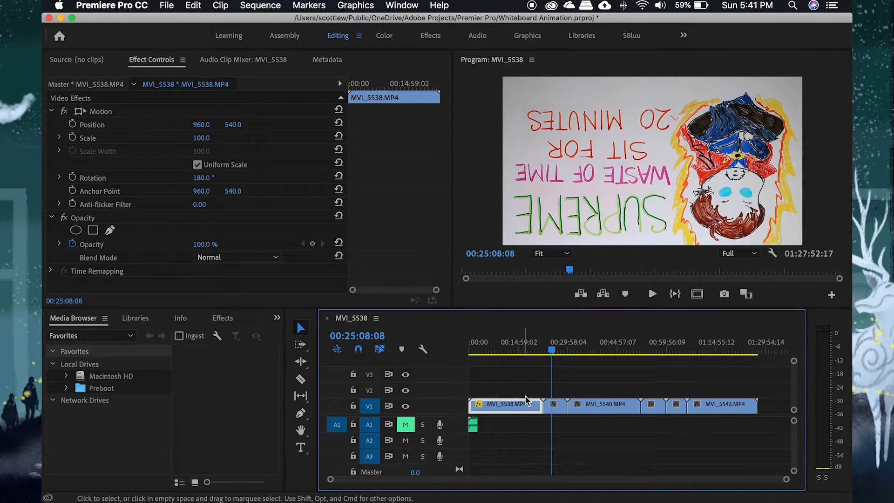
{"action": "left_click_drag", "start_coordinate": [572, 394], "coordinate": [728, 417]}
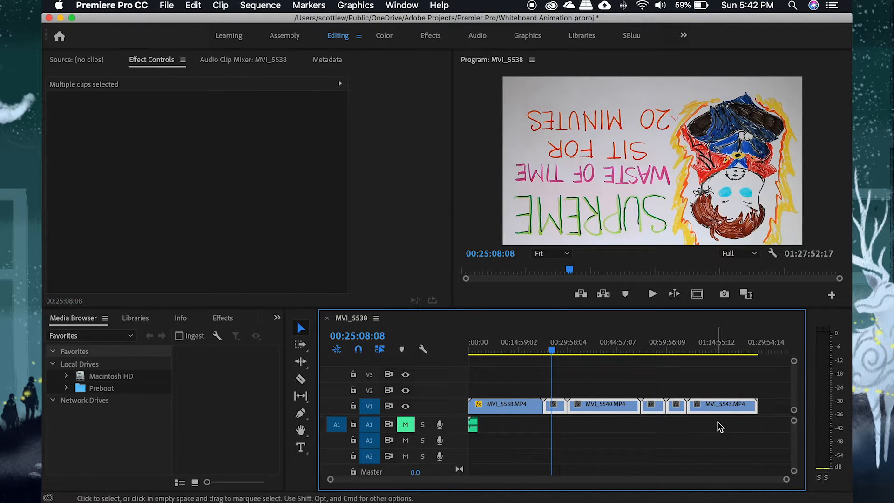
{"action": "key", "text": "alt+super+v"}
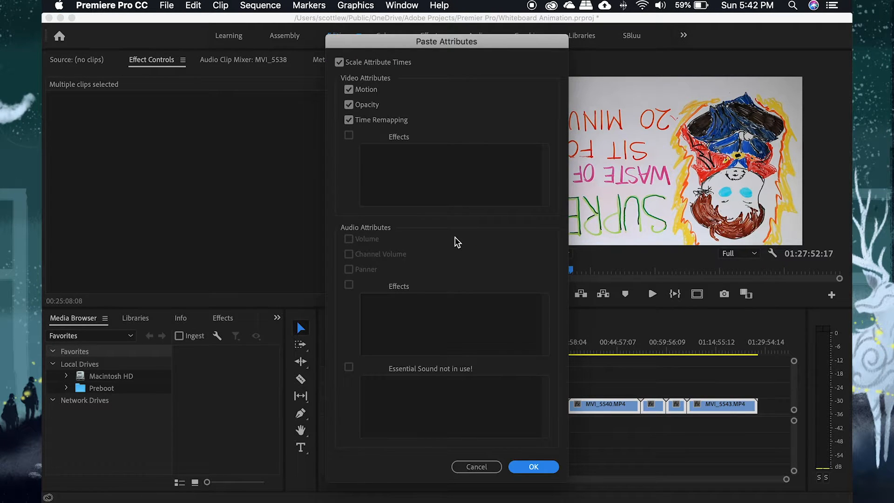
{"action": "left_click", "coordinate": [530, 467]}
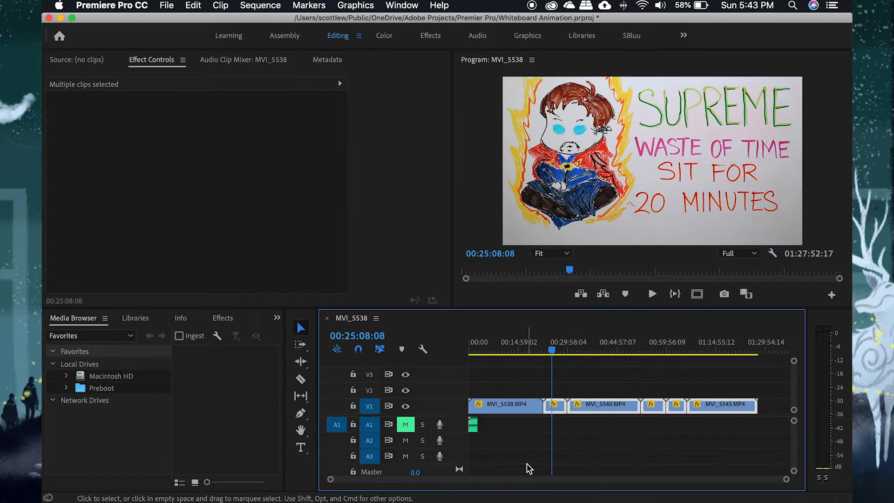
Scrub through the rotated clips to check their orientation and return the playhead to the start of the sequence.
{"action": "left_click_drag", "start_coordinate": [565, 351], "coordinate": [708, 354]}
{"action": "left_click_drag", "start_coordinate": [529, 355], "coordinate": [461, 353]}
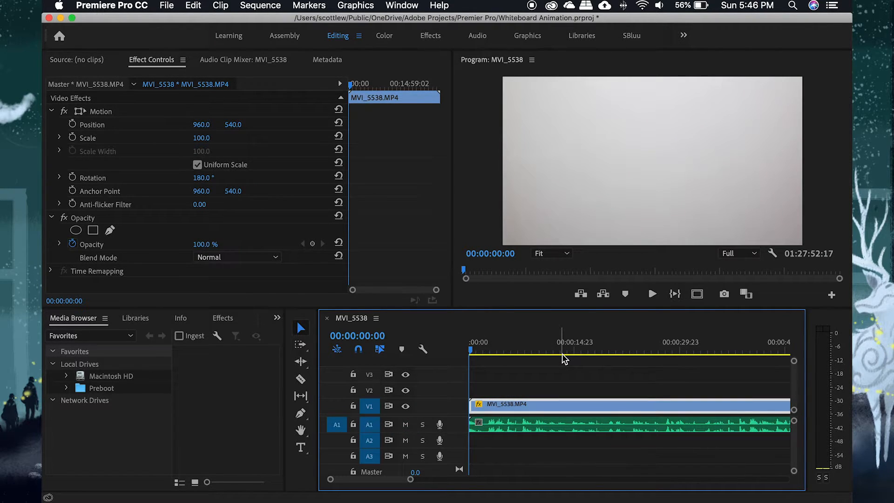
Play the first few seconds of the sequence with its narration and raise the system volume.
{"action": "key", "text": "space"}
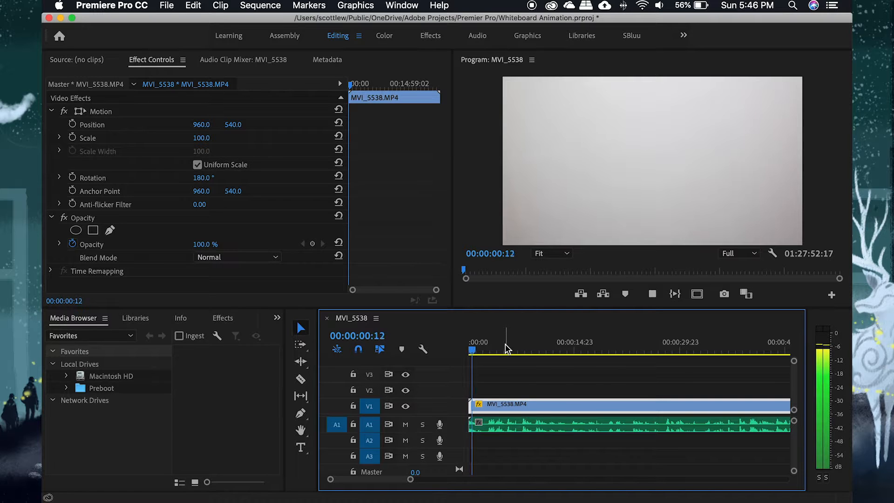
{"action": "key", "text": "XF86AudioRaiseVolume"}
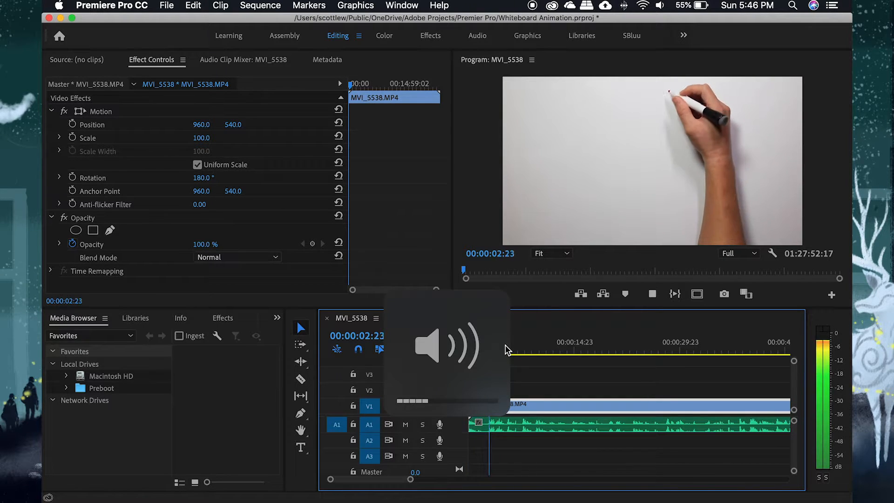
{"action": "key", "text": "space"}
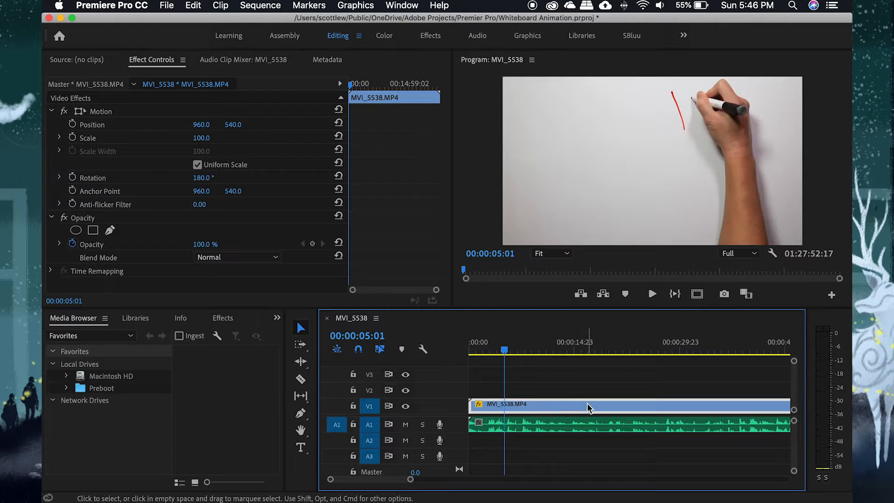
Set the speed of the first MVI_5538.MP4 clip on V1 to 2001.58%.
{"action": "key", "text": "minus"}
{"action": "key", "text": "minus"}
{"action": "key", "text": "minus"}
{"action": "key", "text": "minus"}
{"action": "key", "text": "minus"}
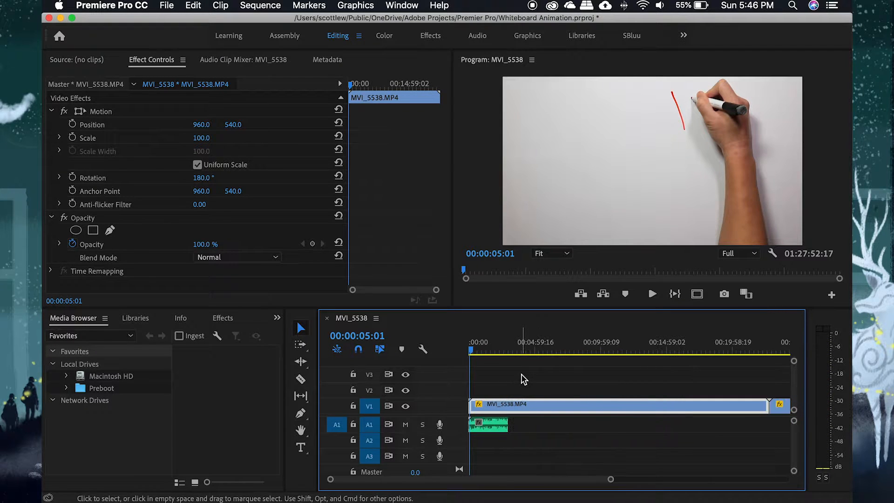
{"action": "left_click", "coordinate": [516, 394]}
{"action": "left_click", "coordinate": [500, 404]}
{"action": "key", "text": "super+r"}
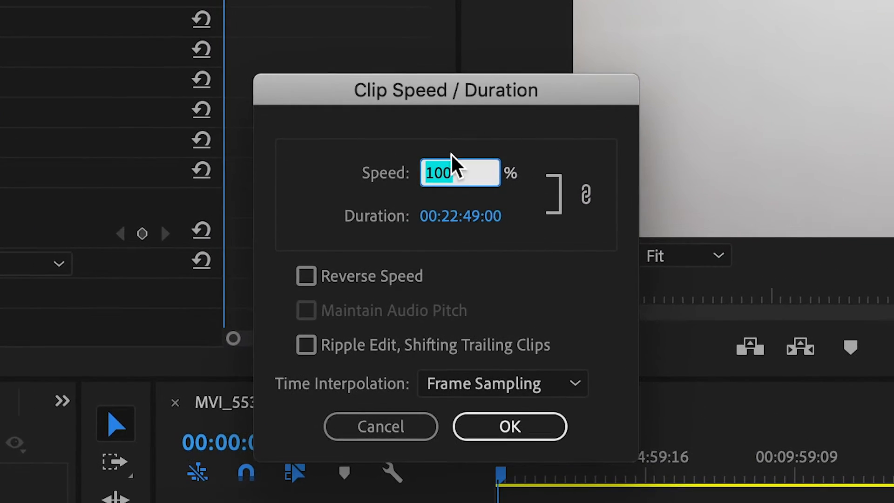
{"action": "left_click", "coordinate": [468, 175]}
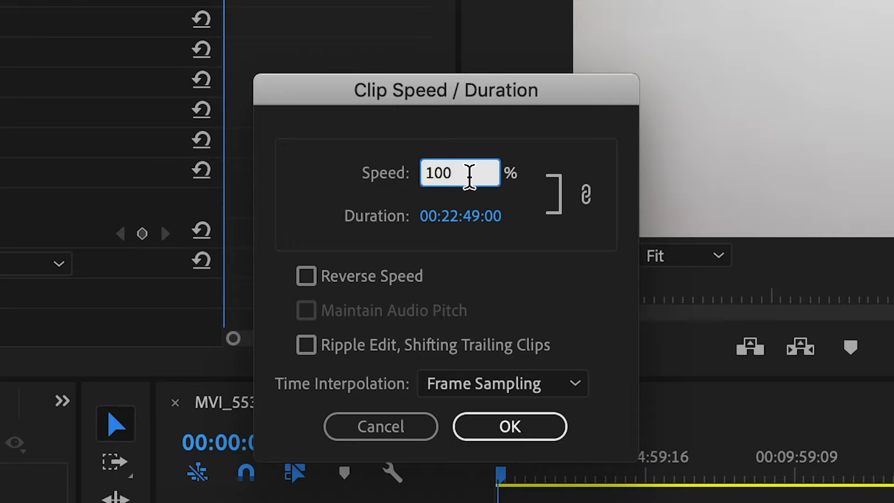
{"action": "key", "text": "BackSpace"}
{"action": "key", "text": "BackSpace"}
{"action": "key", "text": "BackSpace"}
{"action": "type", "text": "1.58"}
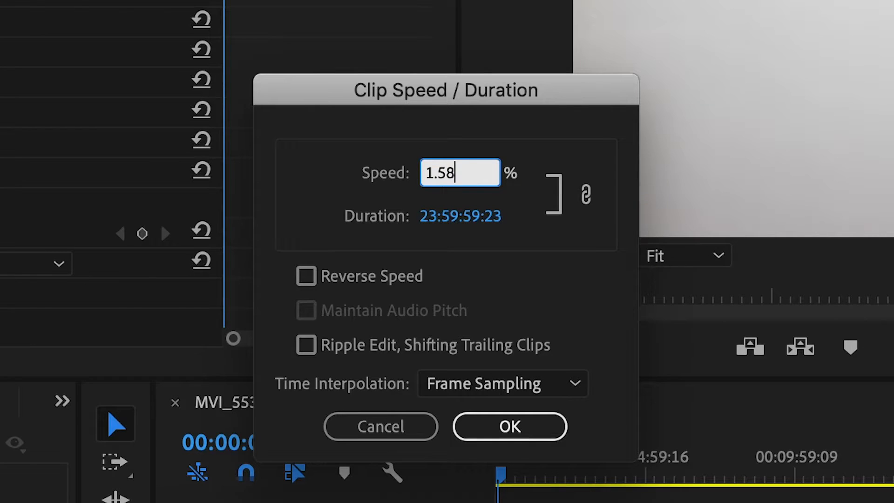
{"action": "key", "text": "Left"}
{"action": "type", "text": "200"}
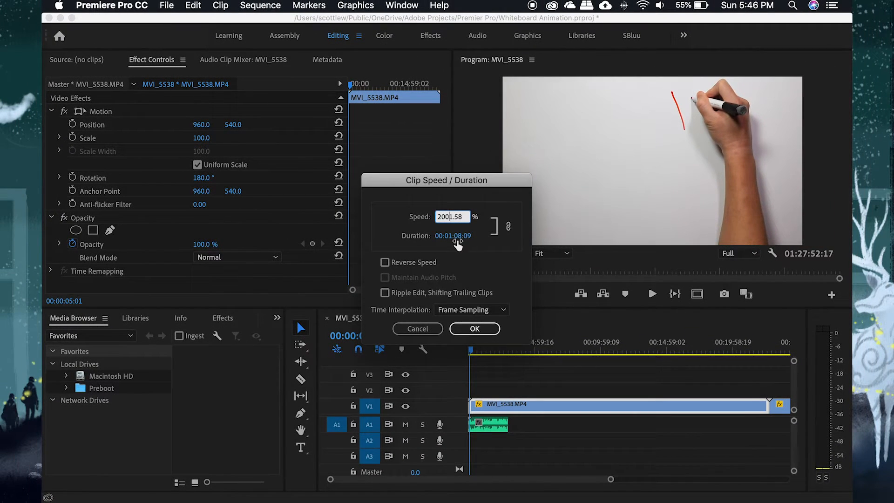
{"action": "left_click", "coordinate": [469, 327]}
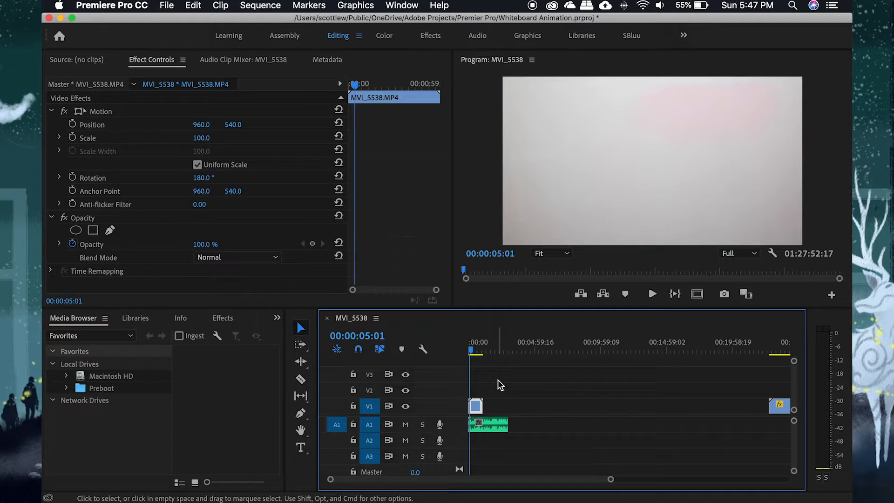
Play the sped-up MVI_5538.MP4 from the start of the sequence to check its pace, and return the playhead to the start.
{"action": "left_click_drag", "start_coordinate": [482, 349], "coordinate": [449, 349]}
{"action": "key", "text": "equal"}
{"action": "key", "text": "equal"}
{"action": "key", "text": "equal"}
{"action": "key", "text": "space"}
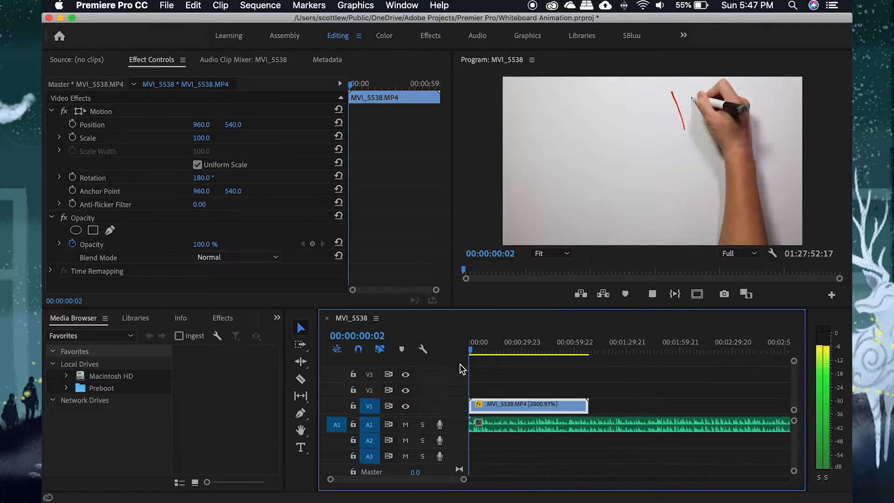
{"action": "key", "text": "space"}
{"action": "left_click_drag", "start_coordinate": [474, 349], "coordinate": [419, 379]}
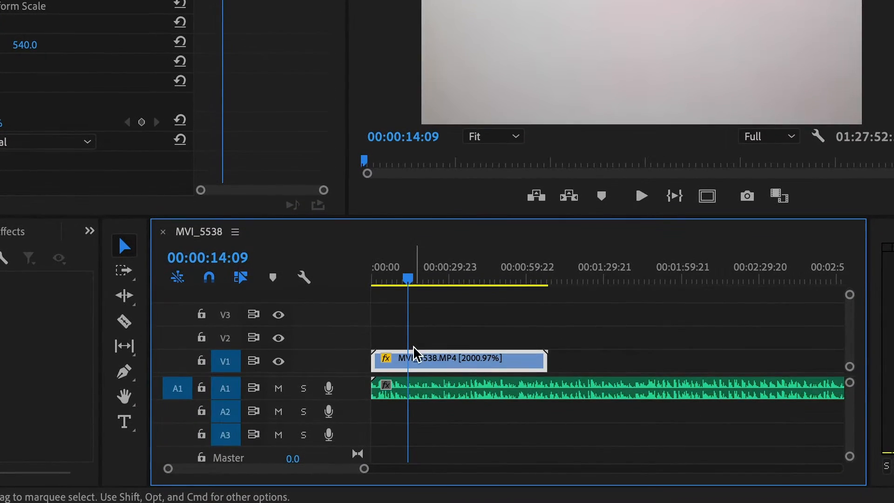
Split MVI_5538.MP4 on V1 at 00:00:14:09 with the Razor tool and return to the Selection tool.
{"action": "key", "text": "c"}
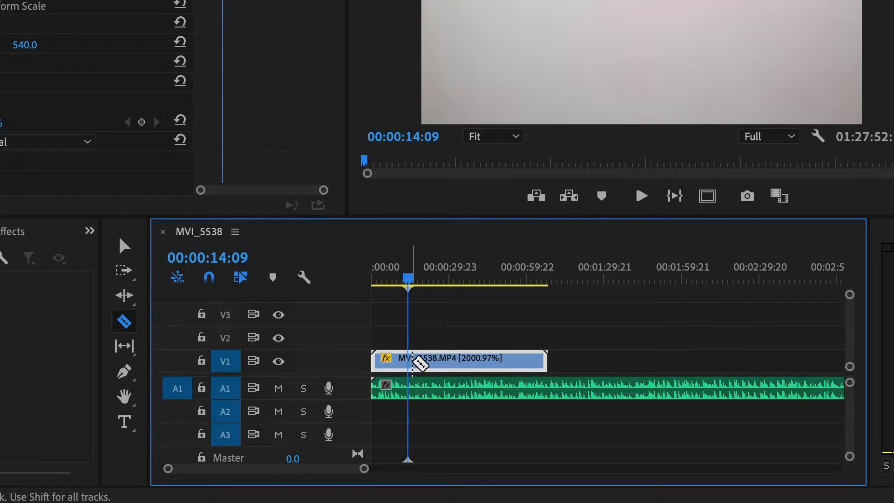
{"action": "left_click", "coordinate": [414, 364]}
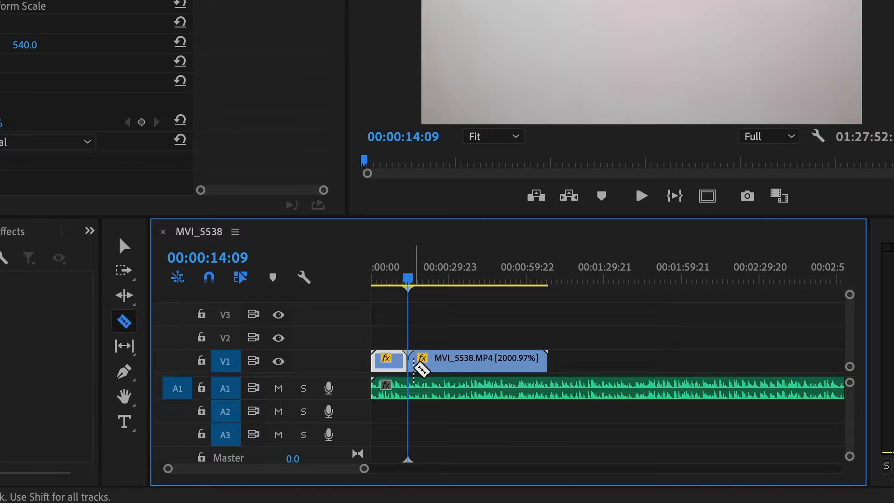
{"action": "key", "text": "v"}
Try a plain delete of the first piece of MVI_5538.MP4 on V1 and undo the deletion.
{"action": "left_click", "coordinate": [389, 363]}
{"action": "key", "text": "Delete"}
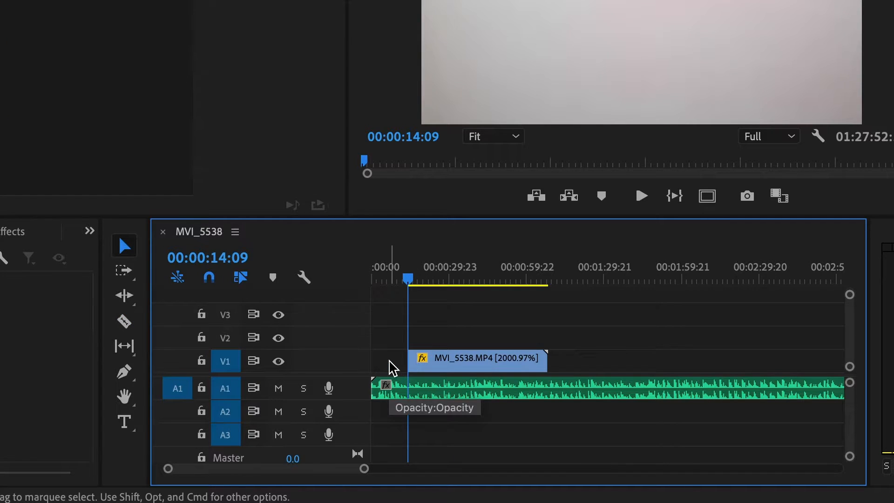
{"action": "key", "text": "super+z"}
Ripple delete the first piece of MVI_5538.MP4 on V1, move the playhead to the sequence start, and undo the ripple delete.
{"action": "left_click", "coordinate": [390, 367]}
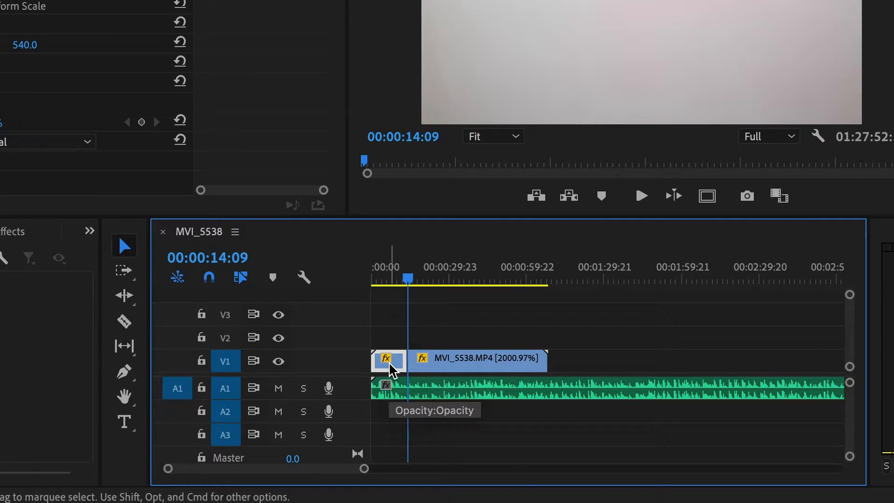
{"action": "key", "text": "alt+Delete"}
{"action": "key", "text": "Home"}
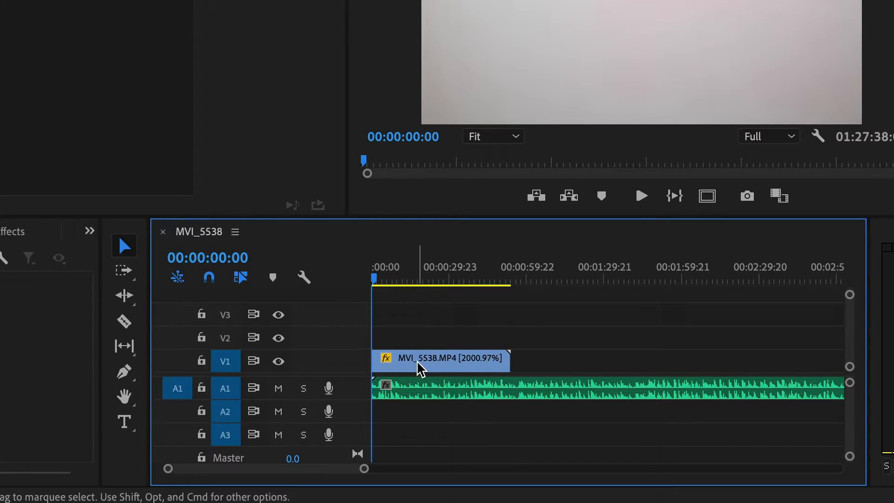
{"action": "key", "text": "super+z"}
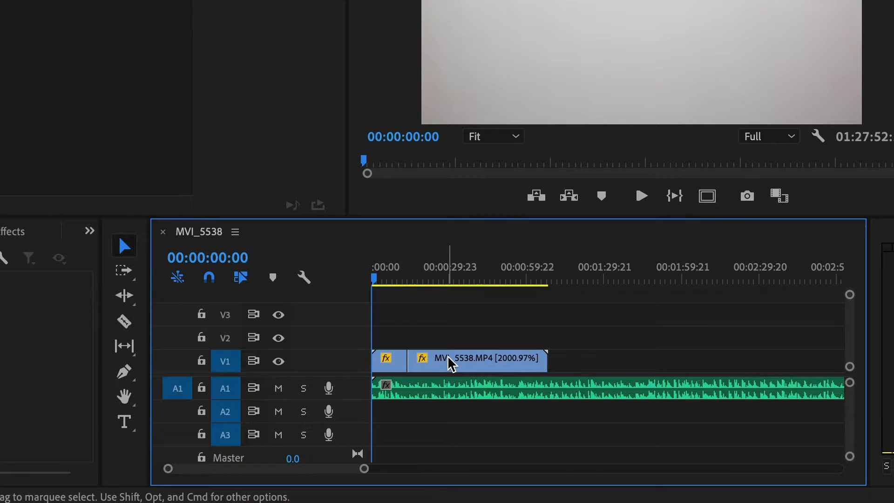
Try deleting the first V1 piece and sliding the remaining clip back to the sequence start, and undo both changes.
{"action": "key", "text": "minus"}
{"action": "key", "text": "minus"}
{"action": "key", "text": "minus"}
{"action": "key", "text": "minus"}
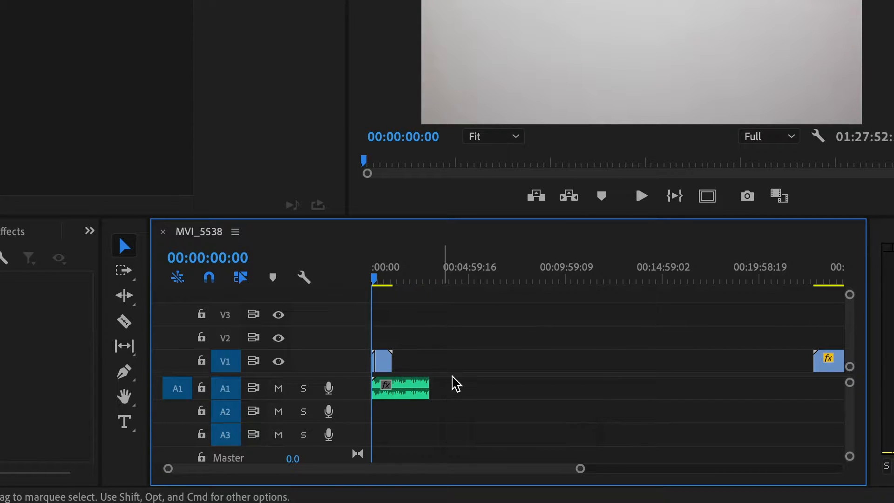
{"action": "key", "text": "equal"}
{"action": "key", "text": "equal"}
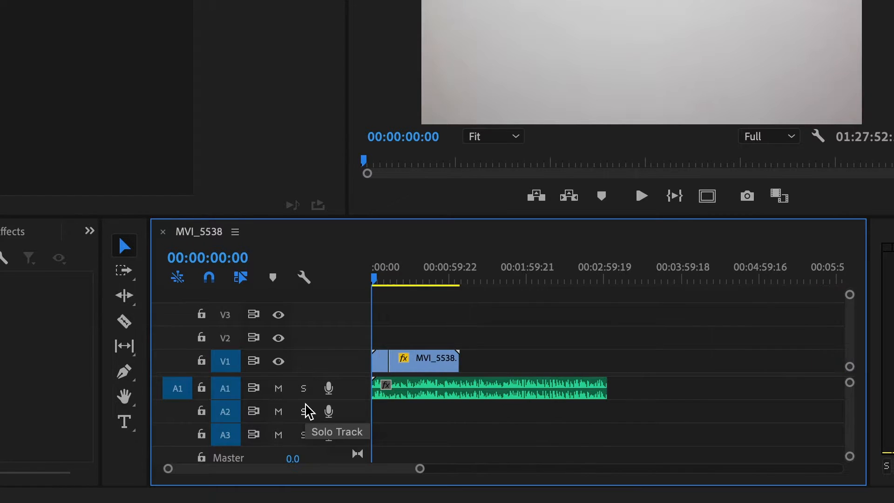
{"action": "left_click", "coordinate": [383, 362]}
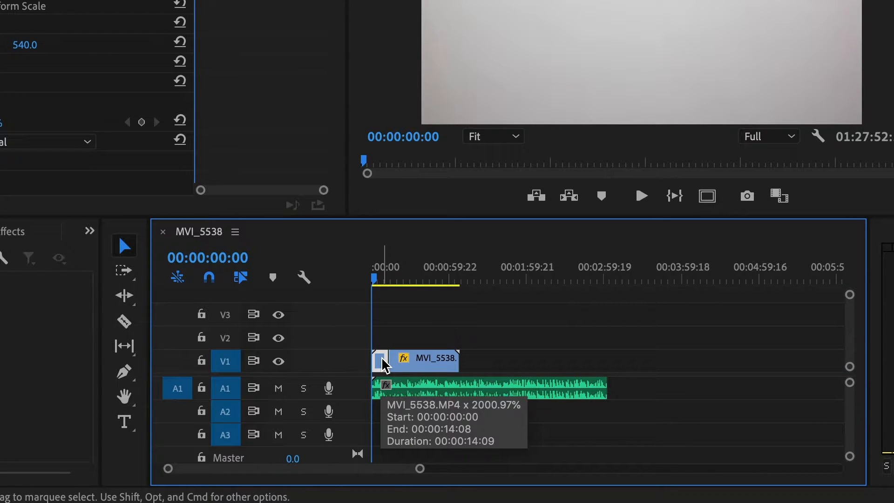
{"action": "key", "text": "Delete"}
{"action": "left_click_drag", "start_coordinate": [405, 364], "coordinate": [386, 366]}
{"action": "key", "text": "super+z"}
{"action": "key", "text": "super+z"}
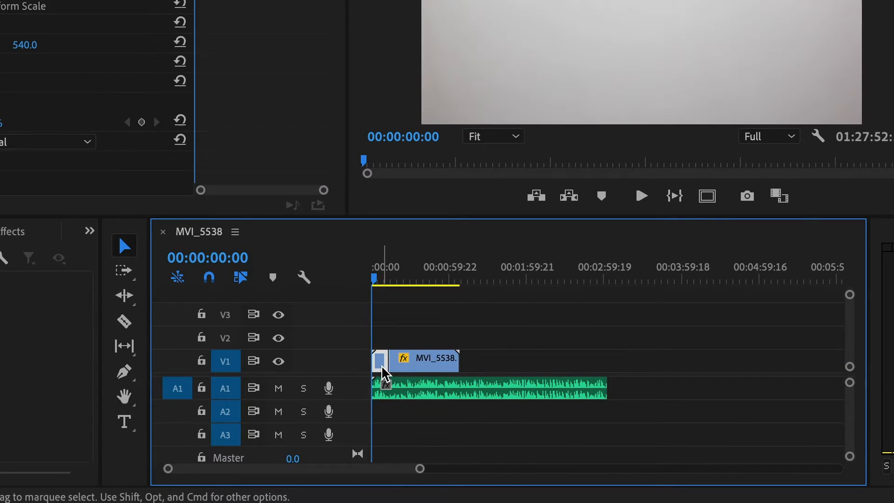
Ripple delete the first piece of MVI_5538.MP4 on V1 and place the playhead at 00:00:01:19.
{"action": "key", "text": "shift+Delete"}
{"action": "key", "text": "equal"}
{"action": "key", "text": "equal"}
{"action": "key", "text": "equal"}
{"action": "left_click_drag", "start_coordinate": [394, 278], "coordinate": [388, 277]}
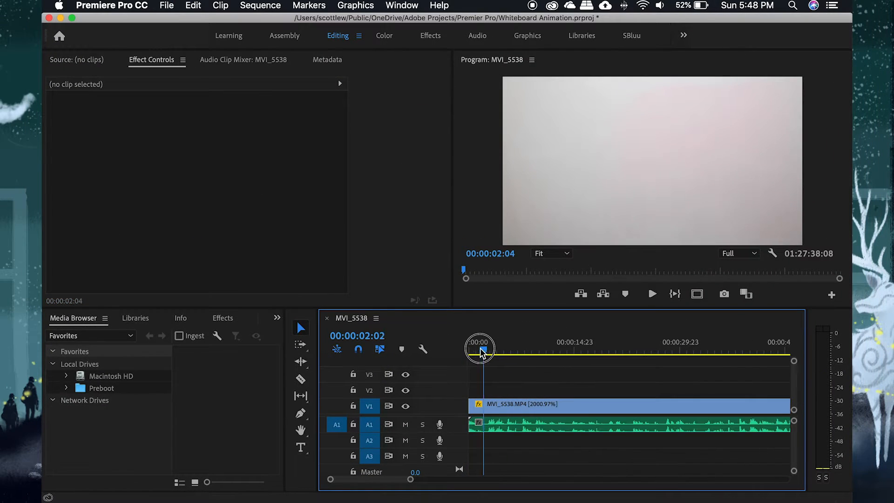
{"action": "mouse_move", "coordinate": [483, 354]}
{"action": "left_mouse_down"}
{"action": "mouse_move", "coordinate": [472, 352]}
{"action": "mouse_move", "coordinate": [481, 353]}
{"action": "left_mouse_up"}
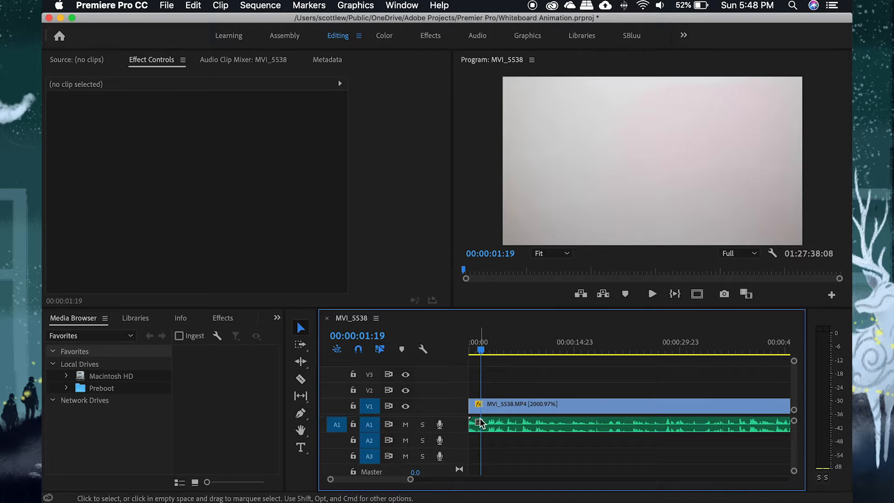
Split MVI_5538.MP4 on V1 at 00:00:01:19 with the Razor tool and select the short piece before the cut.
{"action": "key", "text": "c"}
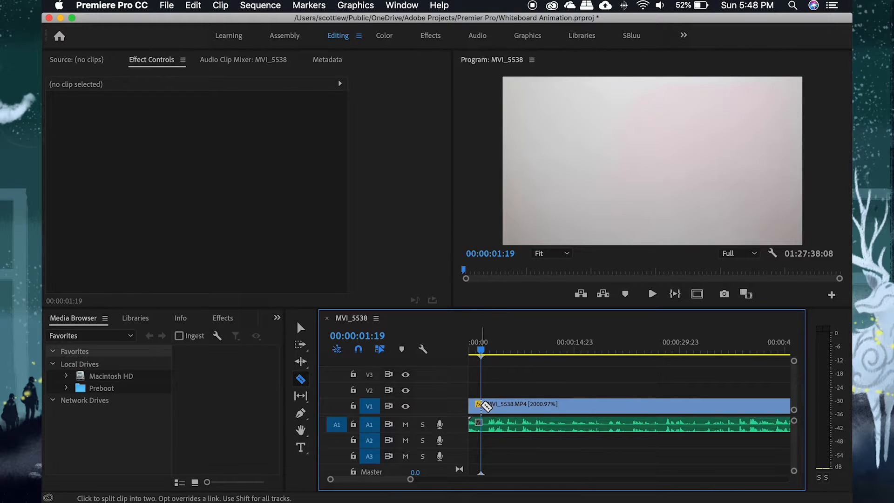
{"action": "left_click", "coordinate": [481, 405]}
{"action": "key", "text": "v"}
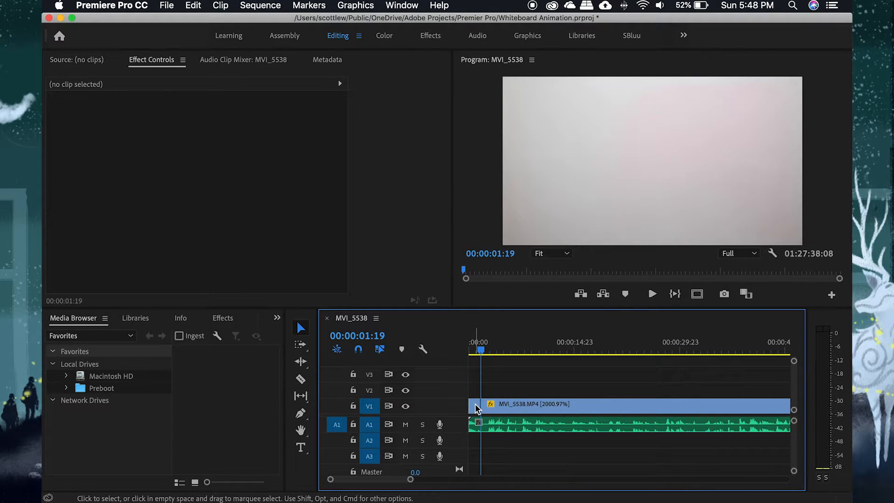
{"action": "left_click", "coordinate": [475, 406]}
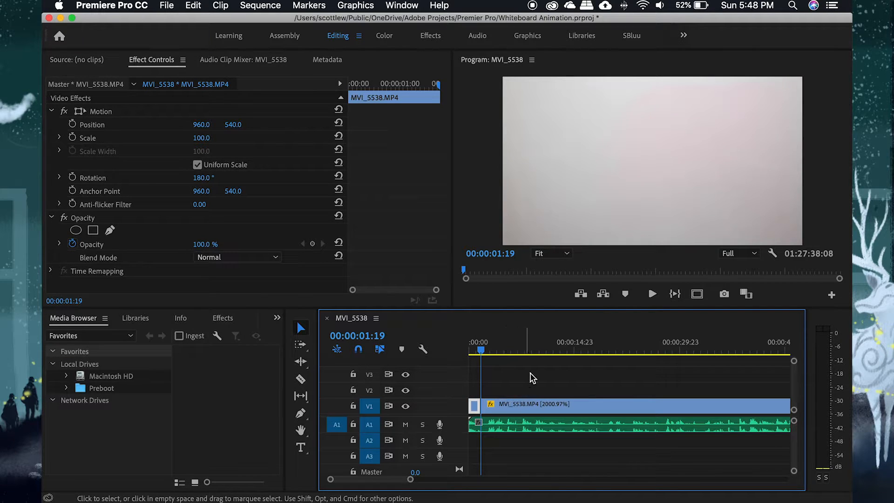
Find the Add Edit command in the keyboard shortcut settings, assign it to the E key, and accept the settings.
{"action": "left_click", "coordinate": [118, 6]}
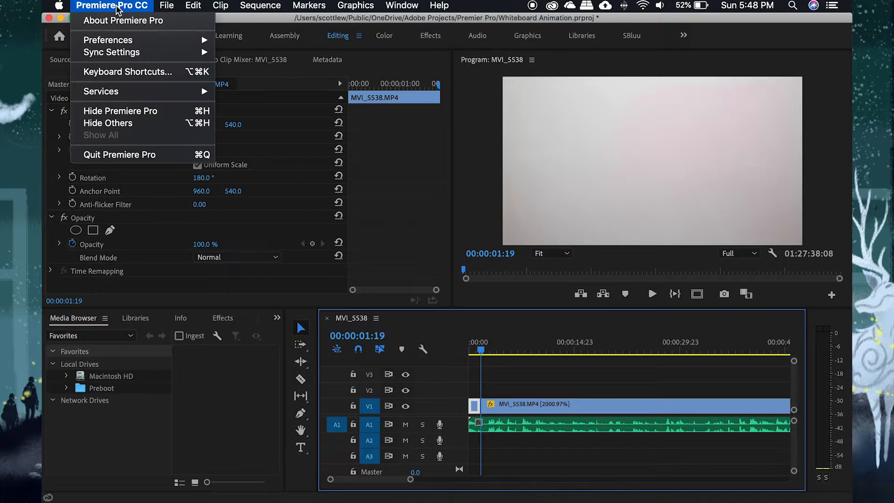
{"action": "left_click", "coordinate": [153, 75]}
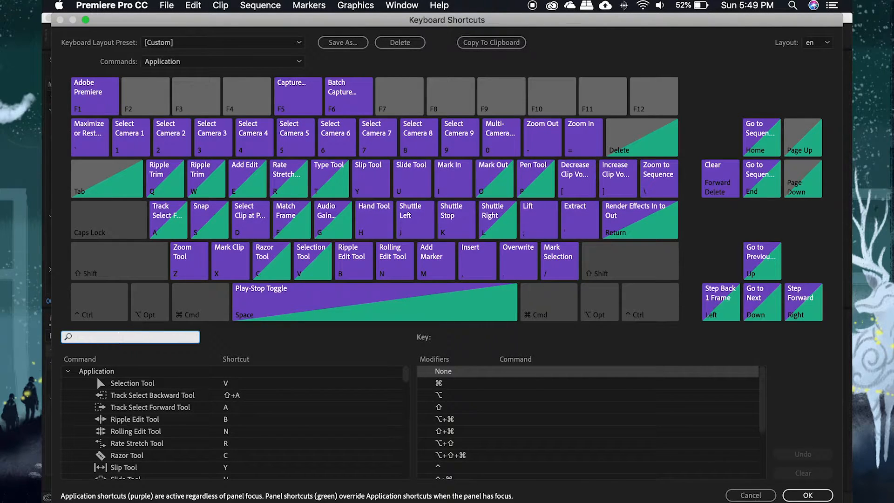
{"action": "type", "text": "add edit"}
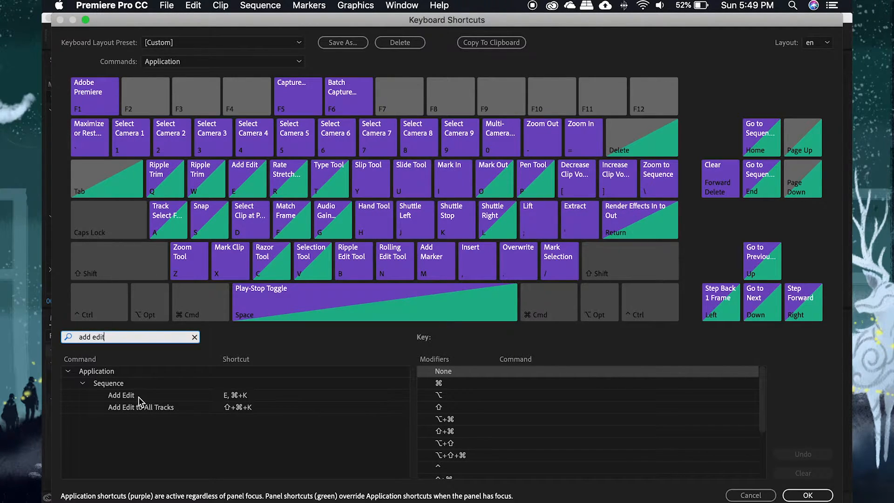
{"action": "left_click_drag", "start_coordinate": [122, 401], "coordinate": [246, 186]}
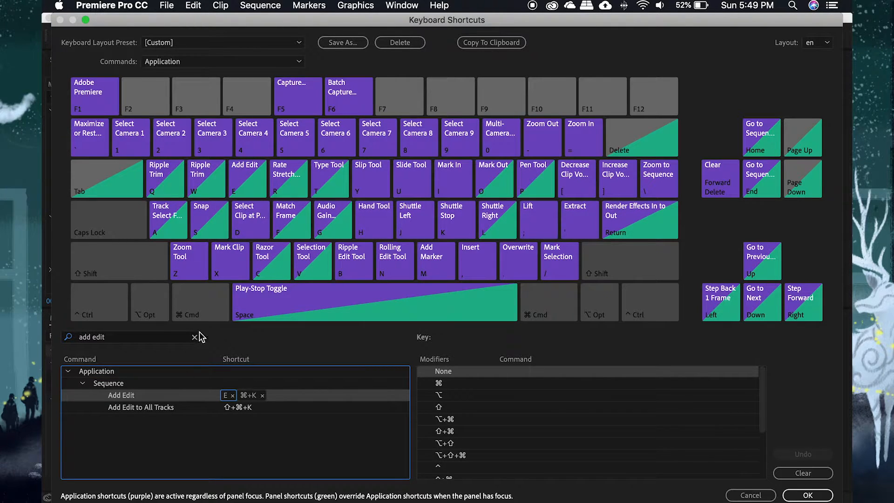
{"action": "left_click", "coordinate": [798, 495]}
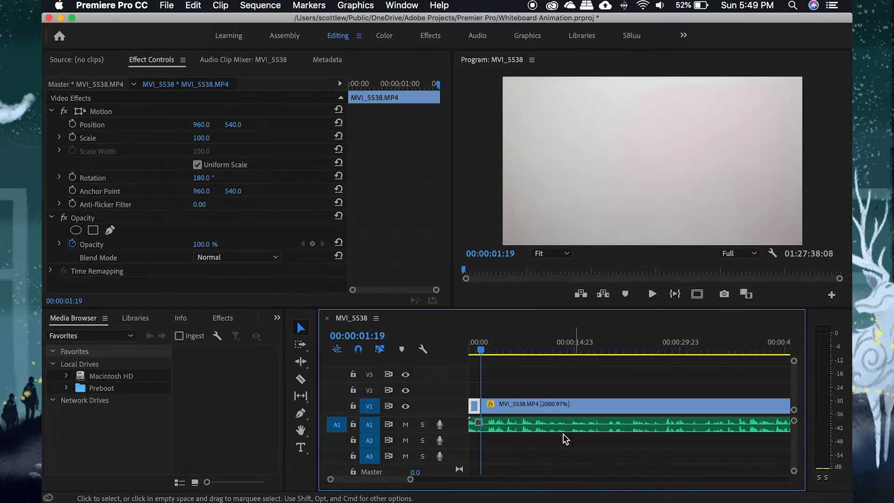
Lock A1 briefly, unlock it again, and add an edit through the V1 and A1 clips at 00:00:06:11.
{"action": "left_click", "coordinate": [353, 424]}
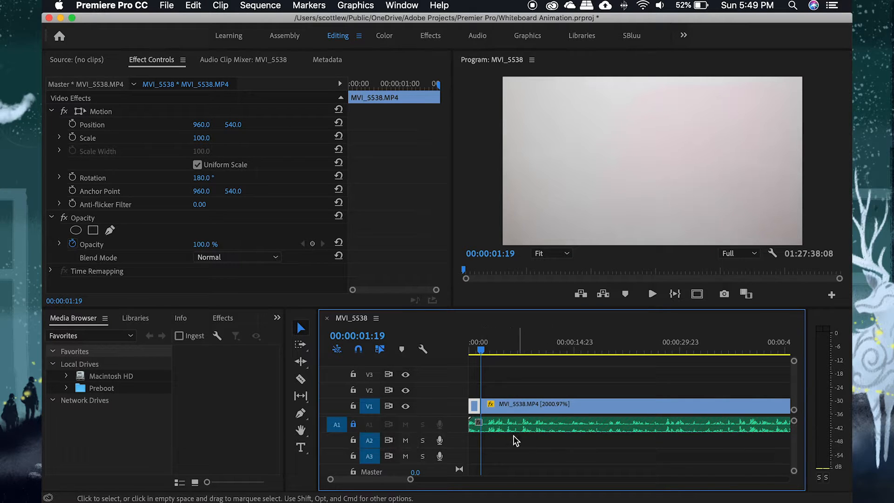
{"action": "left_click_drag", "start_coordinate": [480, 349], "coordinate": [513, 349]}
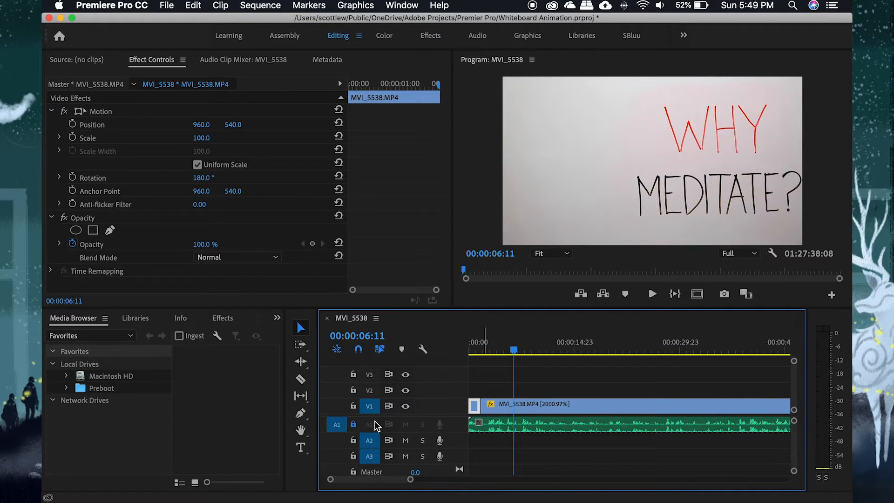
{"action": "left_click", "coordinate": [353, 424]}
{"action": "key", "text": "super+k"}
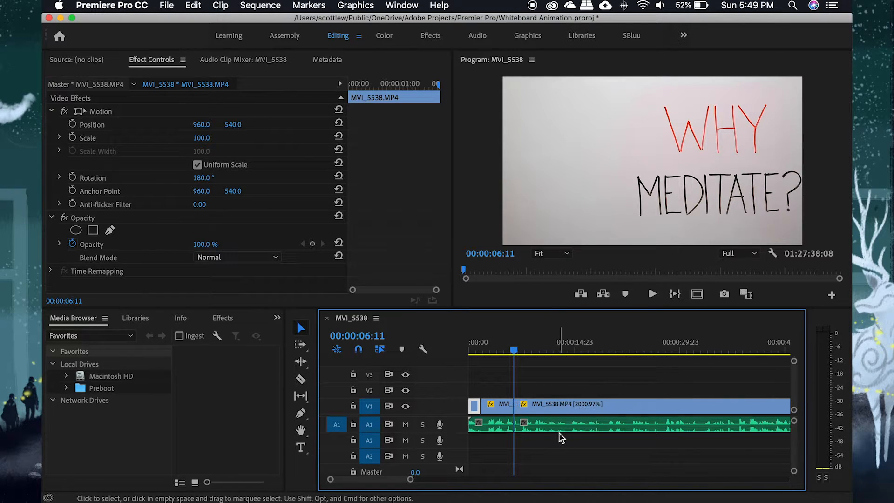
Undo the edit at 00:00:06:11 and add an edit through the V1 and A1 clips at 00:00:06:07.
{"action": "left_click", "coordinate": [511, 349]}
{"action": "left_click_drag", "start_coordinate": [512, 349], "coordinate": [528, 349]}
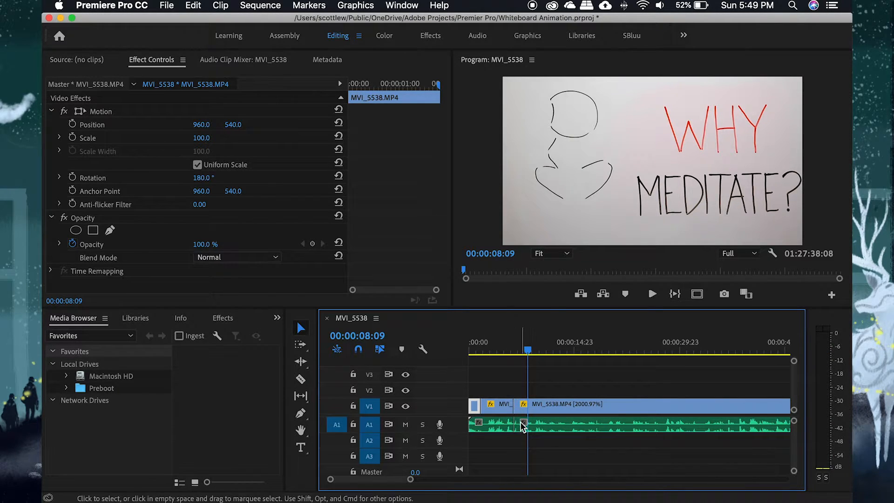
{"action": "key", "text": "super+z"}
{"action": "left_click_drag", "start_coordinate": [526, 349], "coordinate": [513, 351]}
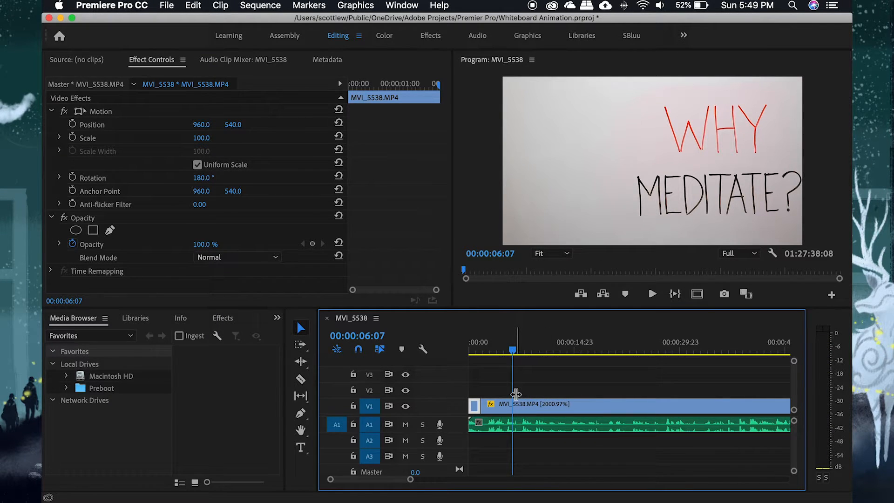
{"action": "key", "text": "super+k"}
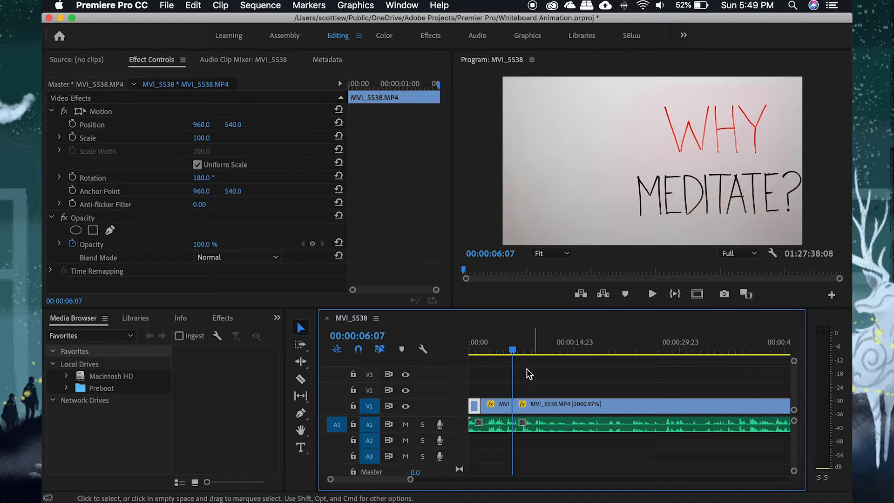
Turn off targeting for A1 and add an edit on V1 only at 00:00:10:21.
{"action": "left_click_drag", "start_coordinate": [513, 350], "coordinate": [545, 350]}
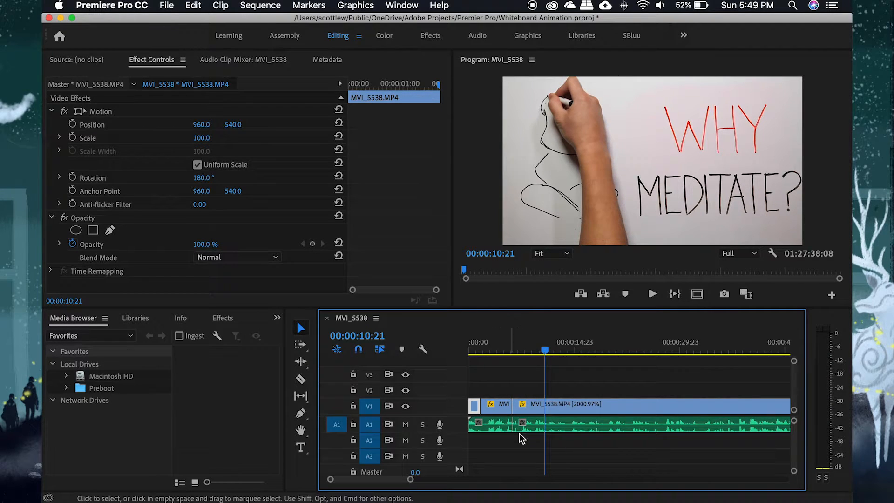
{"action": "left_click", "coordinate": [369, 425]}
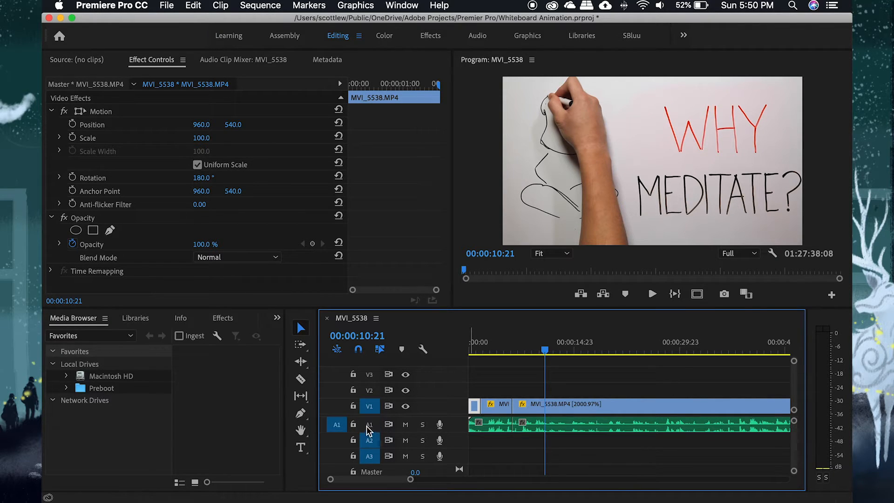
{"action": "key", "text": "super+k"}
Add more edits along MVI_5538.MP4 on V1, ending with one at 00:00:19:10.
{"action": "left_click", "coordinate": [577, 350]}
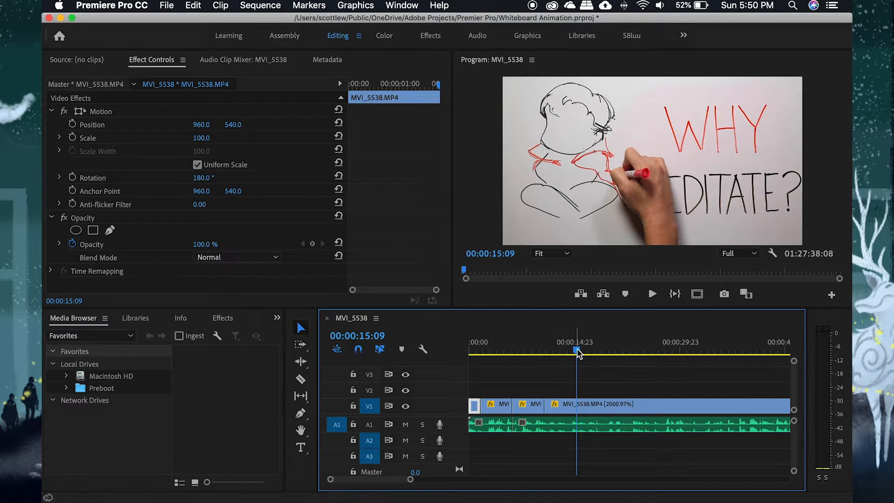
{"action": "key", "text": "super+k"}
{"action": "left_click_drag", "start_coordinate": [579, 350], "coordinate": [606, 353]}
{"action": "key", "text": "super+k"}
{"action": "key", "text": "super+k"}
Make several further cuts in the remaining V1 clip with the Razor tool and return to the Selection tool.
{"action": "key", "text": "c"}
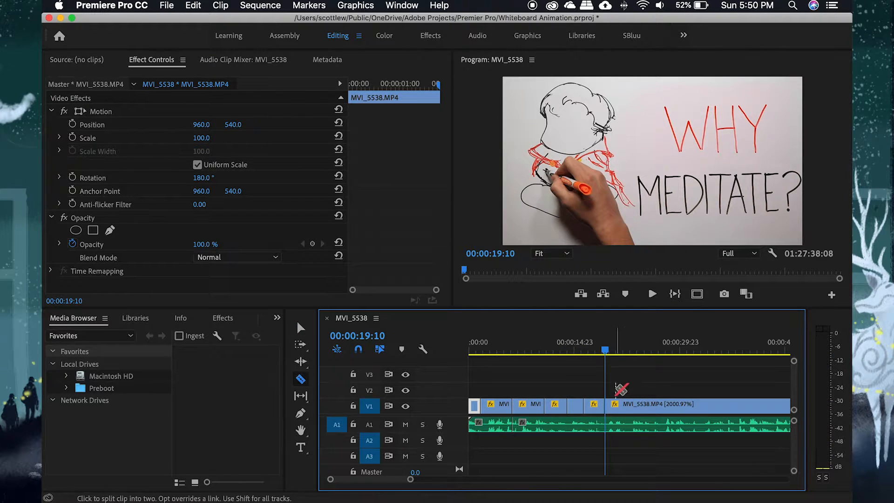
{"action": "left_click", "coordinate": [642, 406]}
{"action": "left_click", "coordinate": [620, 406]}
{"action": "left_click", "coordinate": [672, 406]}
{"action": "key", "text": "v"}
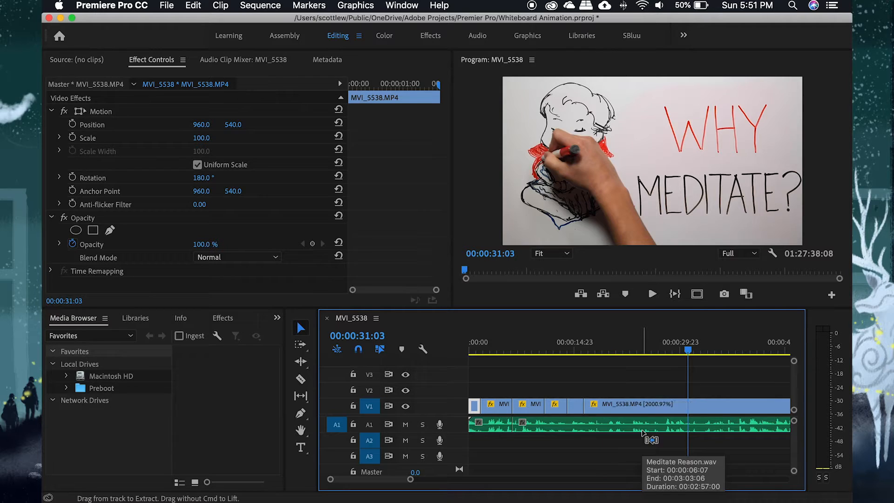
Undo all the cuts on V1 and A1 until MVI_5538.MP4 is one continuous clip again.
{"action": "key", "text": "super+z"}
{"action": "key", "text": "super+z"}
{"action": "key", "text": "super+z"}
{"action": "key", "text": "super+z"}
{"action": "key", "text": "super+z"}
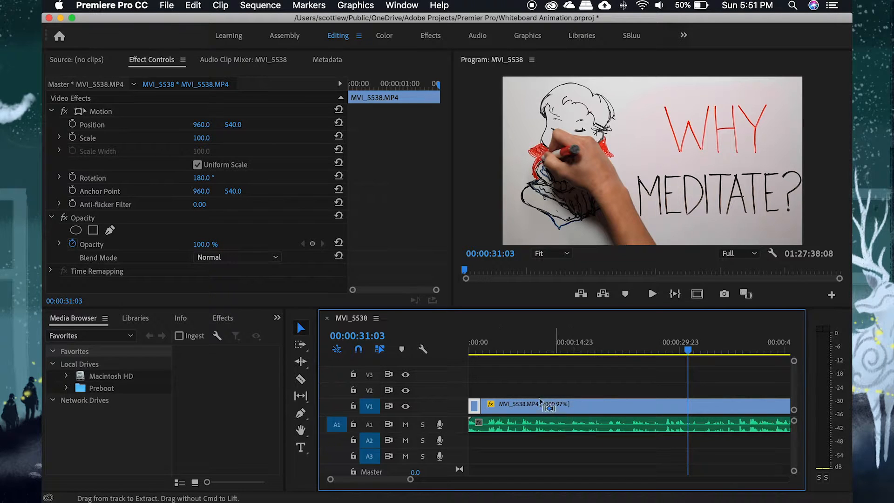
{"action": "key", "text": "super+z"}
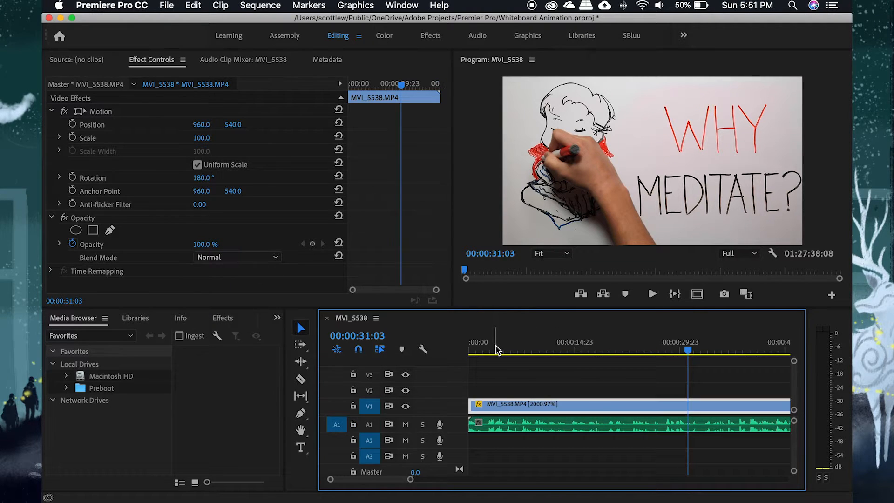
Split MVI_5538.MP4 on V1 at 00:00:01:19 and ripple delete the piece before the cut.
{"action": "left_click_drag", "start_coordinate": [497, 349], "coordinate": [455, 343]}
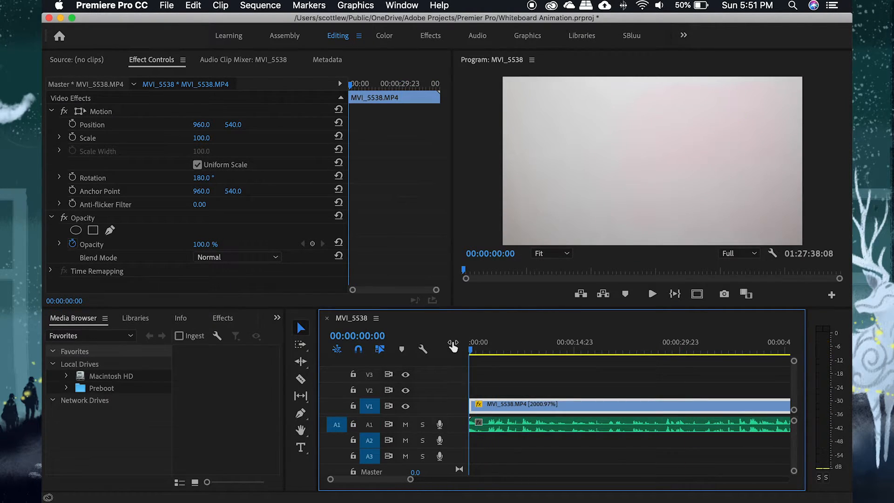
{"action": "left_click", "coordinate": [363, 426]}
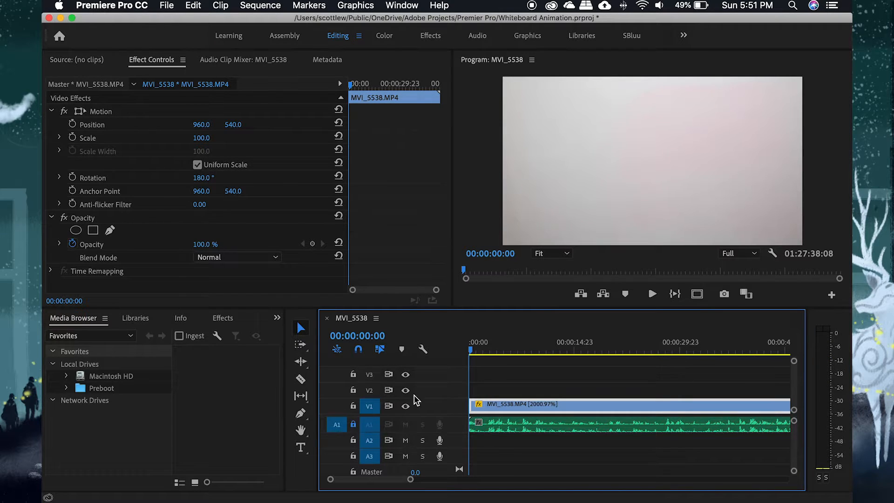
{"action": "mouse_move", "coordinate": [471, 349]}
{"action": "left_mouse_down"}
{"action": "mouse_move", "coordinate": [500, 349]}
{"action": "mouse_move", "coordinate": [413, 389]}
{"action": "mouse_move", "coordinate": [485, 352]}
{"action": "left_mouse_up"}
{"action": "key", "text": "super+k"}
{"action": "key", "text": "super+z"}
{"action": "key", "text": "super+z"}
{"action": "key", "text": "super+k"}
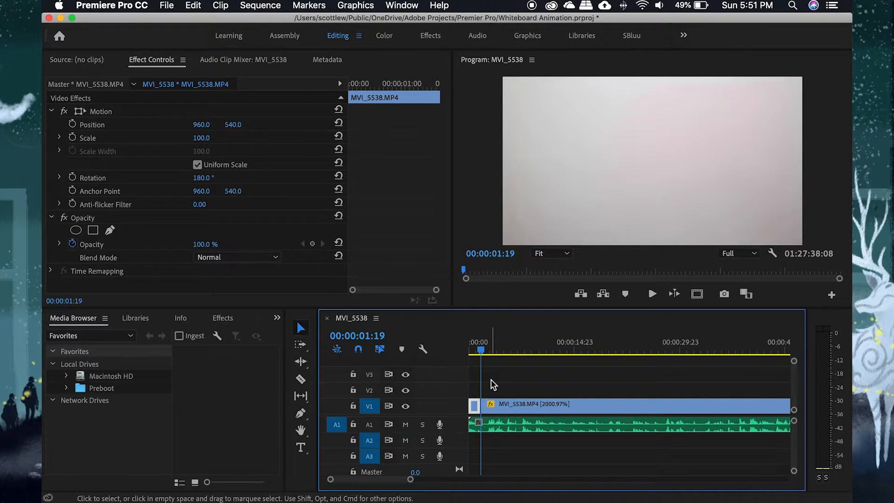
{"action": "key", "text": "alt+BackSpace"}
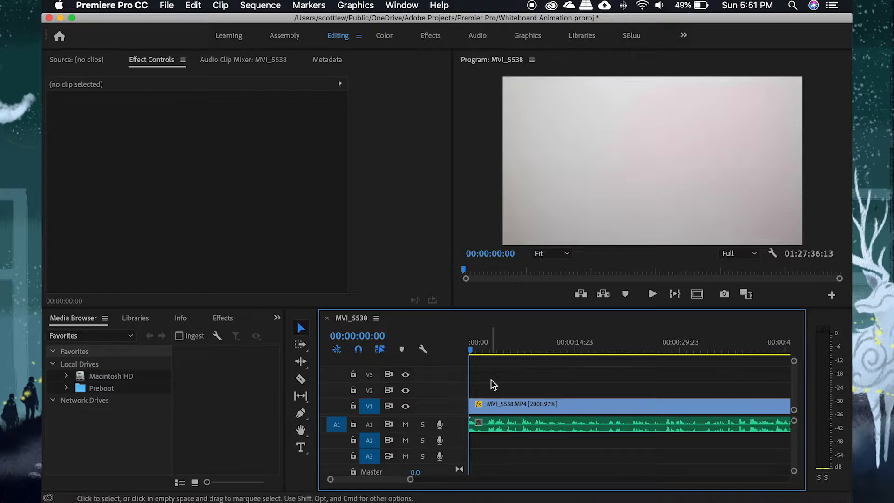
Cut the V1 clip at 00:00:02:21 and ripple delete the unneeded footage after the cut.
{"action": "left_click", "coordinate": [473, 350]}
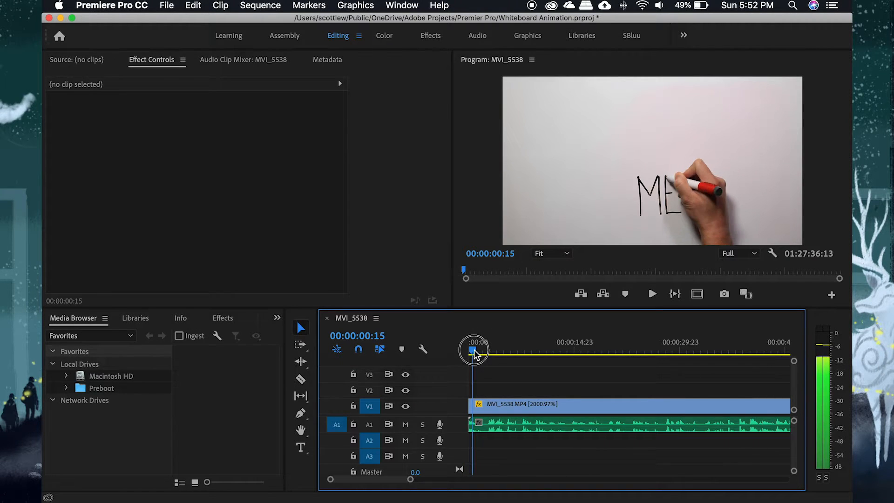
{"action": "left_click_drag", "start_coordinate": [474, 354], "coordinate": [470, 354]}
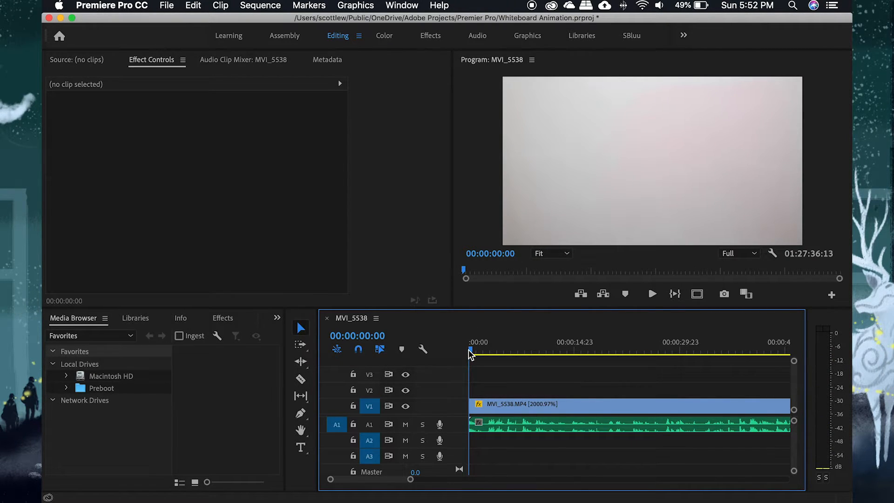
{"action": "mouse_move", "coordinate": [472, 354]}
{"action": "left_mouse_down"}
{"action": "mouse_move", "coordinate": [708, 351]}
{"action": "mouse_move", "coordinate": [598, 351]}
{"action": "mouse_move", "coordinate": [644, 350]}
{"action": "mouse_move", "coordinate": [610, 350]}
{"action": "left_mouse_up"}
{"action": "left_click", "coordinate": [406, 425]}
{"action": "key", "text": "super+k"}
{"action": "key", "text": "super+k"}
{"action": "left_click", "coordinate": [515, 408]}
{"action": "key", "text": "shift+Delete"}
Unmute A1 and follow the narration with the playhead up to 00:00:07:17.
{"action": "key", "text": "minus"}
{"action": "key", "text": "minus"}
{"action": "key", "text": "equal"}
{"action": "key", "text": "equal"}
{"action": "key", "text": "equal"}
{"action": "mouse_move", "coordinate": [518, 350]}
{"action": "left_mouse_down"}
{"action": "mouse_move", "coordinate": [469, 349]}
{"action": "mouse_move", "coordinate": [573, 351]}
{"action": "mouse_move", "coordinate": [494, 354]}
{"action": "mouse_move", "coordinate": [509, 358]}
{"action": "mouse_move", "coordinate": [600, 345]}
{"action": "mouse_move", "coordinate": [575, 350]}
{"action": "mouse_move", "coordinate": [654, 354]}
{"action": "mouse_move", "coordinate": [580, 366]}
{"action": "left_mouse_up"}
{"action": "left_click", "coordinate": [406, 425]}
{"action": "key", "text": "space"}
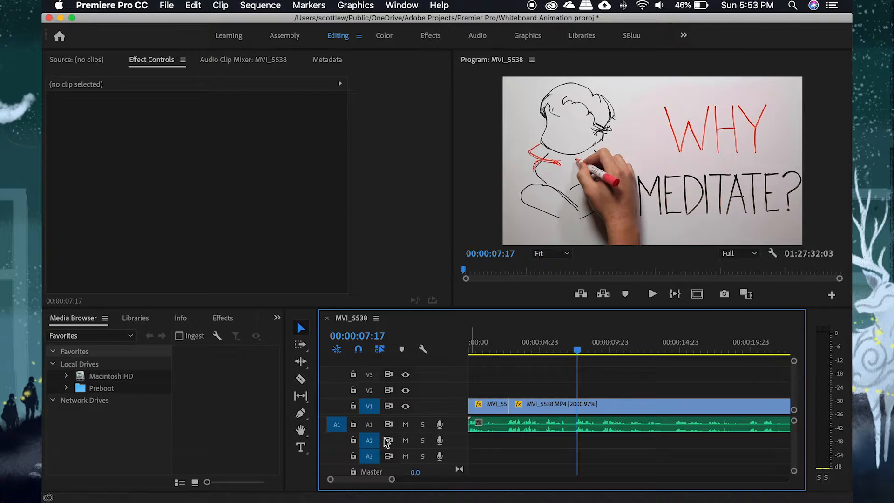
Increase the height of track A1 to show its waveform and add a sequence marker at 00:00:07:17.
{"action": "left_click_drag", "start_coordinate": [370, 433], "coordinate": [371, 457]}
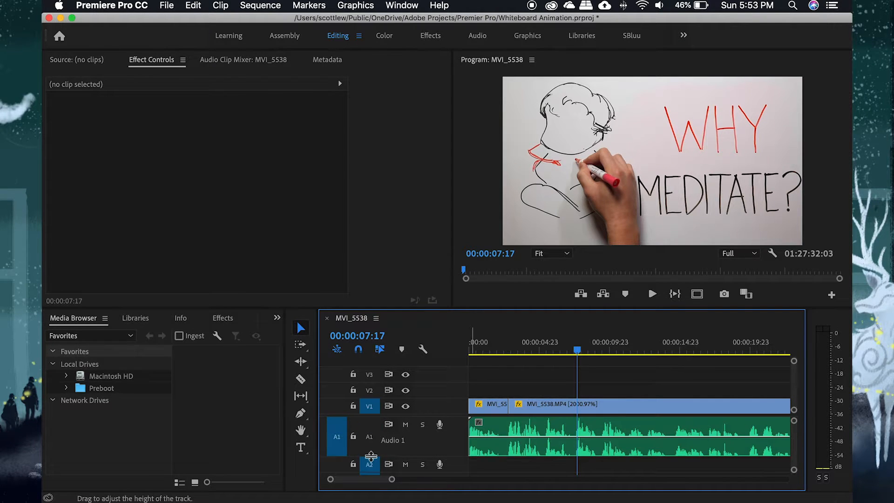
{"action": "key", "text": "super+z"}
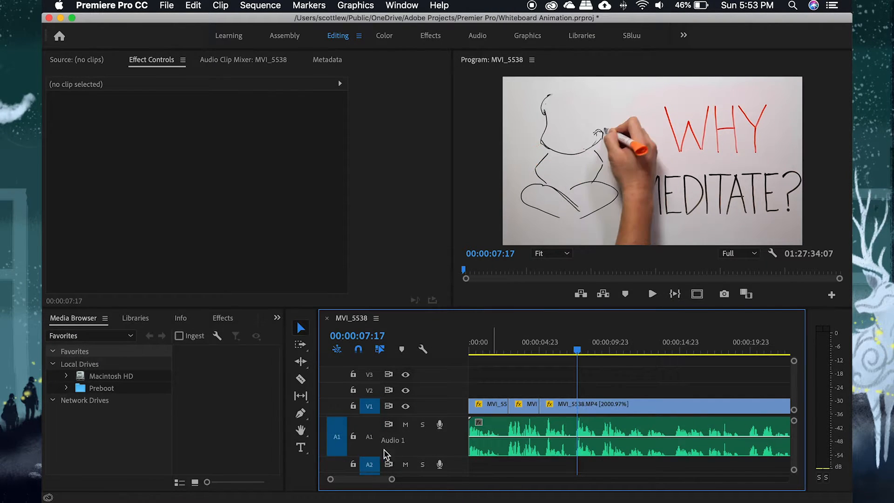
{"action": "key", "text": "super+z"}
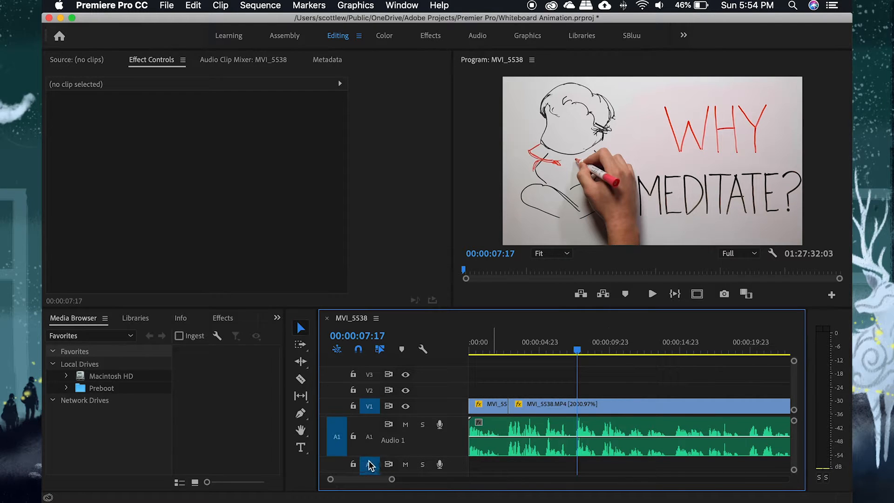
{"action": "left_click_drag", "start_coordinate": [369, 460], "coordinate": [370, 466]}
{"action": "key", "text": "m"}
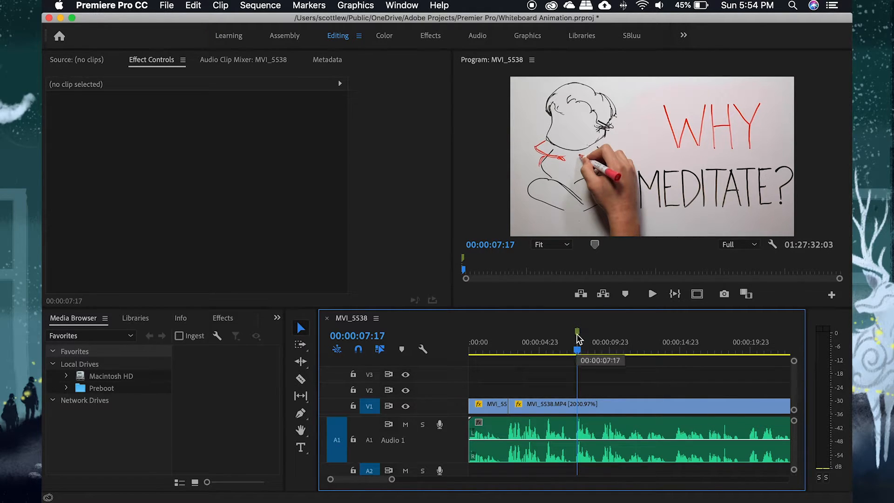
Split the V1 clip at 00:00:39:03, where the drawing is finished, and select the piece before the cut.
{"action": "left_click_drag", "start_coordinate": [577, 350], "coordinate": [774, 352]}
{"action": "key", "text": "minus"}
{"action": "mouse_move", "coordinate": [627, 352]}
{"action": "left_mouse_down"}
{"action": "mouse_move", "coordinate": [752, 353]}
{"action": "mouse_move", "coordinate": [744, 357]}
{"action": "left_mouse_up"}
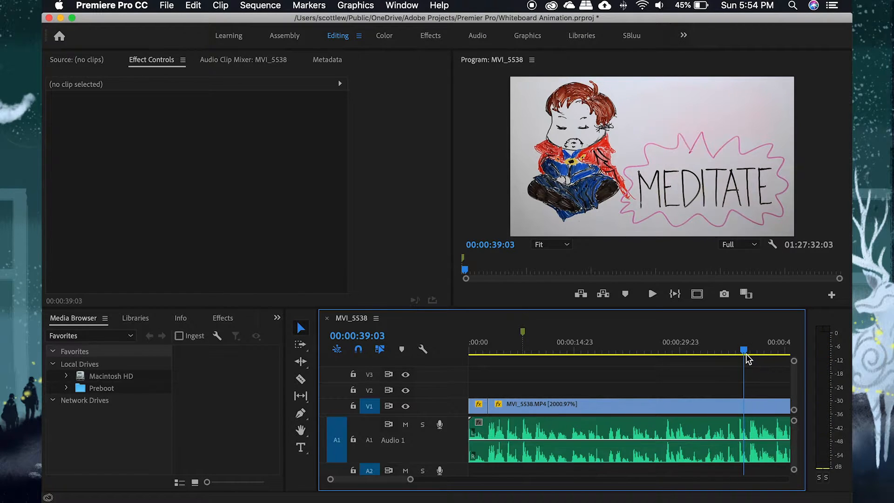
{"action": "key", "text": "c"}
{"action": "left_click", "coordinate": [745, 406]}
{"action": "key", "text": "v"}
{"action": "left_click", "coordinate": [724, 405]}
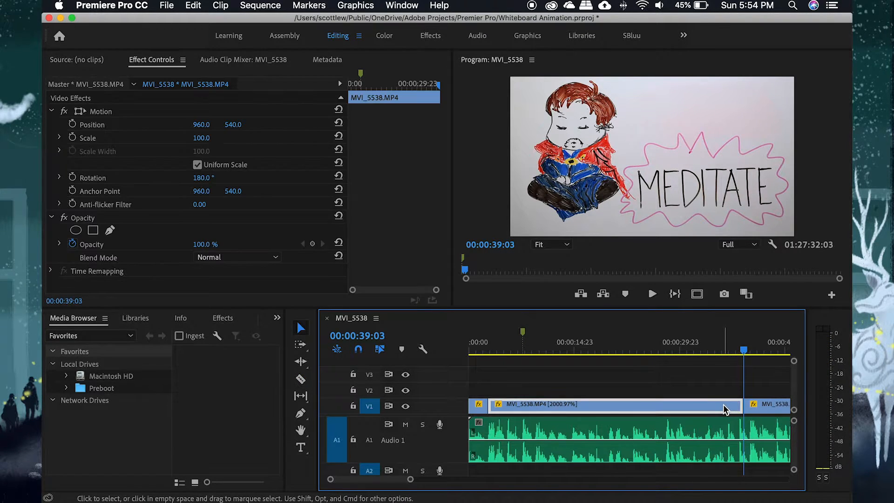
Set the speed of the selected V1 piece to 3000.97% and raise it further to 3800.97%.
{"action": "key", "text": "super+r"}
{"action": "left_click", "coordinate": [473, 326]}
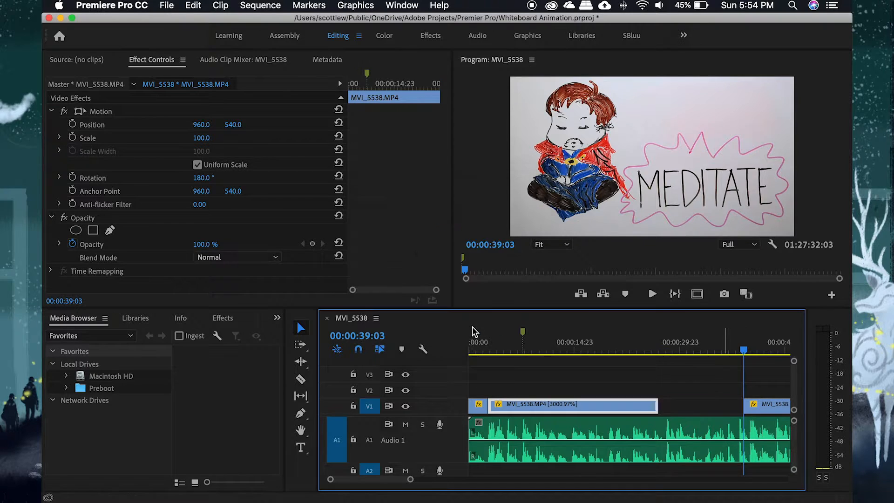
{"action": "key", "text": "super+r"}
{"action": "key", "text": "Left"}
{"action": "key", "text": "Right"}
{"action": "key", "text": "Delete"}
{"action": "type", "text": "8"}
{"action": "left_click", "coordinate": [458, 331]}
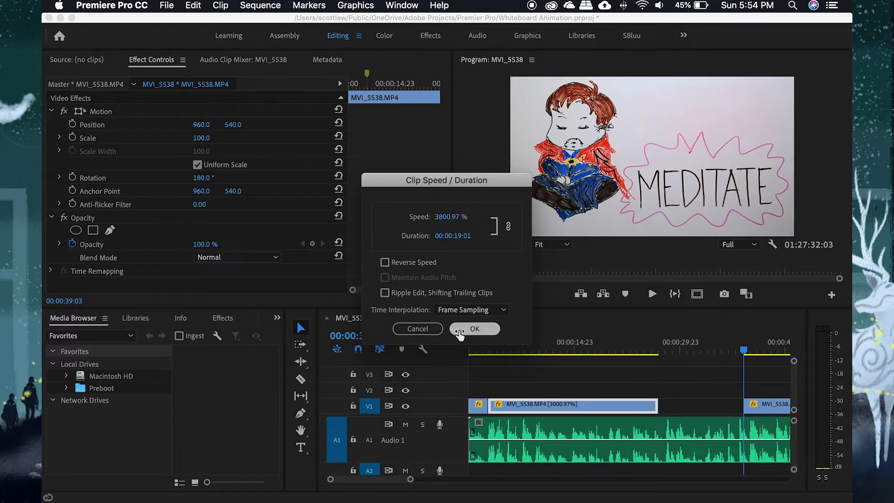
Set the speed of the selected V1 piece to 5800.97%.
{"action": "key", "text": "super+r"}
{"action": "key", "text": "Left"}
{"action": "key", "text": "Right"}
{"action": "key", "text": "BackSpace"}
{"action": "type", "text": "5"}
{"action": "key", "text": "Return"}
Set the speed of the selected V1 piece to 9800.97%.
{"action": "key", "text": "super+r"}
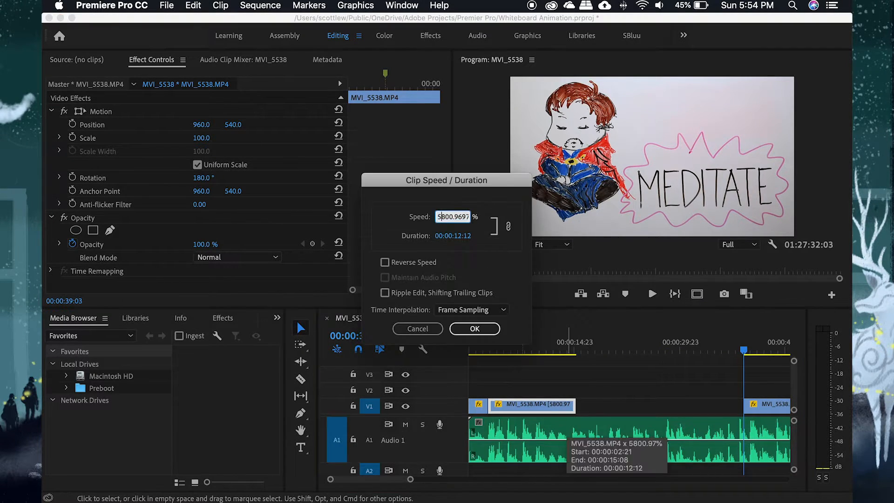
{"action": "key", "text": "Left"}
{"action": "key", "text": "Right"}
{"action": "key", "text": "BackSpace"}
{"action": "type", "text": "9"}
{"action": "key", "text": "Return"}
Set the speed of the selected V1 piece to 10000% and place the playhead at 00:00:06:16.
{"action": "key", "text": "super+r"}
{"action": "key", "text": "Left"}
{"action": "key", "text": "Right"}
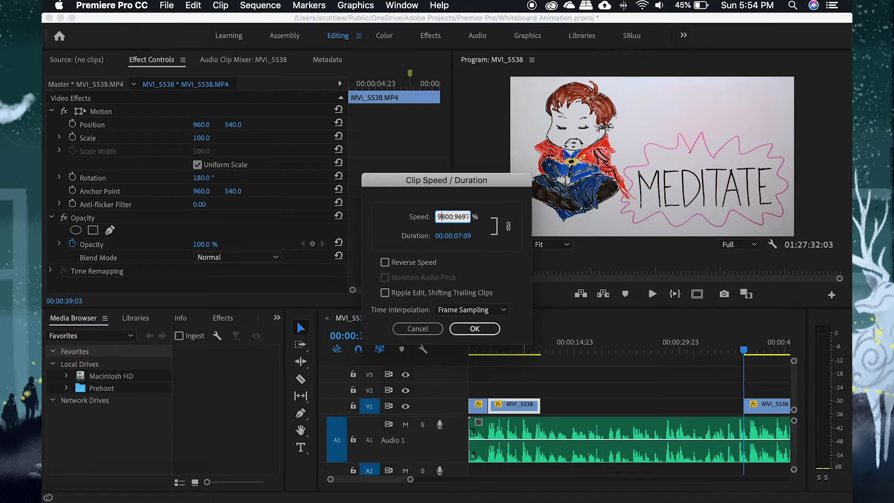
{"action": "key", "text": "Right"}
{"action": "key", "text": "Right"}
{"action": "left_click", "coordinate": [464, 329]}
{"action": "left_click", "coordinate": [516, 343]}
Try to raise the speed of the selected V1 piece to 11000%.
{"action": "key", "text": "super+r"}
{"action": "key", "text": "Left"}
{"action": "key", "text": "Right"}
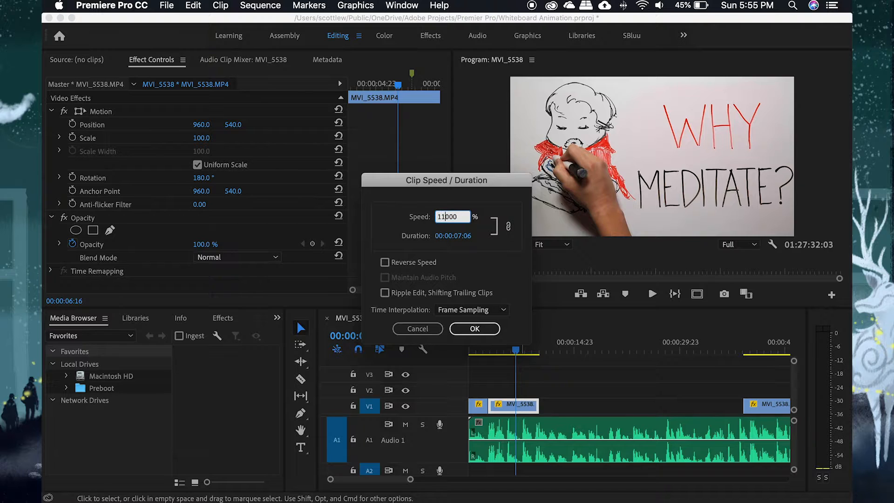
{"action": "left_click", "coordinate": [471, 328]}
Recheck the selected piece's speed and duration settings twice, accepting them as they are.
{"action": "key", "text": "super+r"}
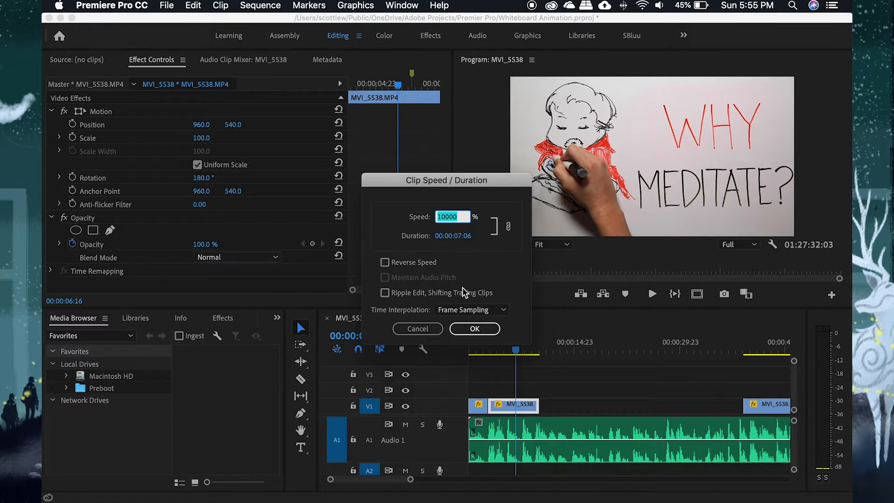
{"action": "left_click", "coordinate": [464, 236]}
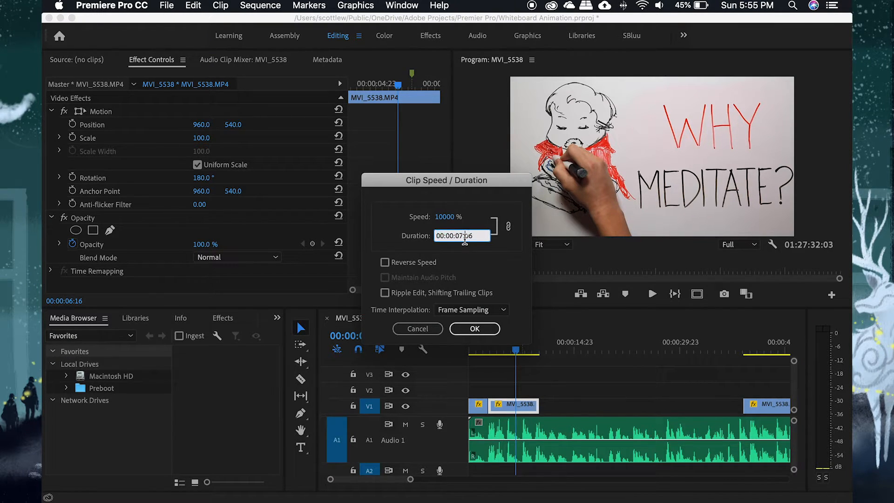
{"action": "left_click", "coordinate": [475, 328]}
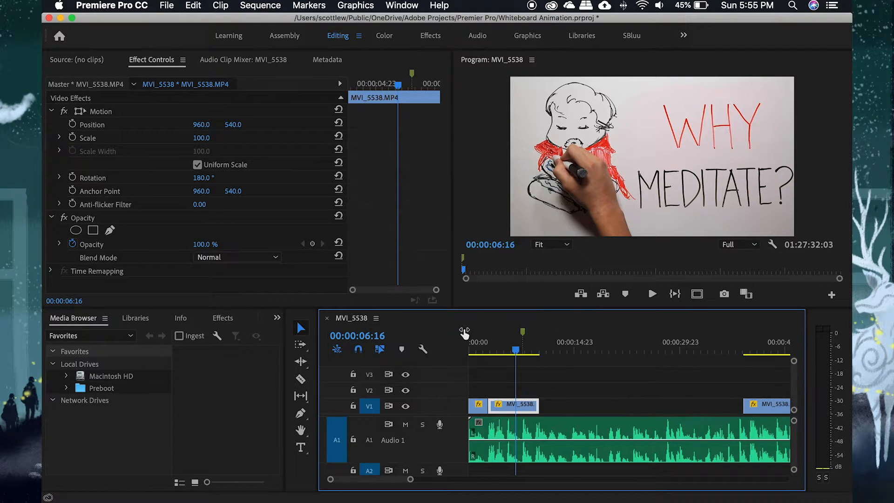
{"action": "key", "text": "super+r"}
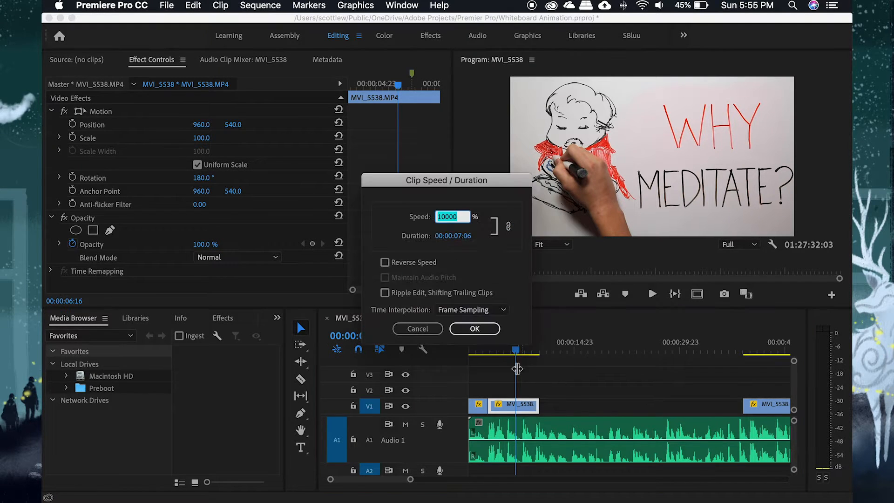
{"action": "left_click", "coordinate": [475, 328]}
Save the project and increase the height of track V1 so its clips show thumbnails.
{"action": "key", "text": "super+s"}
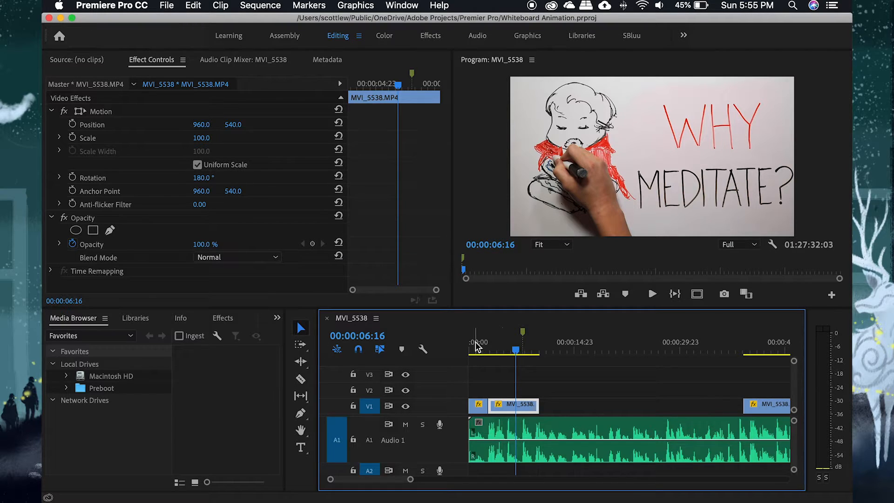
{"action": "key", "text": "backslash"}
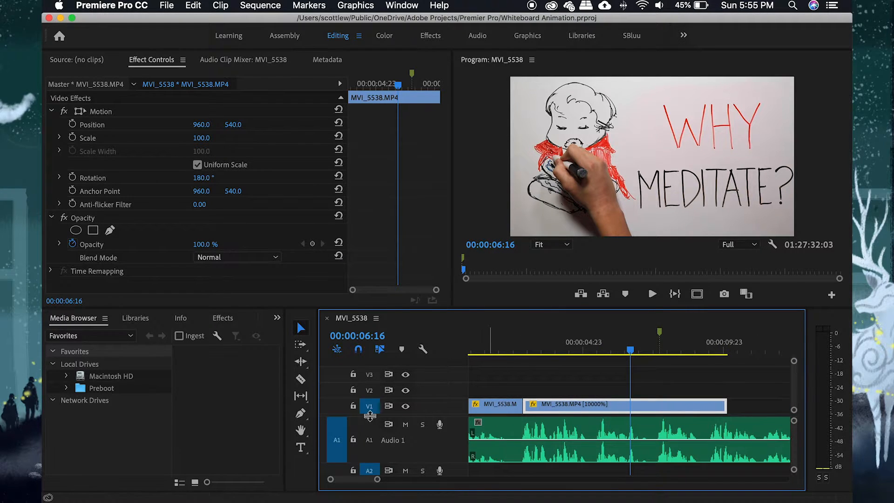
{"action": "left_click_drag", "start_coordinate": [370, 397], "coordinate": [369, 380]}
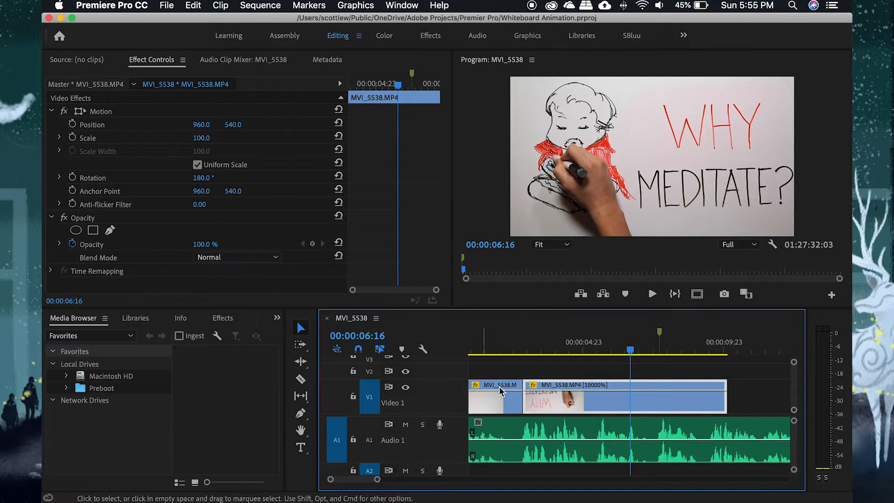
{"action": "left_click", "coordinate": [533, 385]}
{"action": "mouse_move", "coordinate": [580, 428]}
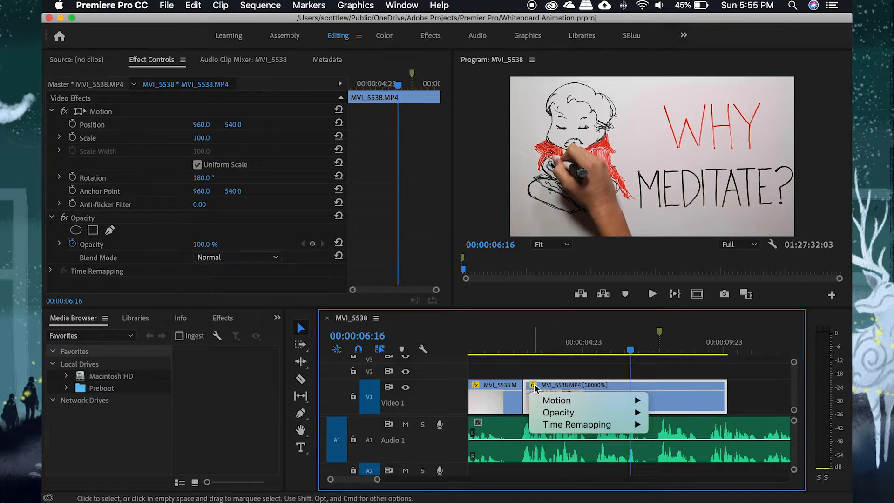
{"action": "right_click", "coordinate": [683, 400]}
{"action": "scroll", "coordinate": [642, 441], "scroll_direction": "down", "scroll_amount": 10}
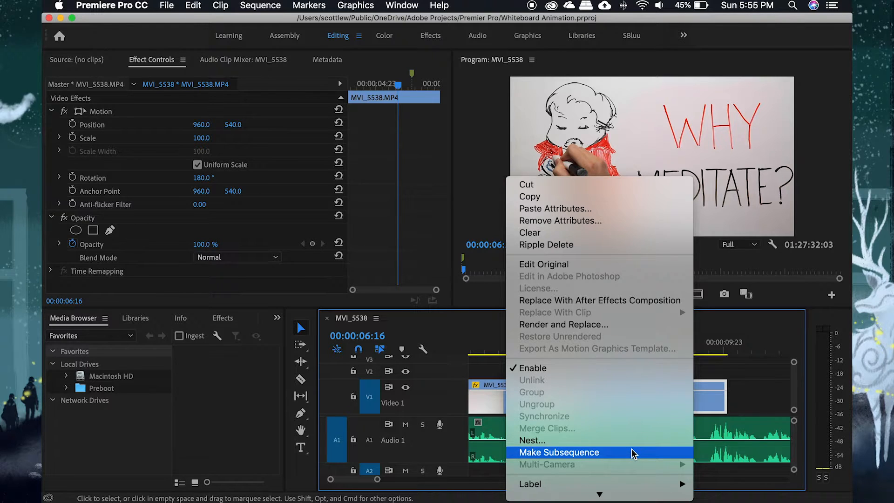
{"action": "scroll", "coordinate": [631, 449], "scroll_direction": "down", "scroll_amount": 5}
{"action": "scroll", "coordinate": [618, 419], "scroll_direction": "up", "scroll_amount": 2}
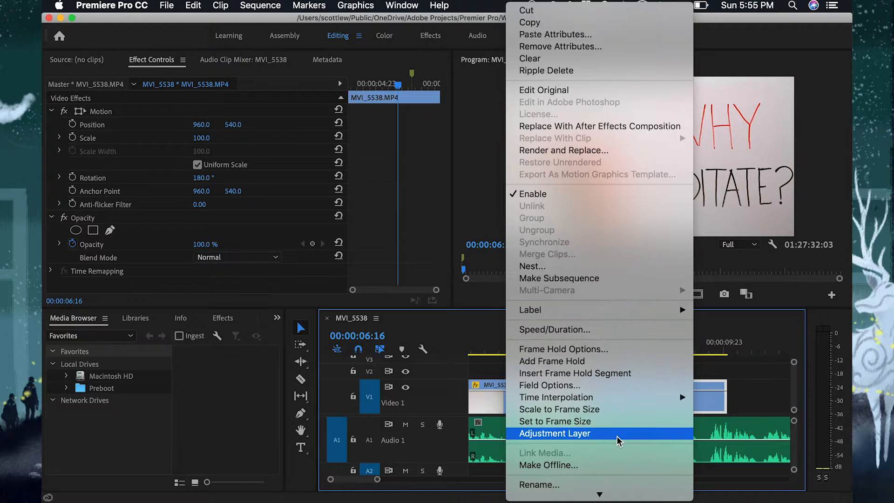
{"action": "left_click", "coordinate": [758, 403]}
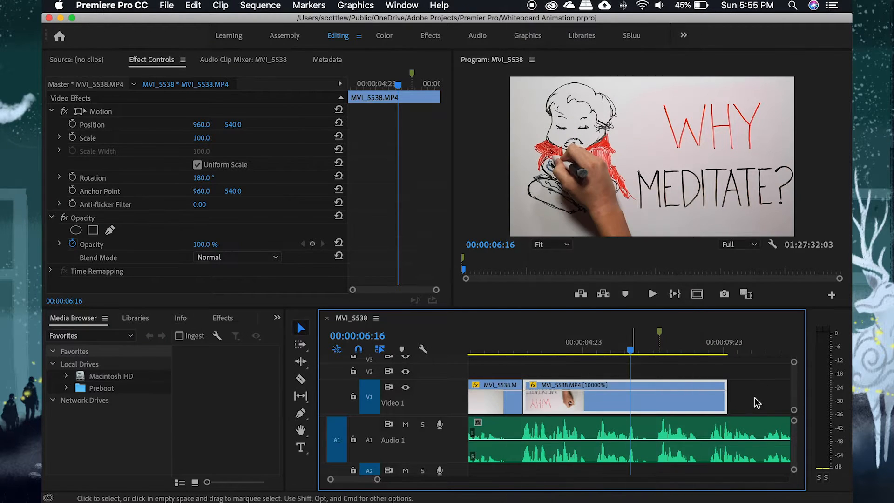
Show the Time Remapping speed line on the 10000% clip on V1.
{"action": "right_click", "coordinate": [532, 387]}
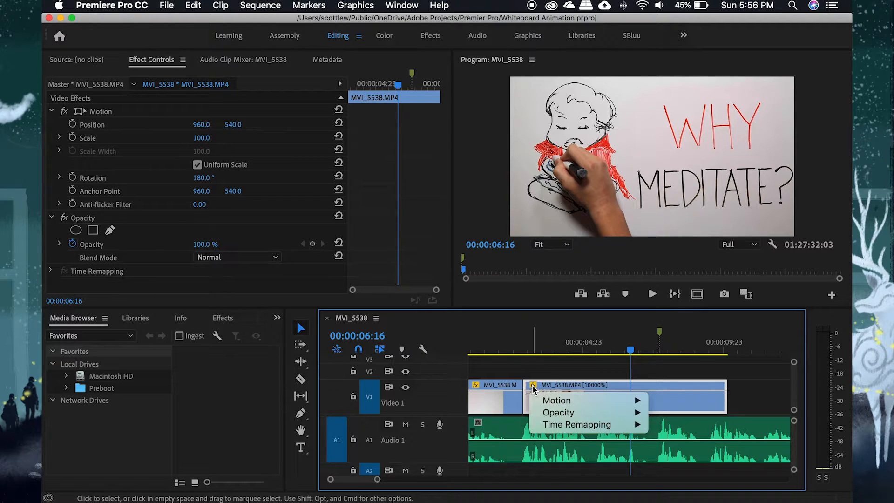
{"action": "mouse_move", "coordinate": [555, 429]}
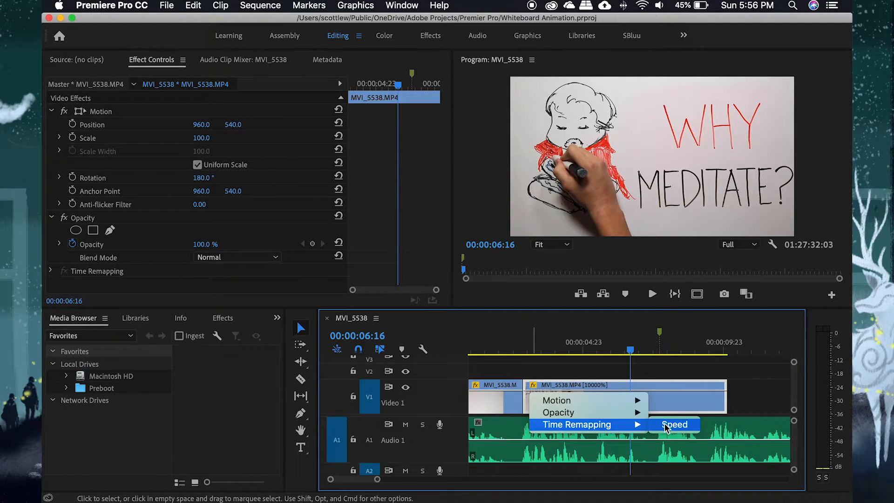
{"action": "left_click", "coordinate": [674, 425]}
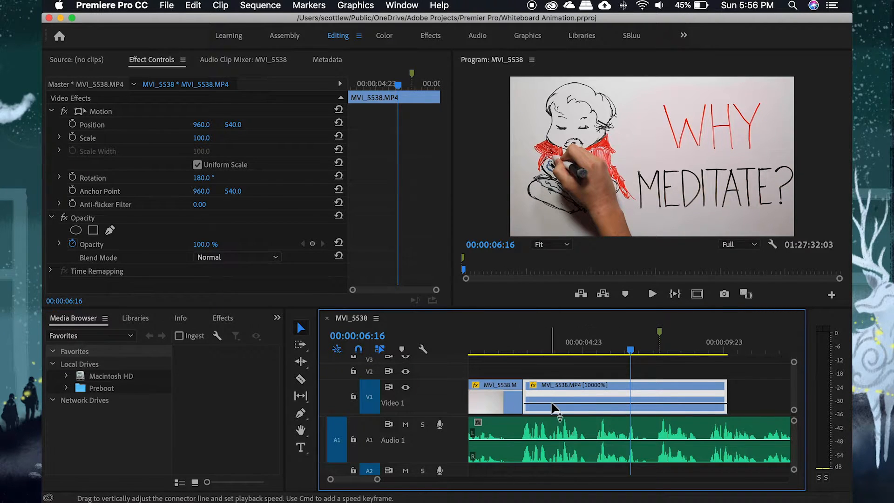
Try raising and lowering the speed line of the 10000% clip, undoing each change.
{"action": "left_click_drag", "start_coordinate": [555, 386], "coordinate": [554, 379]}
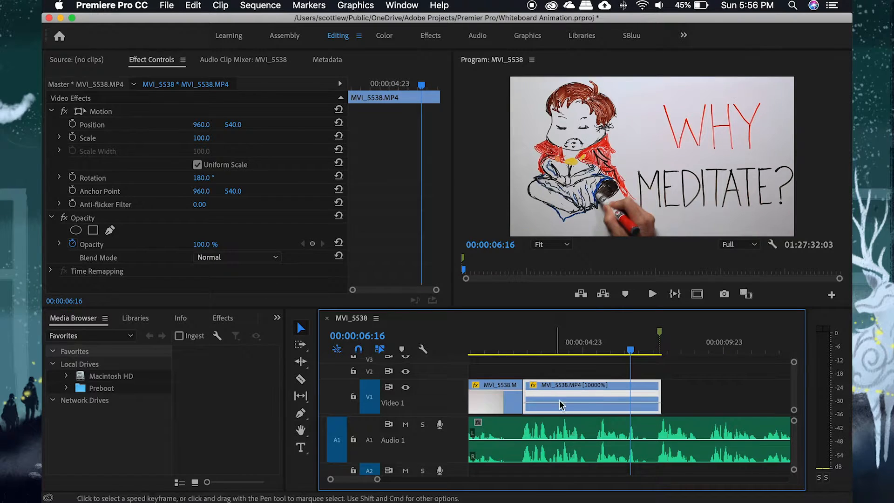
{"action": "key", "text": "super+z"}
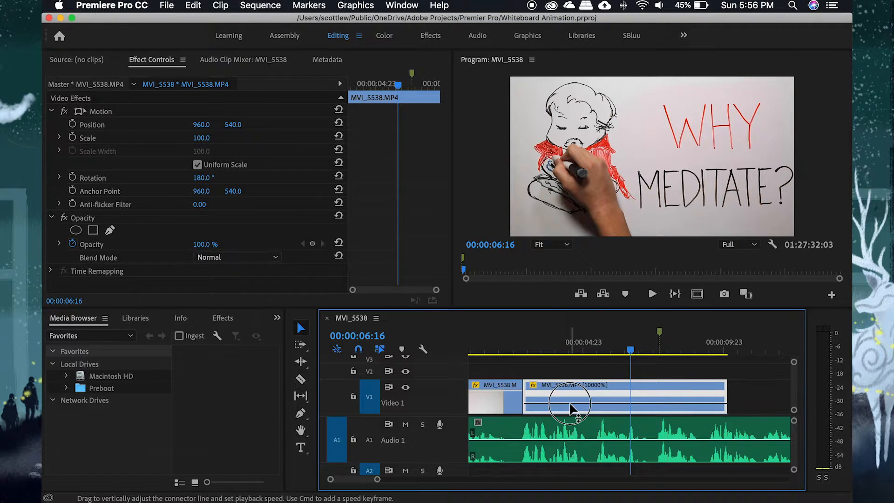
{"action": "left_click_drag", "start_coordinate": [570, 408], "coordinate": [571, 422]}
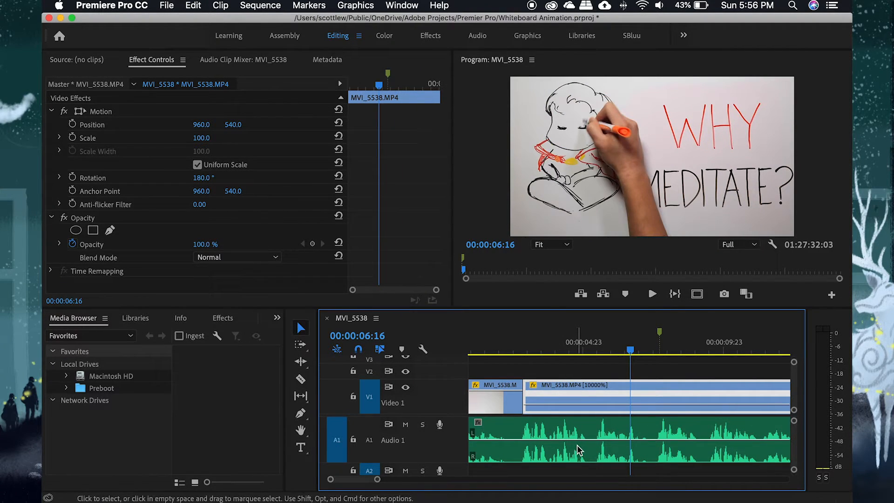
{"action": "key", "text": "super+z"}
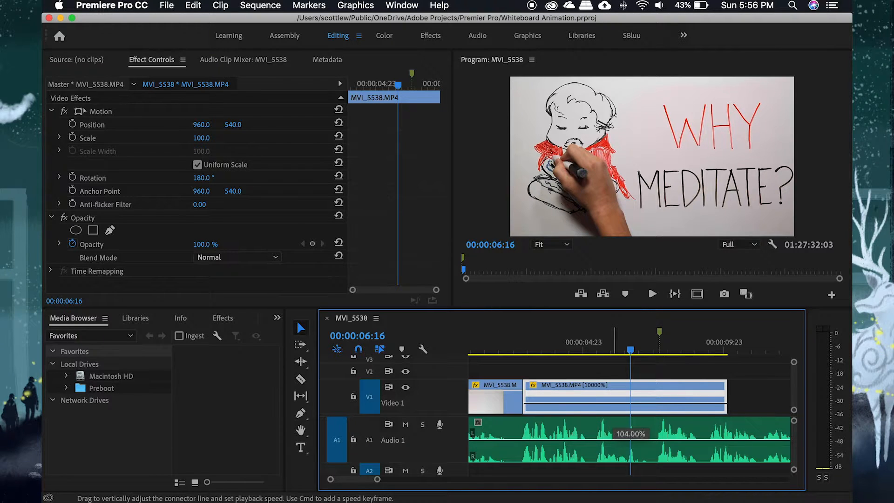
Raise the 10000% clip's speed line until the clip ends at about 00:00:07:16, and play back the result.
{"action": "left_click_drag", "start_coordinate": [613, 393], "coordinate": [610, 396]}
{"action": "left_click_drag", "start_coordinate": [539, 346], "coordinate": [507, 346]}
{"action": "key", "text": "space"}
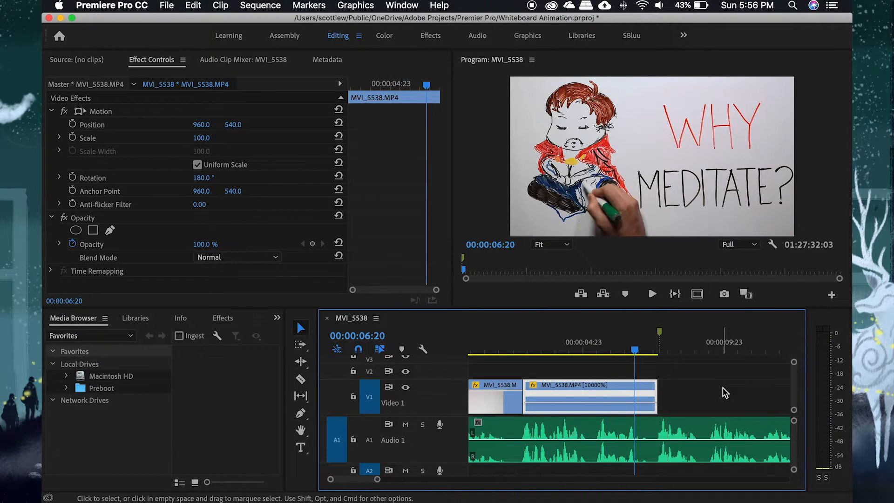
{"action": "key", "text": "space"}
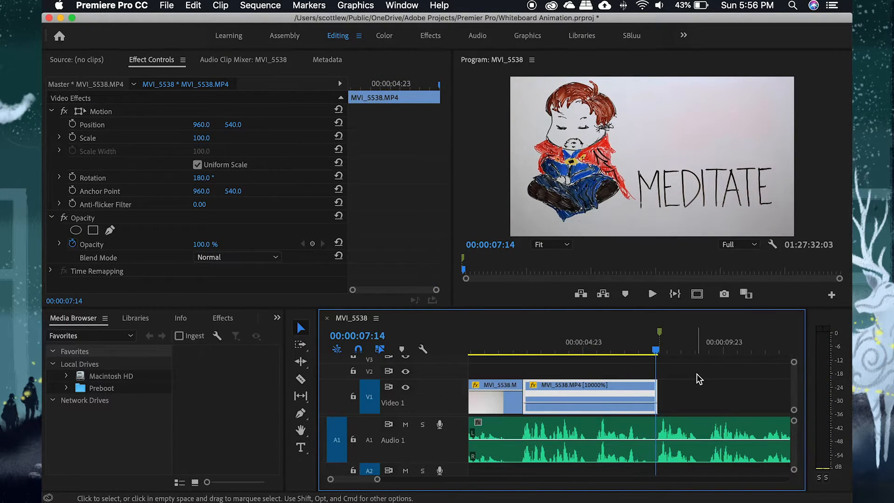
Delete the gap after the sped-up V1 clip so the following footage moves up against it.
{"action": "left_click", "coordinate": [689, 399]}
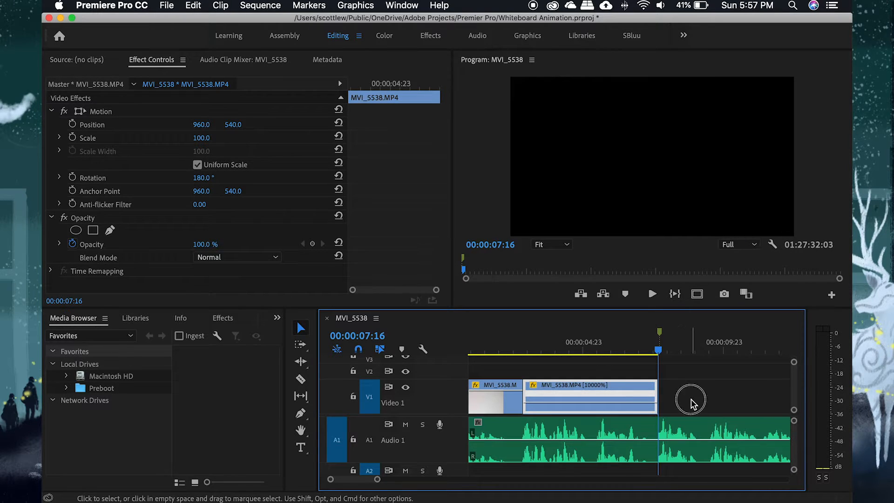
{"action": "key", "text": "minus"}
{"action": "key", "text": "minus"}
{"action": "key", "text": "minus"}
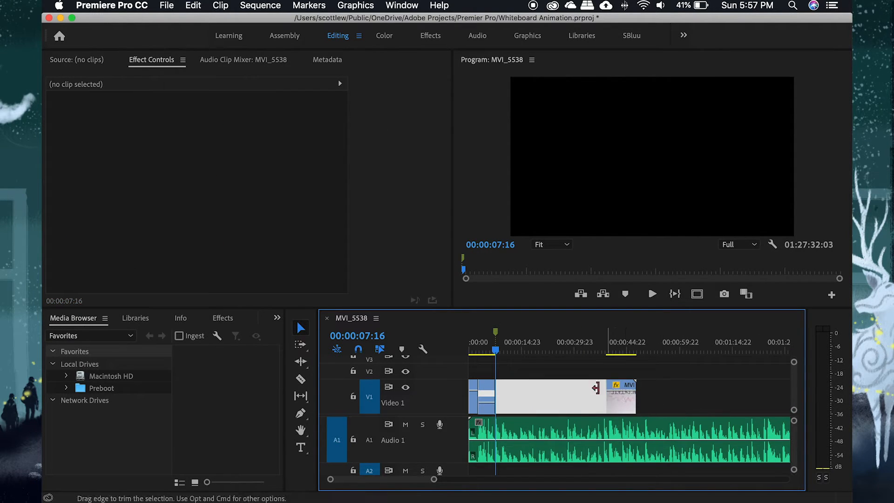
{"action": "key", "text": "Delete"}
Play back across the V1 join at 00:00:07:16 to check the drawing against the narration.
{"action": "key", "text": "equal"}
{"action": "key", "text": "equal"}
{"action": "key", "text": "equal"}
{"action": "key", "text": "equal"}
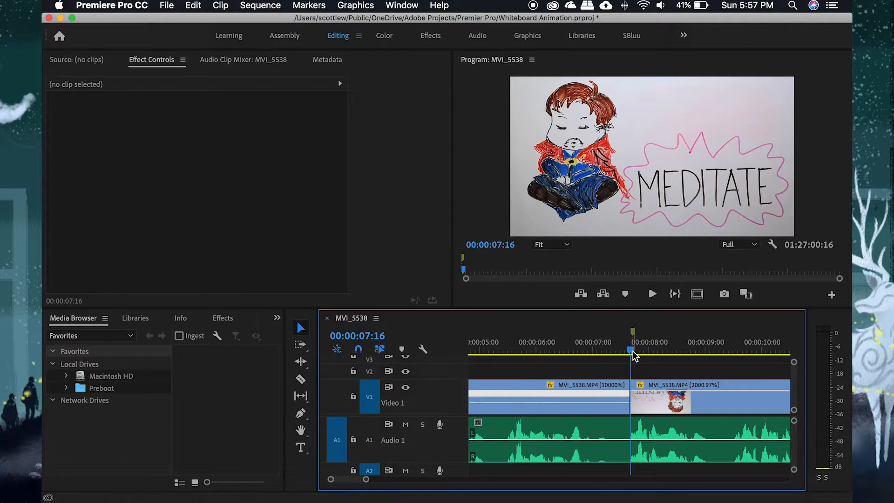
{"action": "mouse_move", "coordinate": [632, 350]}
{"action": "left_mouse_down"}
{"action": "mouse_move", "coordinate": [667, 351]}
{"action": "mouse_move", "coordinate": [624, 354]}
{"action": "left_mouse_up"}
{"action": "key", "text": "space"}
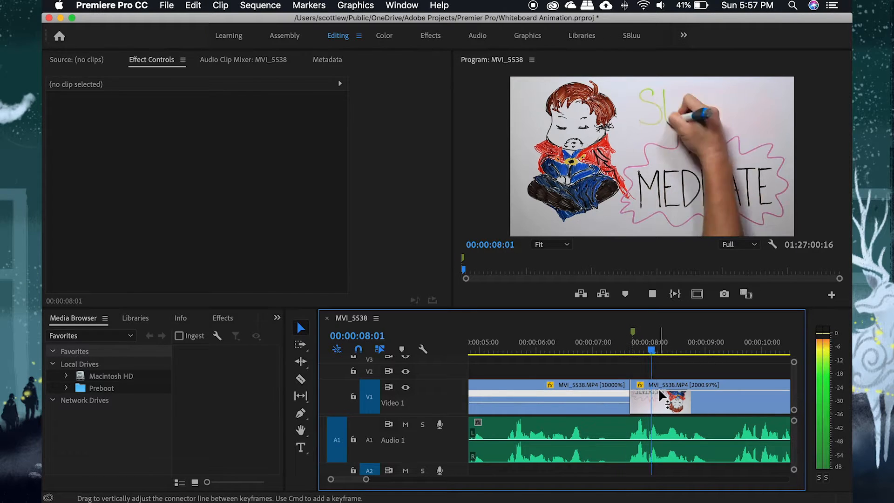
{"action": "key", "text": "minus"}
{"action": "key", "text": "minus"}
{"action": "key", "text": "minus"}
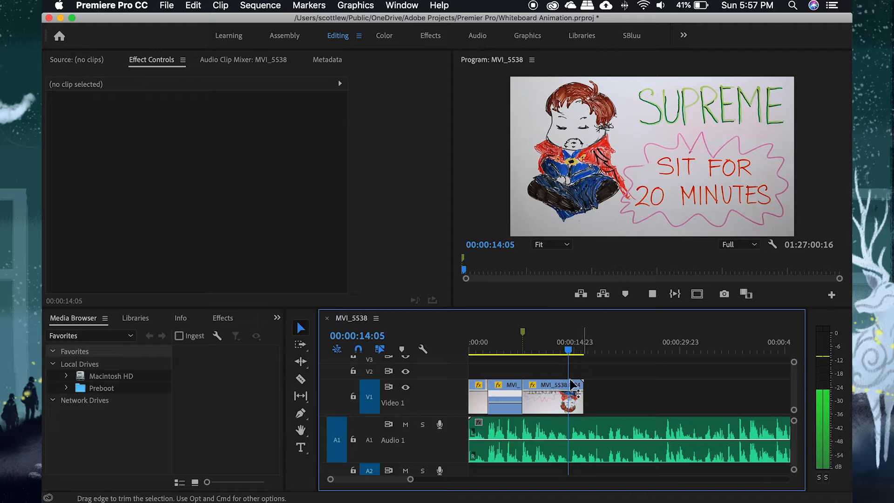
{"action": "key", "text": "space"}
Place the playhead on the sequence marker at 00:00:07:17 and open the marker's settings.
{"action": "left_click", "coordinate": [523, 334]}
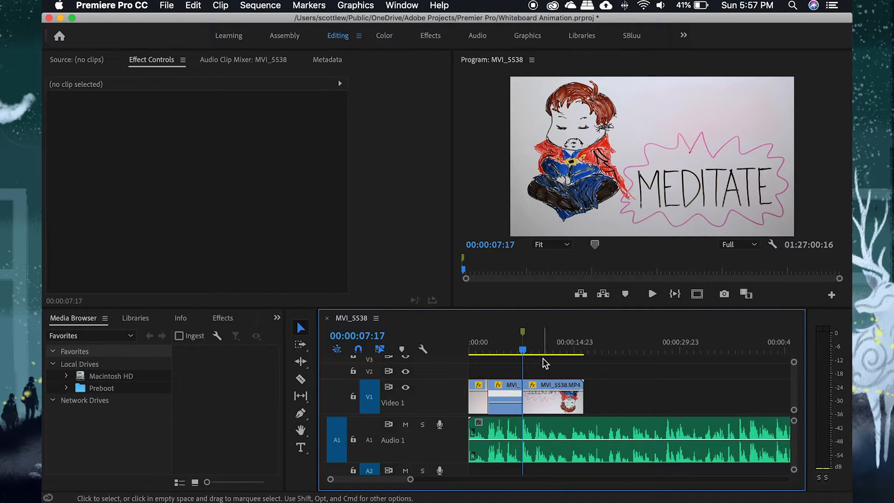
{"action": "key", "text": "equal"}
{"action": "key", "text": "equal"}
{"action": "key", "text": "equal"}
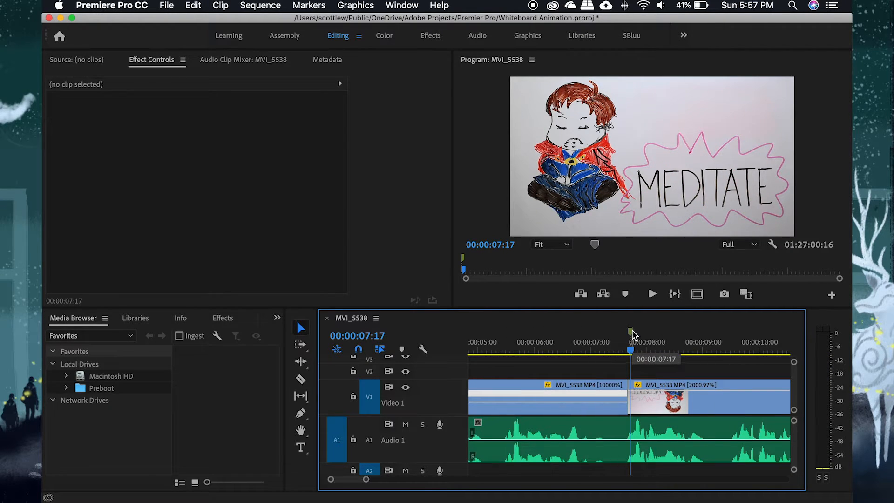
{"action": "double_click", "coordinate": [631, 332]}
{"action": "left_click", "coordinate": [553, 144]}
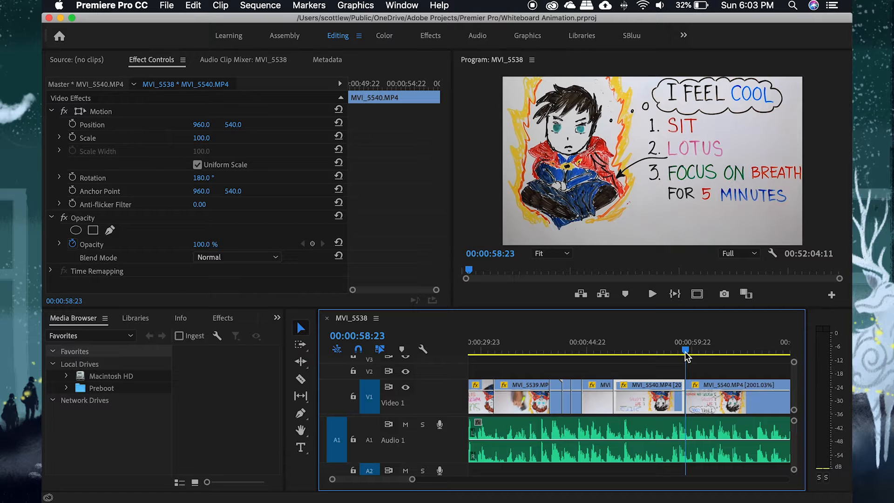
Examine the V1 footage between about 00:00:55 and 00:01:00 for the point where the whiteboard list is erased.
{"action": "key", "text": "minus"}
{"action": "left_click", "coordinate": [659, 352]}
{"action": "key", "text": "equal"}
{"action": "key", "text": "equal"}
{"action": "key", "text": "equal"}
{"action": "key", "text": "equal"}
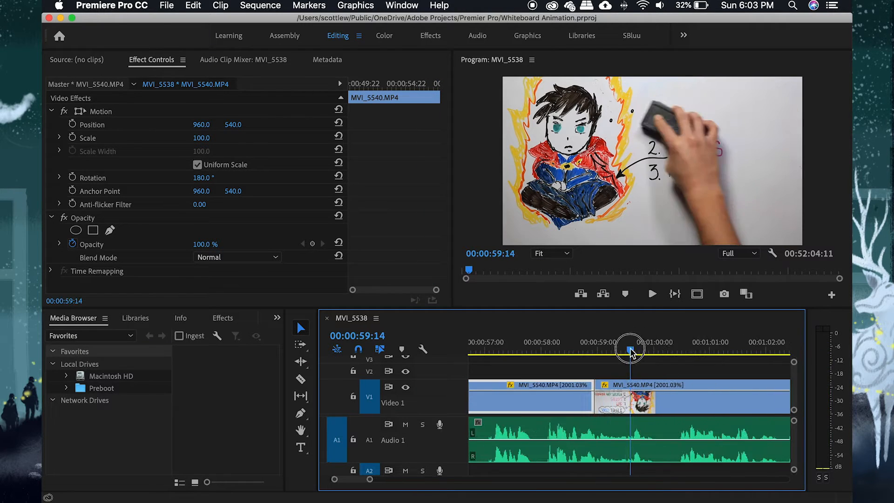
{"action": "left_click_drag", "start_coordinate": [631, 350], "coordinate": [655, 352]}
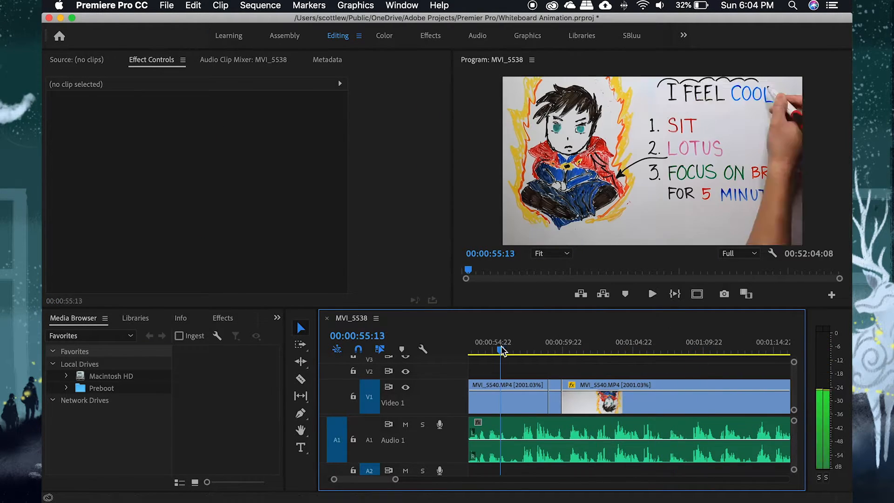
{"action": "left_click_drag", "start_coordinate": [473, 352], "coordinate": [530, 366]}
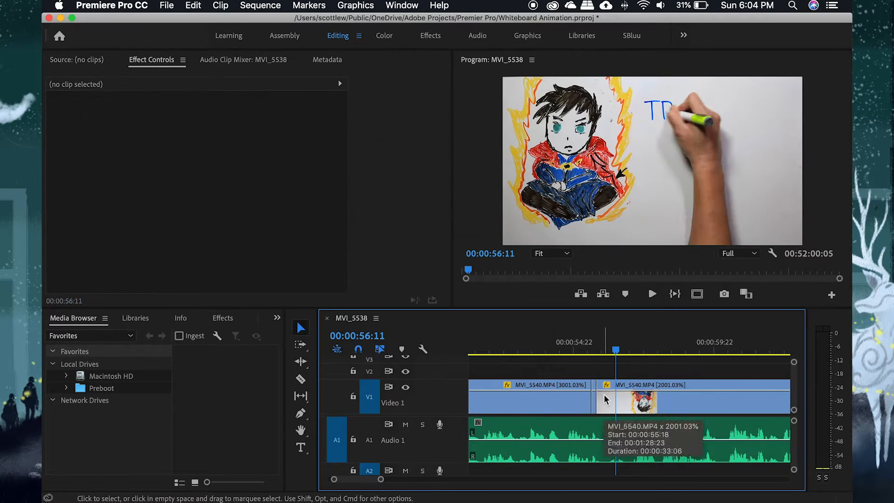
Split the V1 clip in the "TRUE PURPOSE" passage and ripple-trim the footage just before the playhead.
{"action": "key", "text": "minus"}
{"action": "left_click", "coordinate": [502, 353]}
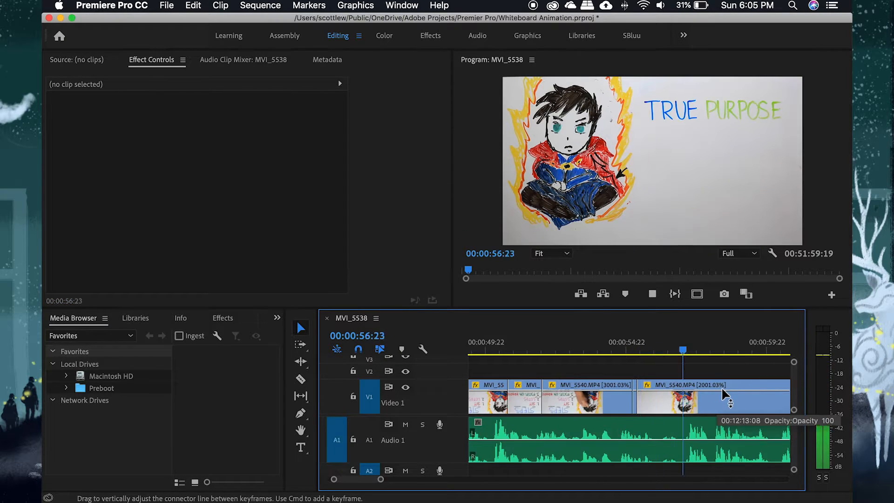
{"action": "left_click_drag", "start_coordinate": [551, 351], "coordinate": [592, 353]}
{"action": "key", "text": "super+k"}
{"action": "left_click_drag", "start_coordinate": [592, 353], "coordinate": [602, 353]}
{"action": "key", "text": "q"}
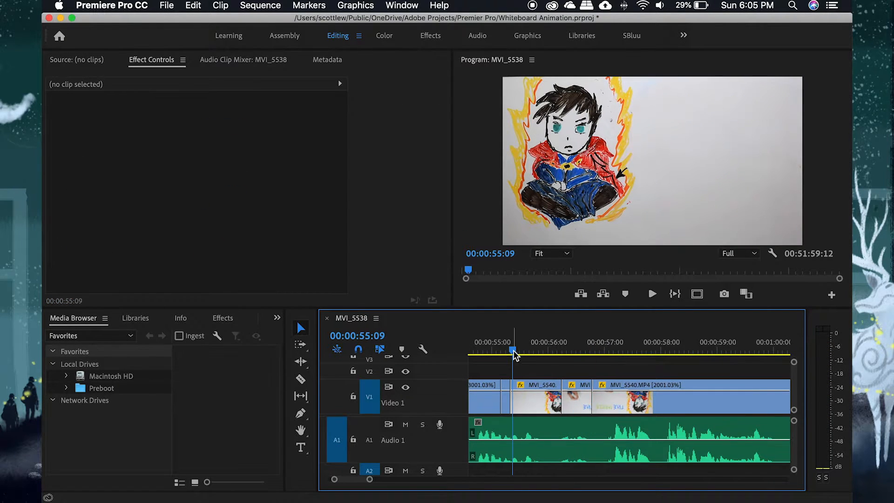
Ripple-trim the ends of the short V1 pieces where "TRUE PURPOSE OF MEDITATION" is written.
{"action": "left_click_drag", "start_coordinate": [514, 355], "coordinate": [561, 355]}
{"action": "key", "text": "equal"}
{"action": "key", "text": "w"}
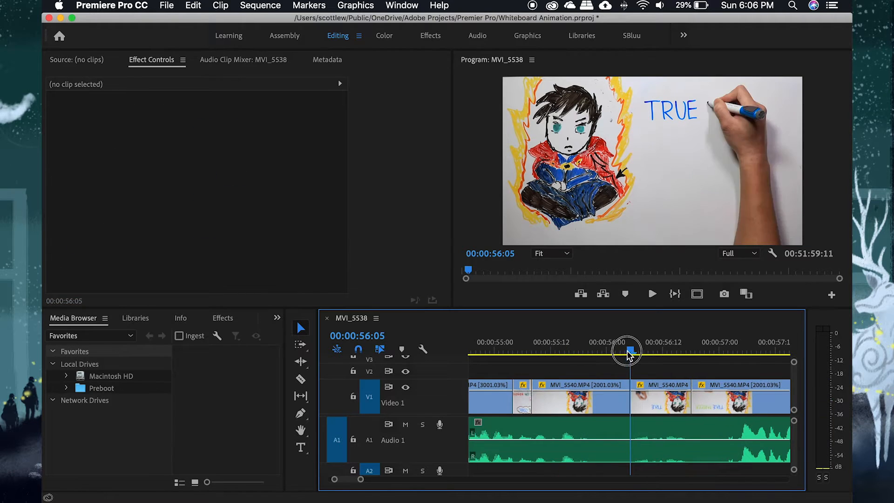
{"action": "left_click_drag", "start_coordinate": [628, 352], "coordinate": [691, 350]}
{"action": "key", "text": "equal"}
{"action": "key", "text": "w"}
{"action": "key", "text": "minus"}
{"action": "key", "text": "minus"}
{"action": "key", "text": "w"}
Split V1 at 00:00:57:19 and set the speed of the piece before the cut to 2500%.
{"action": "key", "text": "super+k"}
{"action": "left_click", "coordinate": [672, 404]}
{"action": "key", "text": "super+r"}
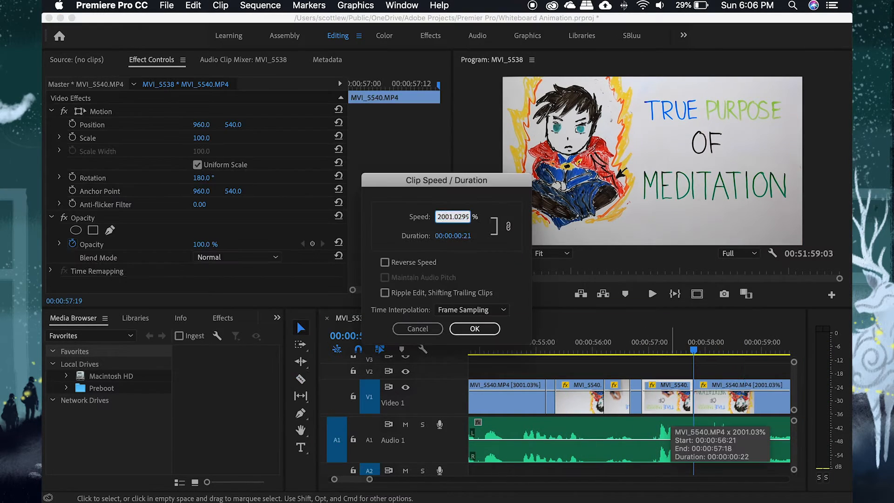
{"action": "type", "text": "2500"}
{"action": "key", "text": "Return"}
Play back the passage from about 00:00:54:20 and ripple-trim the V1 footage following the finished "I FEEL COOL" list.
{"action": "left_click", "coordinate": [608, 338]}
{"action": "key", "text": "space"}
{"action": "left_click", "coordinate": [559, 348]}
{"action": "left_click", "coordinate": [521, 348]}
{"action": "key", "text": "space"}
{"action": "left_click", "coordinate": [527, 349]}
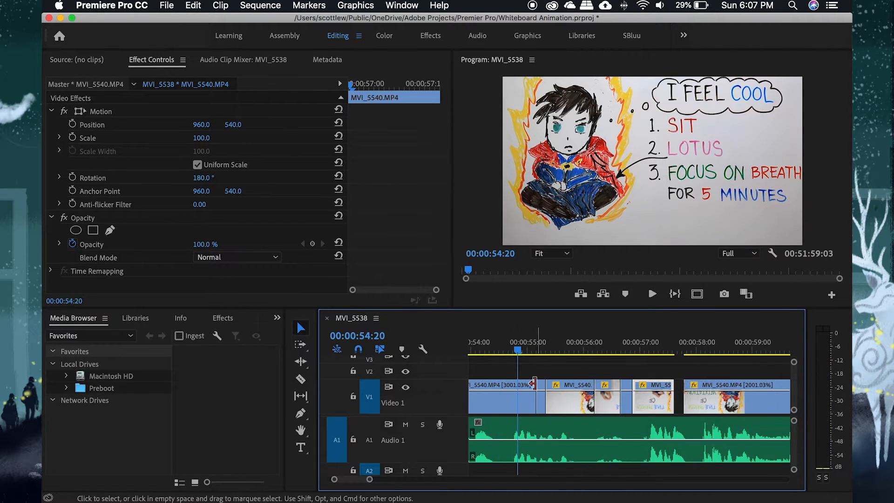
{"action": "mouse_move", "coordinate": [536, 348]}
{"action": "left_mouse_down"}
{"action": "mouse_move", "coordinate": [515, 343]}
{"action": "mouse_move", "coordinate": [524, 344]}
{"action": "left_mouse_up"}
{"action": "key", "text": "w"}
Split the V1 footage shortly after 00:00:55 and ripple-trim the part following the cut.
{"action": "left_click", "coordinate": [560, 349]}
{"action": "left_click", "coordinate": [546, 350]}
{"action": "key", "text": "super+k"}
{"action": "key", "text": "w"}
Close the V1 gap near 00:00:57 in the "MEDITATION" passage and play back from there.
{"action": "left_click", "coordinate": [681, 349]}
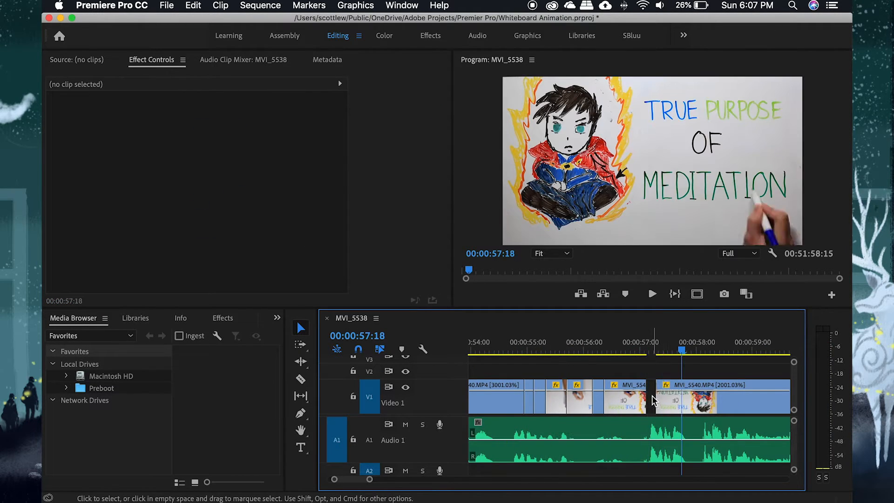
{"action": "left_click", "coordinate": [652, 396]}
{"action": "key", "text": "BackSpace"}
{"action": "key", "text": "space"}
Split V1 after the "TRUE PURPOSE OF MEDITATION" writing, ripple-trim the footage before the playhead, and play on.
{"action": "key", "text": "minus"}
{"action": "key", "text": "minus"}
{"action": "key", "text": "super+k"}
{"action": "left_click", "coordinate": [617, 351]}
{"action": "key", "text": "q"}
{"action": "key", "text": "space"}
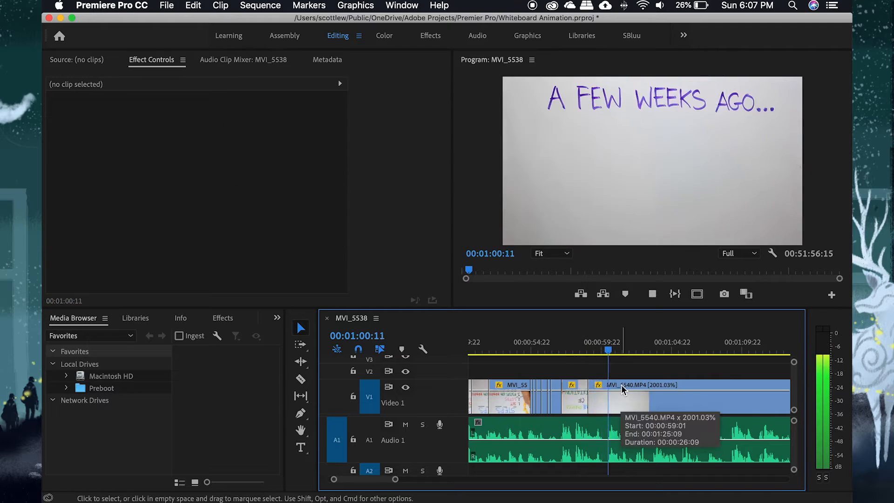
Split V1 in the "A FEW WEEKS AGO..." passage, ripple-trim the footage before the playhead twice, and replay the section.
{"action": "key", "text": "super+k"}
{"action": "key", "text": "q"}
{"action": "left_click", "coordinate": [649, 350]}
{"action": "key", "text": "q"}
{"action": "key", "text": "minus"}
{"action": "key", "text": "space"}
{"action": "left_click", "coordinate": [499, 349]}
{"action": "left_click", "coordinate": [707, 349]}
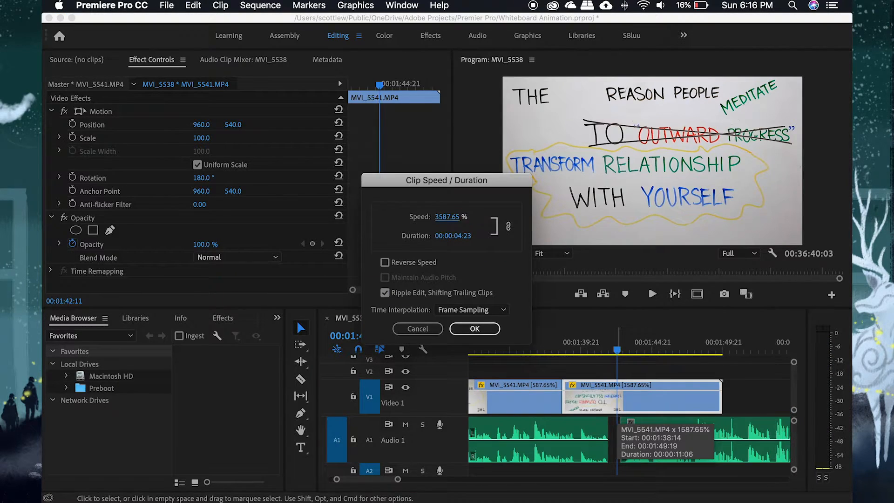
Apply a speed of 3587.65% with ripple edit to the selected MVI_5541.MP4 clip on V1 and play back its end.
{"action": "key", "text": "Return"}
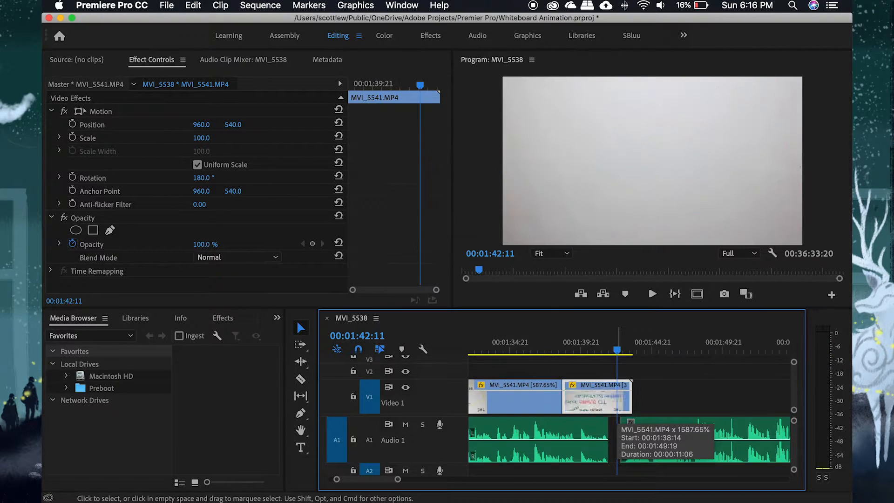
{"action": "left_click", "coordinate": [597, 348]}
{"action": "key", "text": "space"}
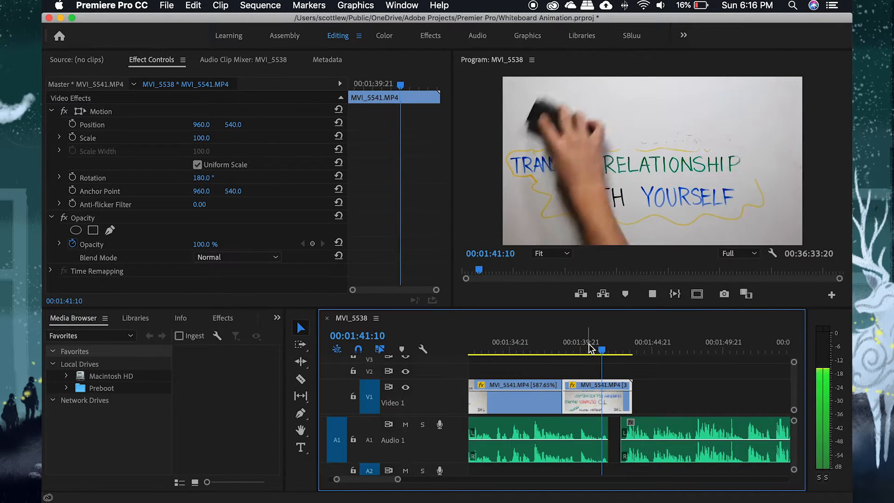
{"action": "key", "text": "space"}
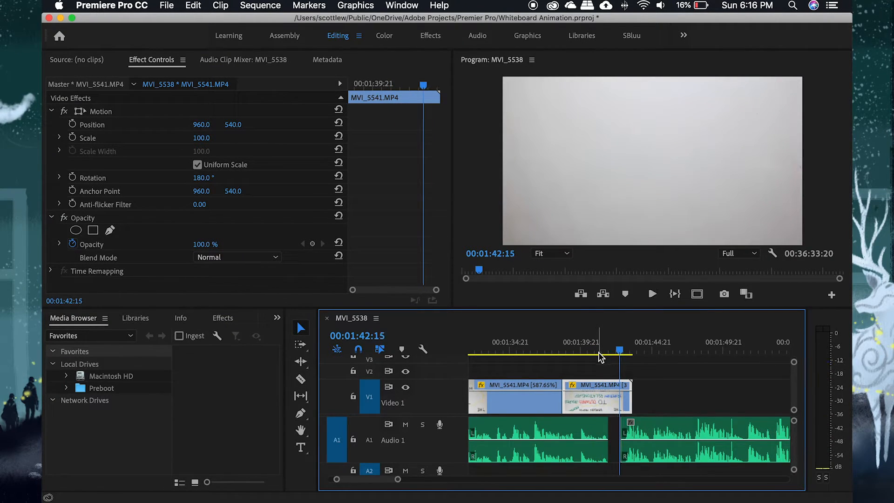
Delete the leftover piece of MVI_5541.MP4 after 00:01:42:15 on V1.
{"action": "key", "text": "shift+Delete"}
{"action": "key", "text": "super+z"}
{"action": "left_click", "coordinate": [627, 403]}
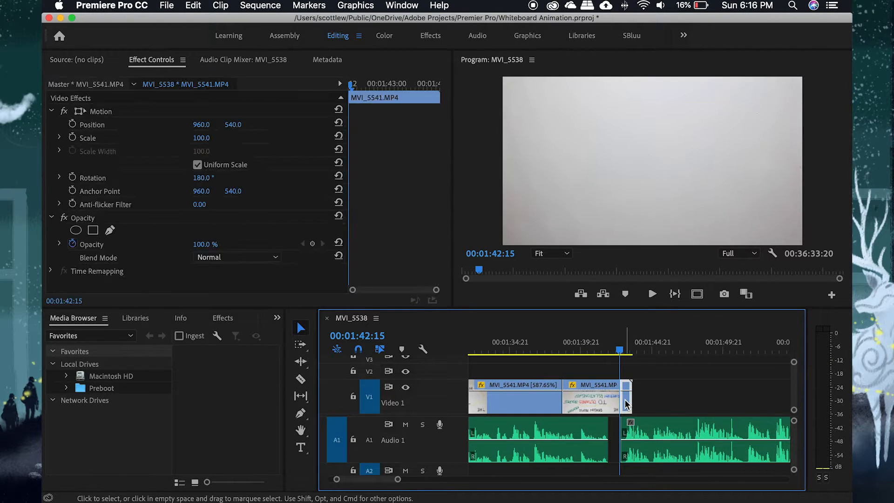
{"action": "key", "text": "Delete"}
Lock the Audio 1 track and close the V1 gap that starts at 00:01:42:15.
{"action": "left_click", "coordinate": [664, 400]}
{"action": "key", "text": "Delete"}
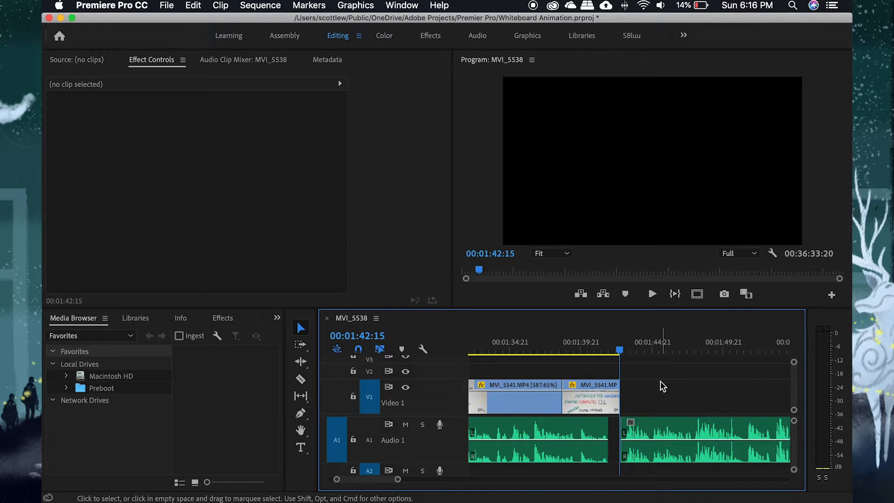
{"action": "left_click", "coordinate": [354, 441]}
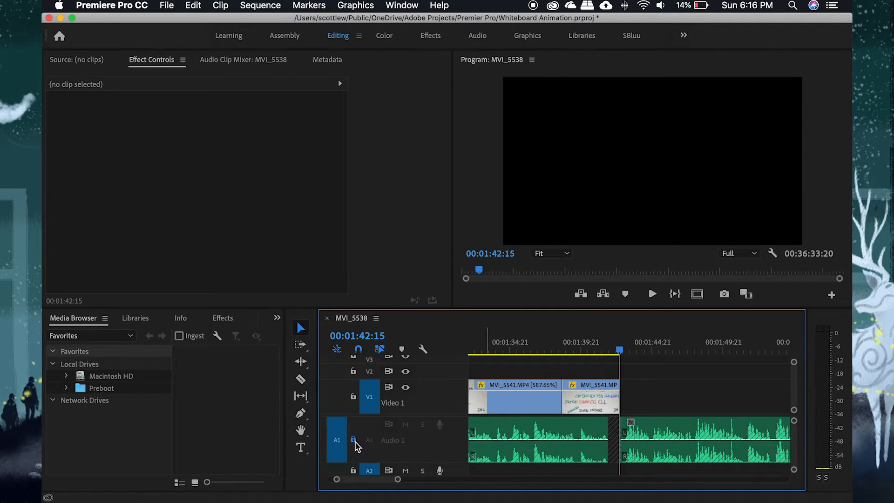
{"action": "left_click", "coordinate": [688, 406]}
{"action": "key", "text": "Delete"}
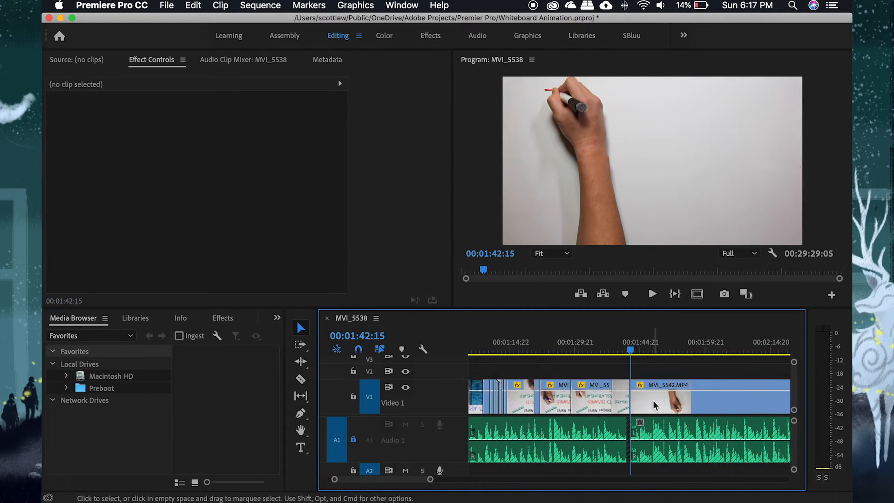
Apply a speed of 5098.59% with ripple edit to the MVI_5542.MP4 clip on V1 and play back its end.
{"action": "left_click", "coordinate": [653, 406]}
{"action": "key", "text": "super+r"}
{"action": "key", "text": "Return"}
{"action": "key", "text": "space"}
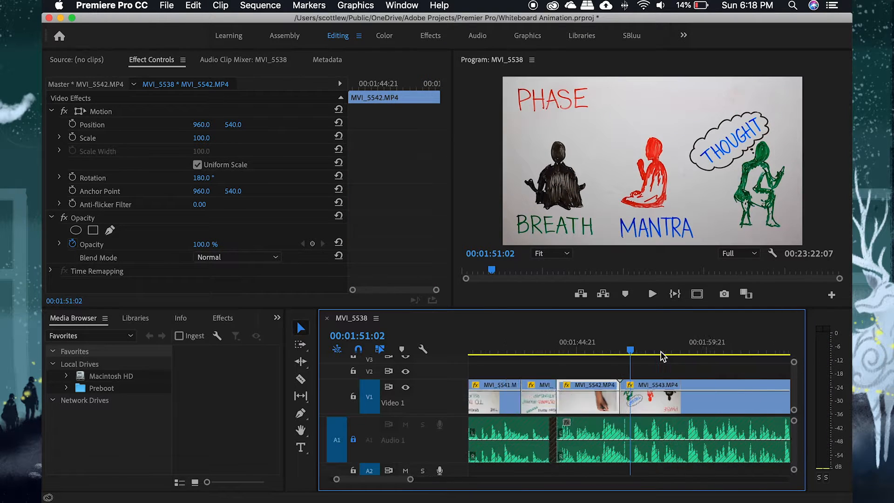
{"action": "key", "text": "="}
{"action": "left_click_drag", "start_coordinate": [590, 343], "coordinate": [566, 346]}
{"action": "key", "text": "space"}
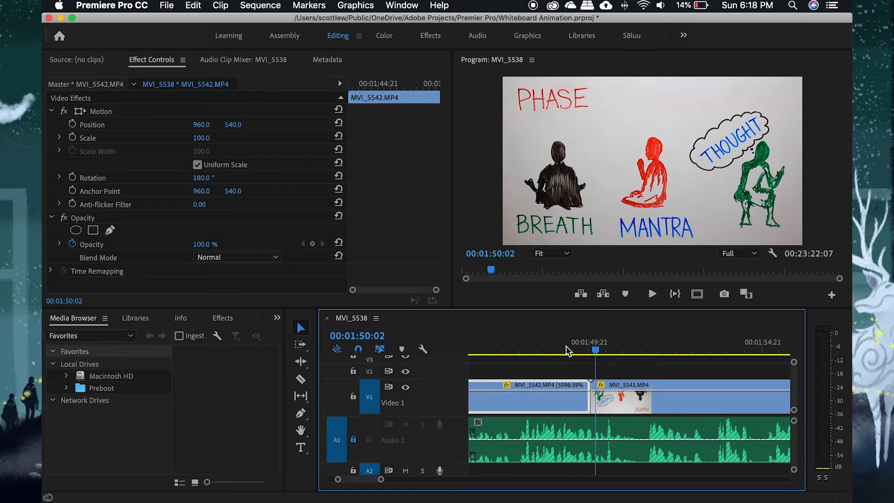
Save the project and scrub across the V1 cut between MVI_5542.MP4 and MVI_5543.MP4.
{"action": "key", "text": "super+s"}
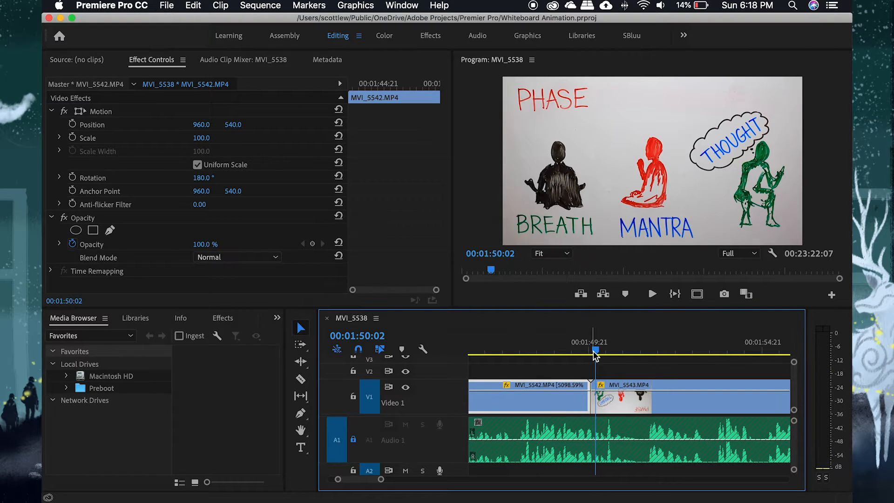
{"action": "mouse_move", "coordinate": [591, 350]}
{"action": "left_mouse_down"}
{"action": "mouse_move", "coordinate": [577, 349]}
{"action": "mouse_move", "coordinate": [591, 345]}
{"action": "mouse_move", "coordinate": [590, 355]}
{"action": "left_mouse_up"}
{"action": "left_click", "coordinate": [601, 364]}
{"action": "key", "text": "super+s"}
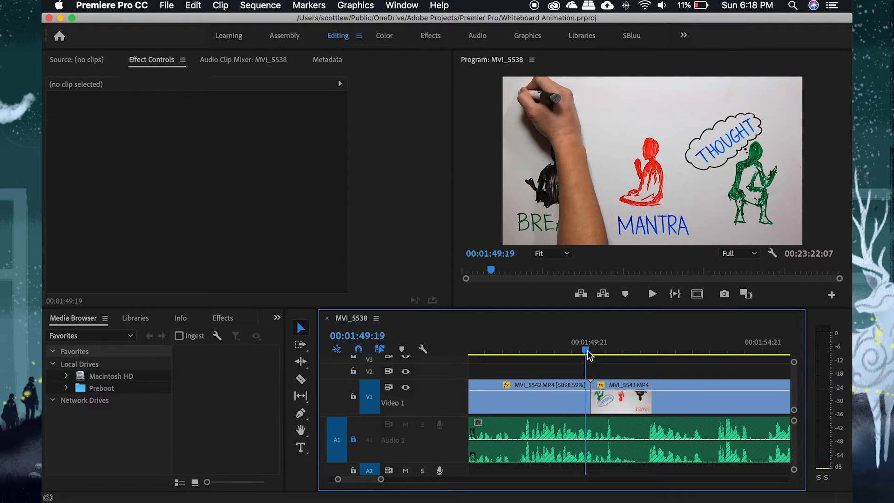
{"action": "key", "text": "super+s"}
{"action": "left_click_drag", "start_coordinate": [586, 354], "coordinate": [589, 355]}
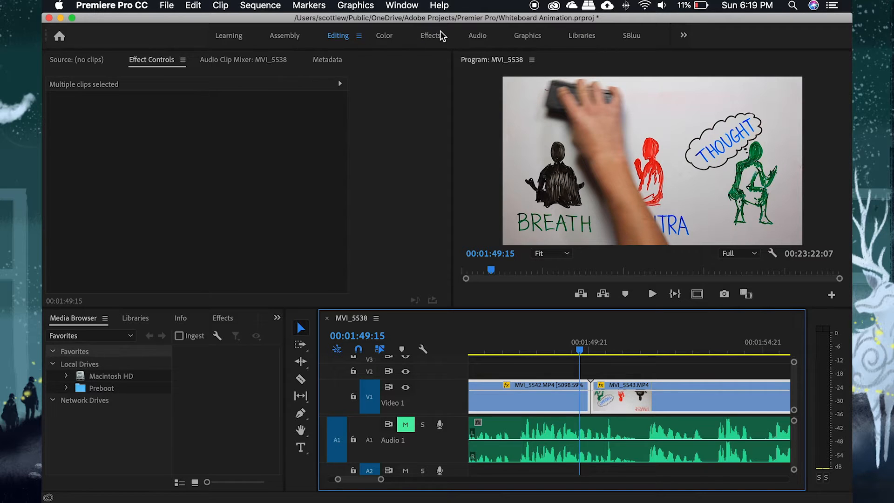
Switch to the Effects workspace and expand the Dissolve group of the video transitions.
{"action": "left_click", "coordinate": [432, 37]}
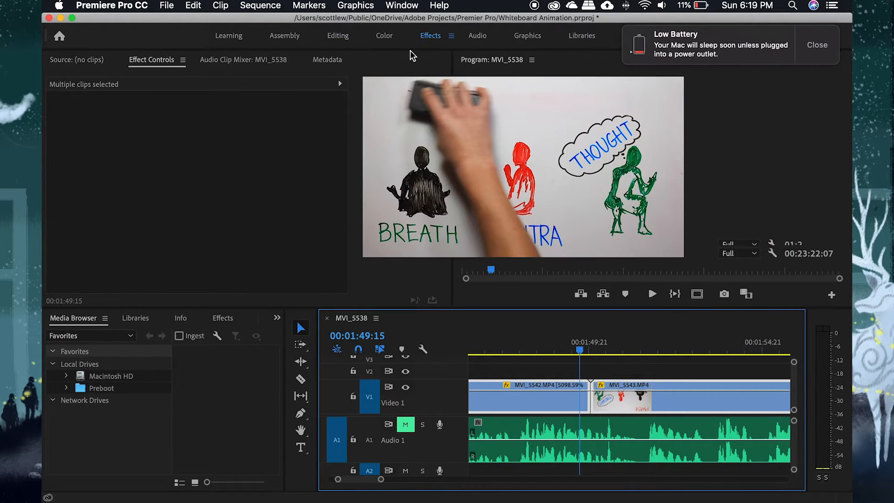
{"action": "left_click", "coordinate": [836, 54]}
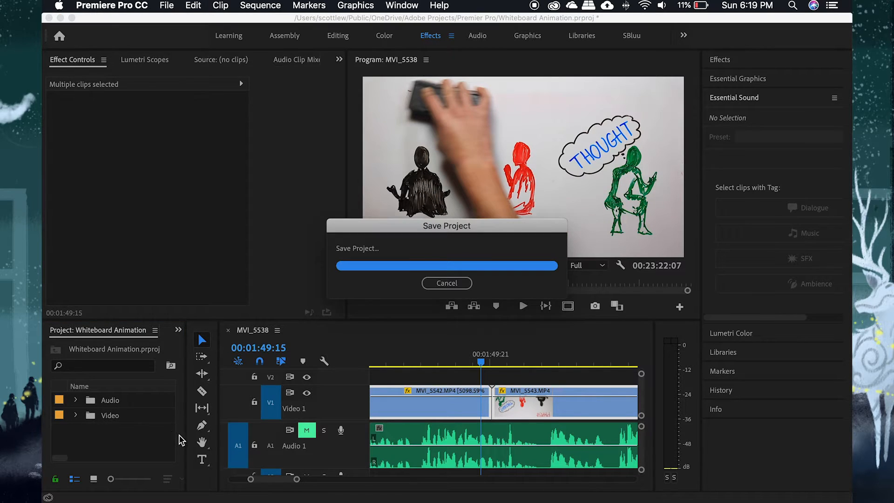
{"action": "left_click", "coordinate": [777, 99]}
{"action": "left_click", "coordinate": [766, 61]}
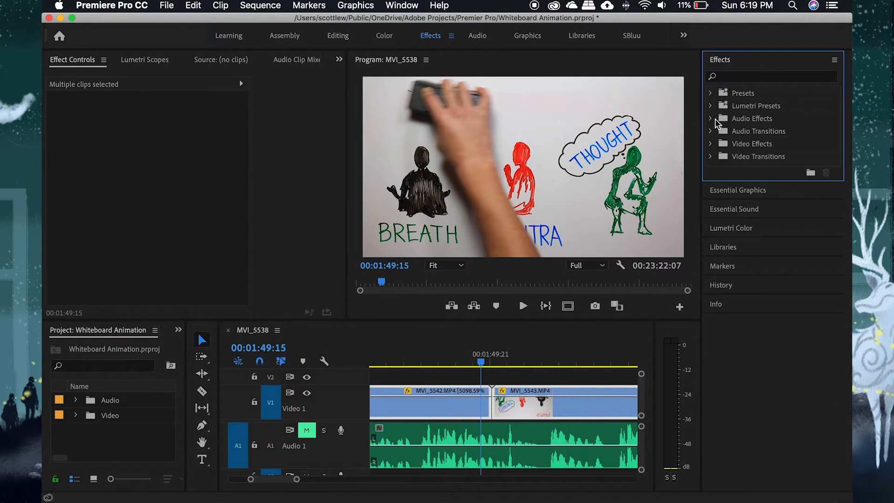
{"action": "left_click", "coordinate": [711, 156]}
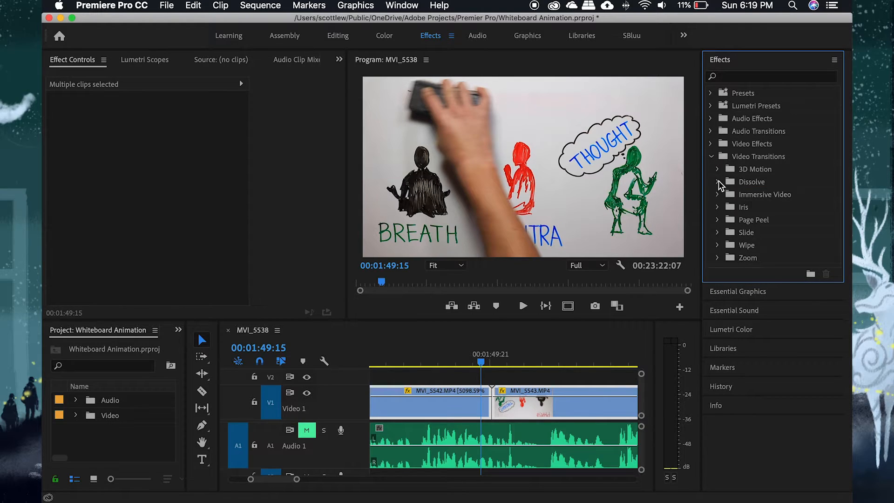
{"action": "left_click", "coordinate": [719, 182]}
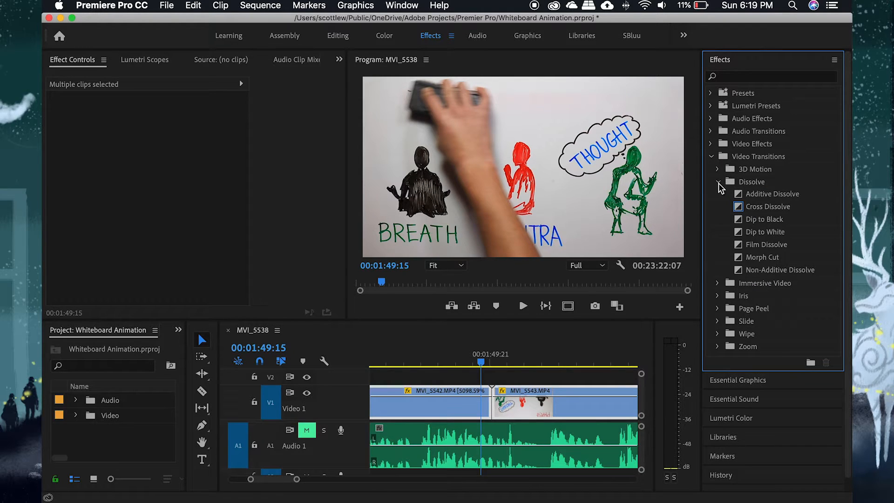
Apply the default Cross Dissolve at the cut between MVI_5542.MP4 and MVI_5543.MP4 and play it back.
{"action": "left_click", "coordinate": [756, 209]}
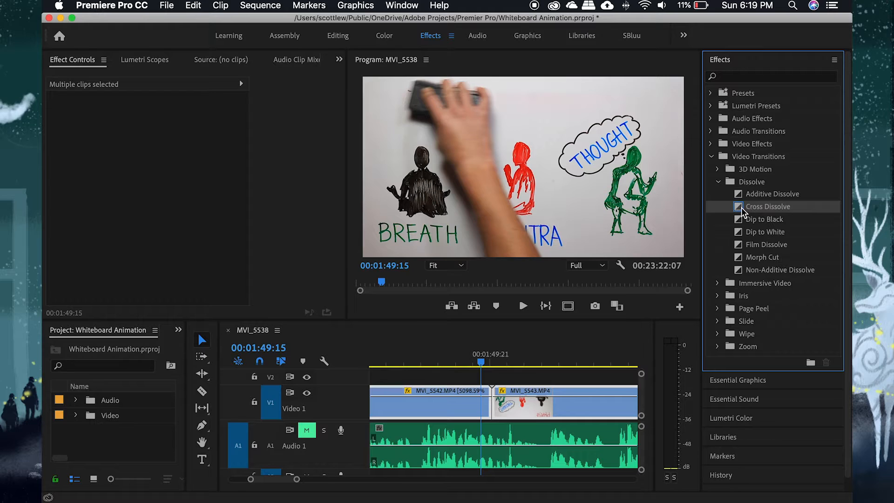
{"action": "right_click", "coordinate": [748, 211]}
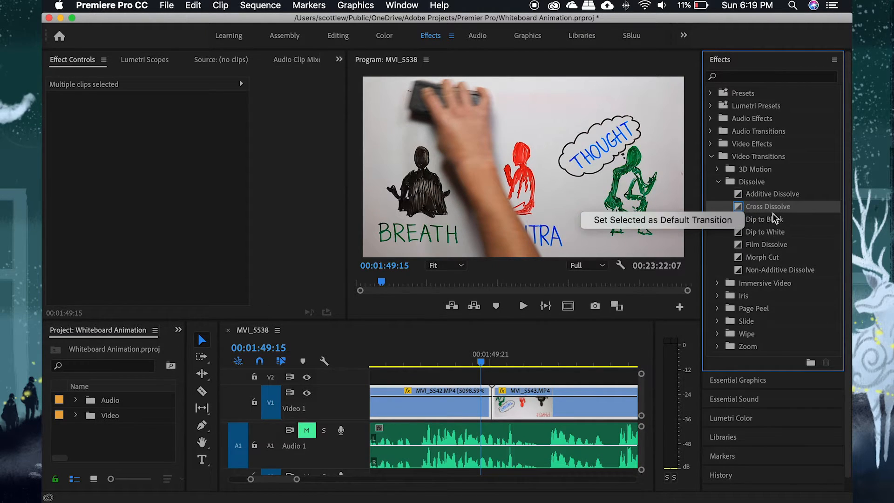
{"action": "left_click", "coordinate": [500, 381]}
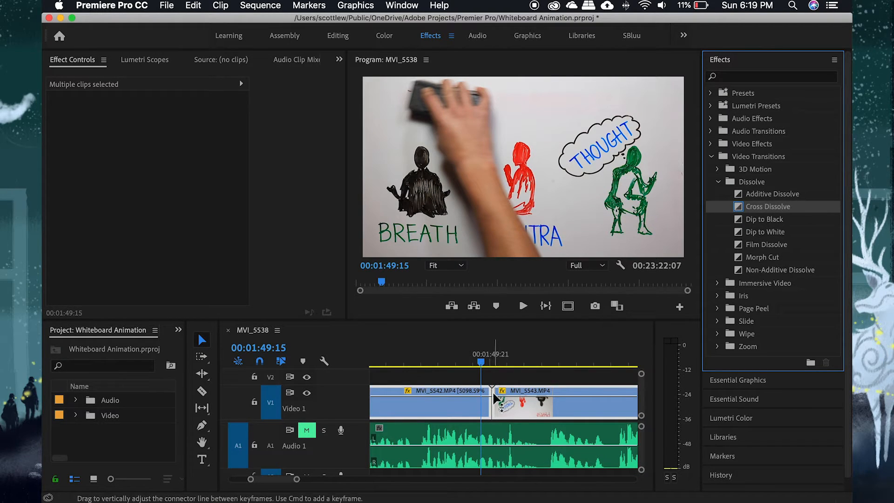
{"action": "key", "text": "super+d"}
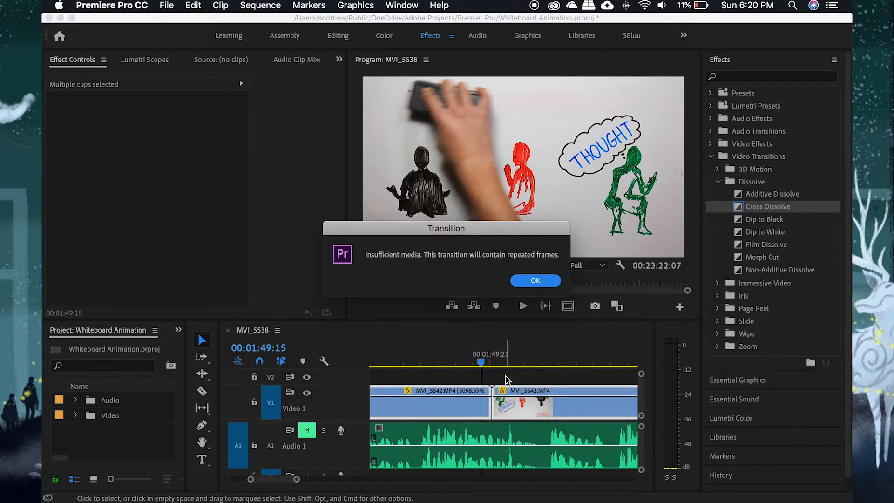
{"action": "key", "text": "Return"}
{"action": "key", "text": "="}
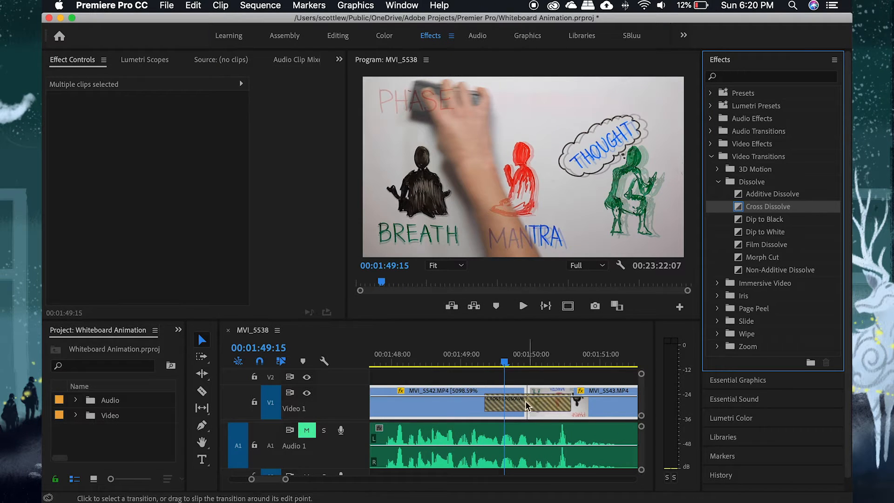
{"action": "left_click", "coordinate": [499, 366]}
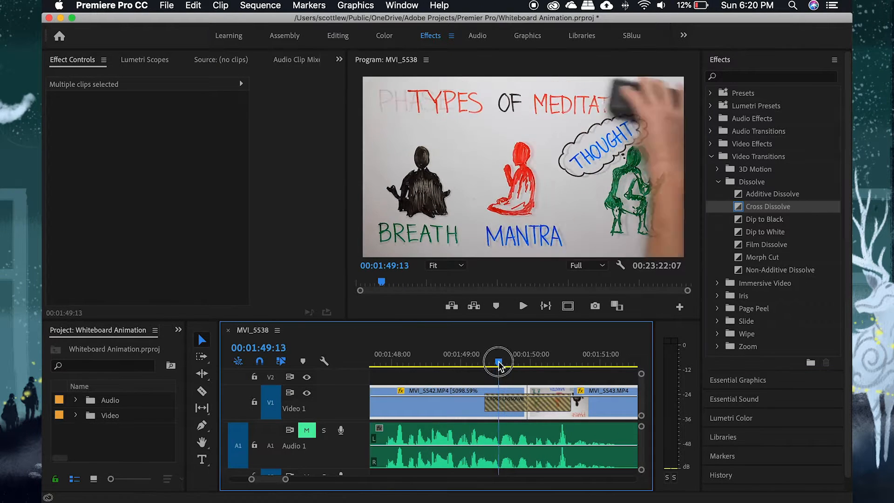
{"action": "key", "text": "-"}
{"action": "key", "text": "space"}
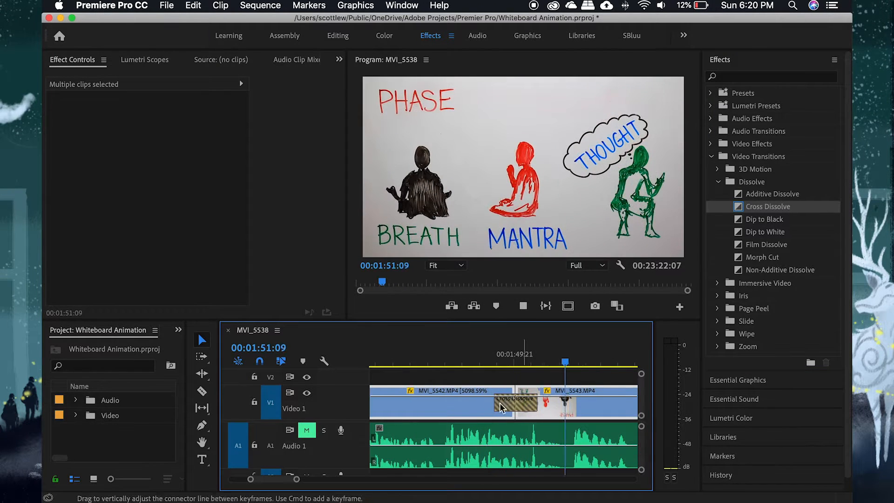
{"action": "key", "text": "space"}
Shorten the Cross Dissolve to 4 frames, checking it in playback, and save the project.
{"action": "left_click_drag", "start_coordinate": [494, 405], "coordinate": [509, 406]}
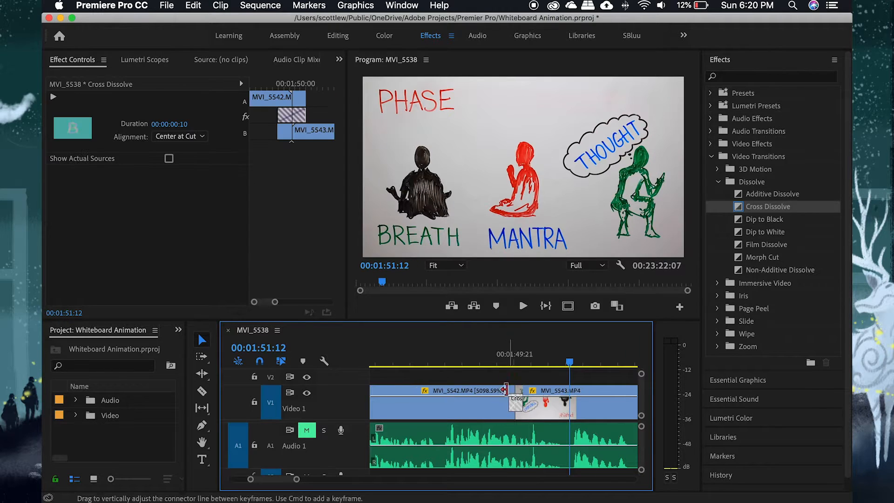
{"action": "left_click_drag", "start_coordinate": [506, 365], "coordinate": [485, 364]}
{"action": "key", "text": "space"}
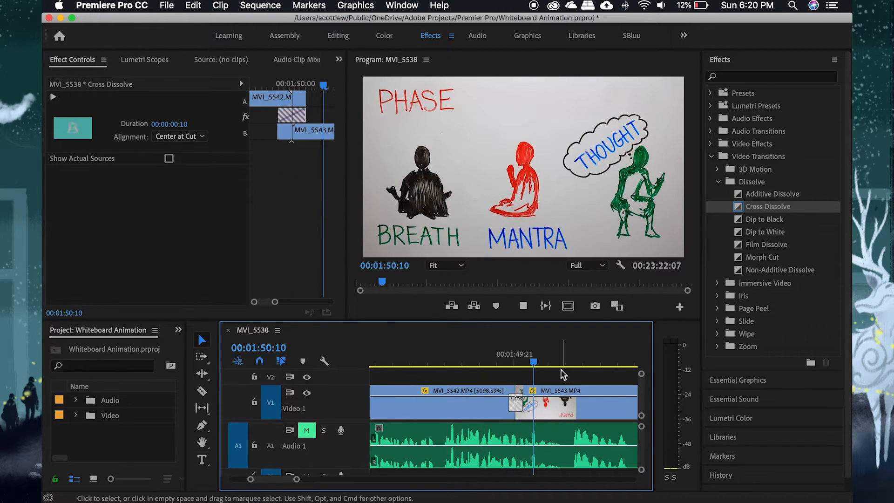
{"action": "key", "text": "space"}
{"action": "left_click_drag", "start_coordinate": [510, 403], "coordinate": [515, 401]}
{"action": "left_click", "coordinate": [508, 365]}
{"action": "key", "text": "space"}
{"action": "key", "text": "space"}
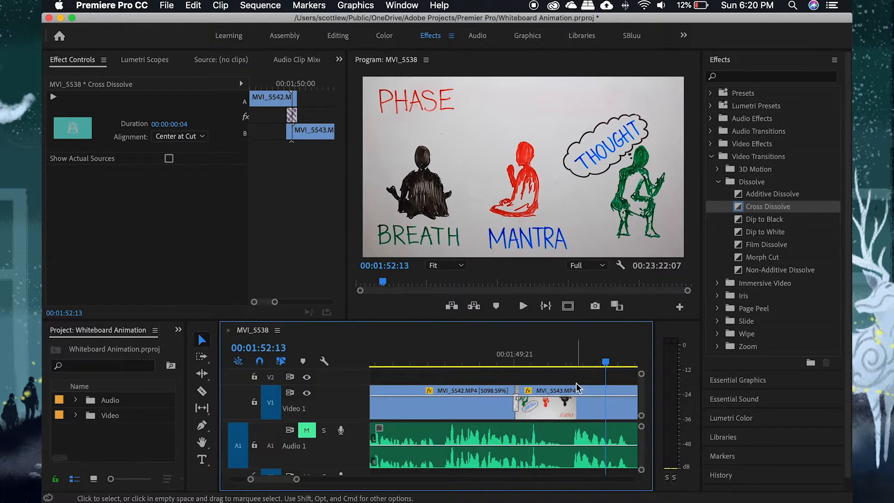
{"action": "key", "text": "super+s"}
{"action": "key", "text": "-"}
{"action": "key", "text": "-"}
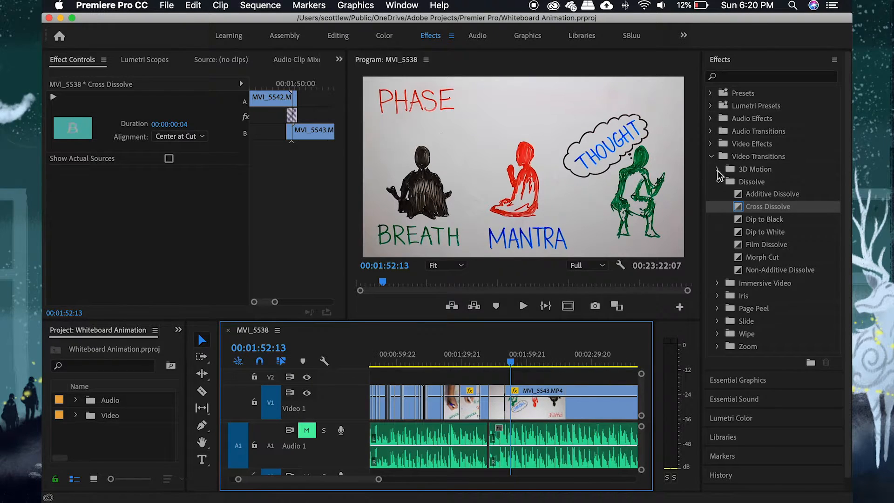
{"action": "left_click", "coordinate": [717, 169]}
{"action": "left_click", "coordinate": [717, 203]}
{"action": "left_click", "coordinate": [717, 203]}
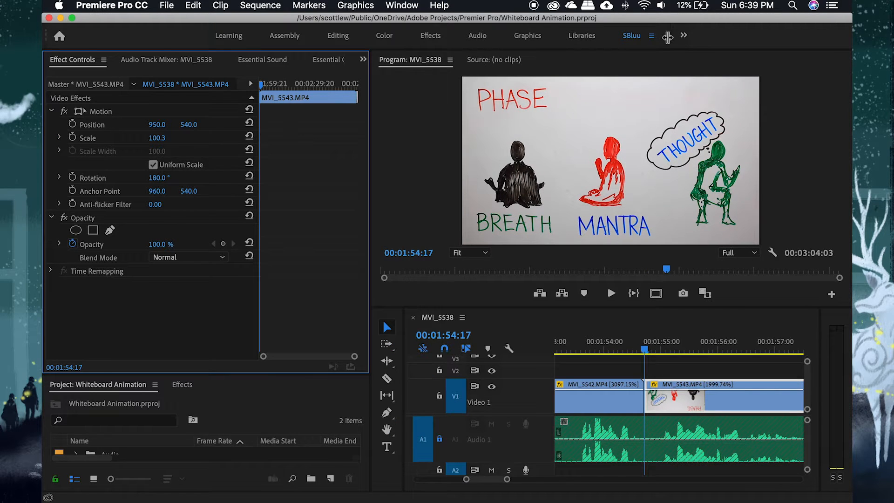
Switch to the Editing workspace and examine its options for resetting, saving and editing workspaces.
{"action": "left_click", "coordinate": [338, 36]}
{"action": "left_click", "coordinate": [358, 36]}
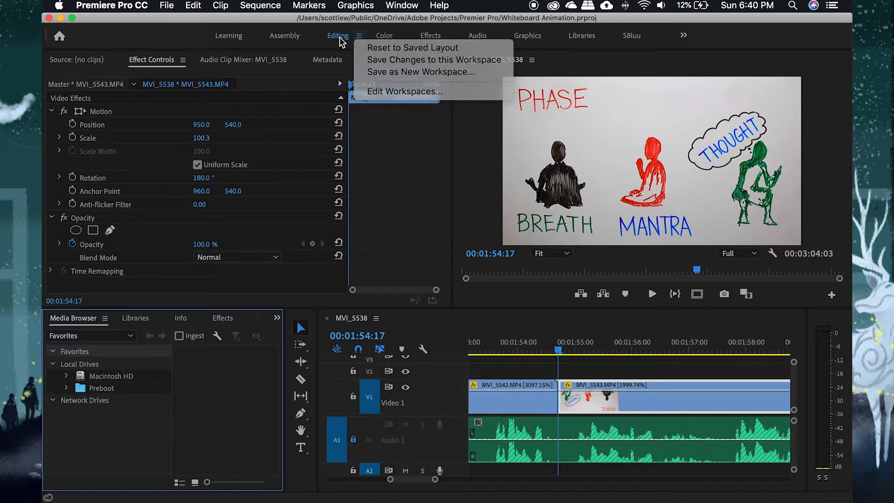
{"action": "left_click", "coordinate": [321, 48]}
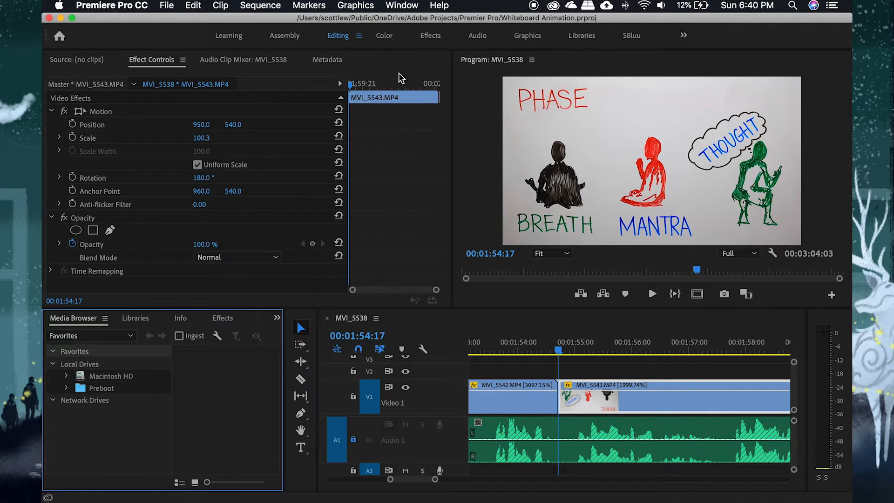
{"action": "left_click", "coordinate": [358, 37]}
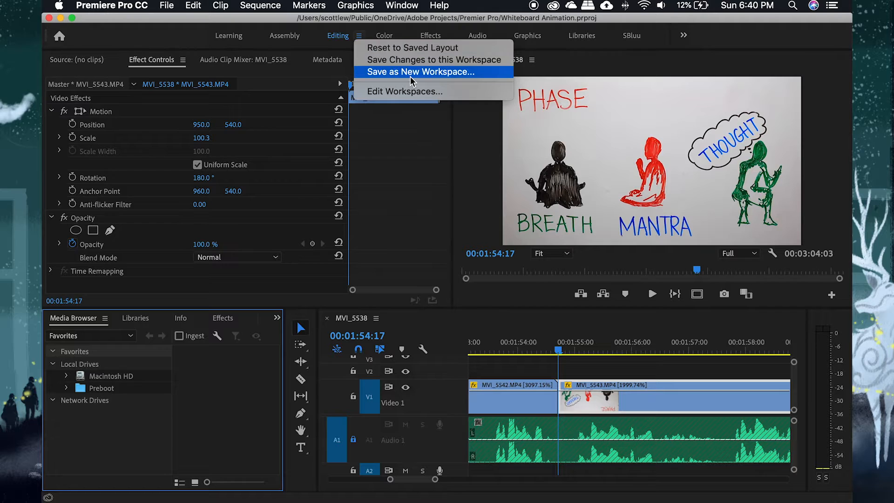
{"action": "left_click", "coordinate": [466, 60]}
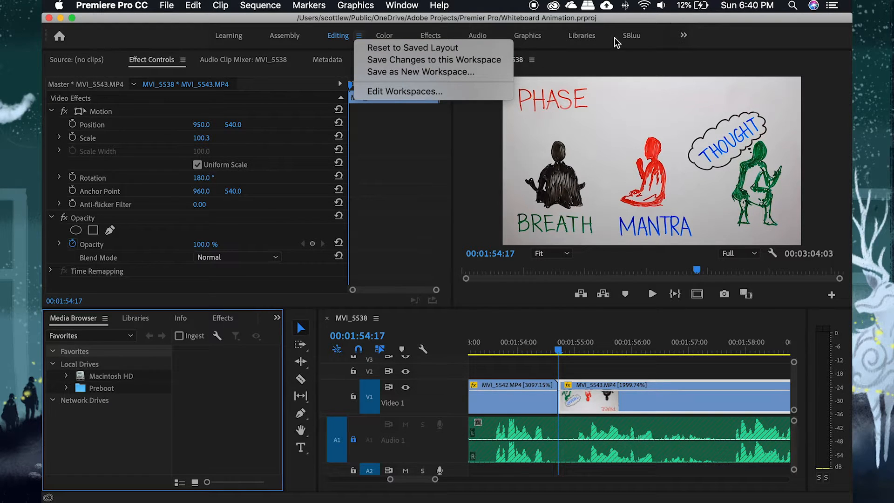
Switch to the SBluu workspace and dock the Project panel in the same group as Effect Controls.
{"action": "left_click", "coordinate": [632, 36]}
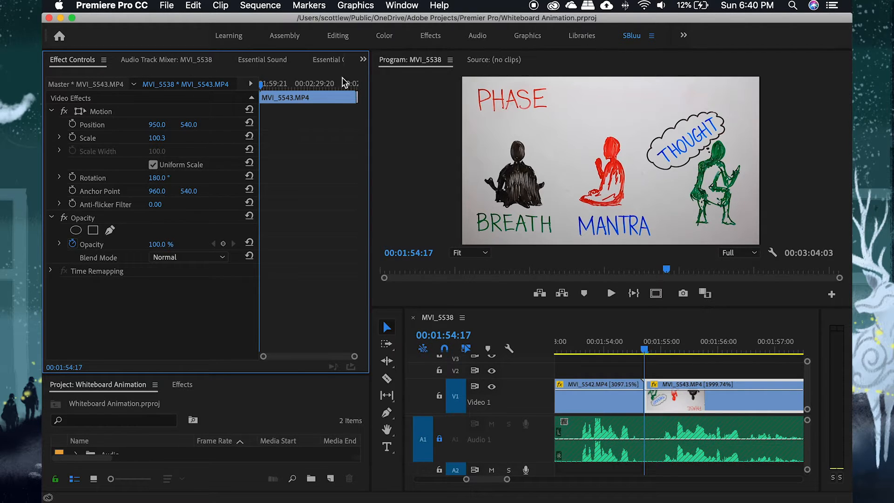
{"action": "left_click", "coordinate": [154, 61]}
{"action": "left_click", "coordinate": [83, 65]}
{"action": "scroll", "coordinate": [252, 67], "scroll_direction": "down", "scroll_amount": 4}
{"action": "scroll", "coordinate": [195, 69], "scroll_direction": "up", "scroll_amount": 4}
{"action": "left_click_drag", "start_coordinate": [125, 391], "coordinate": [72, 72]}
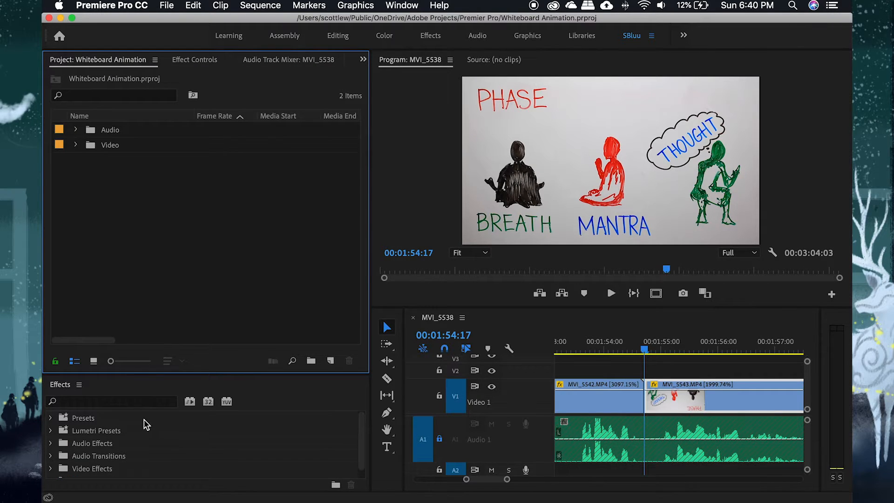
{"action": "scroll", "coordinate": [121, 435], "scroll_direction": "down", "scroll_amount": 1}
{"action": "scroll", "coordinate": [117, 454], "scroll_direction": "up", "scroll_amount": 1}
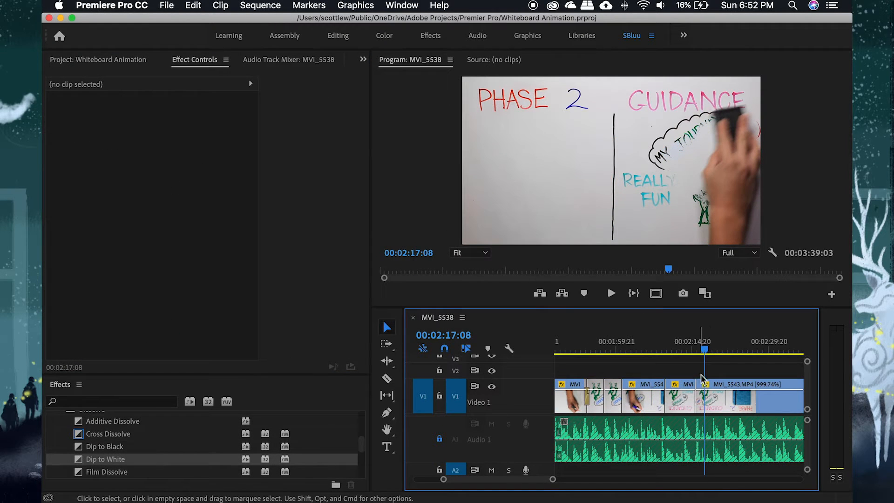
Move the short MVI_5543.MP4 segment ending at 00:02:16:18 from V1 up to V2 and enlarge the V1 track.
{"action": "key", "text": "equal"}
{"action": "key", "text": "equal"}
{"action": "left_click_drag", "start_coordinate": [645, 350], "coordinate": [652, 370]}
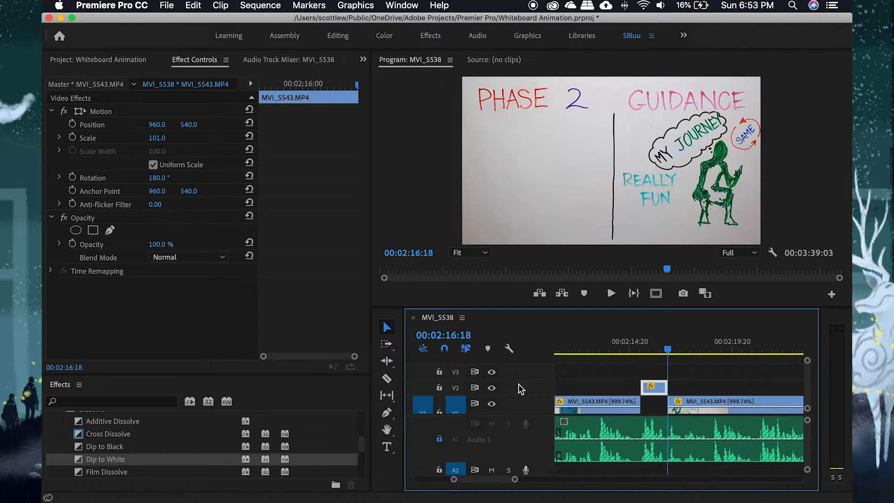
{"action": "double_click", "coordinate": [513, 403]}
Export the blank whiteboard frame at 00:02:18:21 as a JPEG still and import it into the project.
{"action": "left_click_drag", "start_coordinate": [671, 349], "coordinate": [713, 353]}
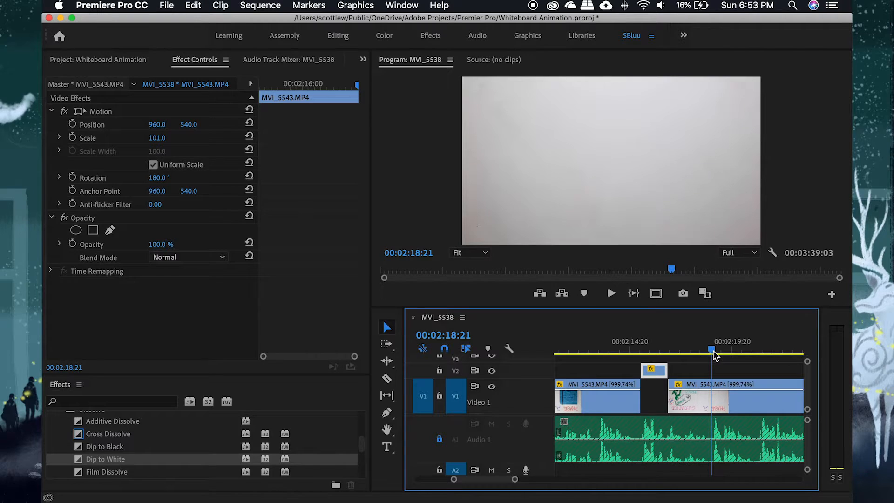
{"action": "left_click", "coordinate": [683, 293]}
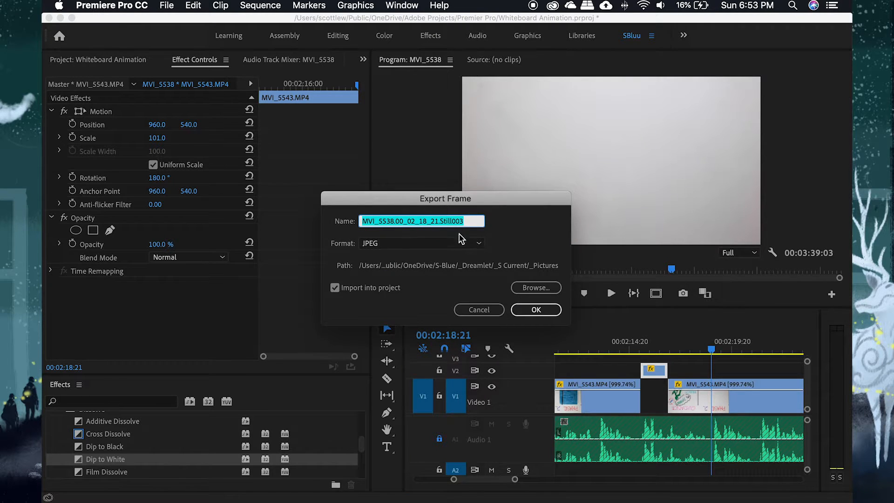
{"action": "left_click_drag", "start_coordinate": [536, 204], "coordinate": [444, 240]}
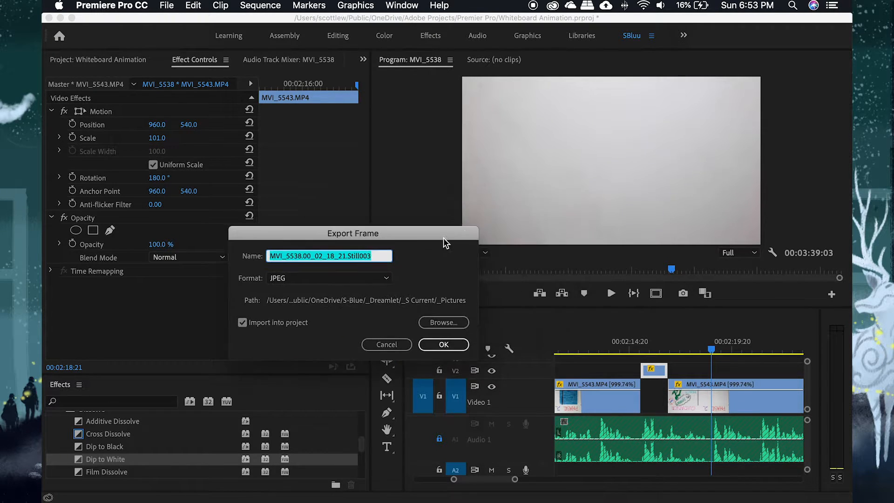
{"action": "left_click", "coordinate": [444, 345]}
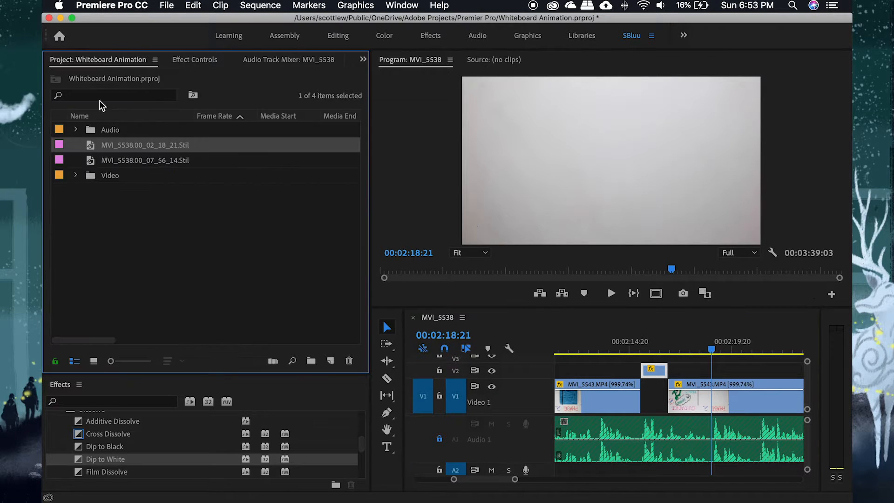
Delete the older 00_07_56_14 still from the project and fill the V1 gap beneath the V2 segment with the trimmed 00_02_18_21 still.
{"action": "left_click", "coordinate": [111, 161]}
{"action": "key", "text": "Delete"}
{"action": "left_click_drag", "start_coordinate": [122, 148], "coordinate": [691, 370]}
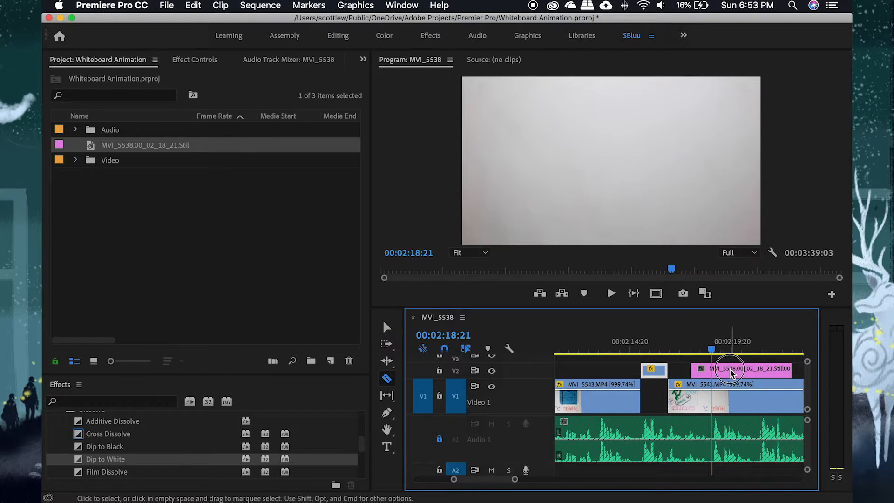
{"action": "left_click_drag", "start_coordinate": [791, 371], "coordinate": [655, 399]}
{"action": "left_click_drag", "start_coordinate": [661, 396], "coordinate": [670, 392]}
Set the playhead to 00:02:15:23 over the stacked clips and show the effect settings of the V1 still.
{"action": "left_click_drag", "start_coordinate": [647, 346], "coordinate": [734, 350]}
{"action": "key", "text": "equal"}
{"action": "key", "text": "equal"}
{"action": "key", "text": "equal"}
{"action": "key", "text": "minus"}
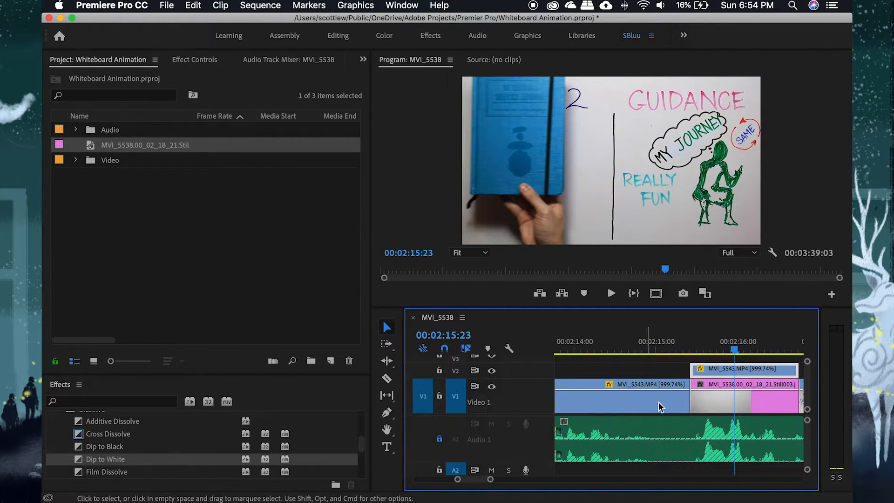
{"action": "left_click", "coordinate": [181, 62]}
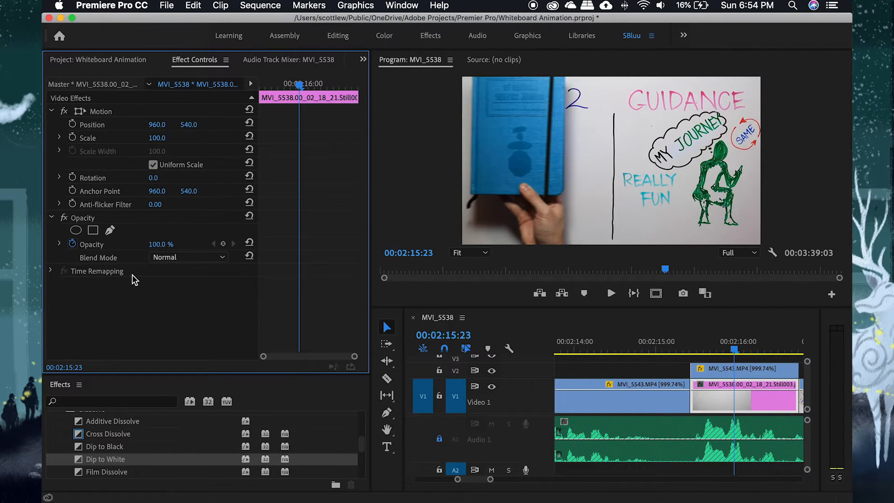
Add a rectangular opacity mask to the MVI_5543.MP4 clip on V2 and stretch its four corners just outside the frame.
{"action": "left_click", "coordinate": [738, 370]}
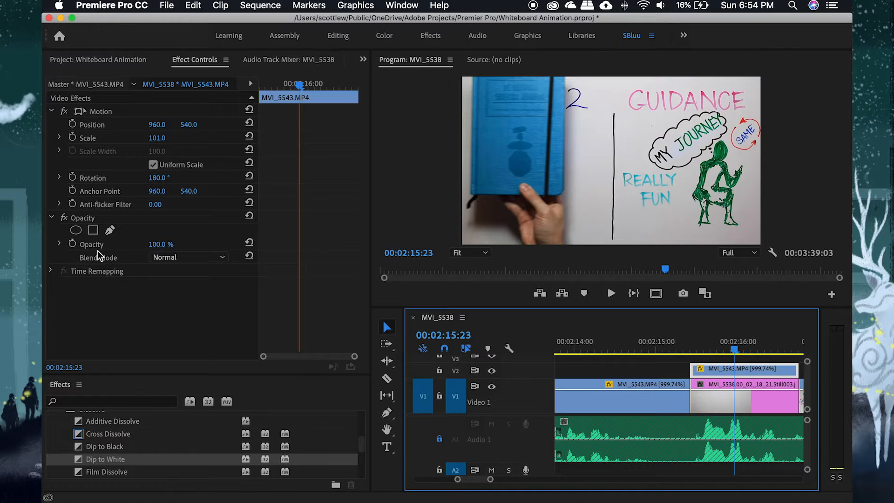
{"action": "left_click", "coordinate": [93, 230]}
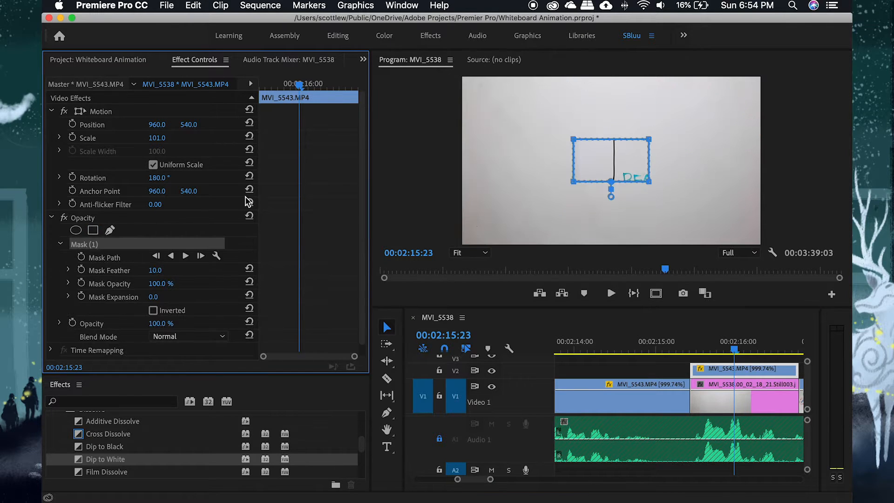
{"action": "left_click_drag", "start_coordinate": [650, 182], "coordinate": [762, 243]}
{"action": "left_click_drag", "start_coordinate": [649, 139], "coordinate": [767, 77]}
{"action": "left_click_drag", "start_coordinate": [581, 134], "coordinate": [421, 48]}
{"action": "key", "text": "Left"}
{"action": "key", "text": "Right"}
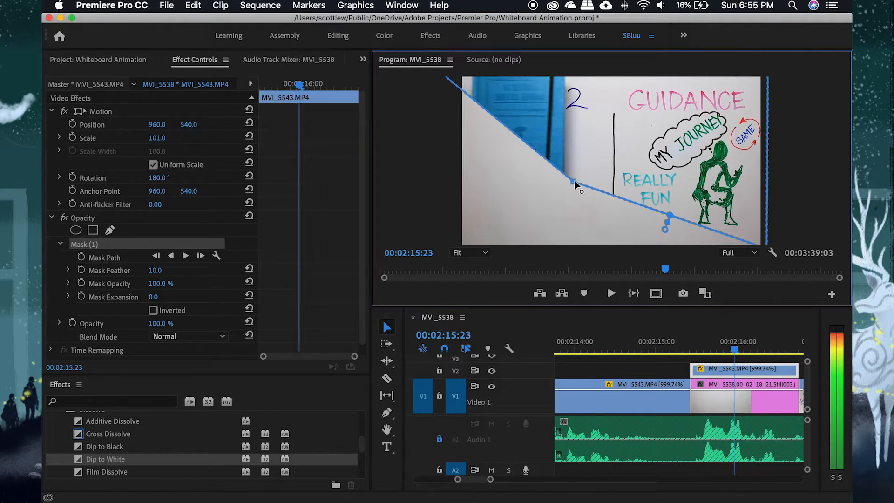
{"action": "key", "text": "Left"}
{"action": "key", "text": "Left"}
{"action": "left_click_drag", "start_coordinate": [575, 183], "coordinate": [444, 262]}
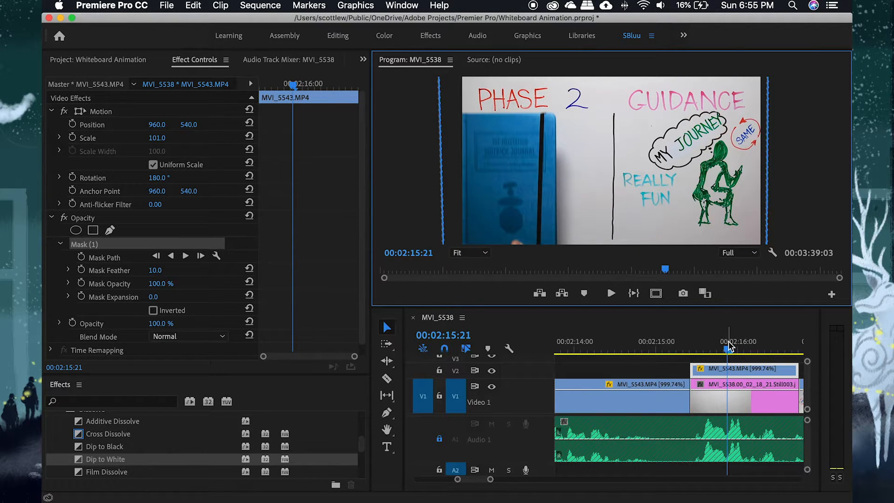
Turn on keyframing for the mask path with the playhead at 00:02:15:22.
{"action": "left_click_drag", "start_coordinate": [701, 347], "coordinate": [734, 348]}
{"action": "key", "text": "Left"}
{"action": "key", "text": "Left"}
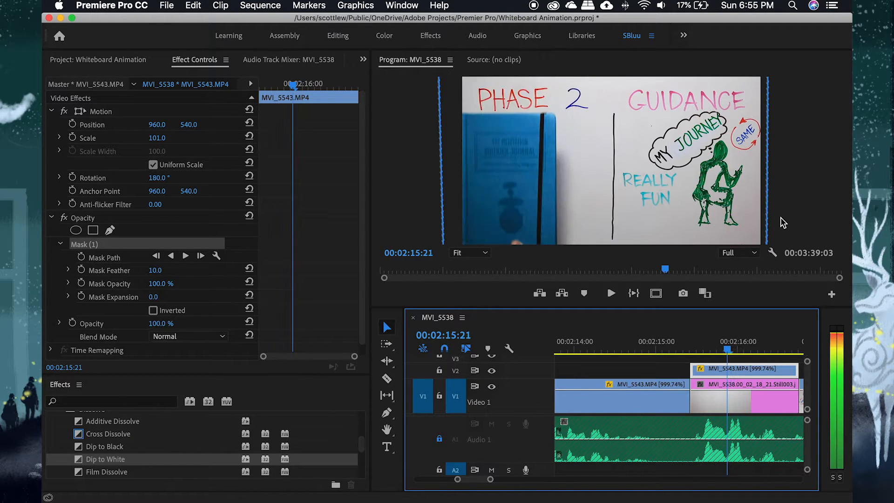
{"action": "key", "text": "Right"}
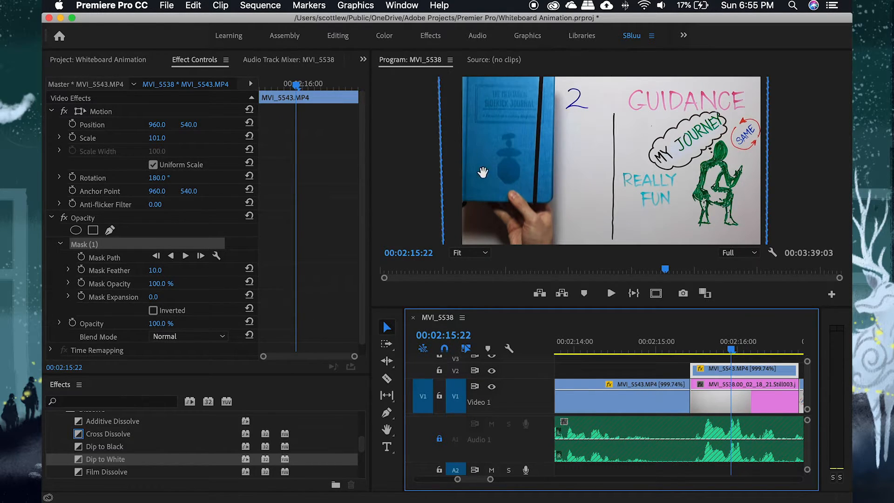
{"action": "left_click", "coordinate": [81, 257]}
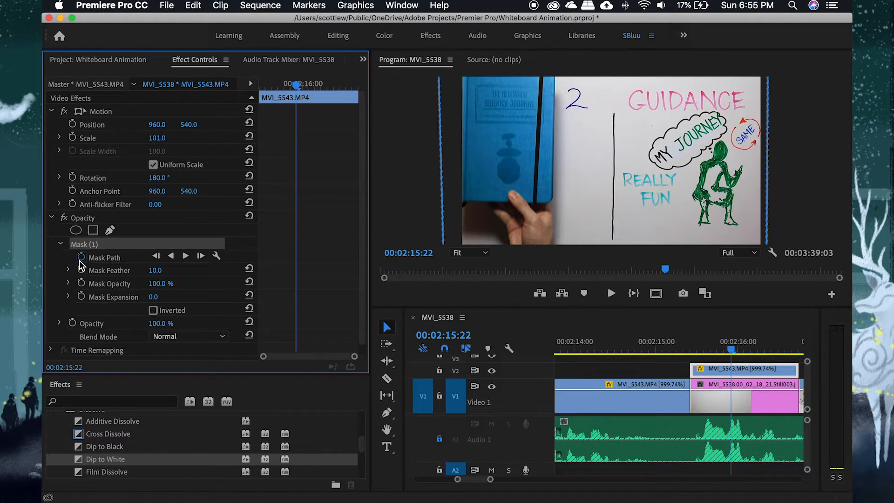
{"action": "left_click", "coordinate": [112, 261]}
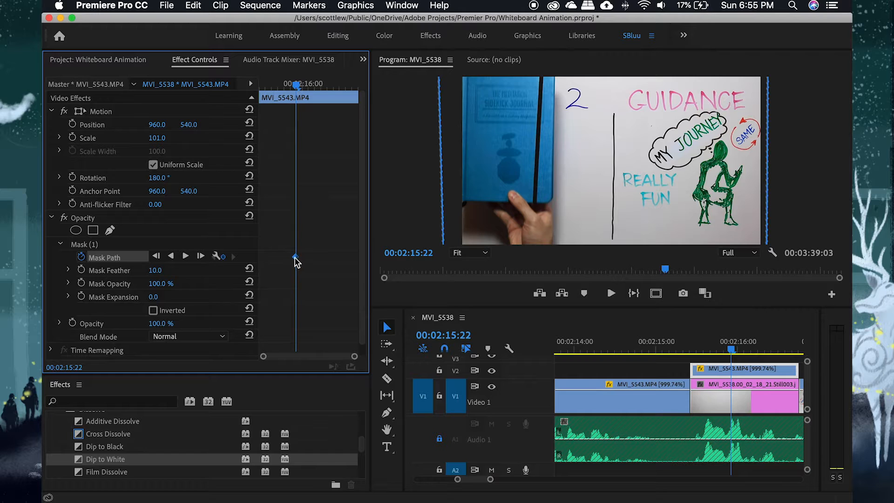
Pull the mask's left edge inward to the vertical divider line at 00:02:15:20 and preview the animation between the two mask path keyframes.
{"action": "left_click_drag", "start_coordinate": [293, 87], "coordinate": [290, 87]}
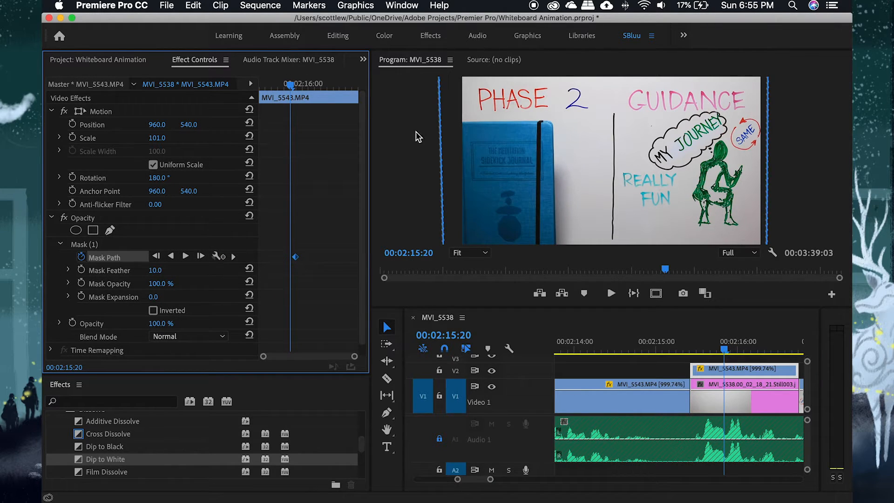
{"action": "left_click_drag", "start_coordinate": [443, 172], "coordinate": [613, 167]}
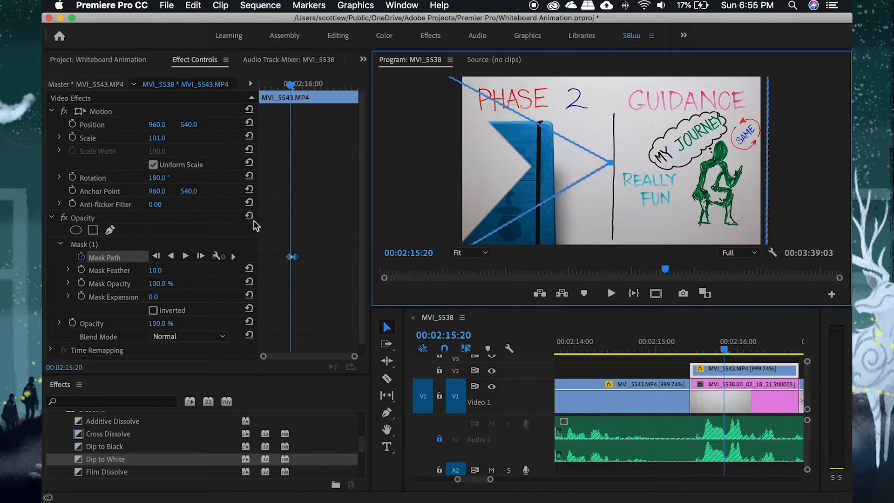
{"action": "left_click", "coordinate": [297, 85]}
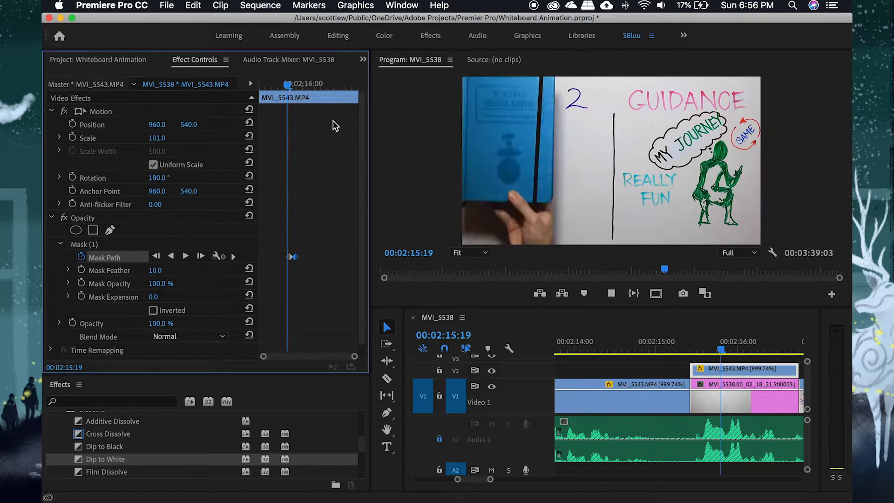
{"action": "left_click_drag", "start_coordinate": [297, 85], "coordinate": [293, 88]}
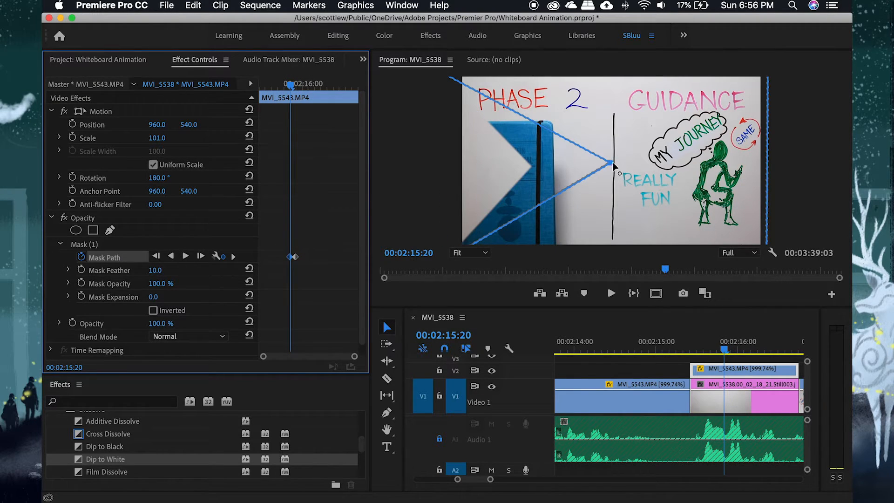
{"action": "left_click_drag", "start_coordinate": [293, 85], "coordinate": [296, 85]}
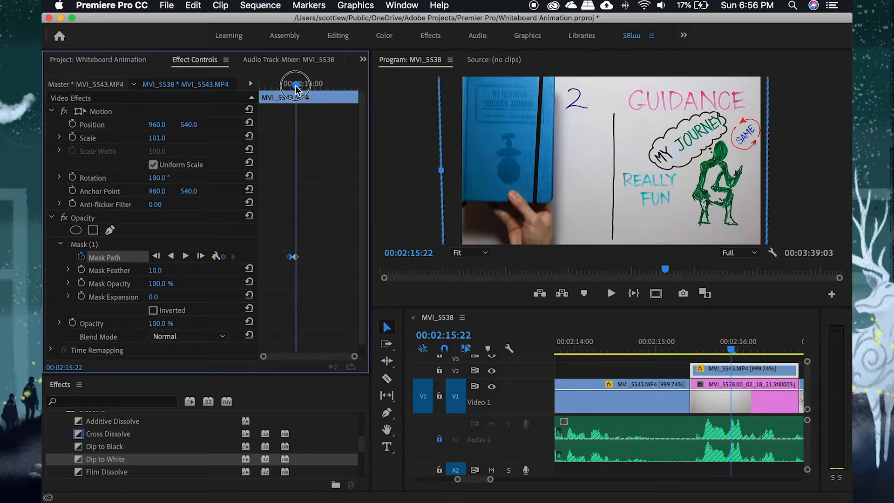
{"action": "left_click_drag", "start_coordinate": [296, 88], "coordinate": [296, 88]}
{"action": "left_click_drag", "start_coordinate": [298, 83], "coordinate": [300, 110]}
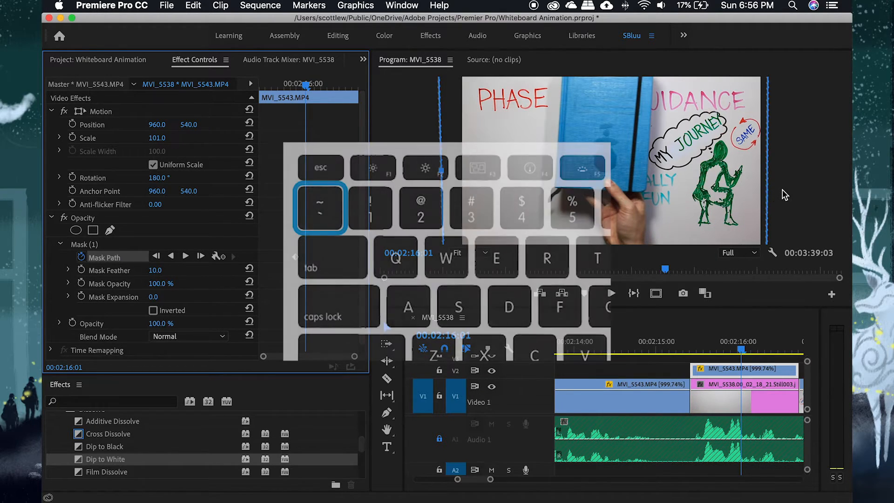
Maximize and restore the Program monitor, timeline and other panels in turn to compare their enlarged views.
{"action": "key", "text": "grave"}
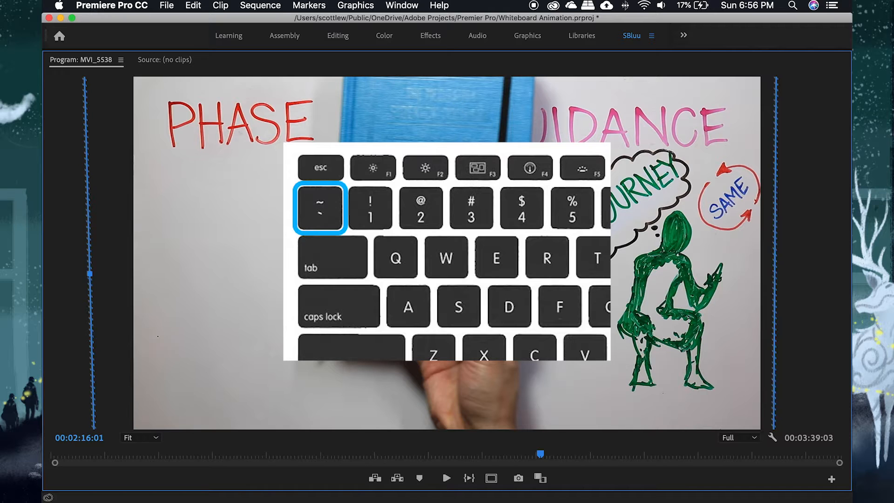
{"action": "key", "text": "grave"}
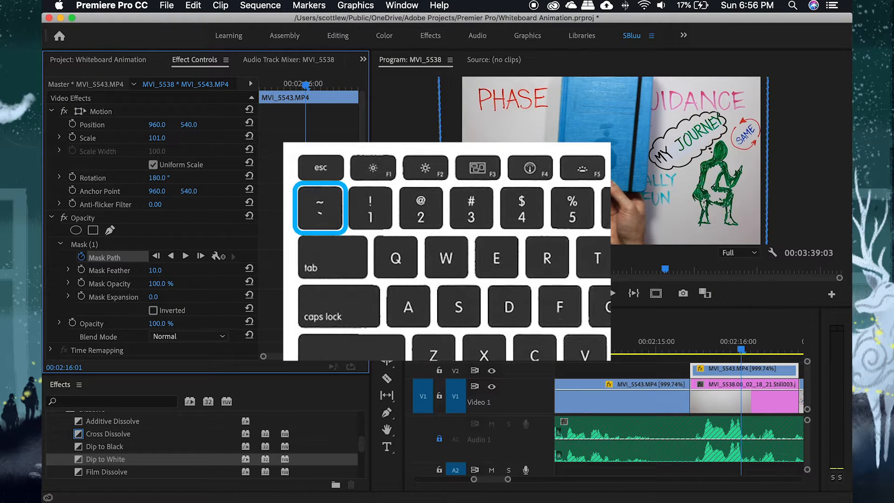
{"action": "key", "text": "grave"}
{"action": "key", "text": "grave"}
{"action": "key", "text": "grave"}
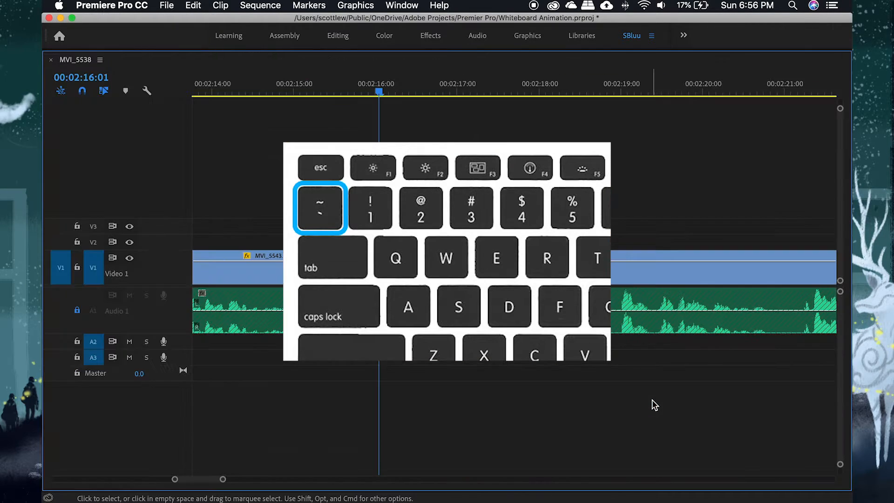
{"action": "key", "text": "grave"}
{"action": "key", "text": "grave"}
{"action": "key", "text": "grave"}
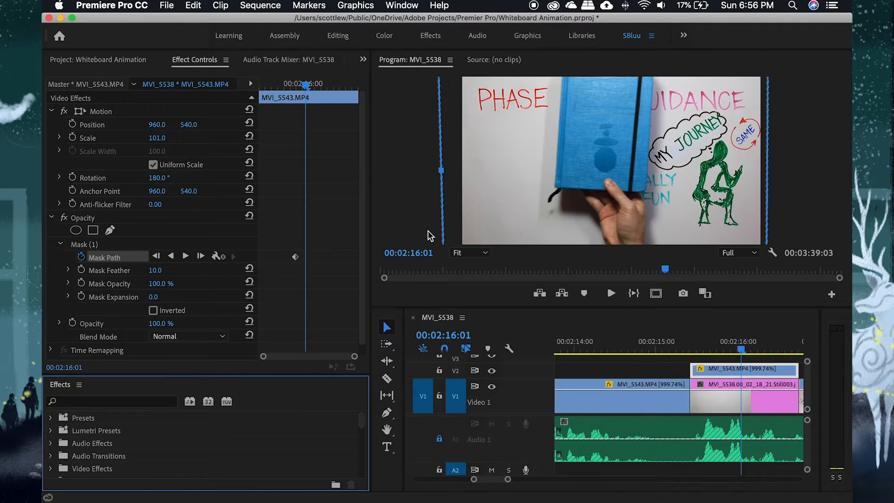
Maximize the Program monitor and set its zoom level to 75% with playback resolution at Full.
{"action": "key", "text": "grave"}
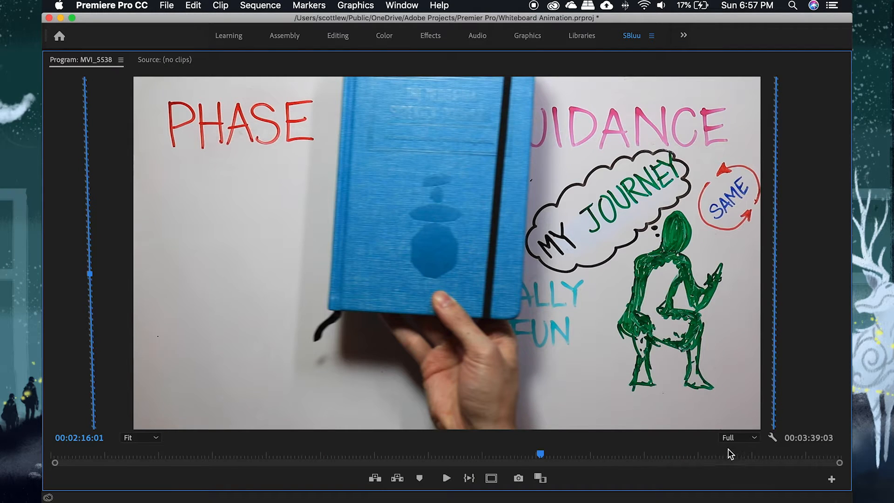
{"action": "left_click", "coordinate": [742, 439]}
{"action": "left_click", "coordinate": [735, 383]}
{"action": "left_click", "coordinate": [746, 439]}
{"action": "left_click", "coordinate": [738, 370]}
{"action": "left_click", "coordinate": [150, 437]}
{"action": "left_click", "coordinate": [140, 370]}
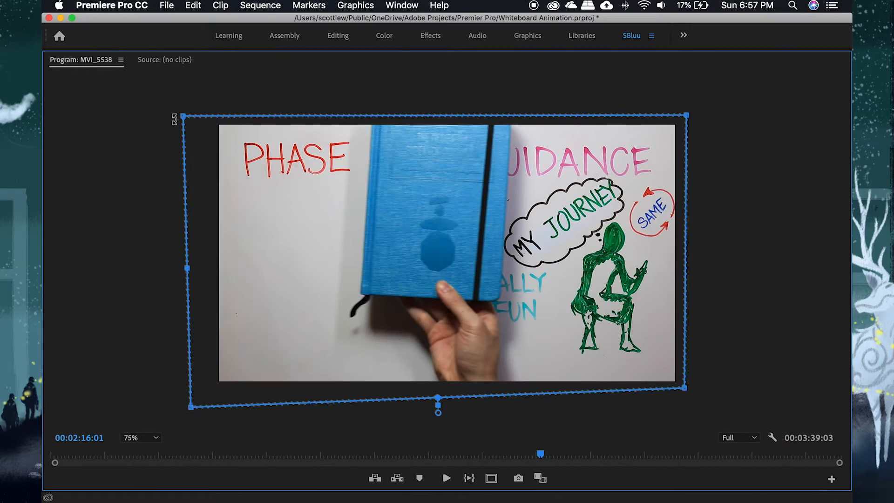
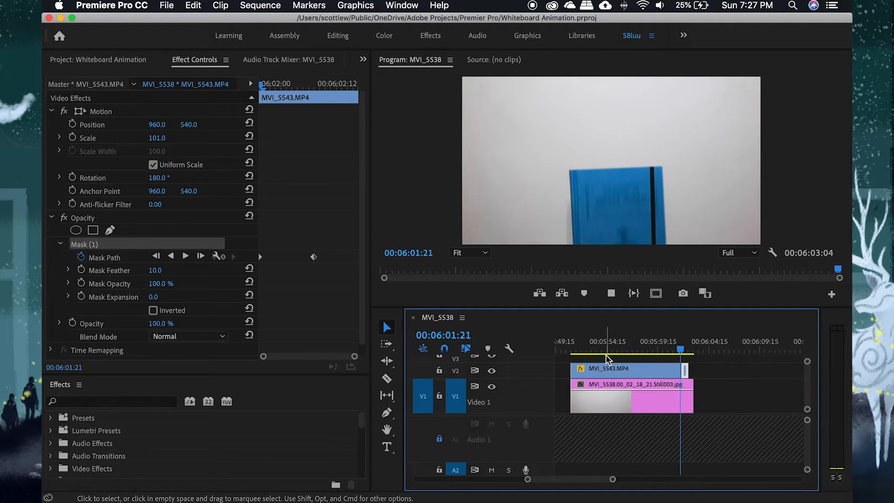
Play back the masked journal section, delete the leftover clip pieces on V2 ahead of the still image and save the project.
{"action": "left_click_drag", "start_coordinate": [640, 349], "coordinate": [666, 349]}
{"action": "left_click", "coordinate": [712, 373]}
{"action": "left_click", "coordinate": [651, 372]}
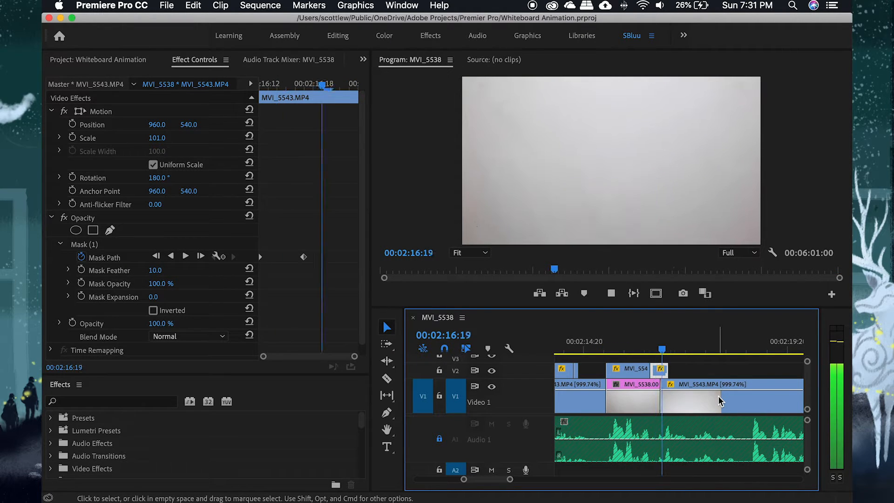
{"action": "key", "text": "space"}
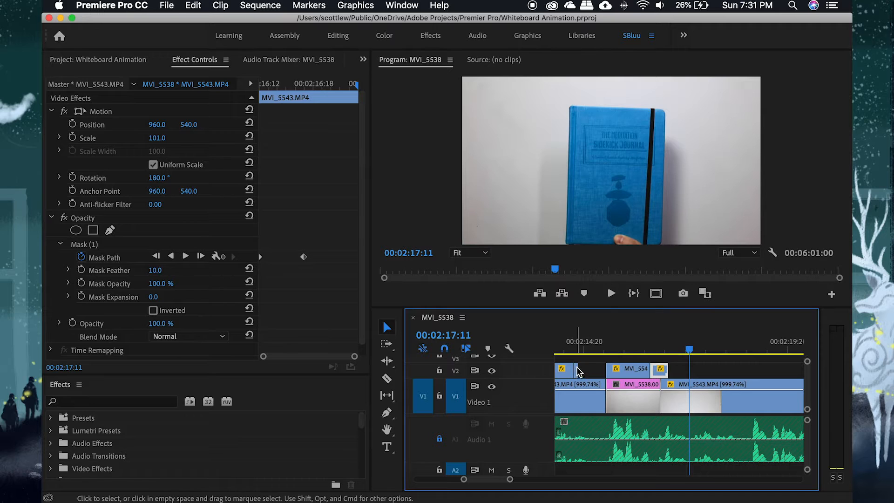
{"action": "left_click", "coordinate": [565, 369]}
{"action": "key", "text": "Delete"}
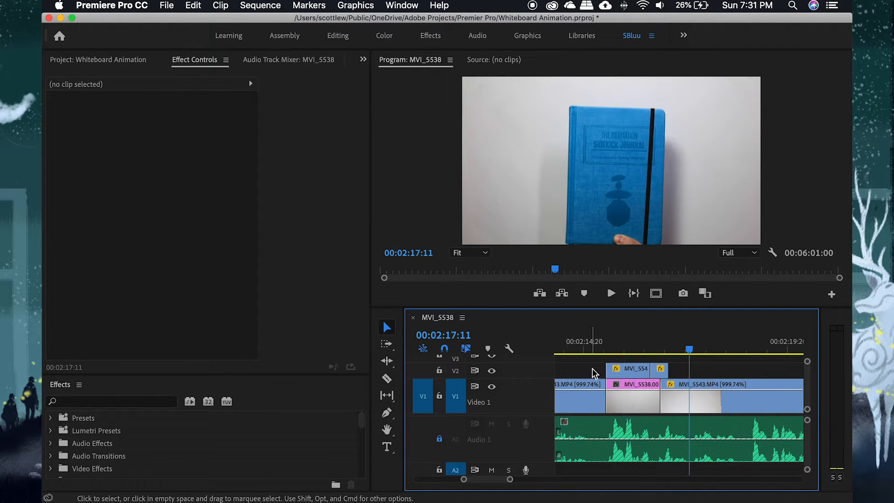
{"action": "key", "text": "super+s"}
Split the MVI_5543.MP4 clip on Video 1 at 00:02:33:22, where the gift drawing and journal are shown without the hand.
{"action": "left_click", "coordinate": [596, 351]}
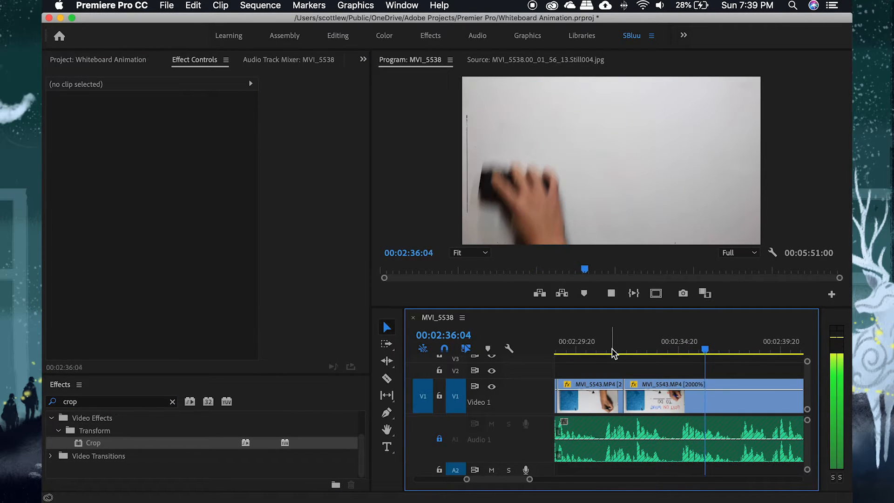
{"action": "key", "text": "space"}
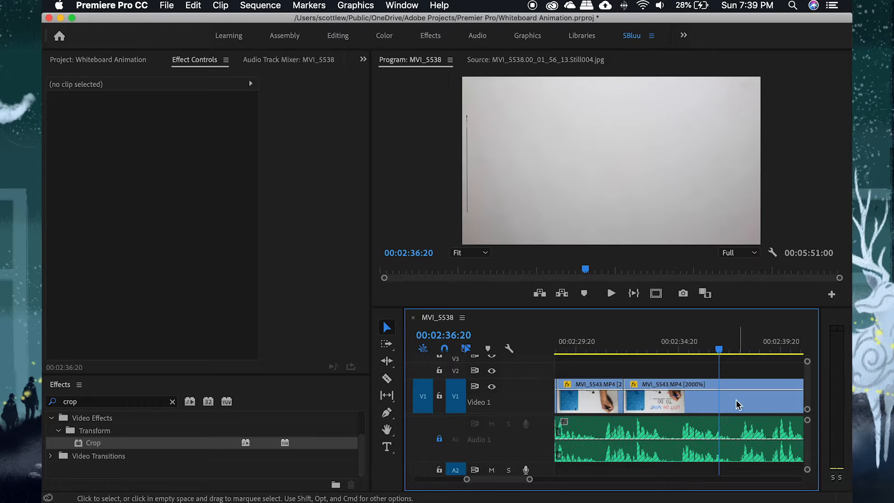
{"action": "mouse_move", "coordinate": [687, 353]}
{"action": "left_mouse_down"}
{"action": "mouse_move", "coordinate": [650, 357]}
{"action": "mouse_move", "coordinate": [723, 350]}
{"action": "left_mouse_up"}
{"action": "key", "text": "minus"}
{"action": "left_click_drag", "start_coordinate": [651, 351], "coordinate": [647, 351]}
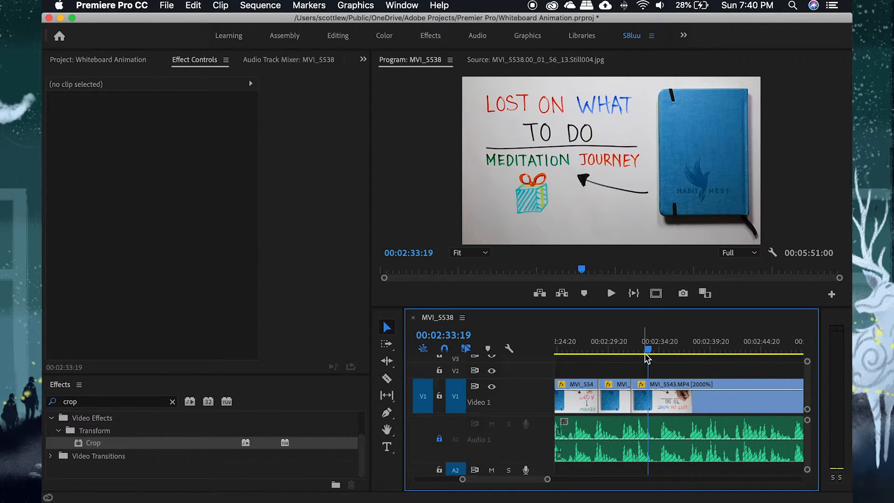
{"action": "left_click_drag", "start_coordinate": [649, 354], "coordinate": [654, 353]}
{"action": "key", "text": "Left"}
{"action": "key", "text": "Left"}
{"action": "key", "text": "Left"}
{"action": "key", "text": "Left"}
{"action": "key", "text": "Left"}
{"action": "key", "text": "Left"}
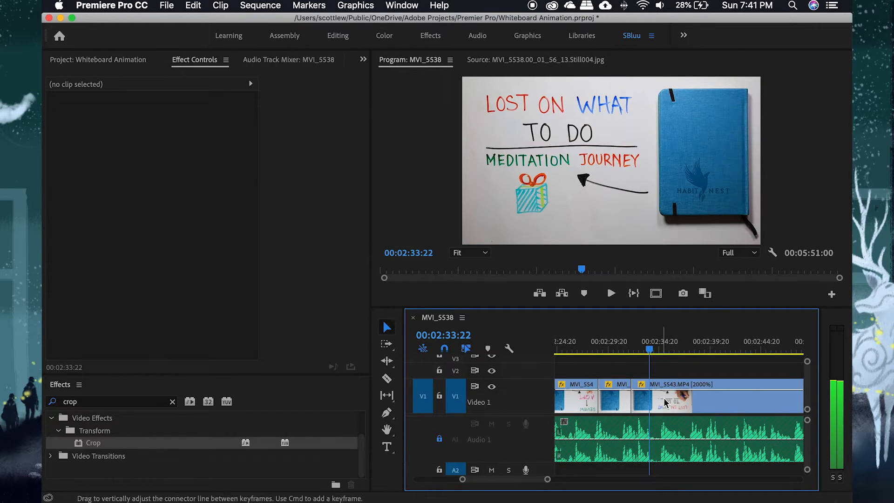
{"action": "key", "text": "c"}
{"action": "left_click", "coordinate": [652, 403]}
{"action": "key", "text": "v"}
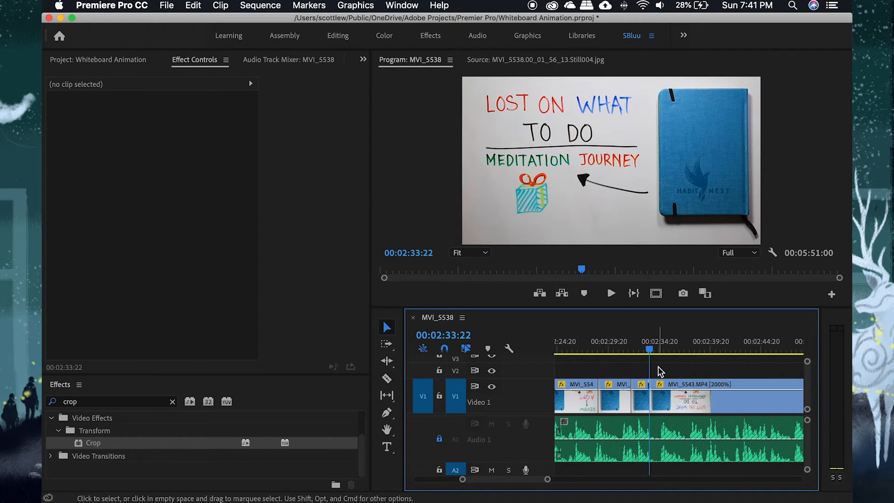
Place the MVI_5538.00_02_33_22 still at 00:02:33:22 and fit it on Video 1 ahead of the remaining MVI_5543.MP4 footage.
{"action": "left_click_drag", "start_coordinate": [677, 370], "coordinate": [669, 370]}
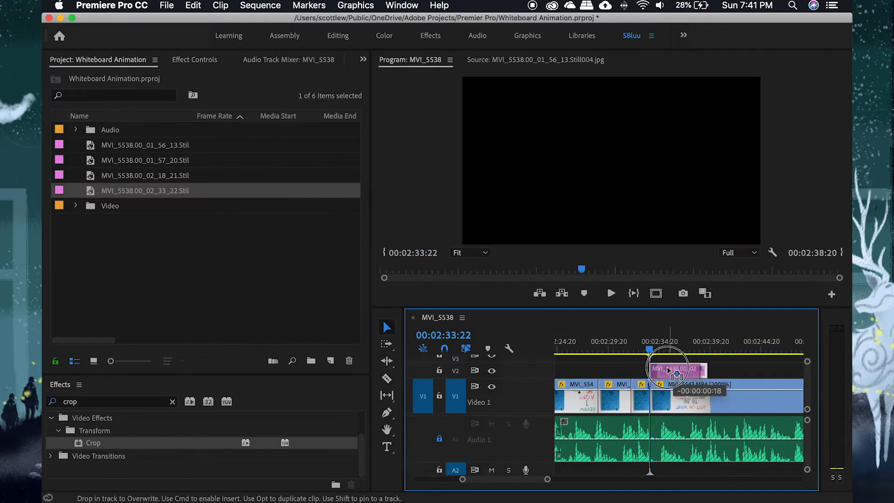
{"action": "left_click_drag", "start_coordinate": [664, 343], "coordinate": [689, 392]}
{"action": "key", "text": "c"}
{"action": "left_click", "coordinate": [700, 388]}
{"action": "key", "text": "v"}
{"action": "left_click_drag", "start_coordinate": [694, 316], "coordinate": [693, 321]}
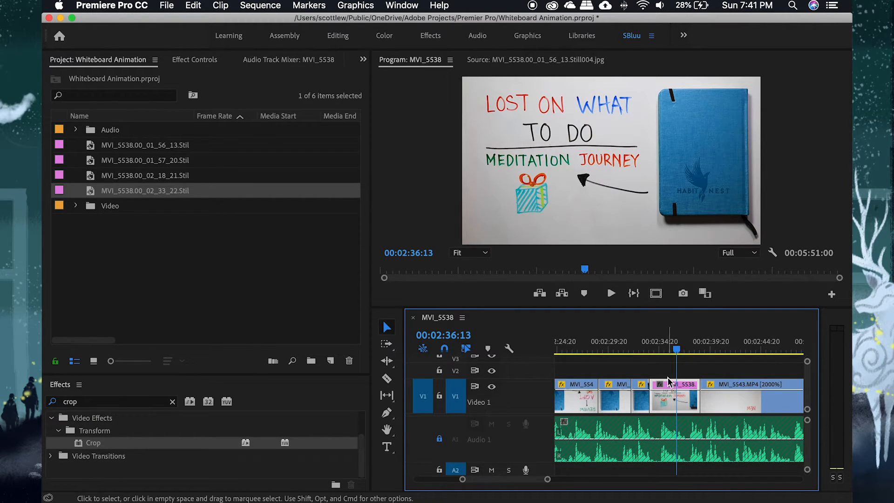
{"action": "left_click_drag", "start_coordinate": [667, 348], "coordinate": [680, 351]}
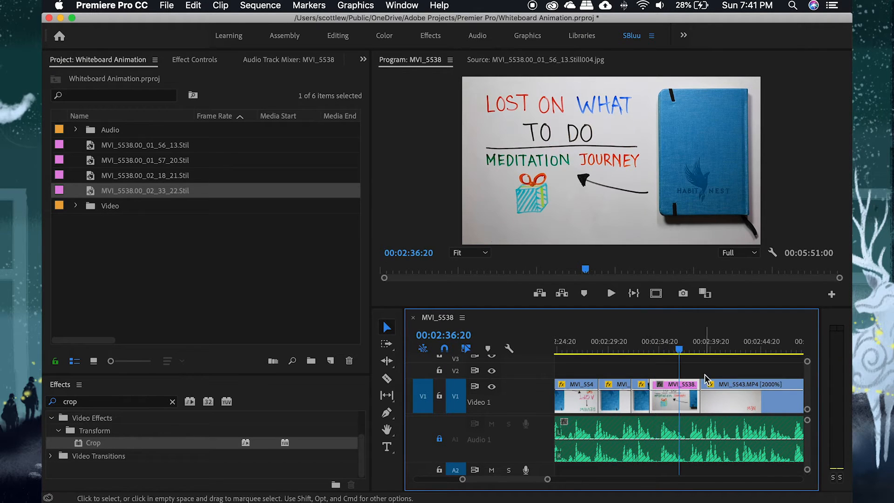
Align the end of the last Video 1 clip with the end of the audio, extend the still to meet it and save the project.
{"action": "key", "text": "minus"}
{"action": "key", "text": "minus"}
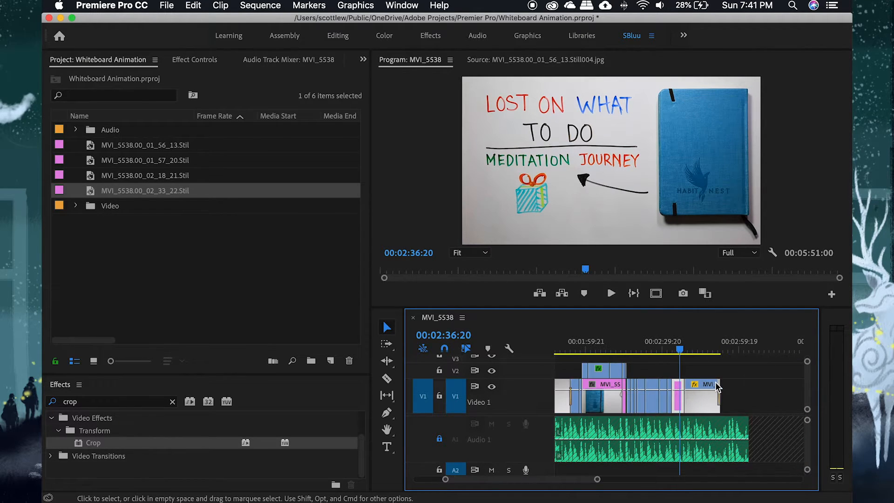
{"action": "mouse_move", "coordinate": [706, 391]}
{"action": "left_mouse_down"}
{"action": "mouse_move", "coordinate": [735, 390]}
{"action": "mouse_move", "coordinate": [712, 392]}
{"action": "left_mouse_up"}
{"action": "key", "text": "super+s"}
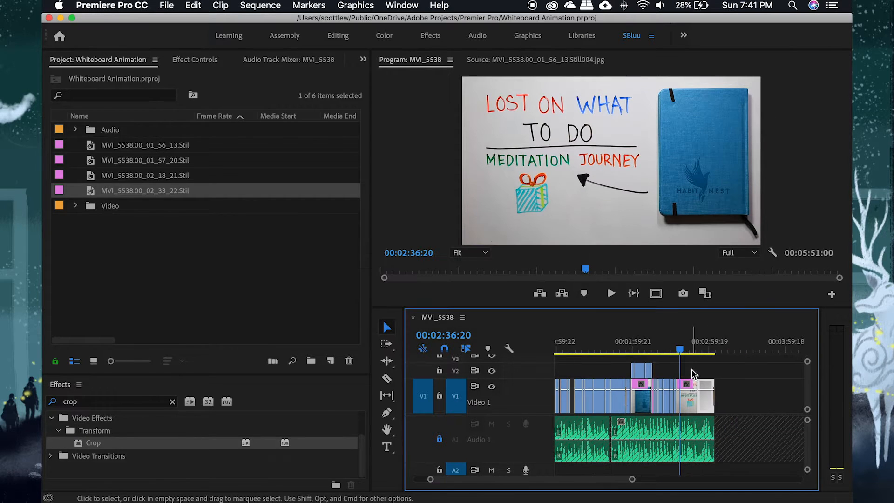
{"action": "key", "text": "equal"}
{"action": "key", "text": "equal"}
{"action": "key", "text": "equal"}
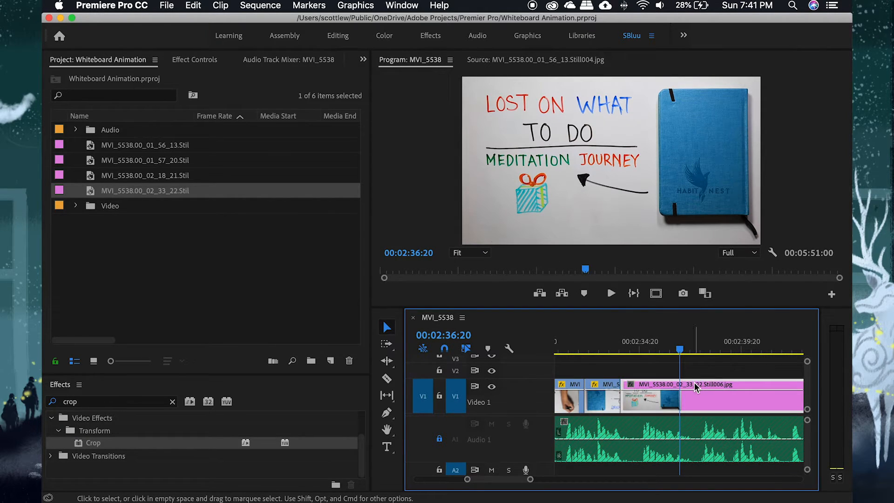
Save the project and replace the MVI_5538.00_02_33_22 still on Video 1 with a linked After Effects composition.
{"action": "left_click", "coordinate": [694, 382]}
{"action": "key", "text": "super+s"}
{"action": "mouse_move", "coordinate": [683, 351]}
{"action": "left_mouse_down"}
{"action": "mouse_move", "coordinate": [625, 353]}
{"action": "mouse_move", "coordinate": [672, 350]}
{"action": "left_mouse_up"}
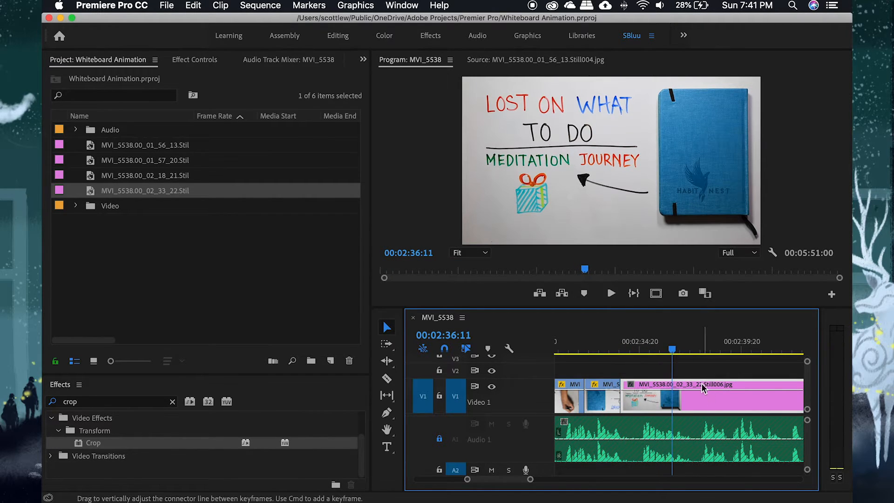
{"action": "right_click", "coordinate": [700, 381]}
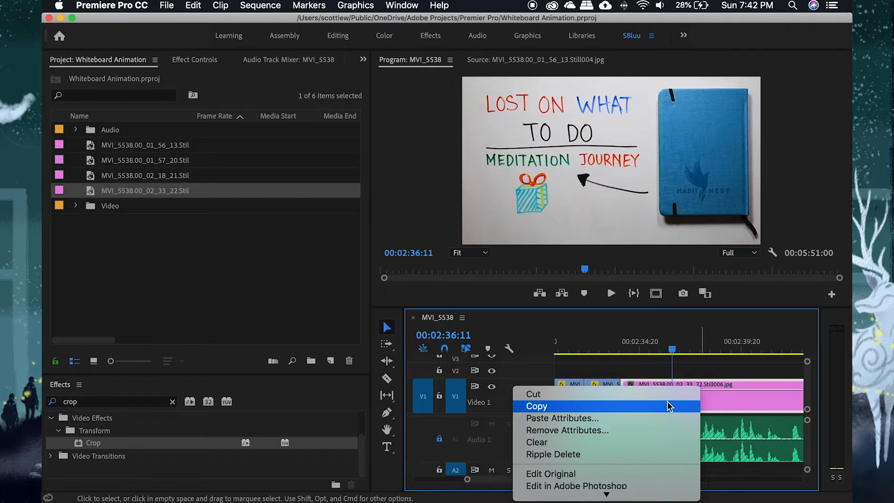
{"action": "scroll", "coordinate": [669, 407], "scroll_direction": "down", "scroll_amount": 10}
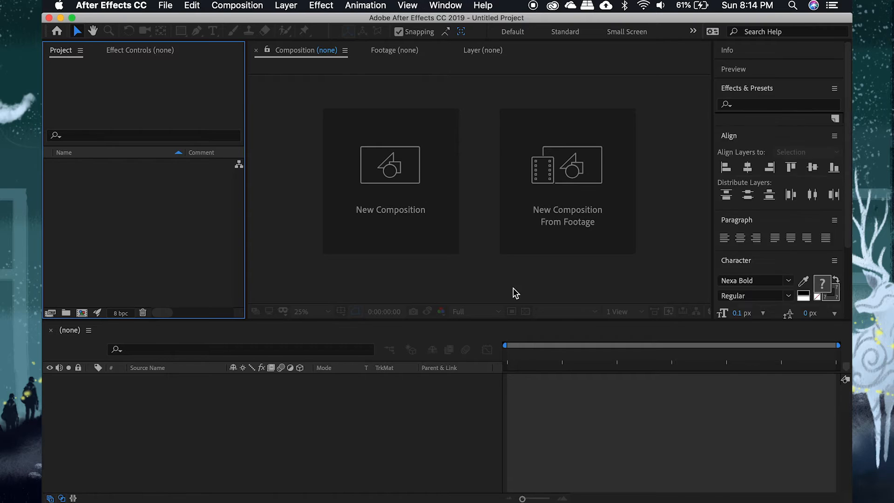
Save the After Effects project as Untitled Project.aep in a new folder named Adobe inside 44. Why Meditate.
{"action": "key", "text": "ctrl+Up"}
{"action": "left_click_drag", "start_coordinate": [514, 288], "coordinate": [509, 53]}
{"action": "left_click", "coordinate": [491, 45]}
{"action": "key", "text": "super+s"}
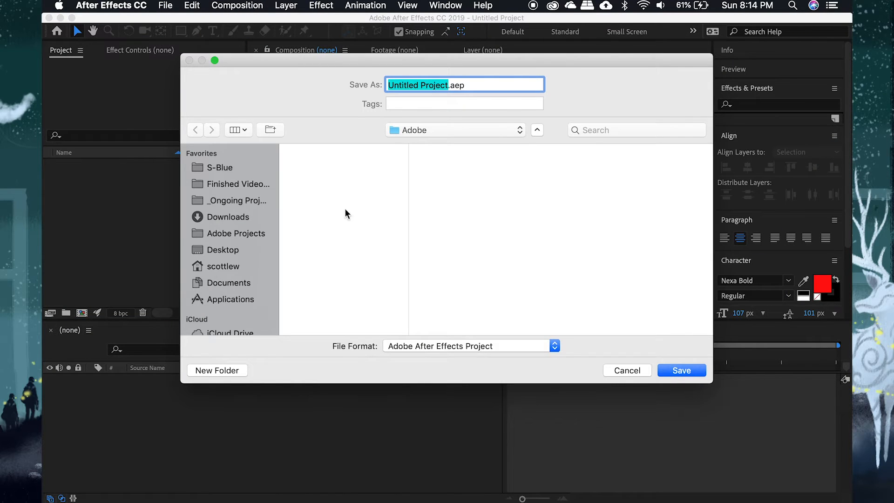
{"action": "left_click", "coordinate": [235, 200]}
{"action": "left_click", "coordinate": [348, 185]}
{"action": "left_click", "coordinate": [355, 162]}
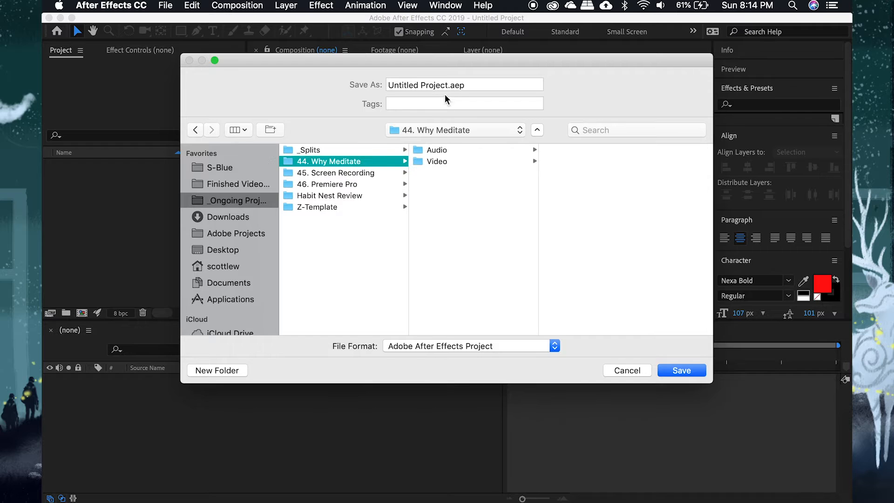
{"action": "left_click", "coordinate": [232, 369]}
{"action": "type", "text": "Adobe"}
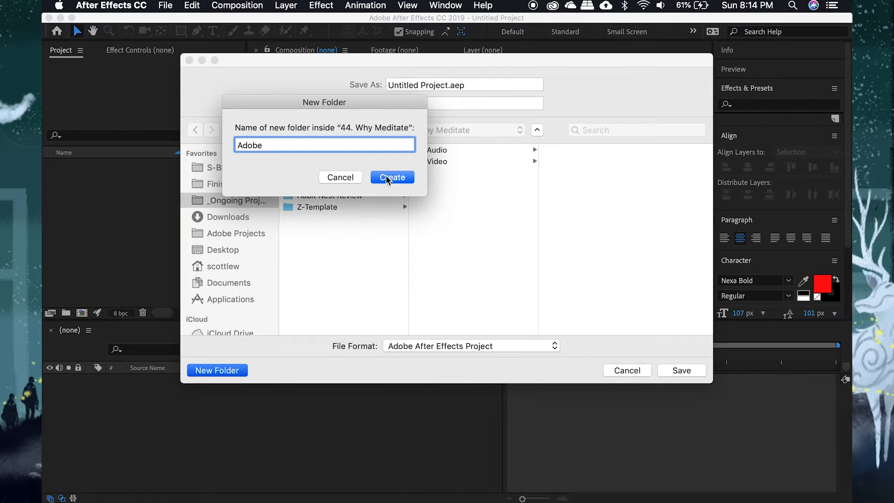
{"action": "left_click", "coordinate": [392, 178]}
{"action": "left_click", "coordinate": [682, 371]}
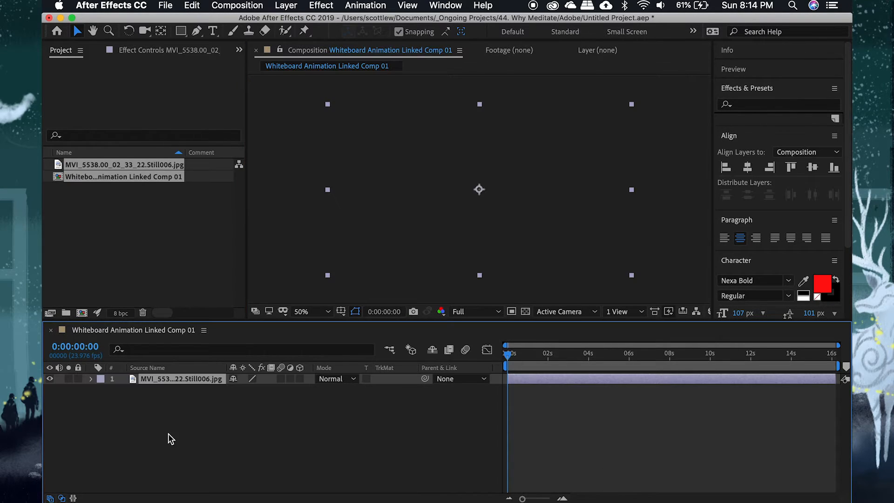
Preview the linked composition, return to its start and add a 1920 x 1080 px dark cyan solid above the still.
{"action": "key", "text": "space"}
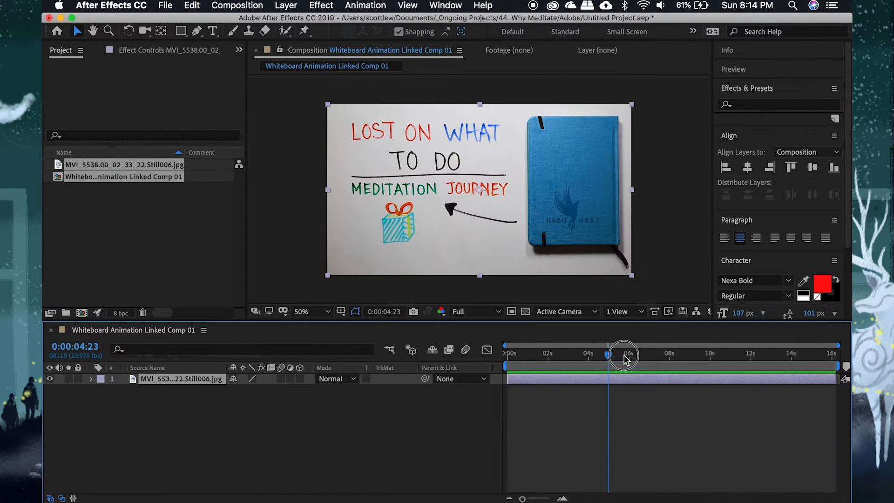
{"action": "left_click_drag", "start_coordinate": [627, 358], "coordinate": [504, 355]}
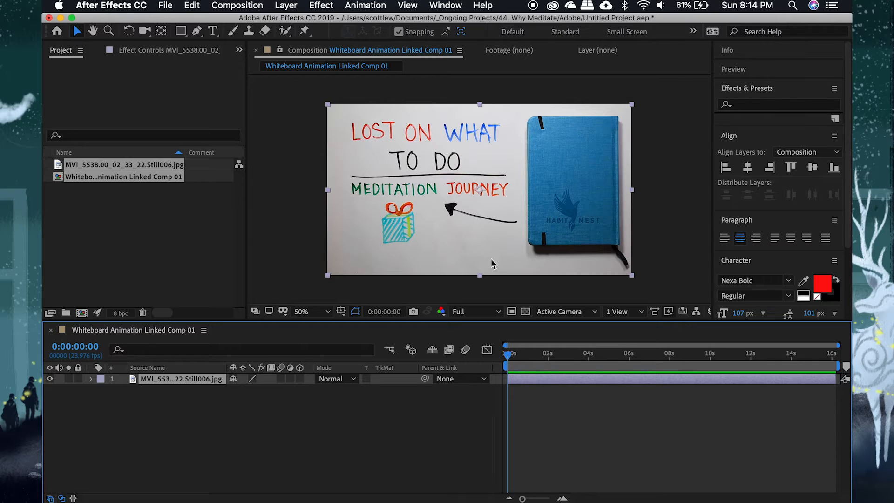
{"action": "right_click", "coordinate": [171, 409]}
{"action": "mouse_move", "coordinate": [256, 366]}
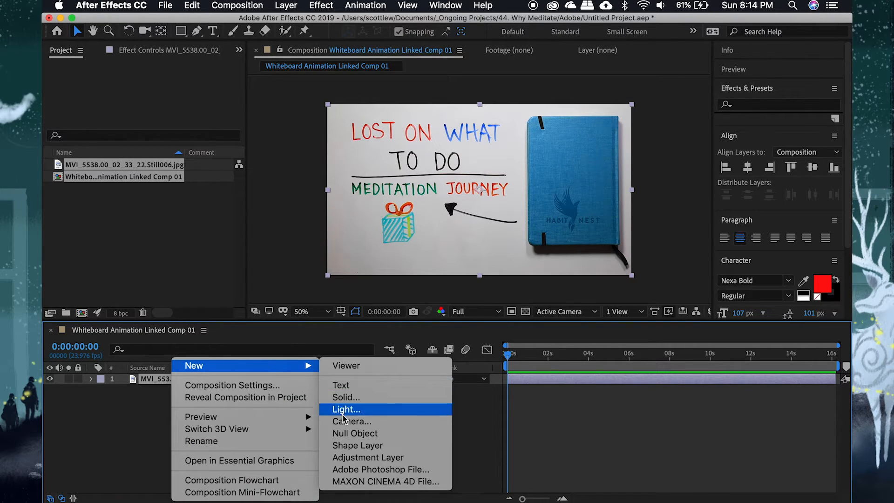
{"action": "left_click", "coordinate": [376, 397]}
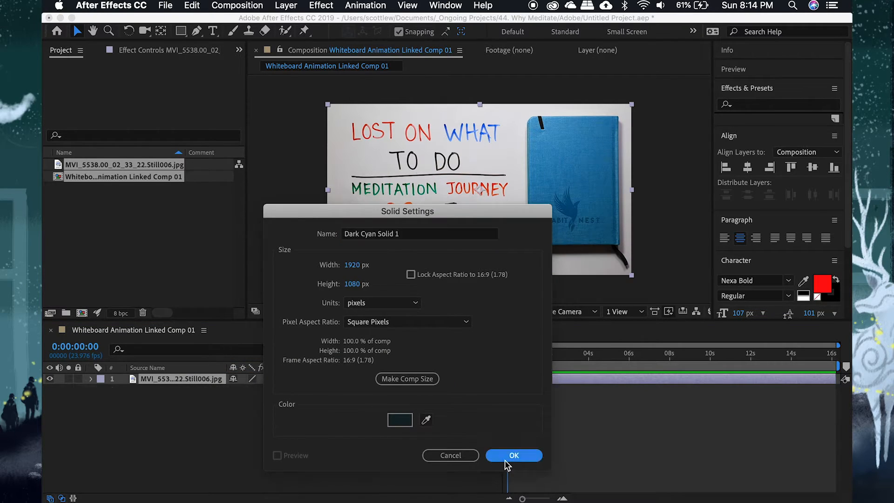
{"action": "left_click", "coordinate": [505, 459]}
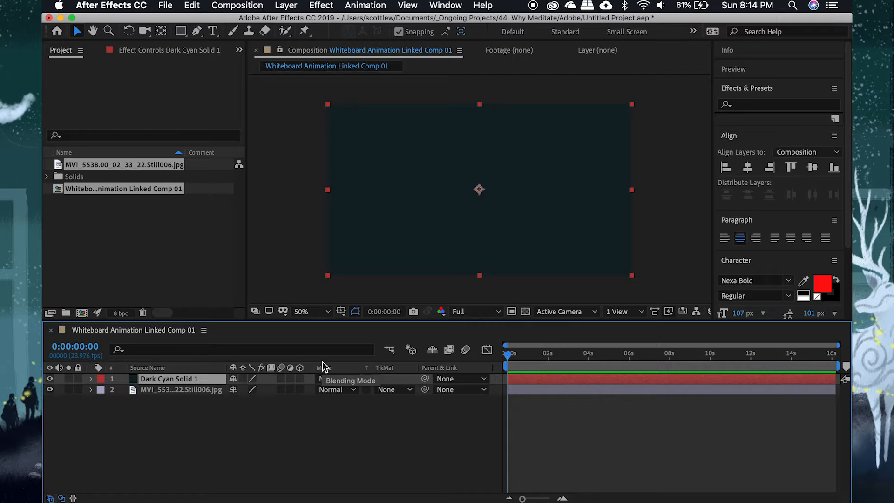
Keyframe the solid's opacity from 0% at 0:00:00:00 to 60% at 0:00:00:16.
{"action": "key", "text": "t"}
{"action": "left_click", "coordinate": [123, 389]}
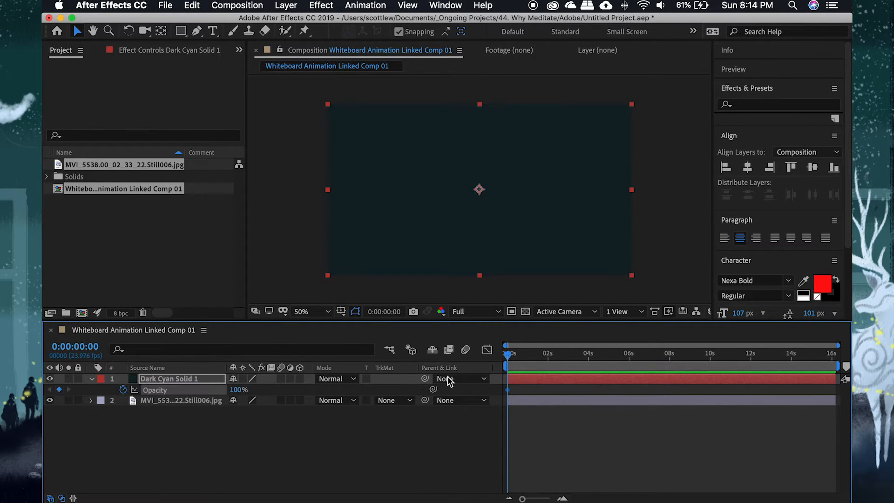
{"action": "left_click_drag", "start_coordinate": [508, 354], "coordinate": [521, 354]}
{"action": "left_click", "coordinate": [238, 389]}
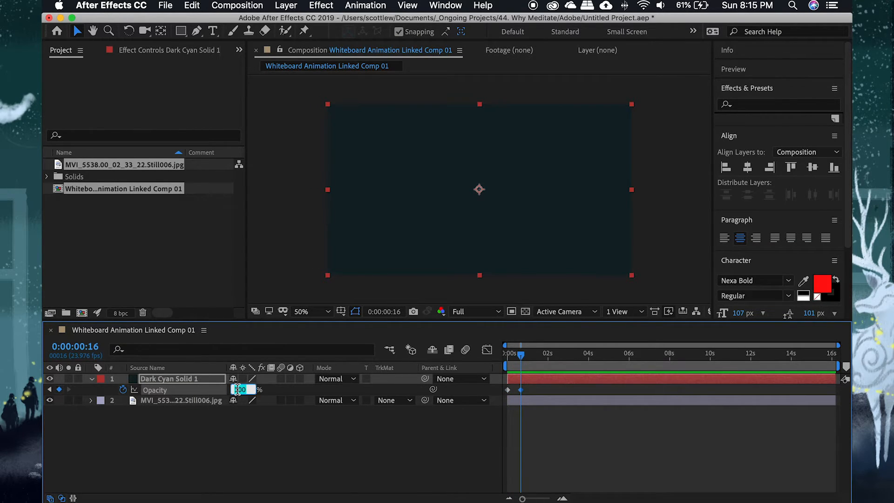
{"action": "type", "text": "60"}
{"action": "key", "text": "Return"}
{"action": "left_click", "coordinate": [49, 389]}
{"action": "left_click", "coordinate": [238, 391]}
{"action": "type", "text": "0"}
{"action": "key", "text": "Return"}
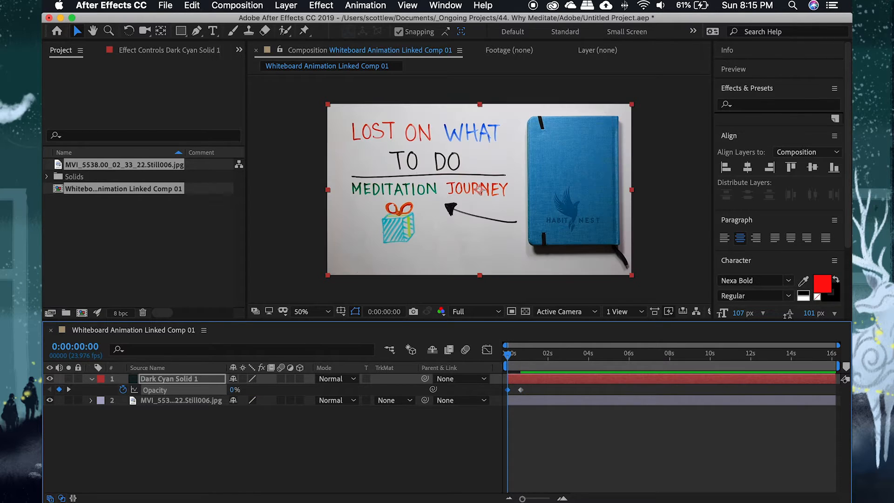
Apply Easy Ease to the solid's two opacity keyframes, save the project and play back the fade.
{"action": "left_click", "coordinate": [542, 391]}
{"action": "left_click_drag", "start_coordinate": [542, 394], "coordinate": [476, 396]}
{"action": "key", "text": "F9"}
{"action": "key", "text": "super+s"}
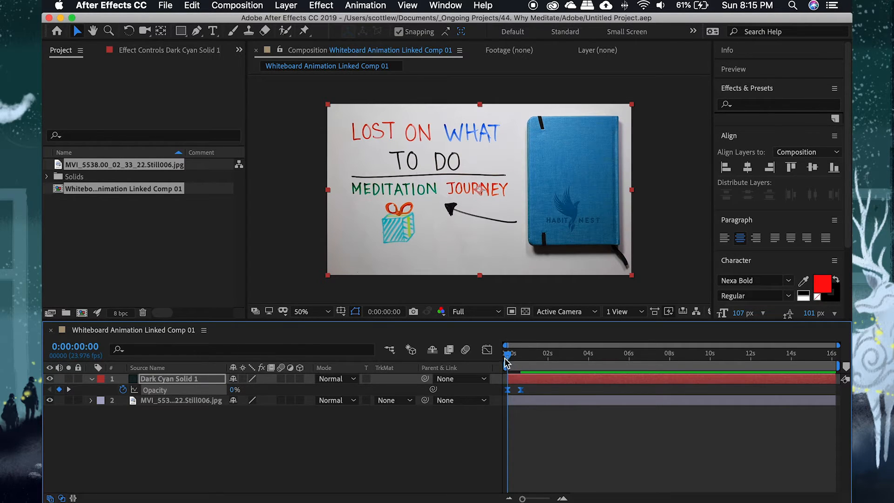
{"action": "key", "text": "space"}
{"action": "key", "text": "space"}
{"action": "key", "text": "space"}
Add a text layer reading "Link Below!" over the darkened still.
{"action": "key", "text": "super+t"}
{"action": "left_click", "coordinate": [478, 227]}
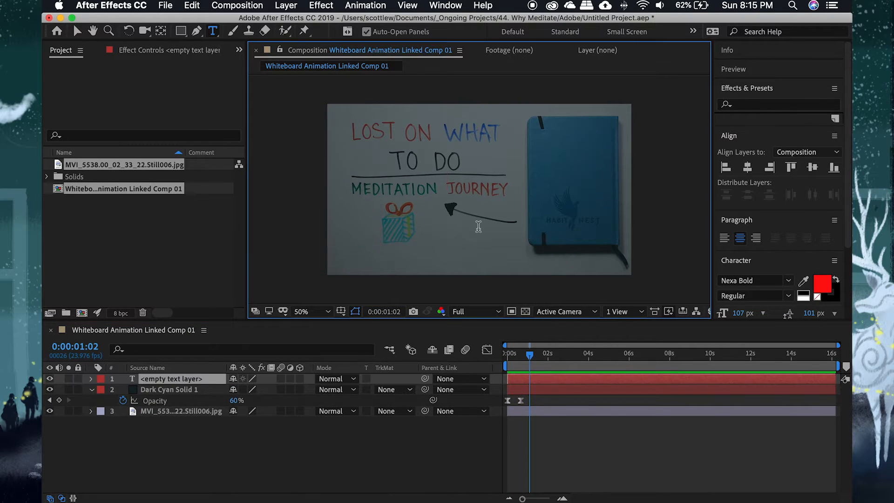
{"action": "type", "text": "Link Bel"}
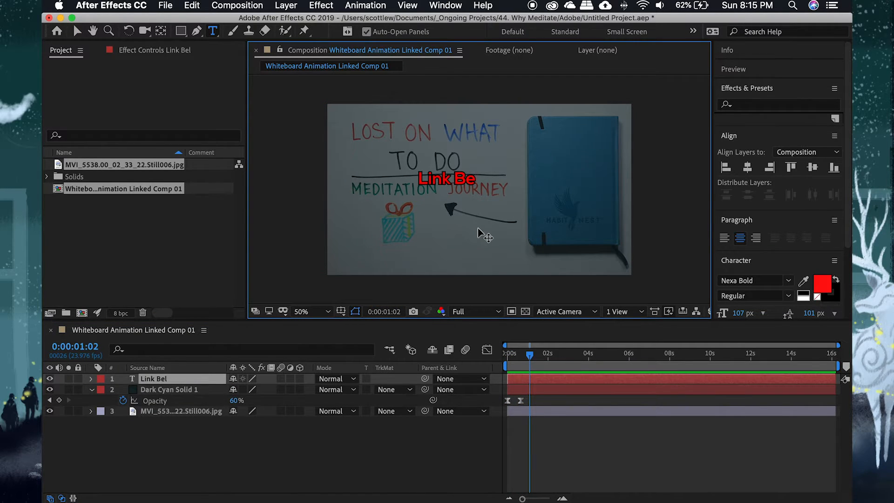
{"action": "type", "text": "ow!"}
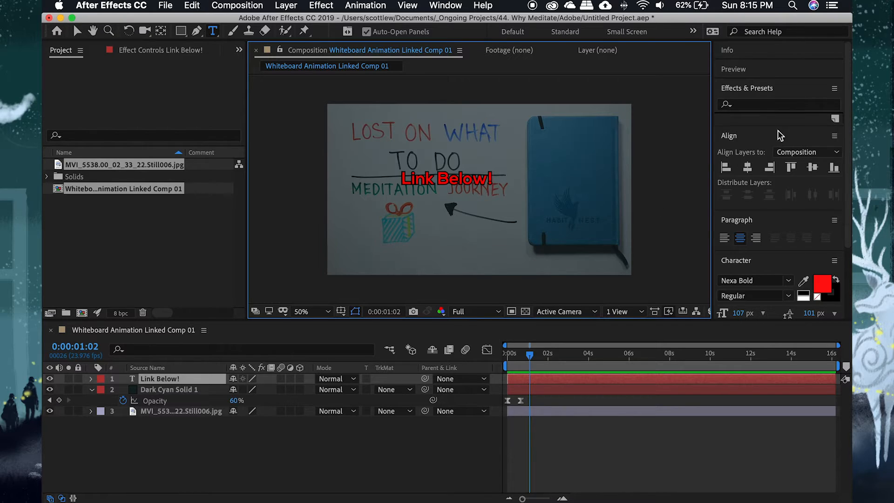
Centre the "Link Below!" text horizontally and vertically in the composition and move its anchor point to the text's middle.
{"action": "left_click", "coordinate": [748, 167]}
{"action": "left_click", "coordinate": [813, 167]}
{"action": "key", "text": "y"}
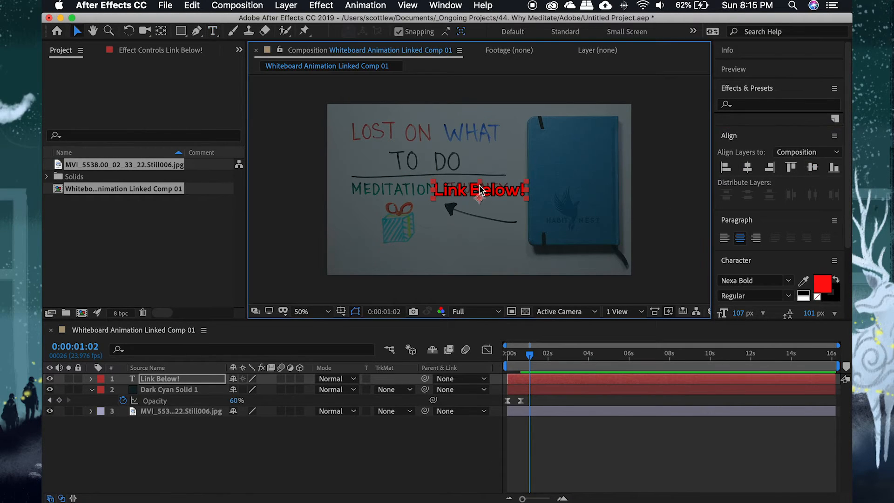
{"action": "double_click", "coordinate": [160, 34], "text": "super"}
{"action": "left_click", "coordinate": [169, 381]}
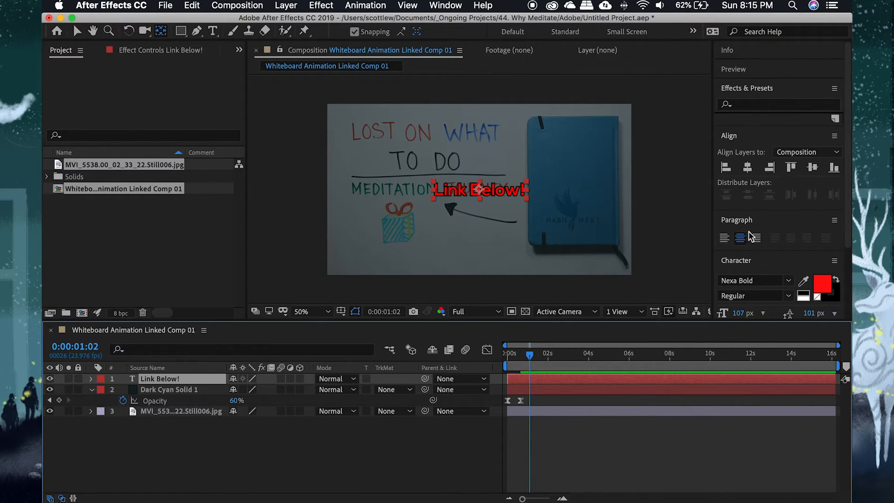
Set the "Link Below!" text to a font size of 181 px with a white FFFFFF stroke.
{"action": "scroll", "coordinate": [782, 235], "scroll_direction": "down", "scroll_amount": 3}
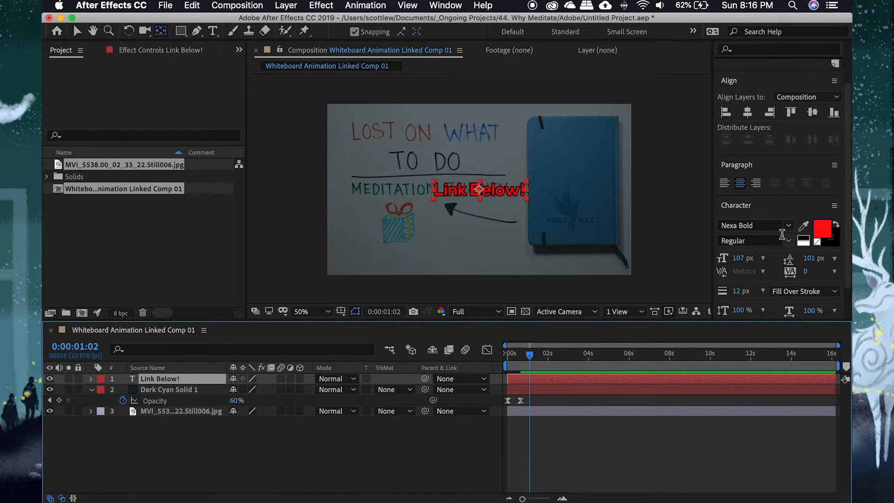
{"action": "left_click_drag", "start_coordinate": [744, 263], "coordinate": [774, 258]}
{"action": "left_click", "coordinate": [559, 430]}
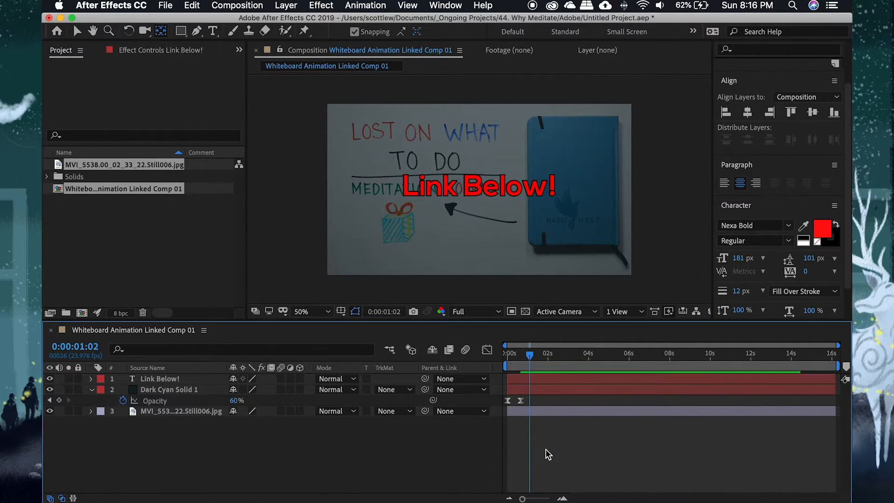
{"action": "left_click", "coordinate": [831, 238]}
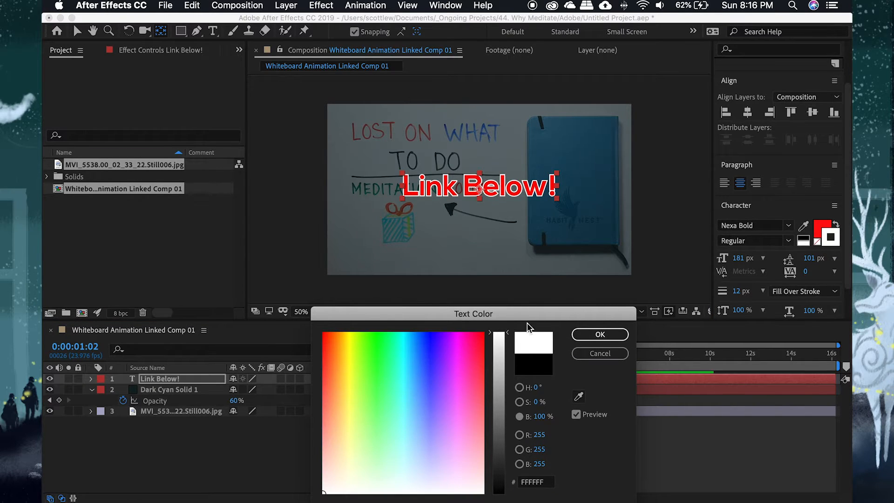
{"action": "left_click", "coordinate": [626, 334]}
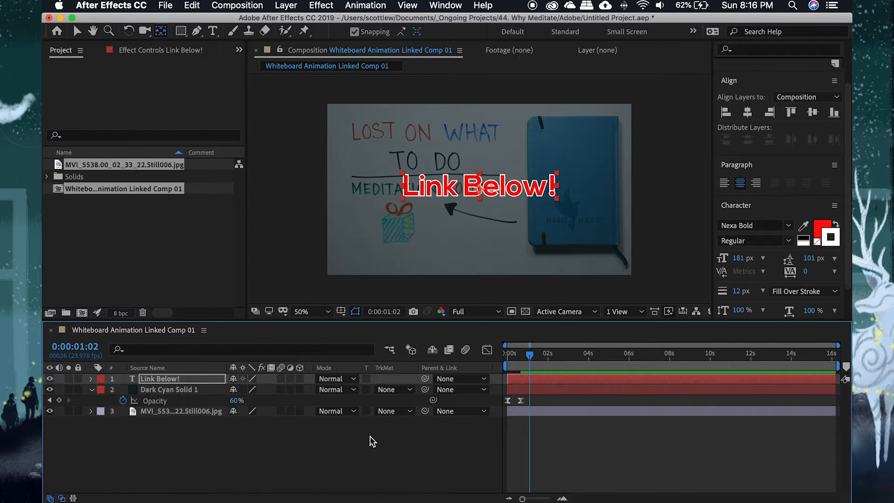
Keyframe the text's scale from 0% at 0:00:00:00 to 100% in line with the solid's second opacity keyframe, and save the project.
{"action": "left_click_drag", "start_coordinate": [531, 357], "coordinate": [507, 359]}
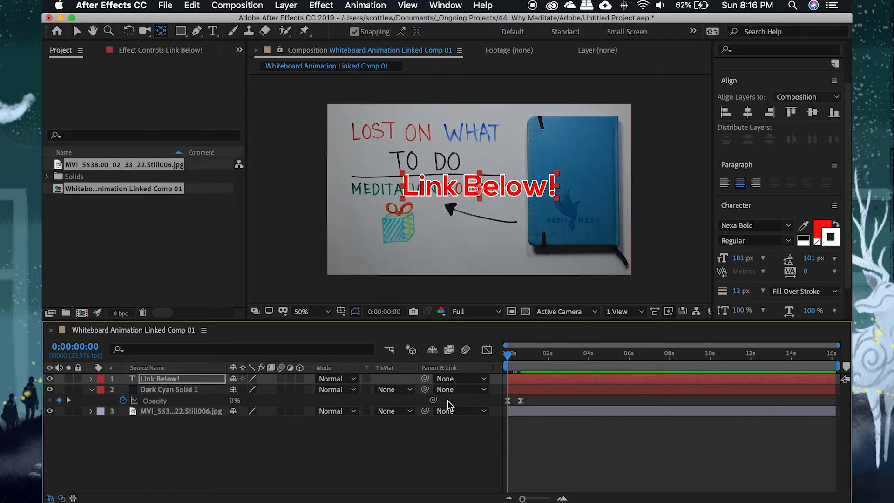
{"action": "left_click", "coordinate": [183, 435]}
{"action": "left_click", "coordinate": [155, 379]}
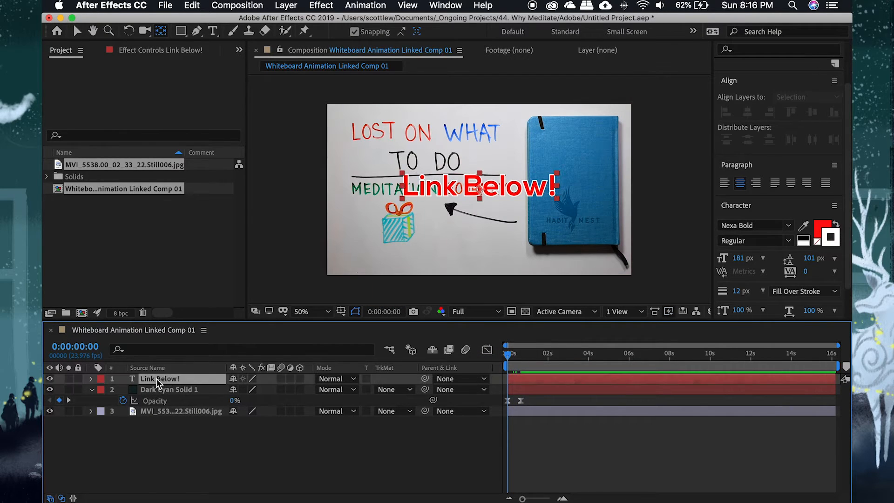
{"action": "key", "text": "s"}
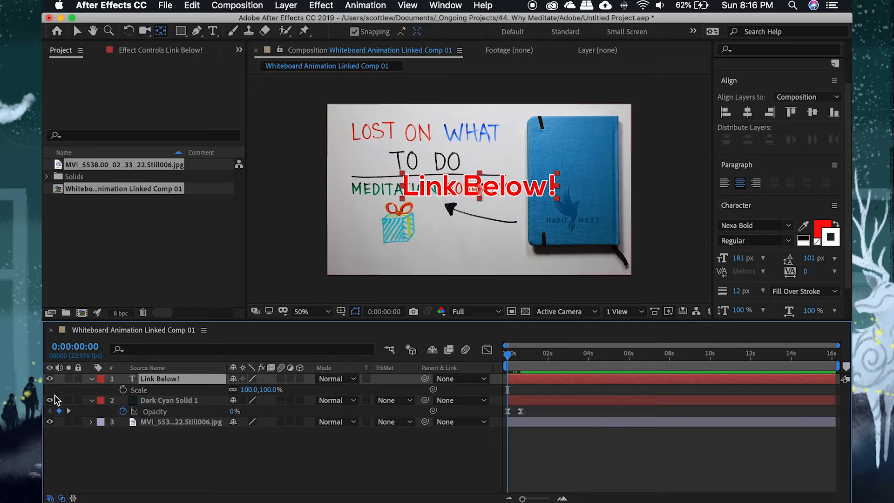
{"action": "left_click", "coordinate": [123, 390]}
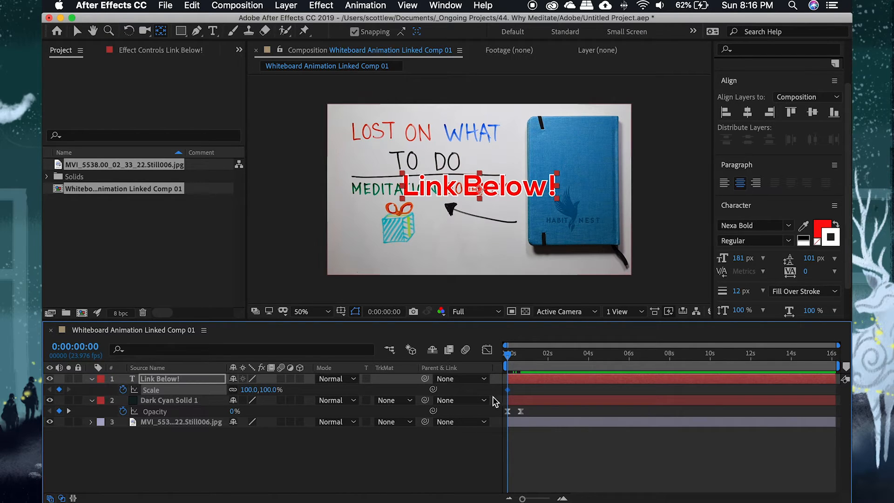
{"action": "left_click_drag", "start_coordinate": [507, 391], "coordinate": [520, 391]}
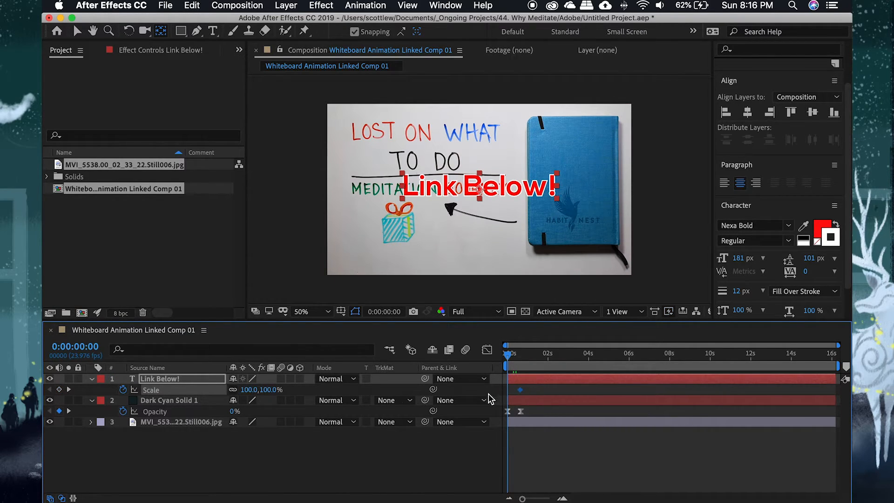
{"action": "left_click", "coordinate": [59, 389]}
{"action": "left_click", "coordinate": [265, 390]}
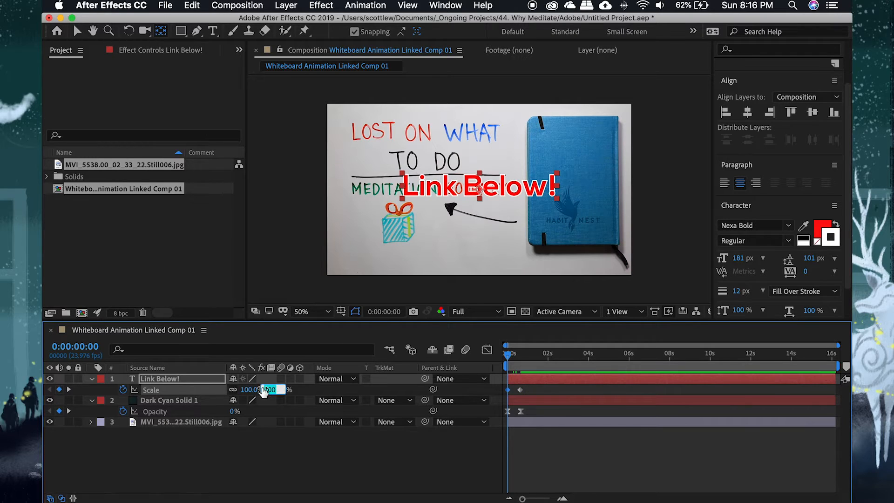
{"action": "type", "text": "0"}
{"action": "key", "text": "Return"}
{"action": "key", "text": "super+s"}
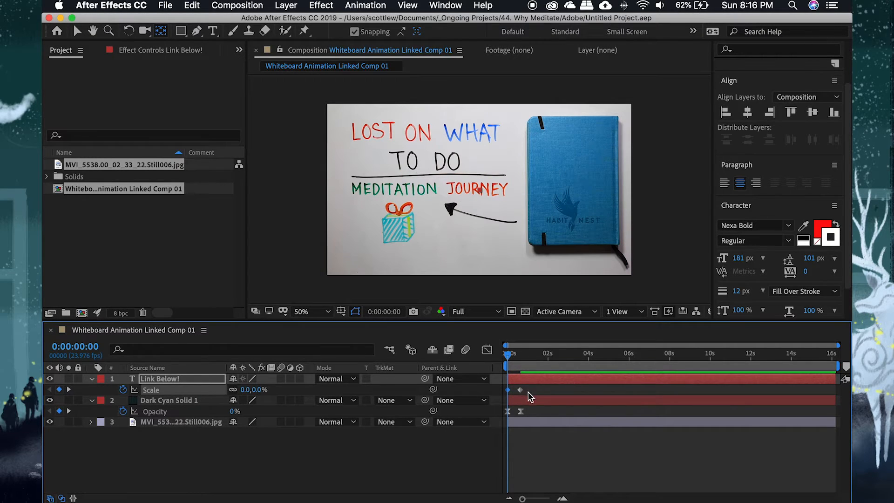
Apply Easy Ease to the text's two scale keyframes and play back the pop-in animation.
{"action": "key", "text": "F9"}
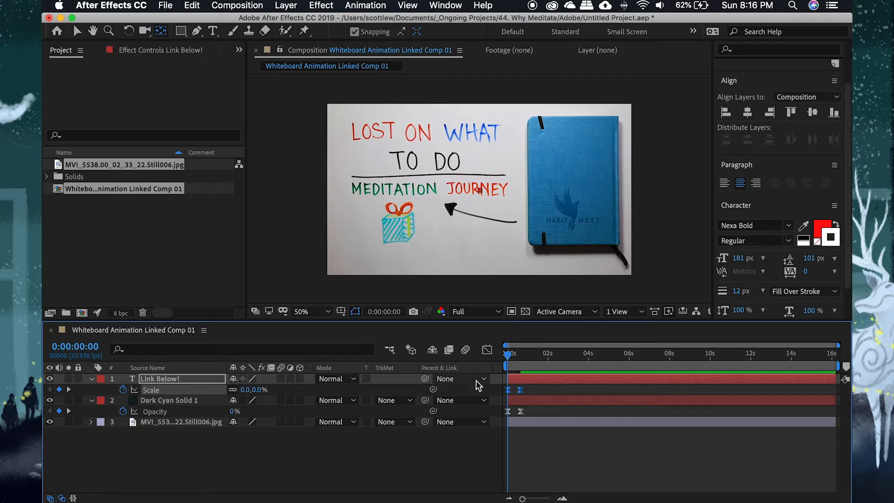
{"action": "key", "text": "space"}
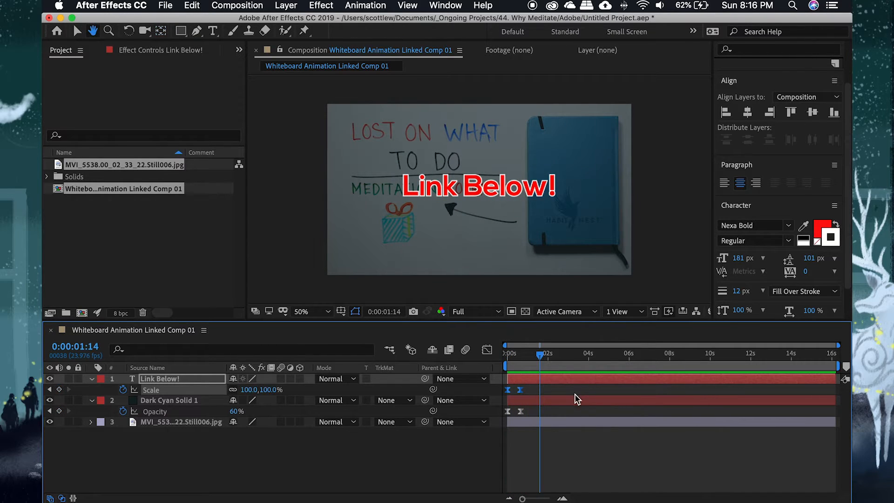
{"action": "left_click", "coordinate": [539, 446]}
{"action": "key", "text": "v"}
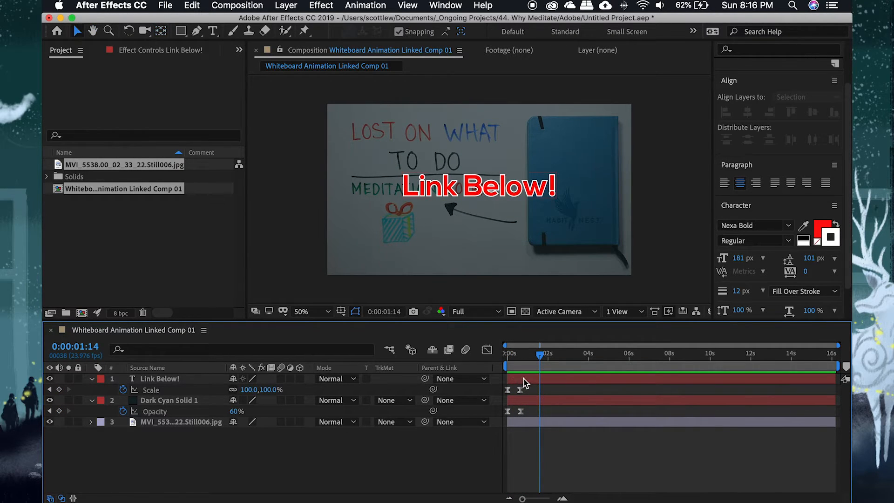
Switch to Premiere Pro and scrub through the linked composition clip to check the "Link Below!" animation in the sequence.
{"action": "left_click", "coordinate": [514, 380]}
{"action": "mouse_move", "coordinate": [530, 355]}
{"action": "left_mouse_down"}
{"action": "mouse_move", "coordinate": [504, 356]}
{"action": "mouse_move", "coordinate": [542, 358]}
{"action": "left_mouse_up"}
{"action": "key", "text": "super+Tab"}
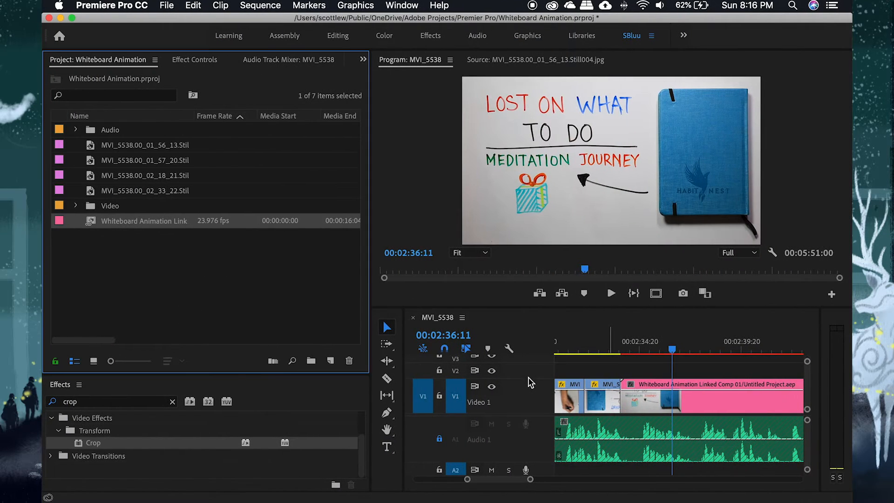
{"action": "key", "text": "minus"}
{"action": "key", "text": "minus"}
{"action": "key", "text": "minus"}
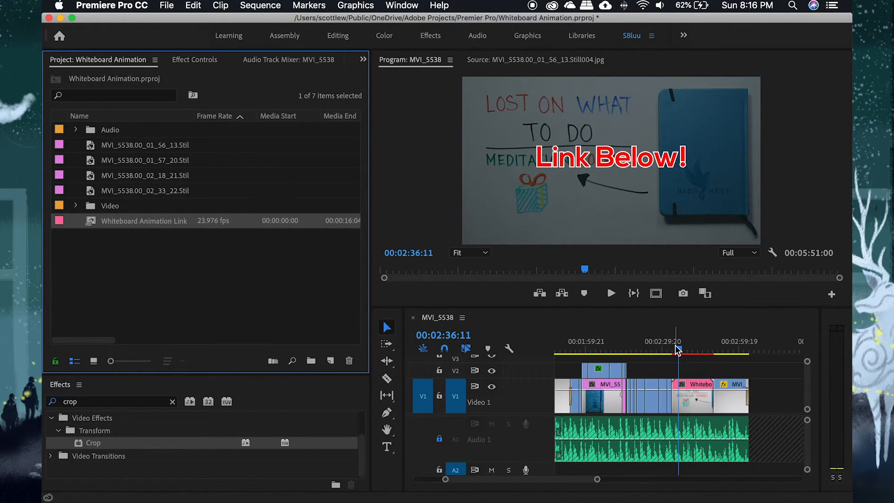
{"action": "left_click_drag", "start_coordinate": [684, 350], "coordinate": [689, 348]}
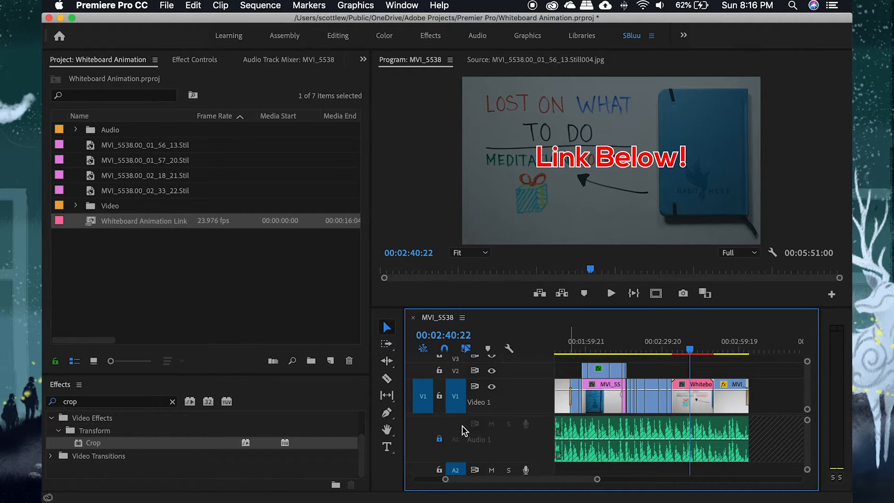
Unlock the Audio 1 track and play the linked composition against the voiceover.
{"action": "left_click", "coordinate": [491, 424]}
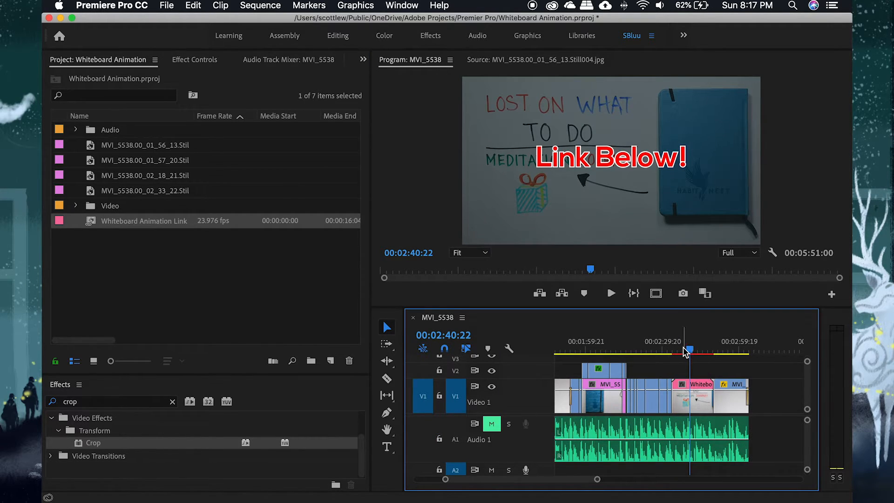
{"action": "mouse_move", "coordinate": [684, 348]}
{"action": "left_mouse_down"}
{"action": "mouse_move", "coordinate": [677, 352]}
{"action": "mouse_move", "coordinate": [689, 354]}
{"action": "left_mouse_up"}
{"action": "left_click_drag", "start_coordinate": [687, 347], "coordinate": [705, 345]}
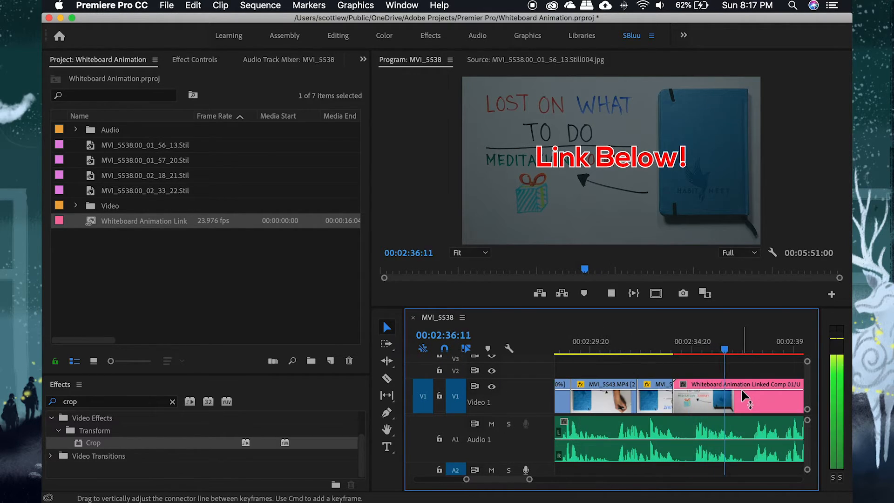
{"action": "key", "text": "space"}
{"action": "left_click", "coordinate": [696, 351]}
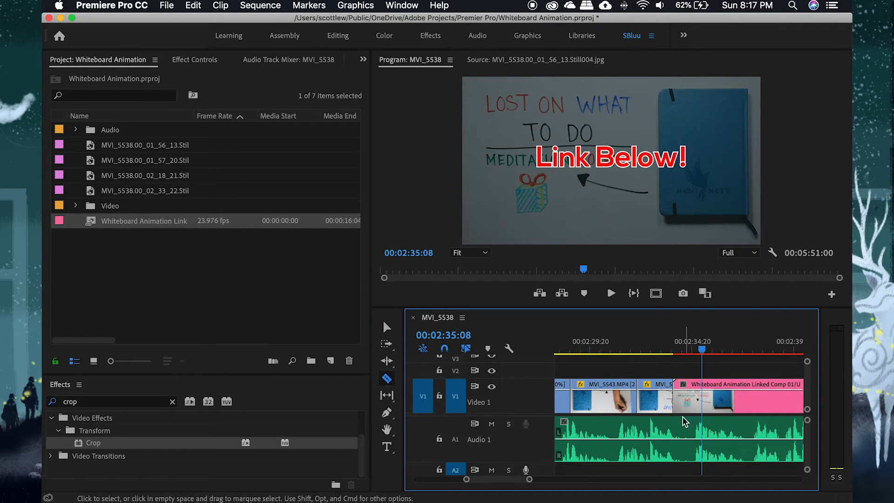
Split the Audio 1 voiceover at both ends of the linked composition clip and copy that segment into the After Effects composition.
{"action": "key", "text": "c"}
{"action": "key", "text": "minus"}
{"action": "key", "text": "minus"}
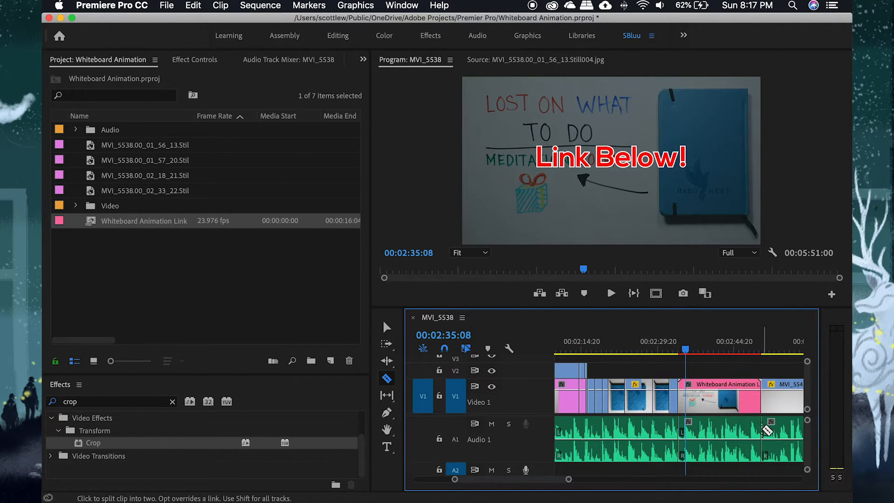
{"action": "key", "text": "v"}
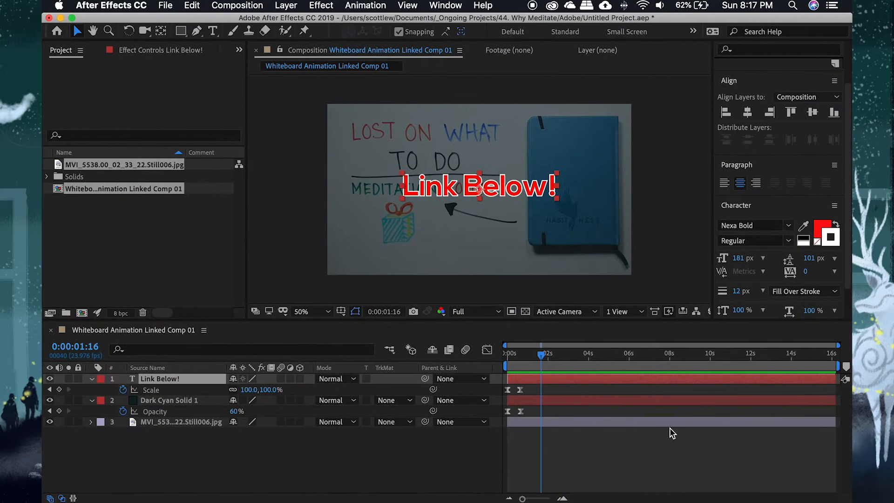
{"action": "left_click", "coordinate": [409, 442]}
{"action": "key", "text": "super+v"}
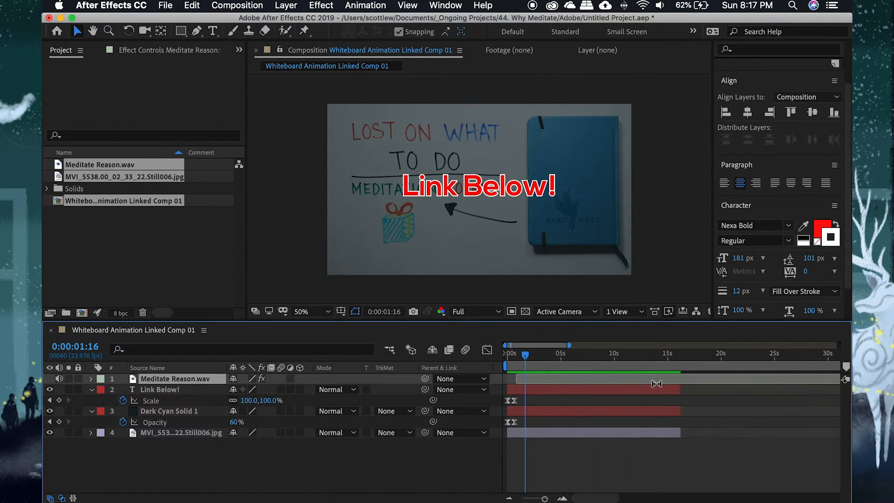
Move the Meditate Reason.wav layer to the start of the composition at 0:00:00:00.
{"action": "key", "text": "minus"}
{"action": "key", "text": "minus"}
{"action": "key", "text": "minus"}
{"action": "left_click_drag", "start_coordinate": [801, 384], "coordinate": [538, 385]}
{"action": "key", "text": "equal"}
{"action": "key", "text": "equal"}
{"action": "key", "text": "equal"}
{"action": "key", "text": "Home"}
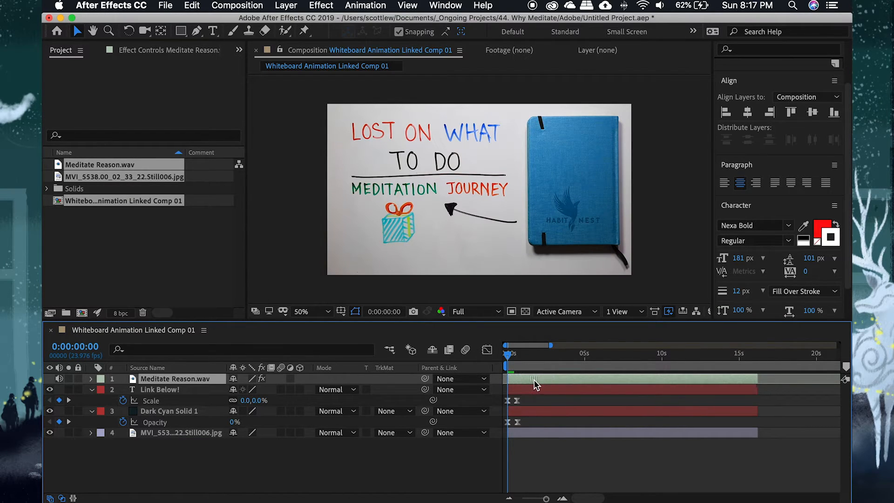
Play the composition with its voiceover and move the "Thank you!" text lower beneath "Link Below!".
{"action": "key", "text": "equal"}
{"action": "key", "text": "equal"}
{"action": "key", "text": "equal"}
{"action": "key", "text": "space"}
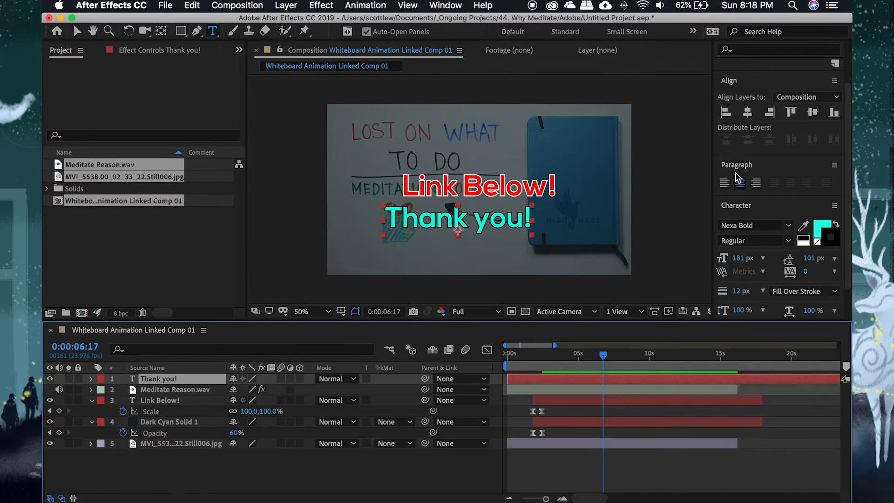
{"action": "left_click_drag", "start_coordinate": [582, 206], "coordinate": [581, 233]}
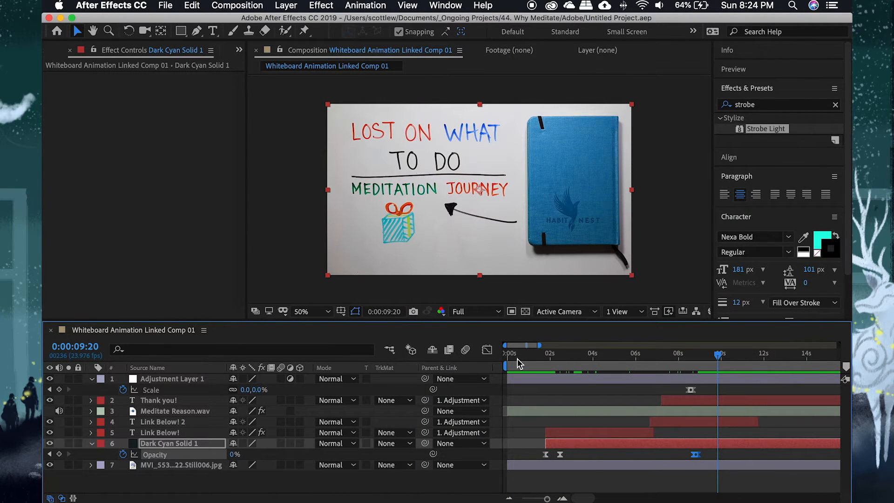
Switch back to Premiere Pro and play the linked composition's "Link Below!" and "Thank you!" texts against the voiceover.
{"action": "left_click", "coordinate": [515, 355]}
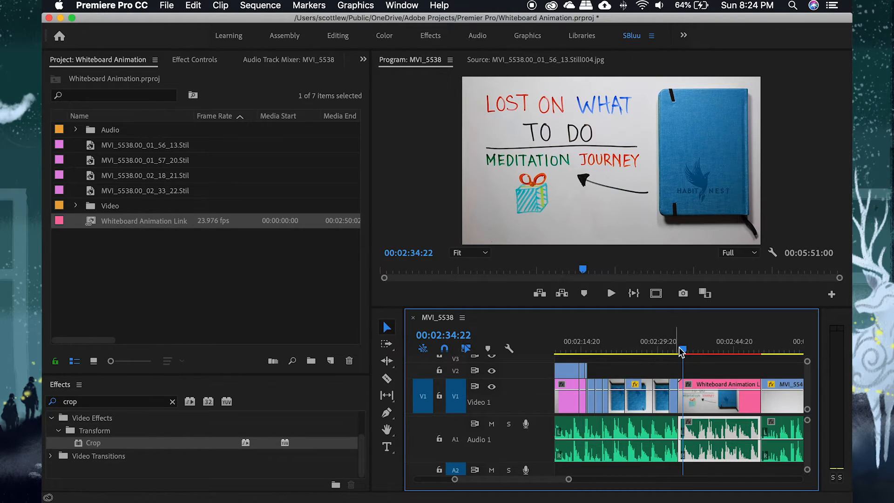
{"action": "left_click_drag", "start_coordinate": [684, 353], "coordinate": [716, 354]}
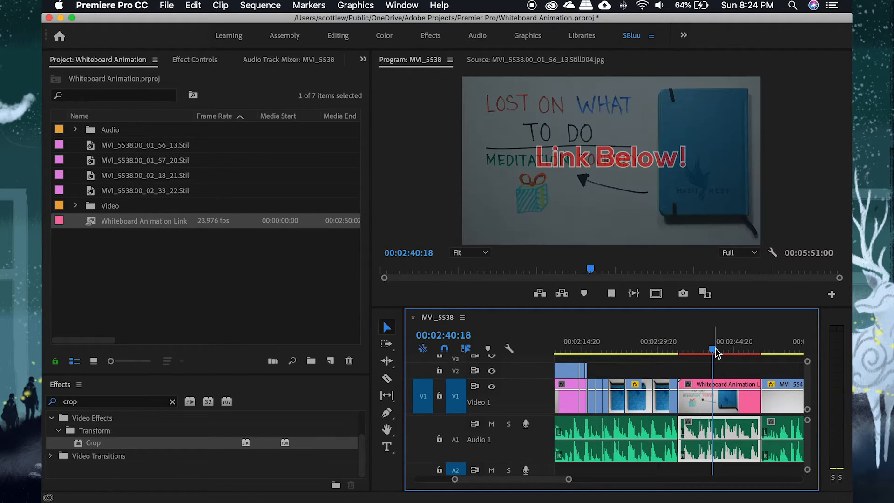
{"action": "key", "text": "space"}
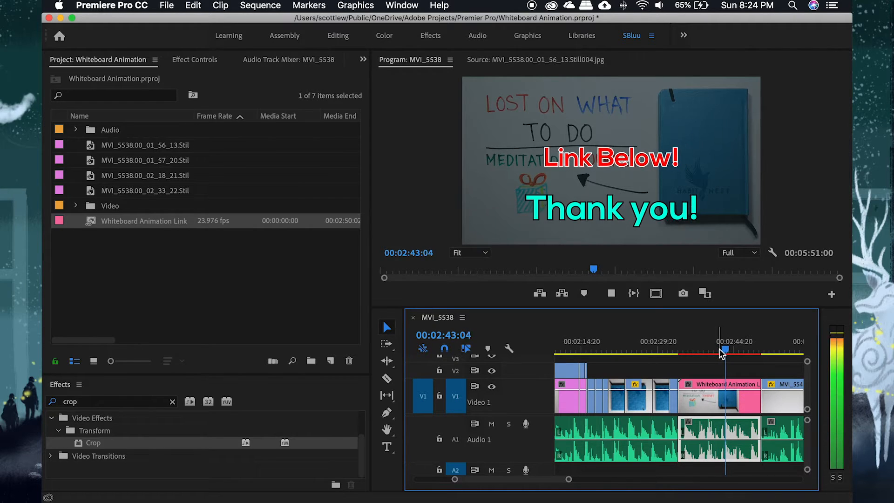
{"action": "key", "text": "space"}
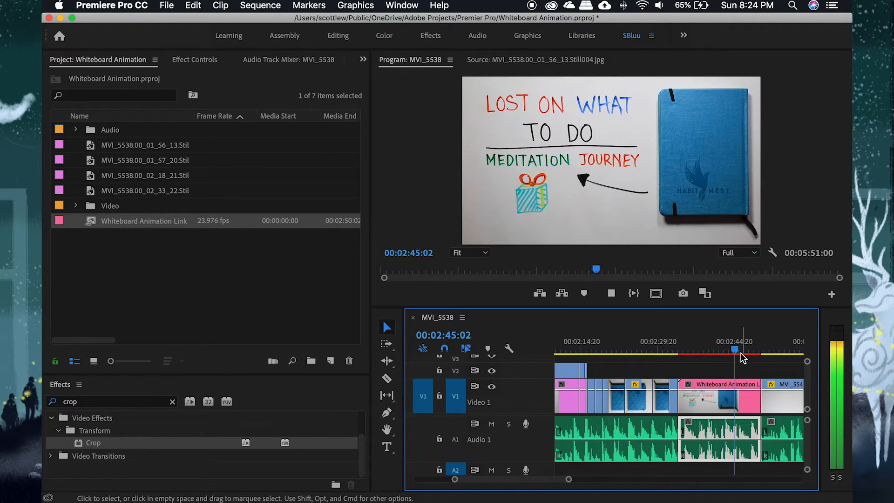
Split the linked composition clip at 00:02:45:02, delete its remainder and close the gap with the following clip.
{"action": "left_click", "coordinate": [743, 405]}
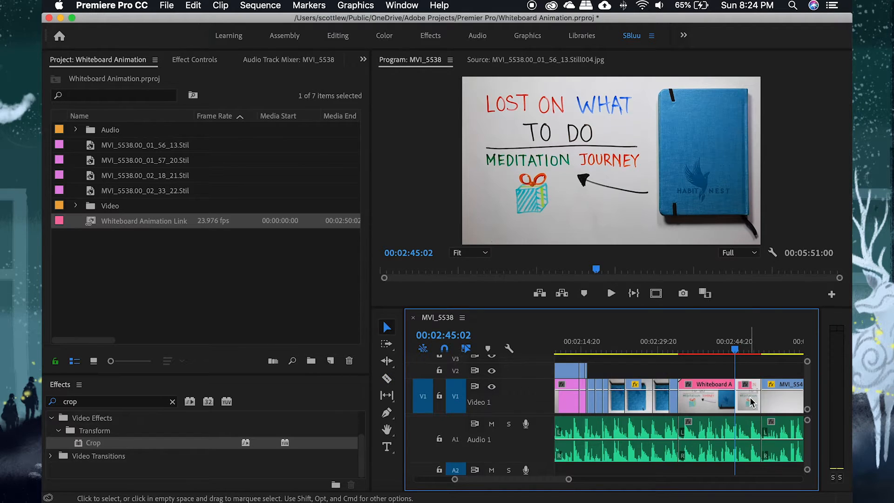
{"action": "key", "text": "BackSpace"}
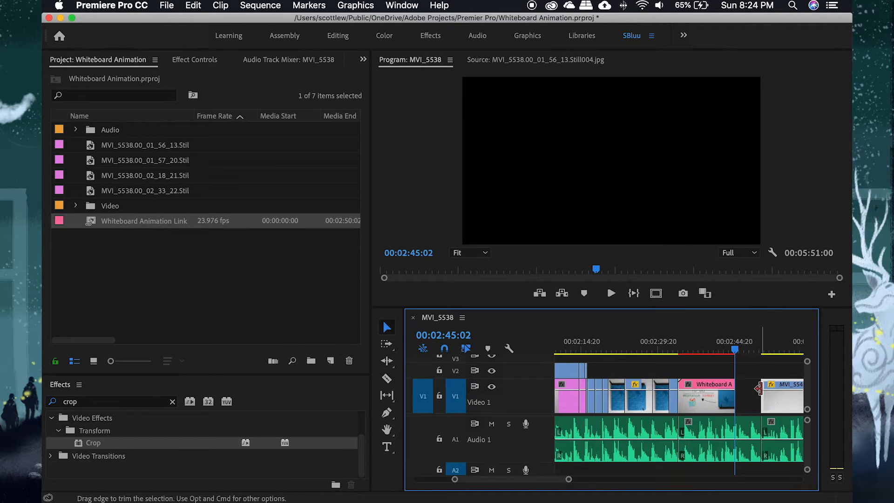
{"action": "left_click_drag", "start_coordinate": [763, 394], "coordinate": [735, 390]}
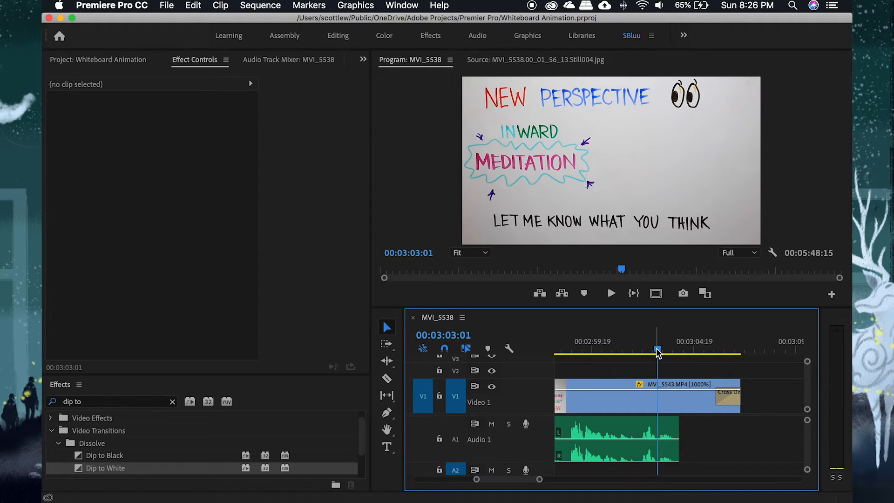
Play and scrub through the final whiteboard clip to check its timing against the end of the voiceover.
{"action": "key", "text": "space"}
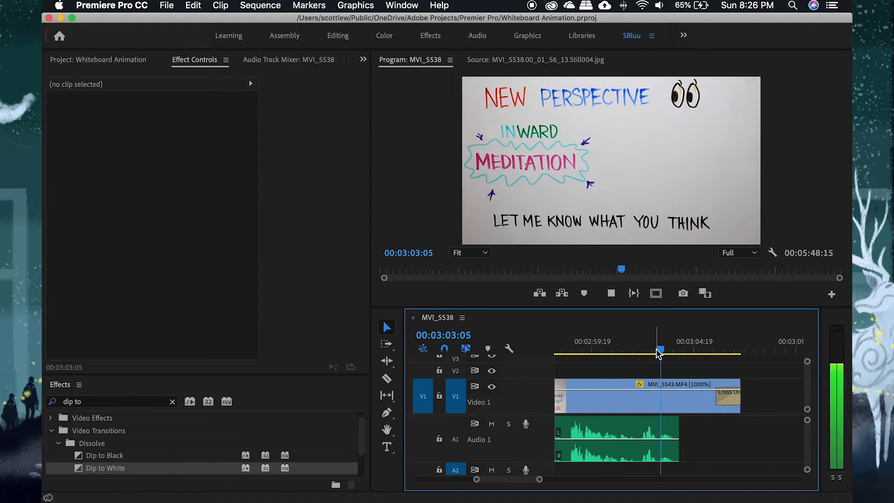
{"action": "left_click", "coordinate": [639, 350]}
{"action": "left_click_drag", "start_coordinate": [639, 350], "coordinate": [745, 353]}
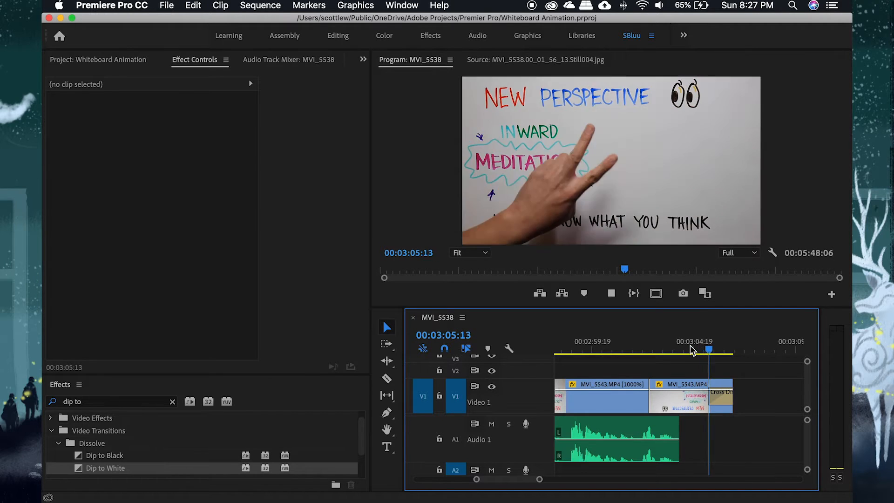
Add a two-line "Thank you for Watching!" text beside MEDITATION at 00:03:03:18 and open its text and alignment settings.
{"action": "left_click_drag", "start_coordinate": [708, 355], "coordinate": [672, 347]}
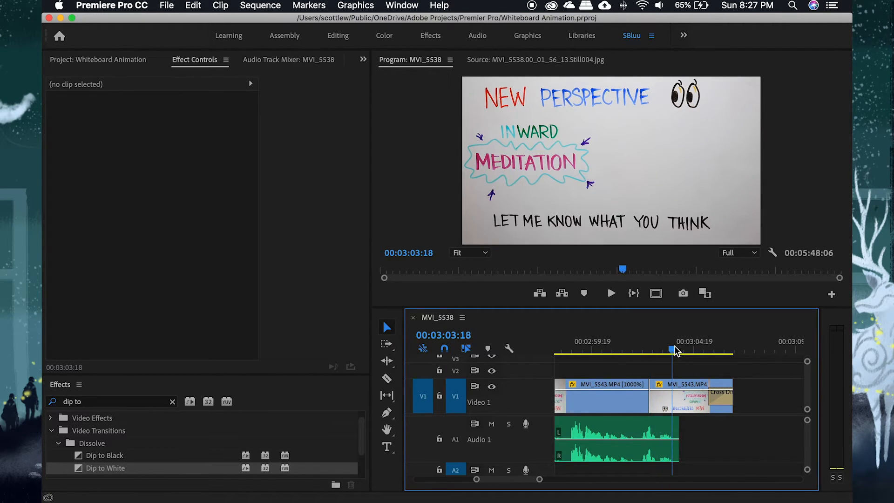
{"action": "left_click", "coordinate": [388, 449]}
{"action": "left_click", "coordinate": [626, 161]}
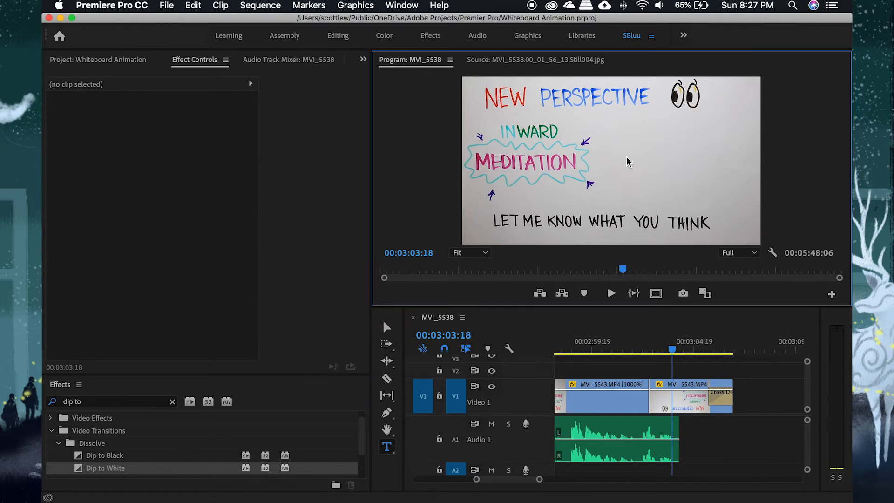
{"action": "left_click", "coordinate": [630, 171]}
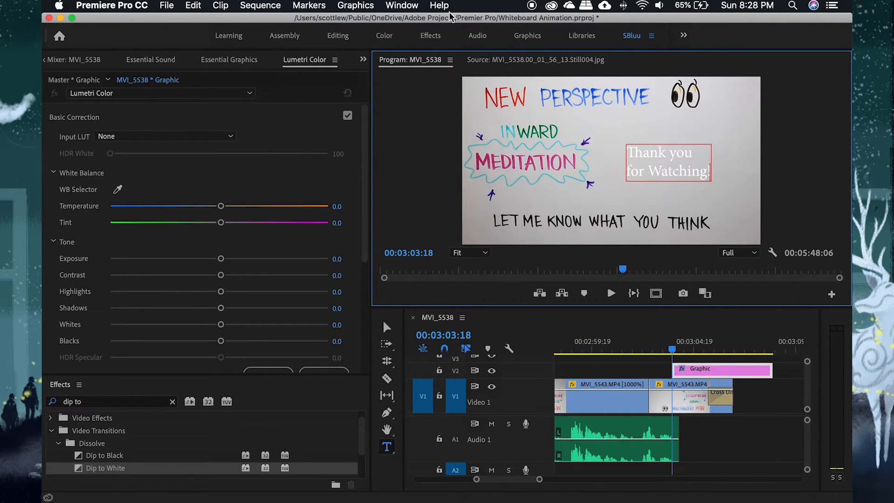
{"action": "left_click", "coordinate": [227, 65]}
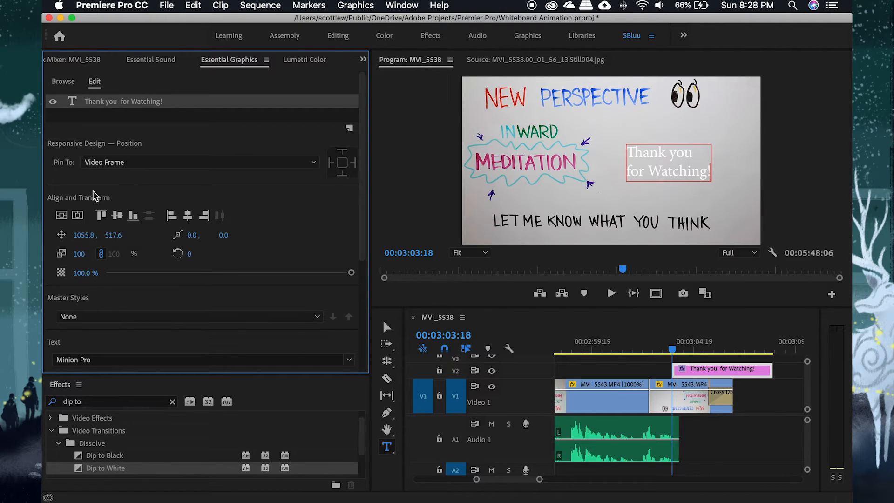
{"action": "scroll", "coordinate": [305, 253], "scroll_direction": "down", "scroll_amount": 1}
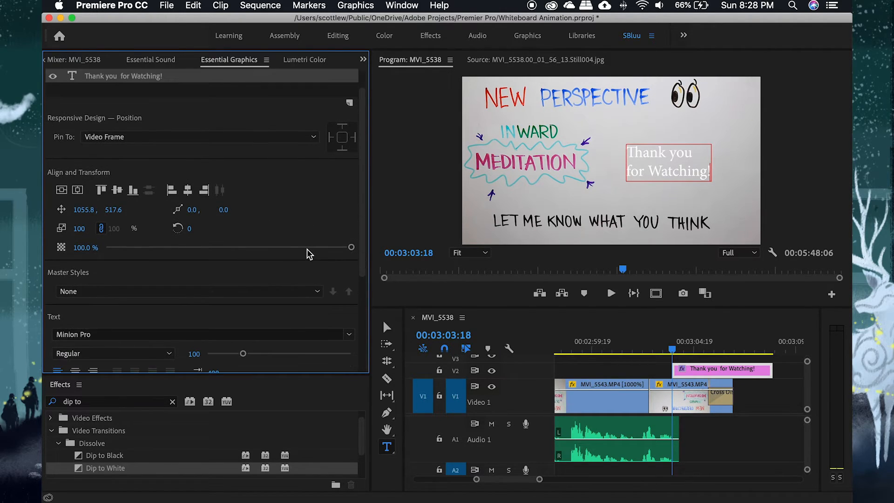
Try to centre the "Thank you for Watching!" text vertically and horizontally in the frame.
{"action": "left_click", "coordinate": [61, 191]}
{"action": "left_click", "coordinate": [78, 189]}
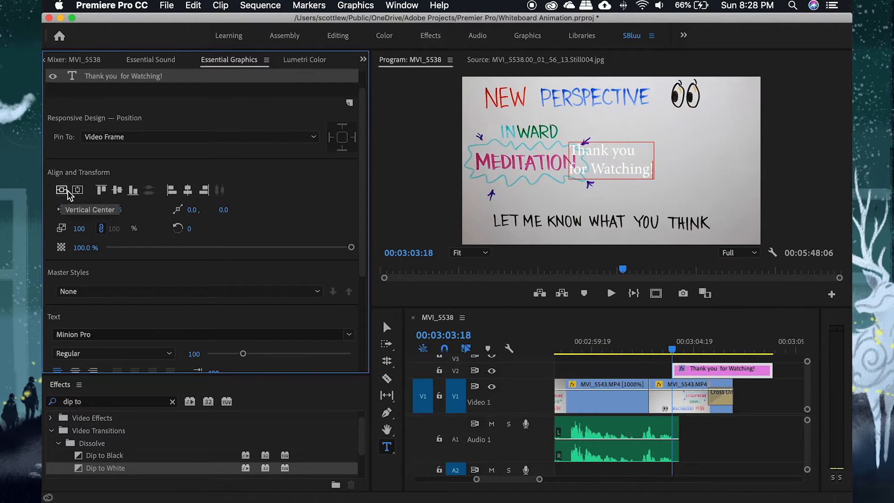
{"action": "key", "text": "super+z"}
{"action": "key", "text": "super+z"}
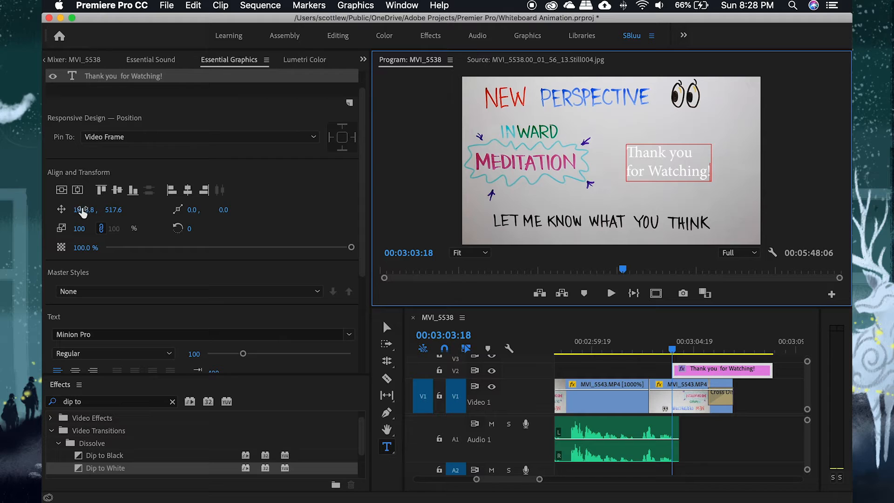
Position the "Thank you for Watching!" text at 1207.8, 465.6 and centre-align its lines.
{"action": "left_click_drag", "start_coordinate": [83, 212], "coordinate": [120, 209]}
{"action": "left_click", "coordinate": [187, 190]}
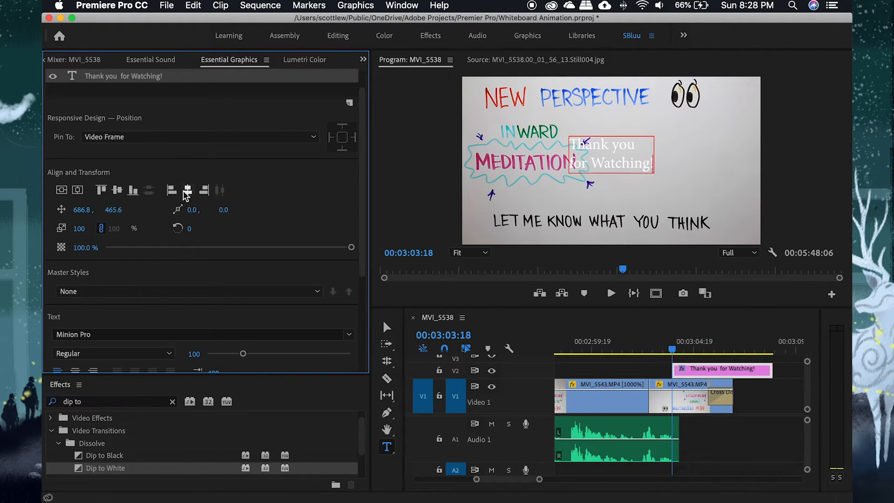
{"action": "key", "text": "super+z"}
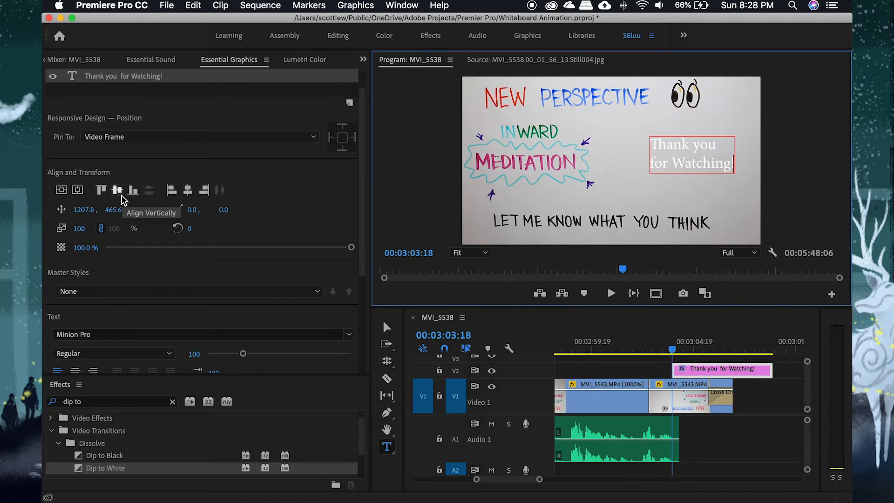
{"action": "scroll", "coordinate": [259, 239], "scroll_direction": "down", "scroll_amount": 4}
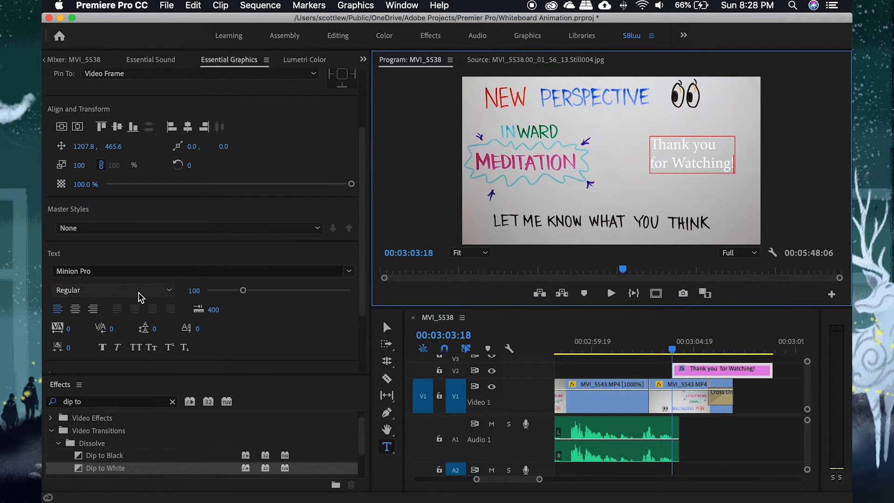
{"action": "left_click", "coordinate": [75, 310]}
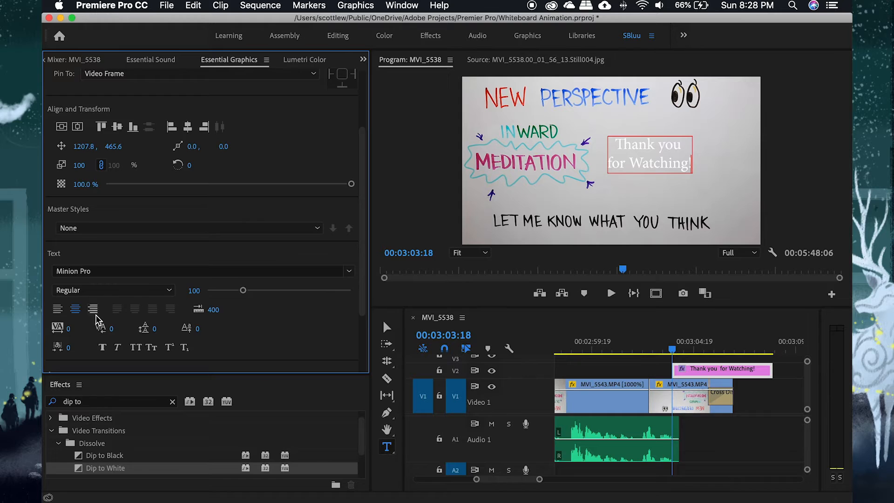
Set the fill colour of the "Thank you for Watching!" text to a medium teal.
{"action": "scroll", "coordinate": [96, 319], "scroll_direction": "down", "scroll_amount": 5}
{"action": "left_click", "coordinate": [82, 308]}
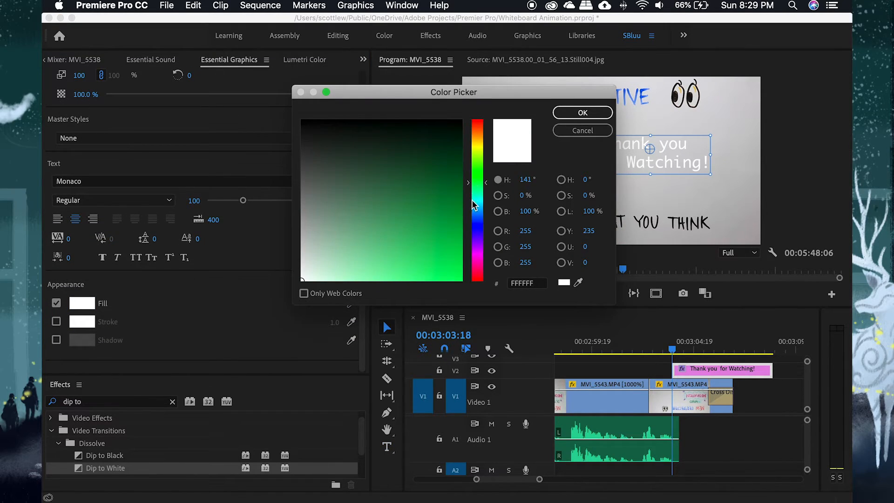
{"action": "left_click_drag", "start_coordinate": [474, 205], "coordinate": [473, 199]}
{"action": "left_click", "coordinate": [438, 236]}
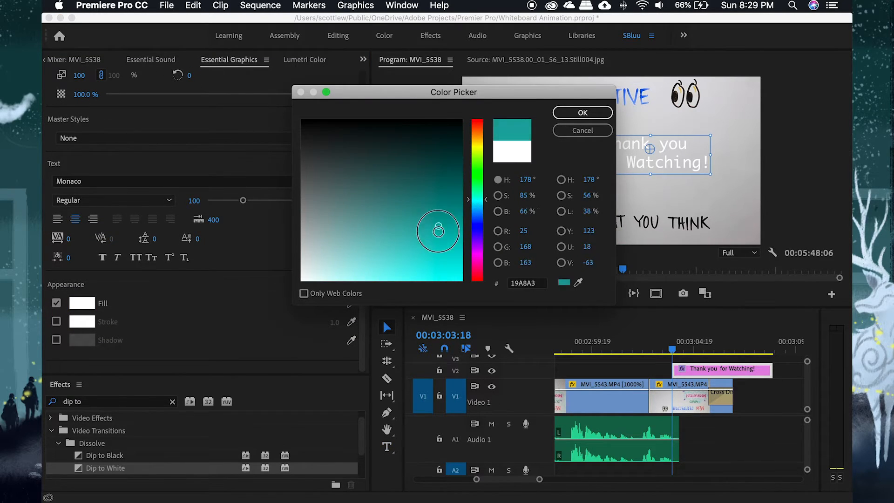
{"action": "left_click", "coordinate": [443, 213]}
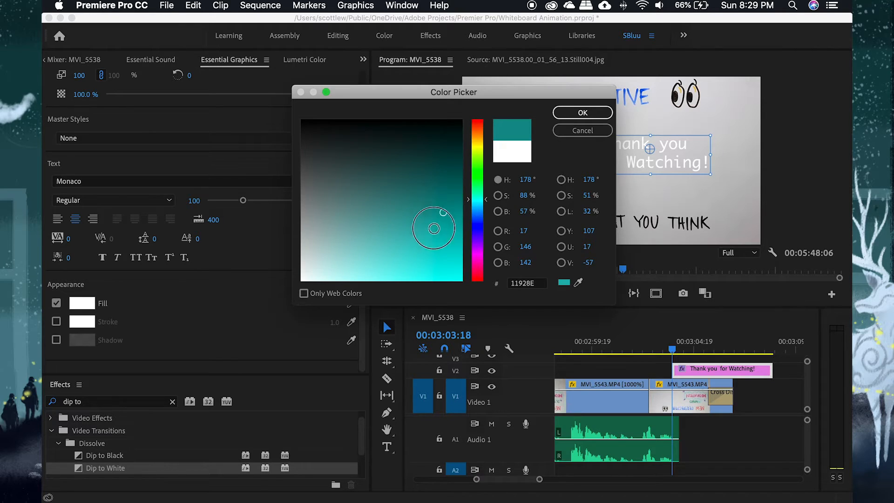
{"action": "left_click", "coordinate": [566, 114]}
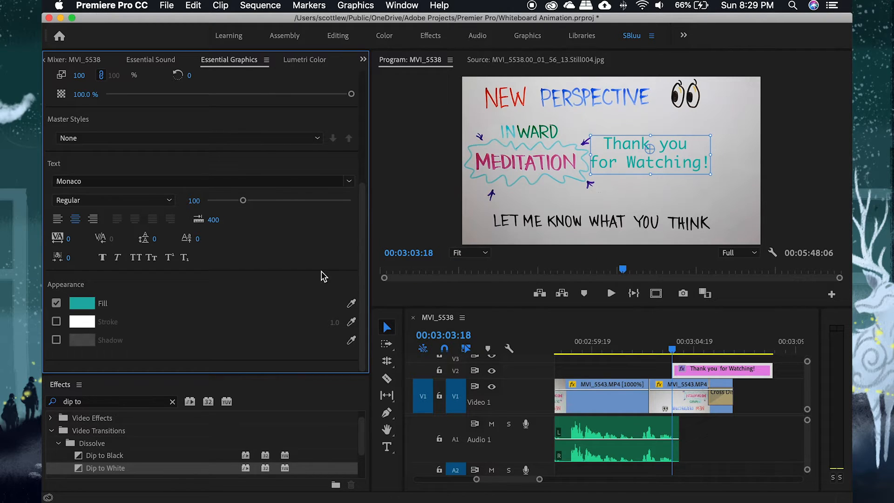
Enable a stroke on the "Thank you for Watching!" text and colour it near-black red at width 1.0.
{"action": "left_click", "coordinate": [81, 321]}
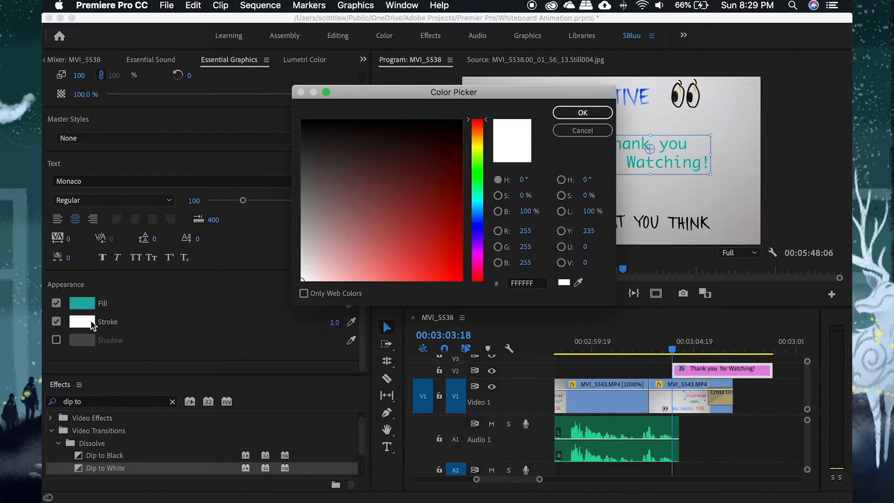
{"action": "left_click", "coordinate": [361, 197]}
{"action": "left_click", "coordinate": [414, 132]}
{"action": "left_click", "coordinate": [576, 119]}
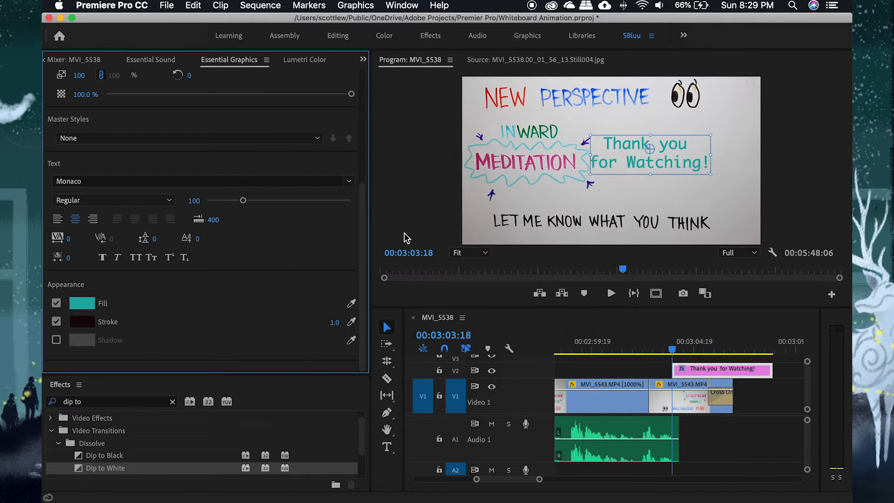
Enable a shadow on the "Thank you for Watching!" text and give it a very dark, near-black colour.
{"action": "left_click", "coordinate": [55, 340]}
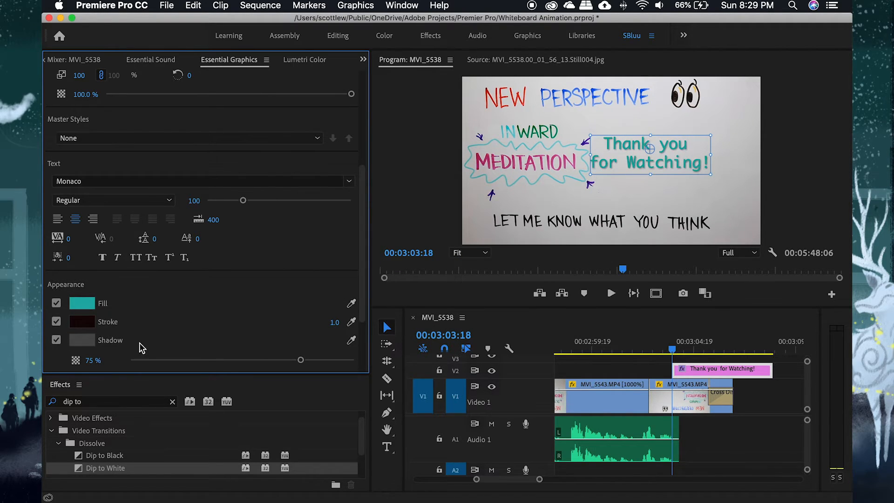
{"action": "left_click", "coordinate": [80, 340]}
{"action": "left_click", "coordinate": [393, 130]}
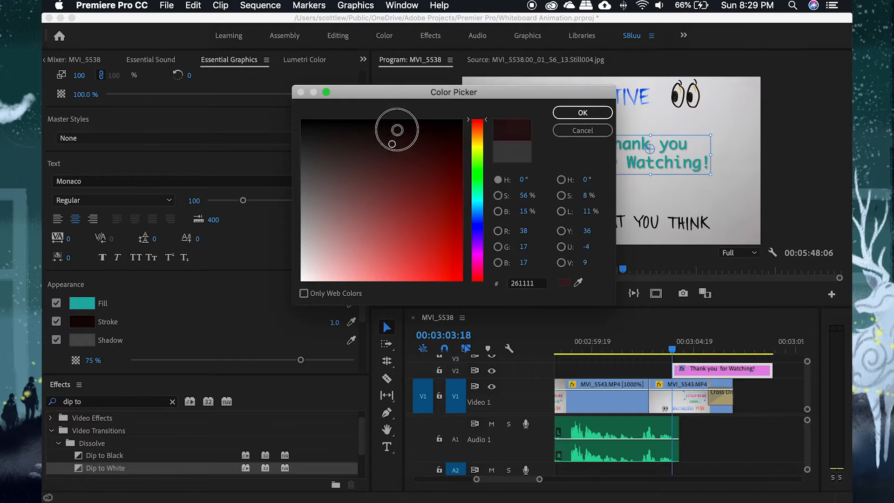
{"action": "left_click", "coordinate": [570, 118]}
Change the closing text's font to the favourite Should've Known and move the text clear of MEDITATION to about 1361.3, 486.0.
{"action": "scroll", "coordinate": [349, 212], "scroll_direction": "up", "scroll_amount": 1}
{"action": "left_click", "coordinate": [349, 207]}
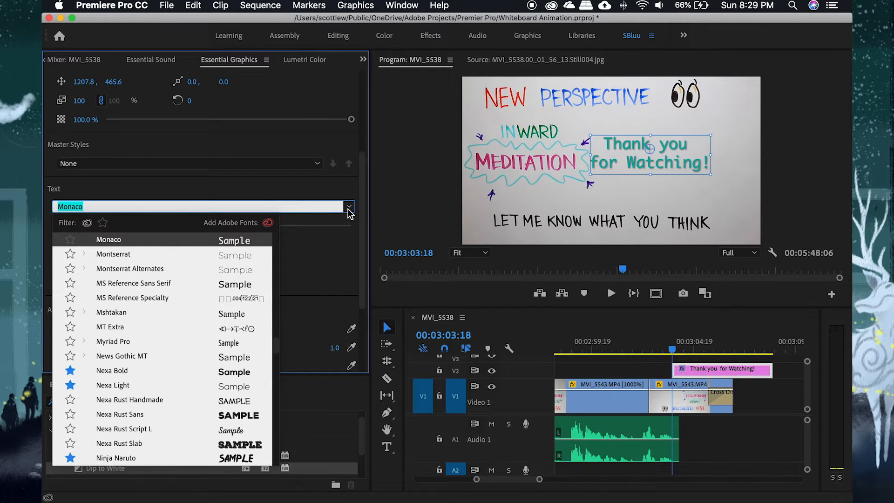
{"action": "left_click", "coordinate": [103, 222]}
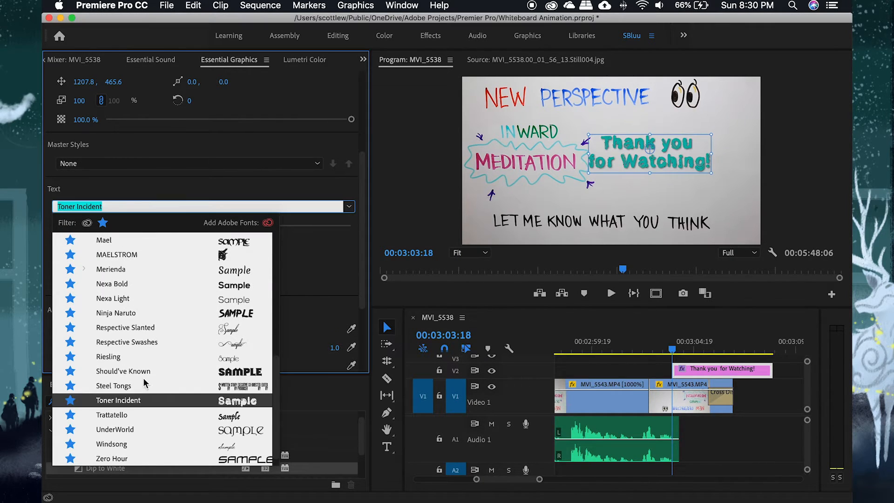
{"action": "left_click", "coordinate": [145, 372]}
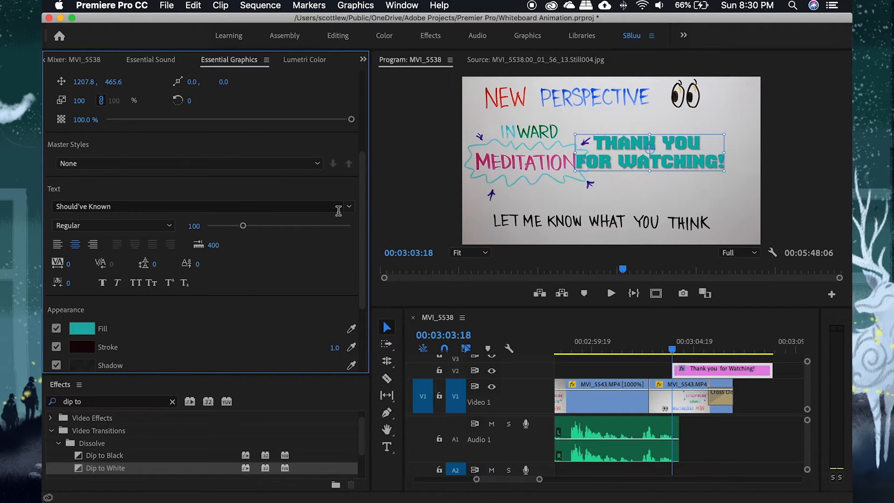
{"action": "left_click_drag", "start_coordinate": [595, 149], "coordinate": [632, 149]}
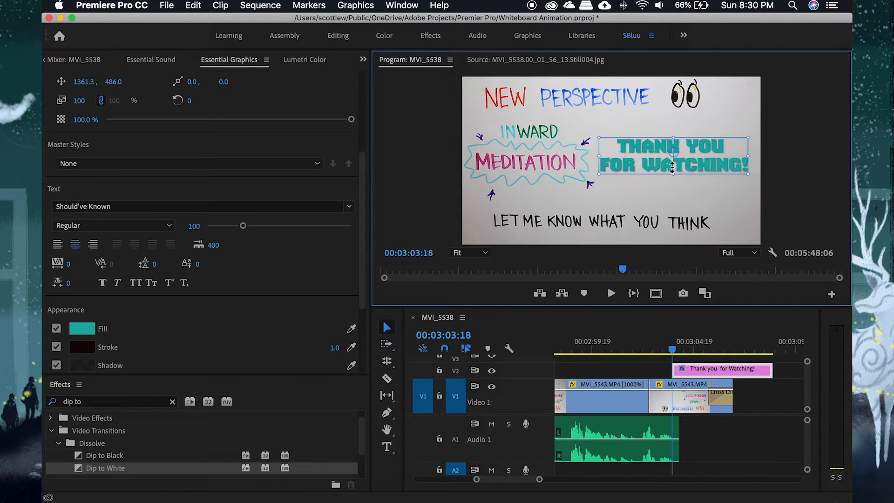
Play the sequence from 00:03:03:13 to check how the closing text appears over the final whiteboard clip.
{"action": "left_click", "coordinate": [189, 319]}
{"action": "scroll", "coordinate": [223, 315], "scroll_direction": "down", "scroll_amount": 4}
{"action": "left_click", "coordinate": [668, 350]}
{"action": "key", "text": "space"}
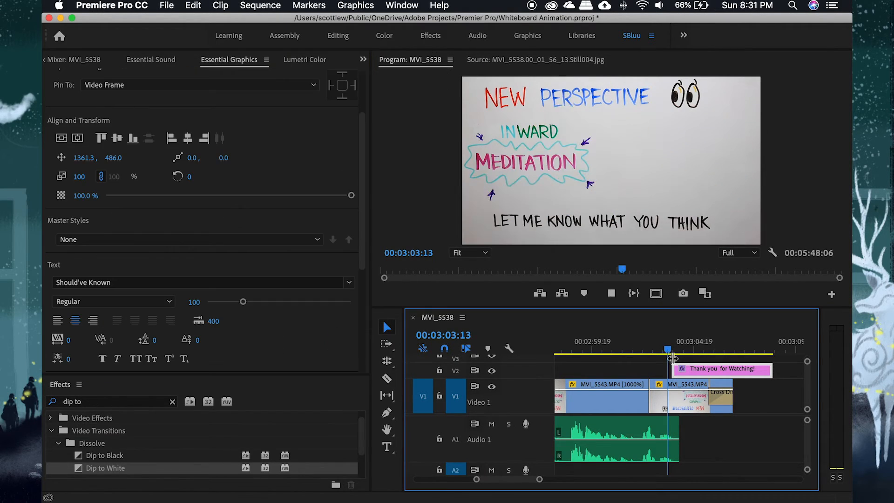
{"action": "key", "text": "space"}
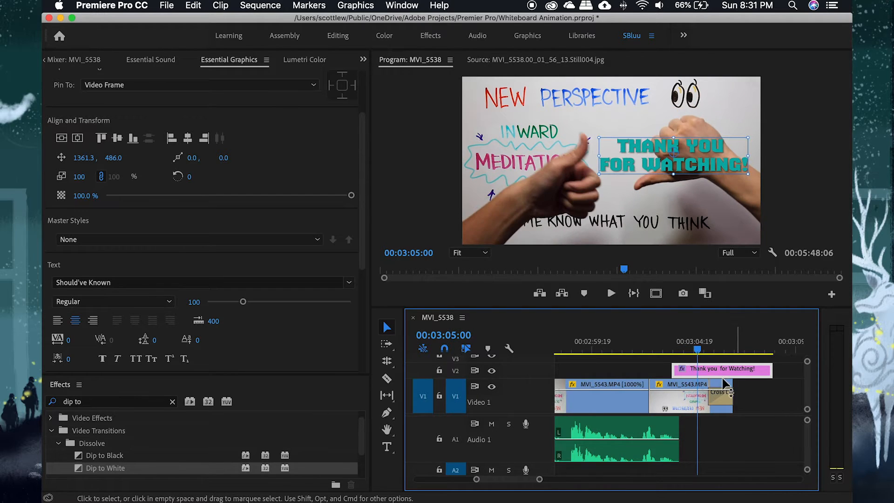
Shift the closing text clip earlier to start at 00:03:01:19 and end together with the final whiteboard clip, and check its start.
{"action": "left_click_drag", "start_coordinate": [671, 351], "coordinate": [648, 351]}
{"action": "key", "text": "space"}
{"action": "left_click", "coordinate": [632, 348]}
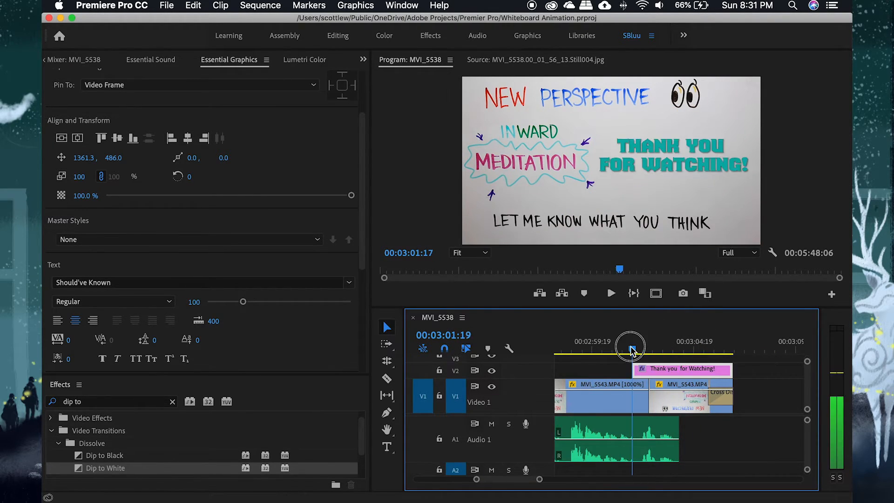
{"action": "left_click_drag", "start_coordinate": [632, 348], "coordinate": [630, 349]}
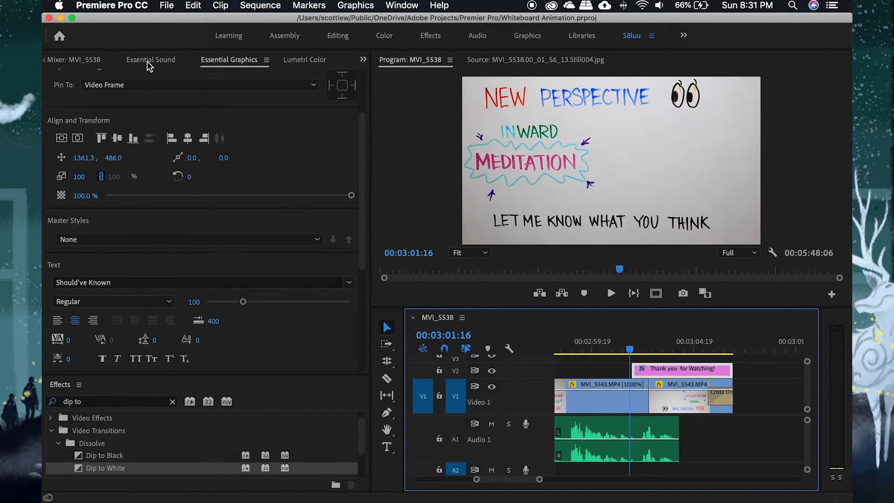
Fade in the closing text with opacity keyframes, 0% at 00:03:01:19 and 100% shortly after, save the project and preview it.
{"action": "left_click", "coordinate": [100, 63]}
{"action": "left_click", "coordinate": [188, 62]}
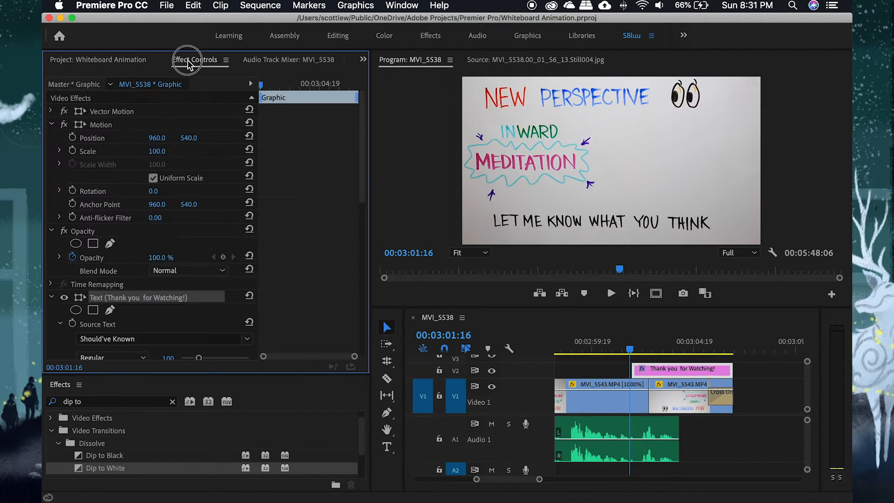
{"action": "left_click_drag", "start_coordinate": [262, 84], "coordinate": [240, 85]}
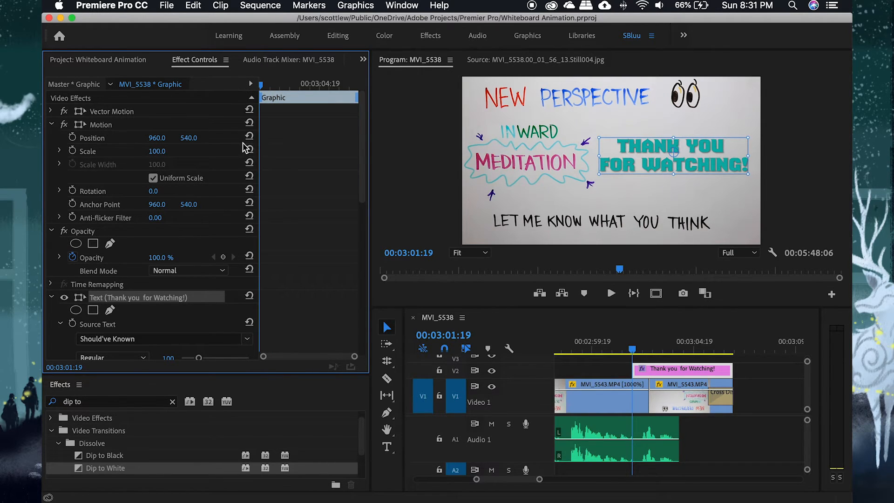
{"action": "scroll", "coordinate": [292, 223], "scroll_direction": "down", "scroll_amount": 4}
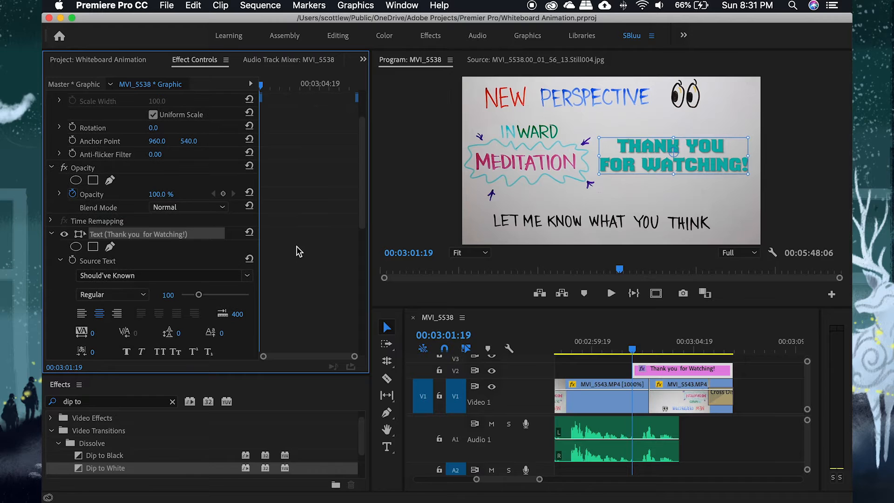
{"action": "left_click", "coordinate": [224, 193]}
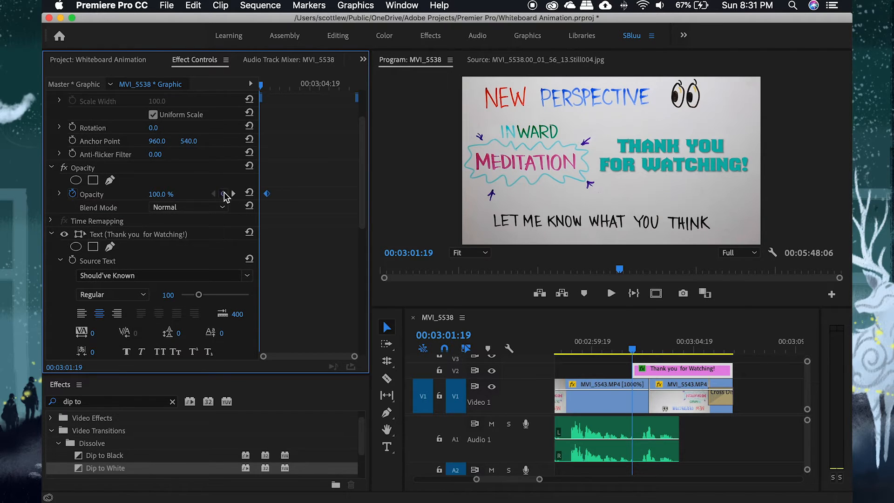
{"action": "left_click", "coordinate": [158, 194]}
{"action": "type", "text": "00"}
{"action": "key", "text": "Return"}
{"action": "key", "text": "super+s"}
{"action": "key", "text": "space"}
{"action": "key", "text": "space"}
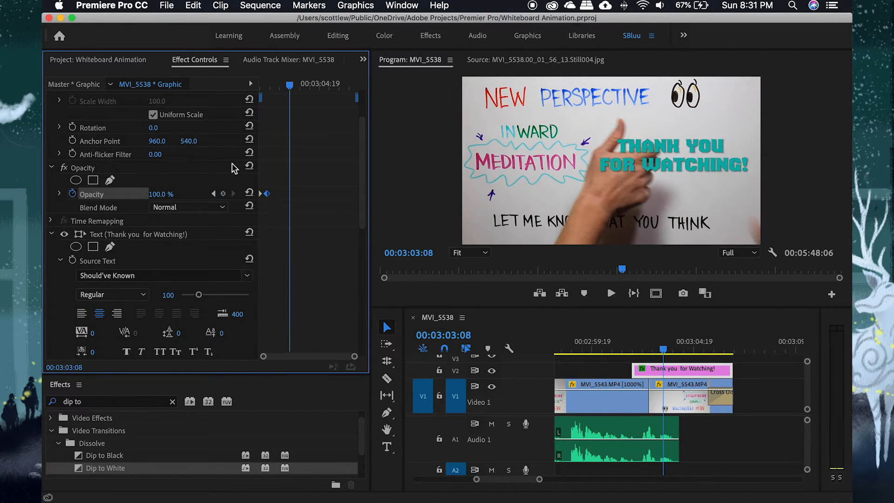
Fade the closing text back out with an opacity keyframe of 0% at 00:03:02:22 and save the project.
{"action": "mouse_move", "coordinate": [269, 84]}
{"action": "left_mouse_down"}
{"action": "mouse_move", "coordinate": [250, 86]}
{"action": "mouse_move", "coordinate": [282, 88]}
{"action": "left_mouse_up"}
{"action": "left_click", "coordinate": [223, 194]}
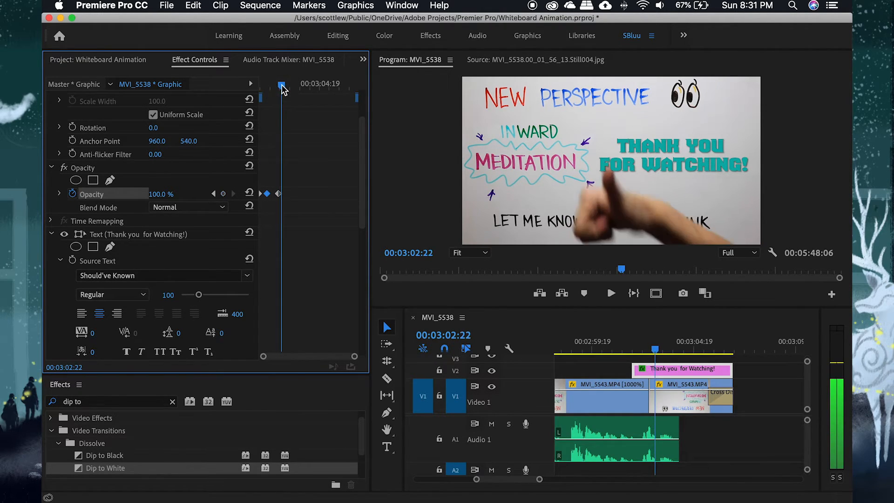
{"action": "left_click", "coordinate": [158, 194]}
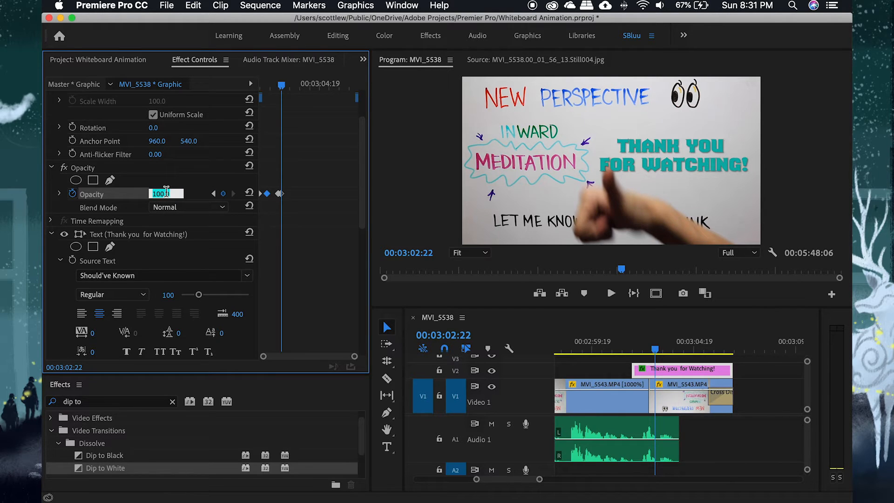
{"action": "type", "text": "0"}
{"action": "key", "text": "Return"}
{"action": "key", "text": "super+s"}
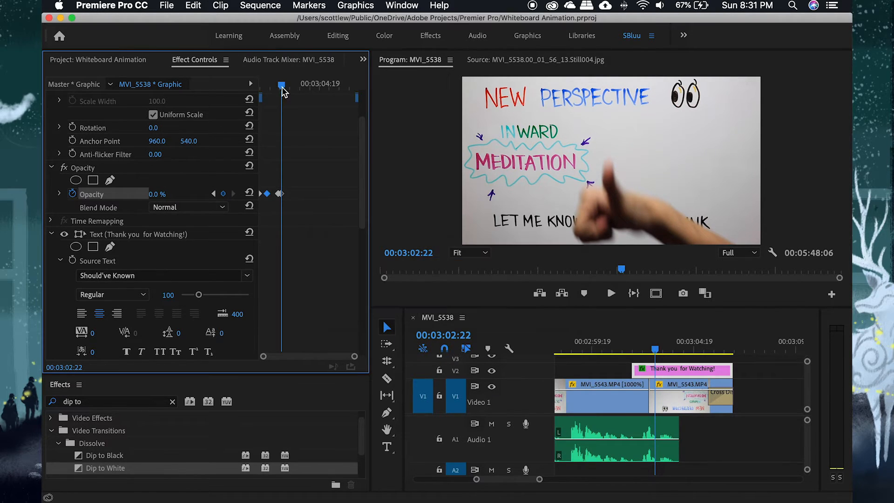
Play the ending through to check the closing text's fades and save the project.
{"action": "left_click_drag", "start_coordinate": [281, 87], "coordinate": [231, 88]}
{"action": "key", "text": "space"}
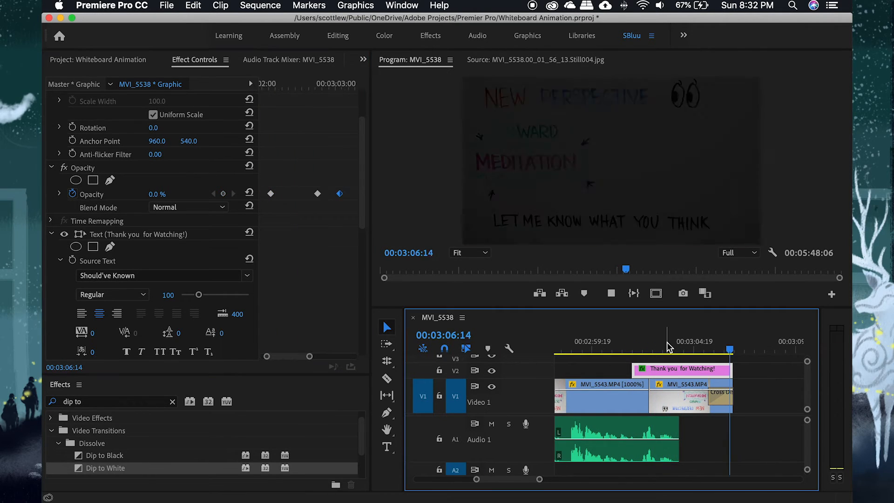
{"action": "key", "text": "super+s"}
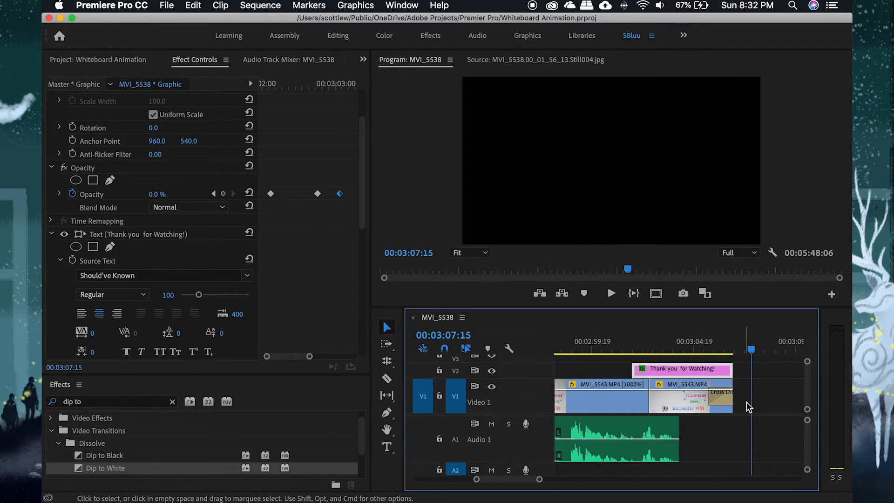
Delete the leftover clip stranded on Video 1 past the end of the animation, return the playhead to the start and save.
{"action": "left_click", "coordinate": [744, 345]}
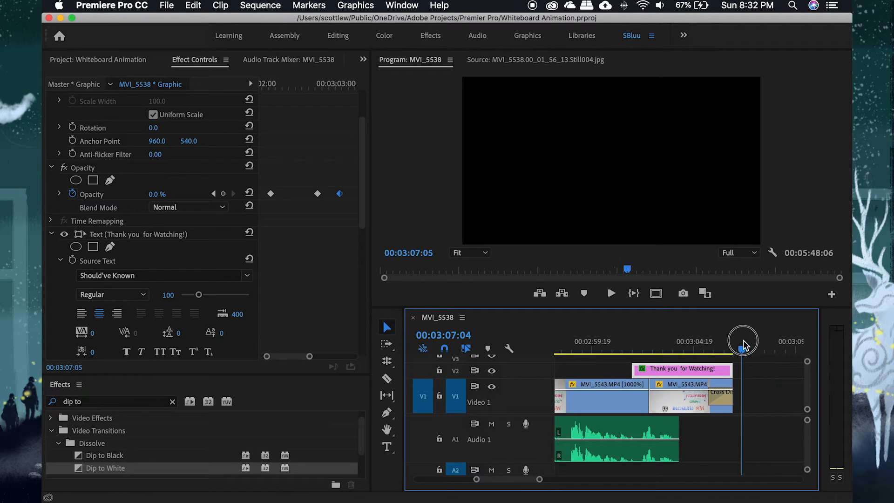
{"action": "key", "text": "minus"}
{"action": "key", "text": "minus"}
{"action": "key", "text": "minus"}
{"action": "key", "text": "minus"}
{"action": "key", "text": "minus"}
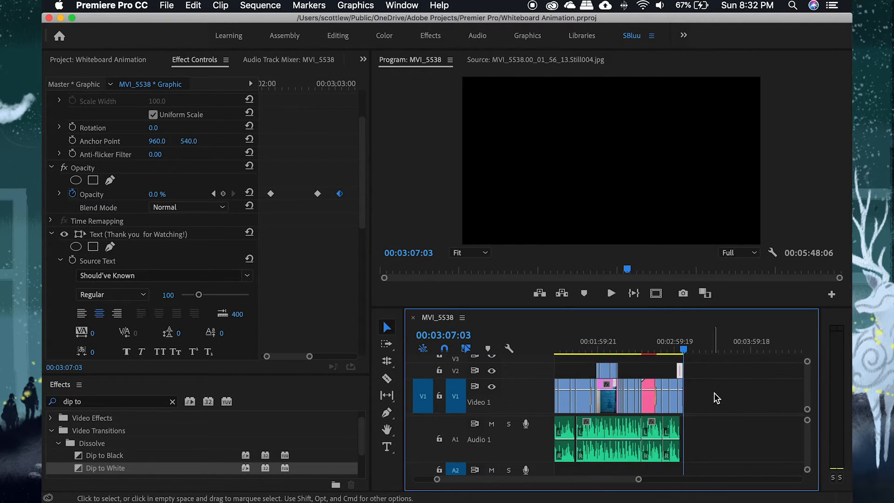
{"action": "key", "text": "minus"}
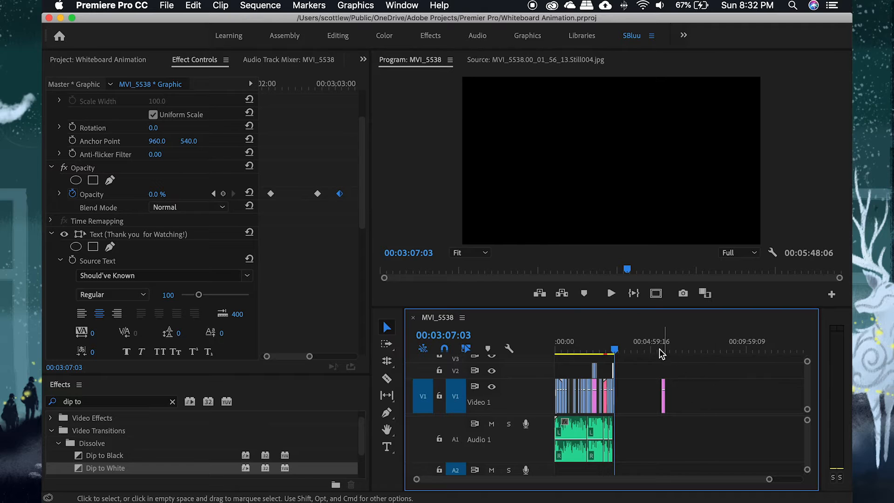
{"action": "left_click", "coordinate": [663, 404]}
{"action": "key", "text": "Delete"}
{"action": "left_click", "coordinate": [619, 349]}
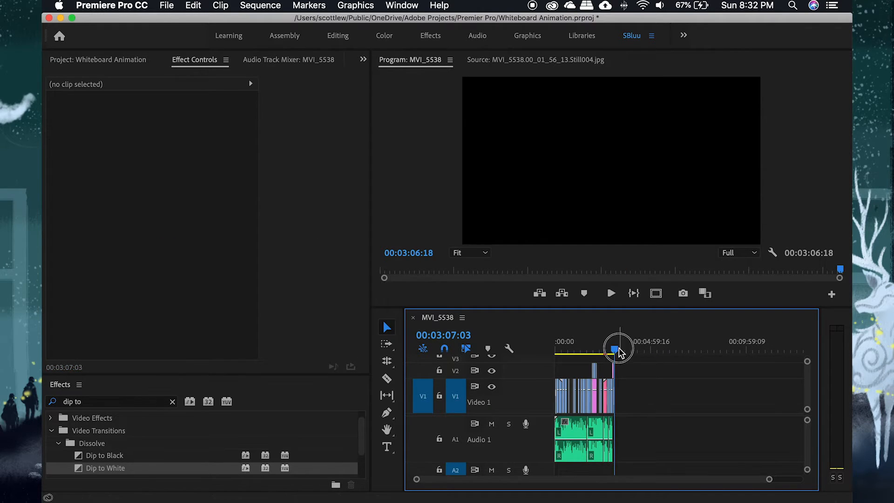
{"action": "mouse_move", "coordinate": [619, 353]}
{"action": "left_mouse_down"}
{"action": "mouse_move", "coordinate": [533, 354]}
{"action": "mouse_move", "coordinate": [617, 350]}
{"action": "mouse_move", "coordinate": [556, 351]}
{"action": "left_mouse_up"}
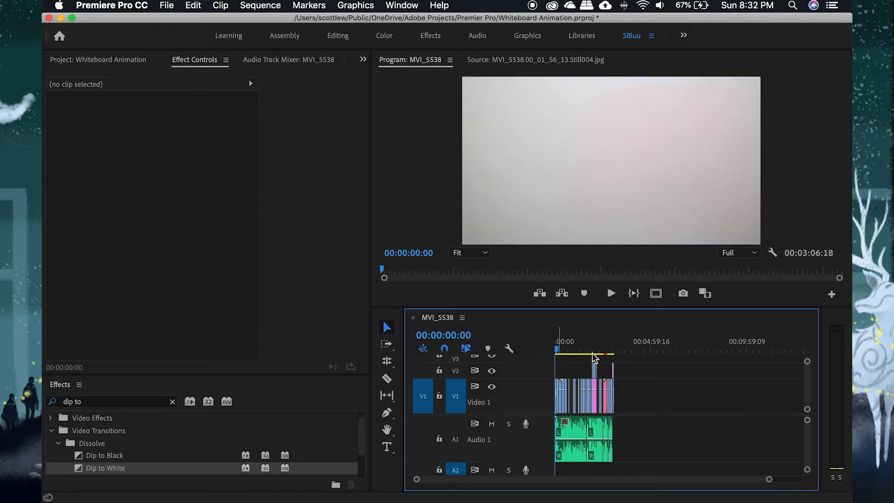
{"action": "key", "text": "super+s"}
Scrub through the whole-sequence timeline from the start to about 00:01:41:04, return to 00:00:00:00 and save.
{"action": "scroll", "coordinate": [653, 376], "scroll_direction": "up", "scroll_amount": 2}
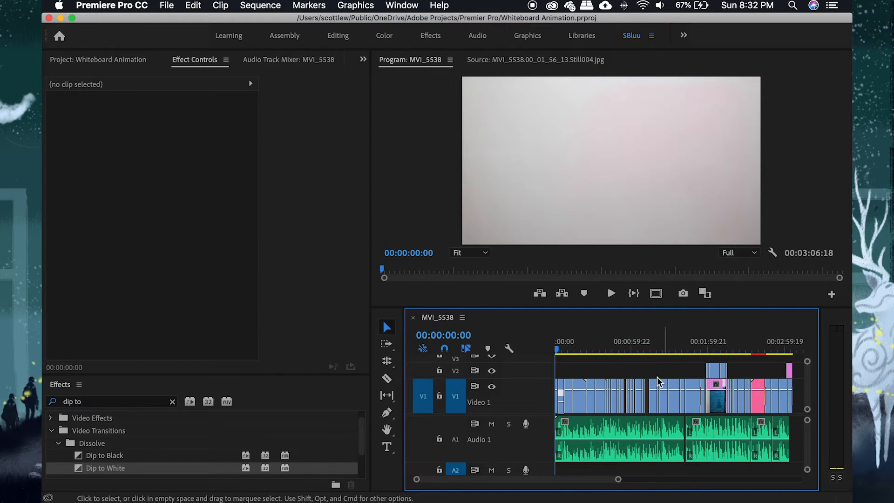
{"action": "scroll", "coordinate": [601, 376], "scroll_direction": "down", "scroll_amount": 2}
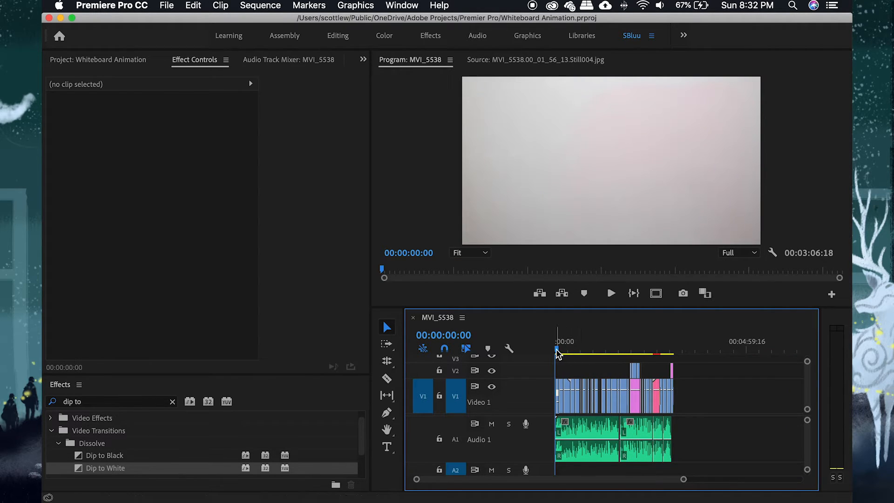
{"action": "left_click_drag", "start_coordinate": [558, 350], "coordinate": [620, 350]}
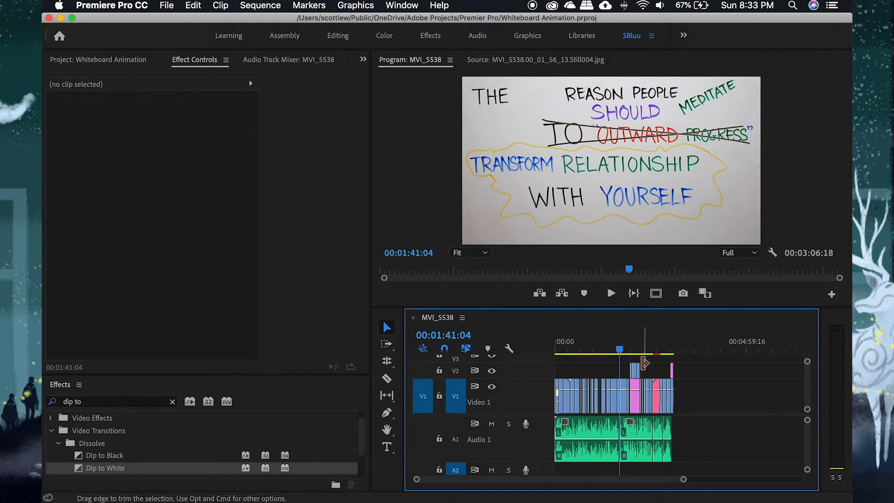
{"action": "left_click_drag", "start_coordinate": [626, 348], "coordinate": [503, 356]}
{"action": "key", "text": "super+s"}
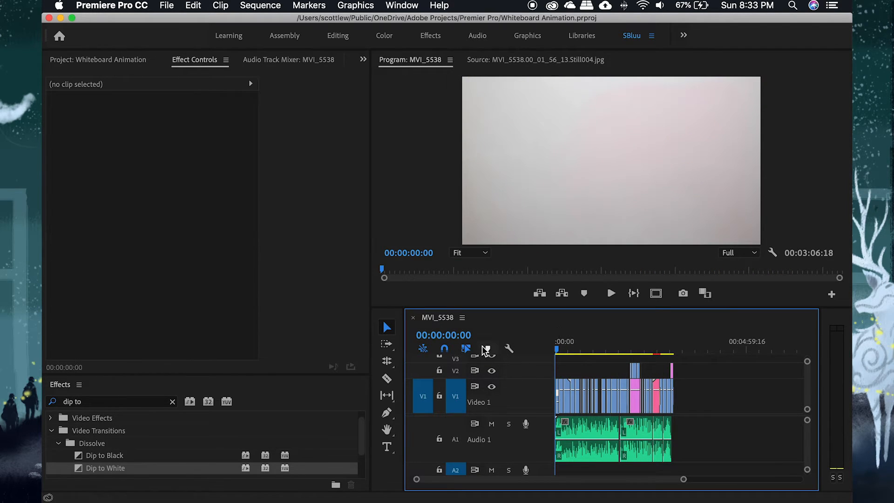
Shrink the Video 1 track height and create a 1920 × 1080 adjustment layer at 23.976 fps with square pixels.
{"action": "left_click_drag", "start_coordinate": [454, 394], "coordinate": [453, 402]}
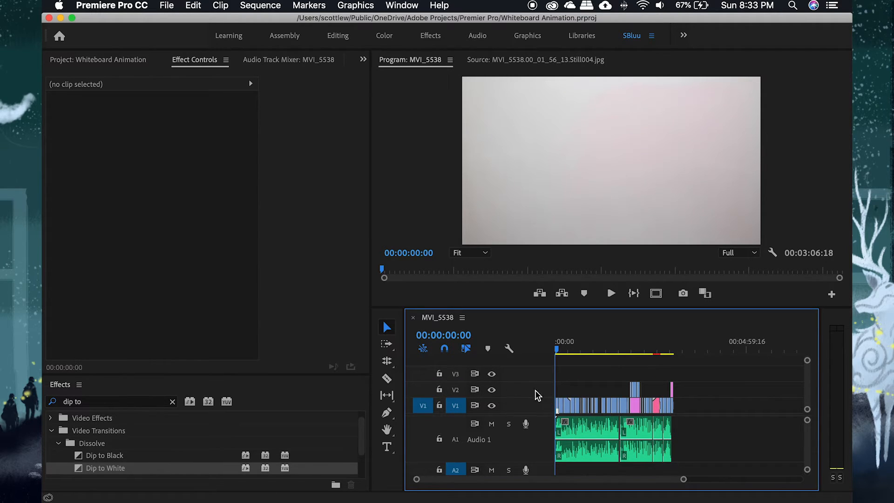
{"action": "left_click", "coordinate": [126, 62]}
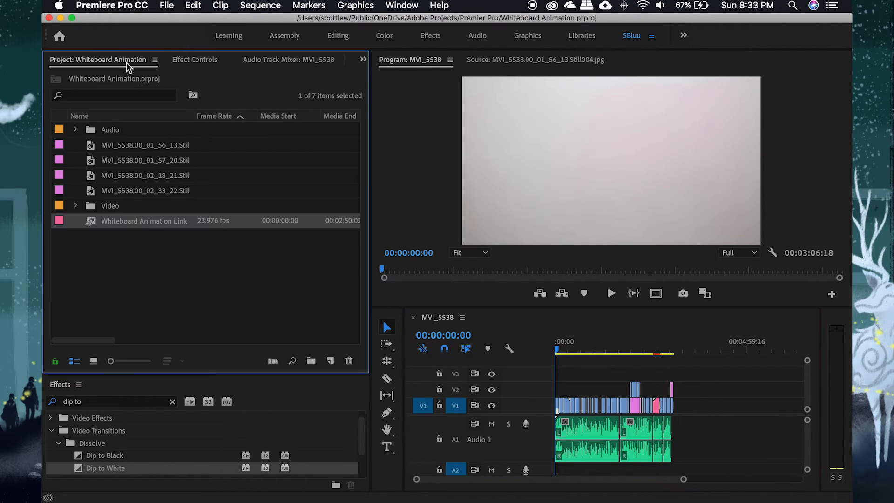
{"action": "right_click", "coordinate": [132, 254]}
{"action": "right_click", "coordinate": [109, 255]}
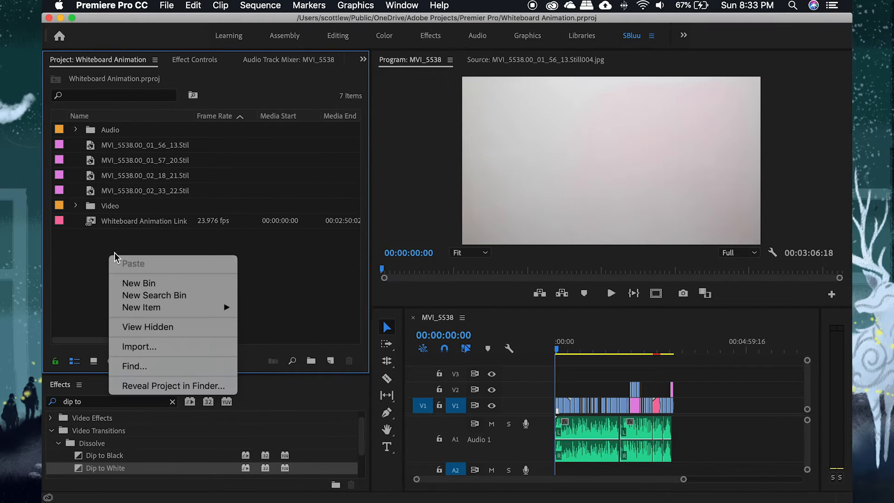
{"action": "mouse_move", "coordinate": [189, 309]}
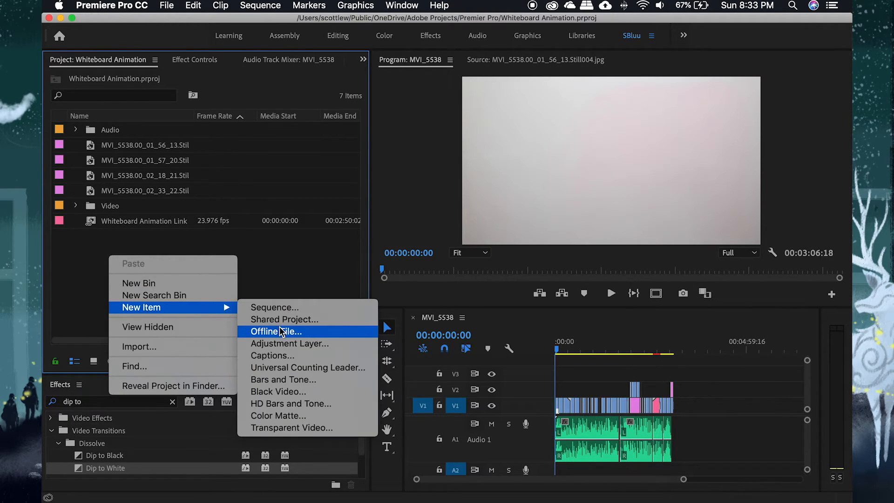
{"action": "left_click", "coordinate": [289, 343]}
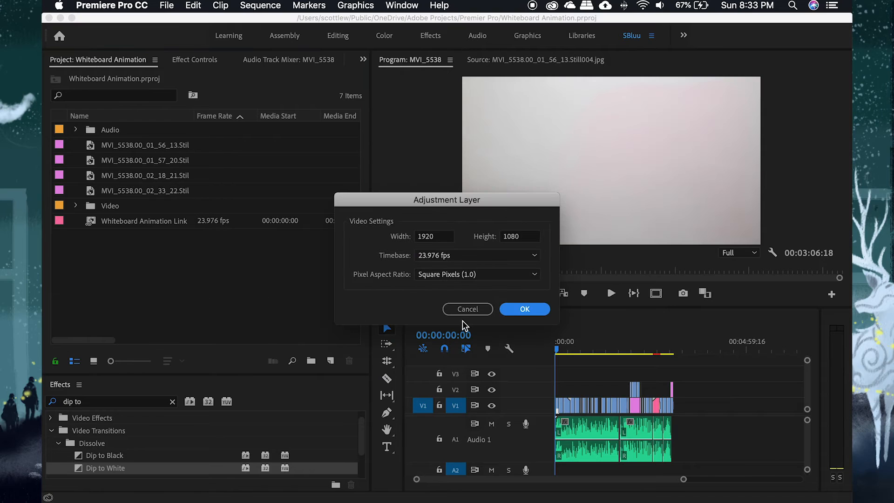
{"action": "left_click", "coordinate": [522, 309]}
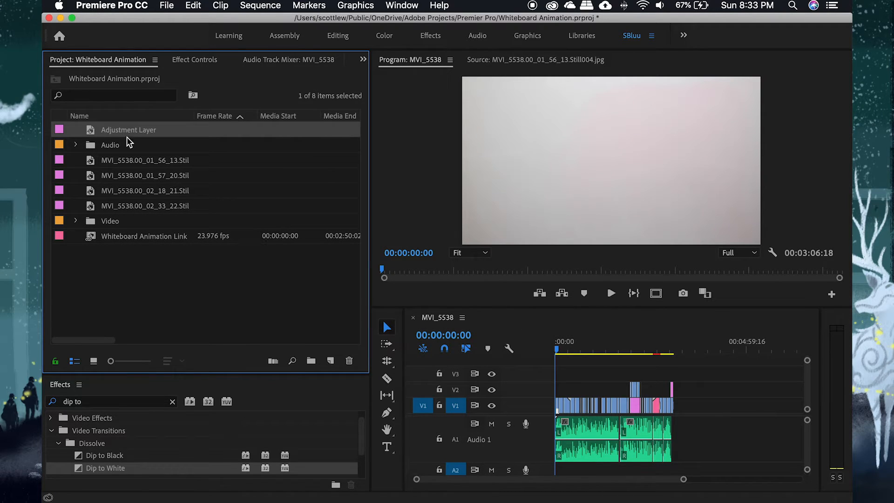
Place the adjustment layer on Video 3 and extend it over the whole animation up to the end of the closing text.
{"action": "left_click_drag", "start_coordinate": [126, 137], "coordinate": [670, 349]}
{"action": "key", "text": "="}
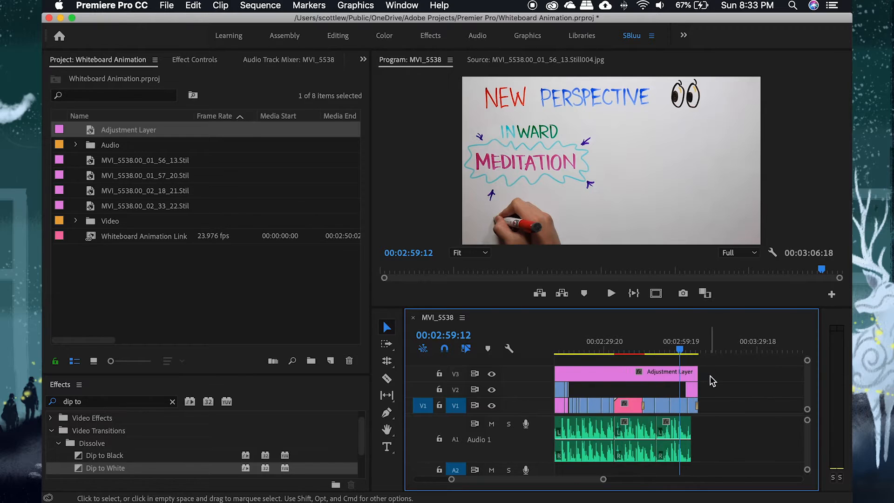
{"action": "key", "text": "minus"}
{"action": "key", "text": "minus"}
{"action": "key", "text": "minus"}
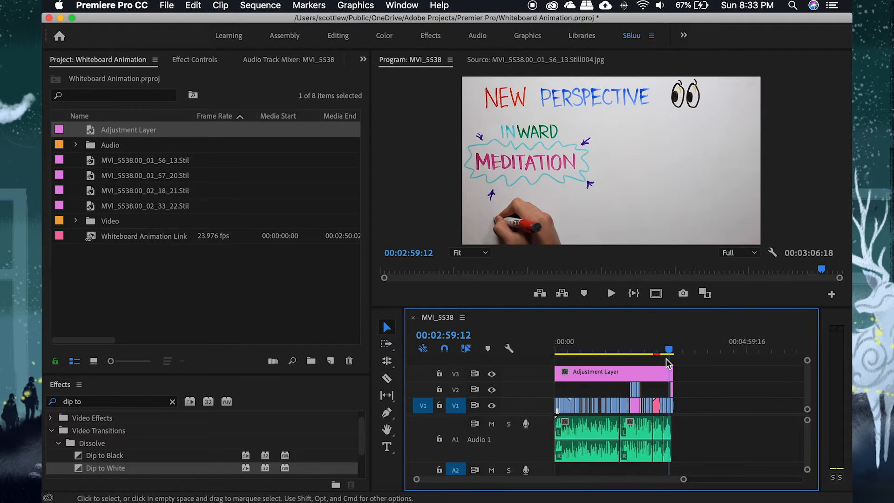
Select the adjustment layer on Video 3, open its Lumetri Color basic correction and move the playhead to 00:00:13:21.
{"action": "mouse_move", "coordinate": [669, 352]}
{"action": "left_mouse_down"}
{"action": "mouse_move", "coordinate": [530, 350]}
{"action": "mouse_move", "coordinate": [570, 354]}
{"action": "mouse_move", "coordinate": [550, 350]}
{"action": "left_mouse_up"}
{"action": "left_click", "coordinate": [572, 375]}
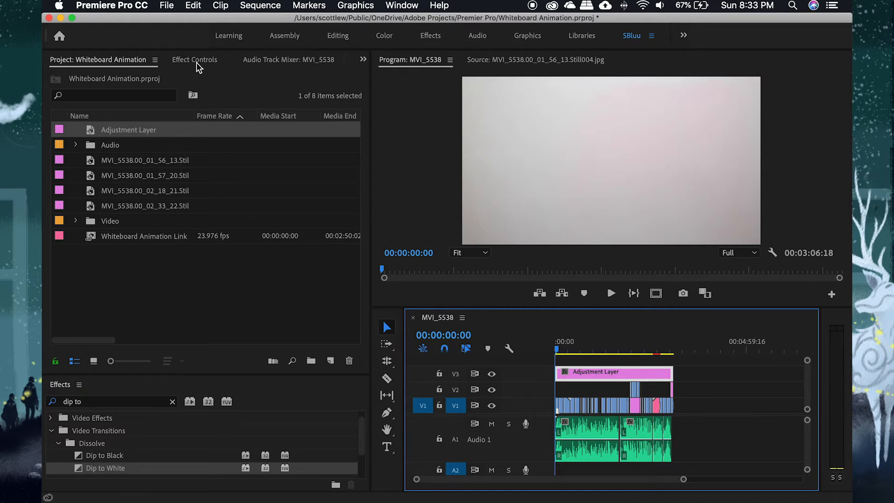
{"action": "scroll", "coordinate": [242, 67], "scroll_direction": "down", "scroll_amount": 5}
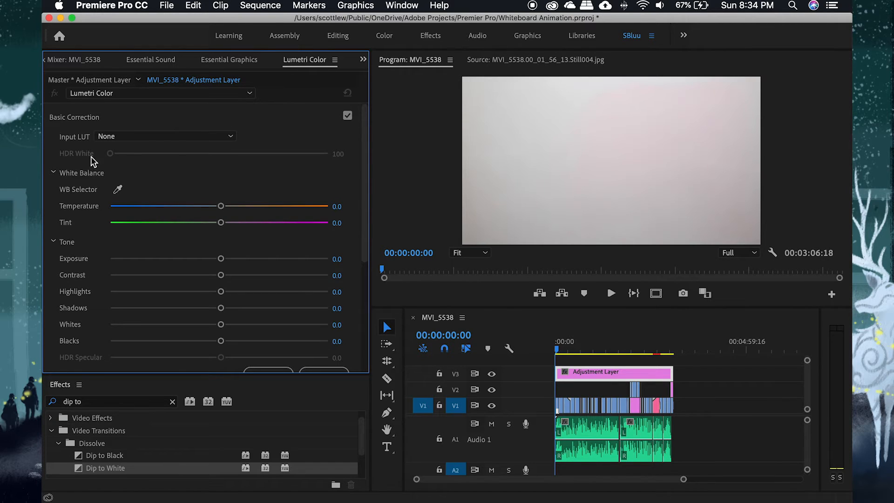
{"action": "left_click_drag", "start_coordinate": [563, 347], "coordinate": [564, 347]}
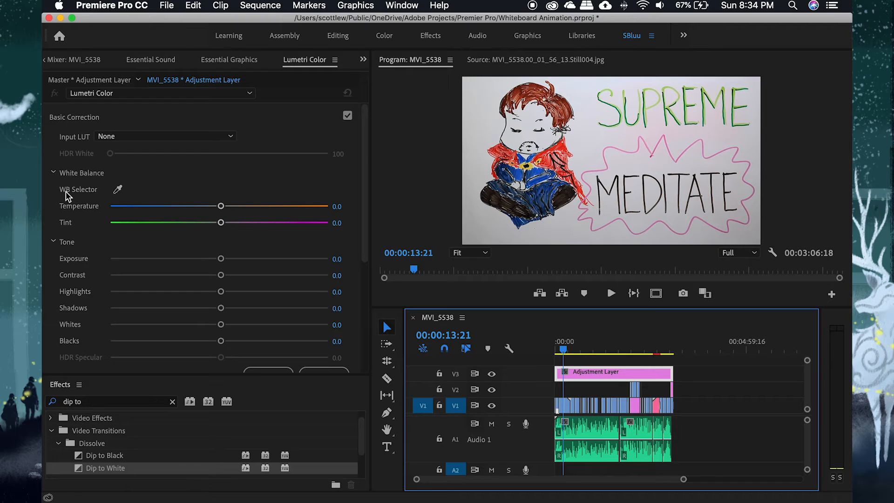
Try a white balance sampled from the drawn character's forehead, compare it repeatedly with the original colours and undo it.
{"action": "left_click", "coordinate": [117, 190]}
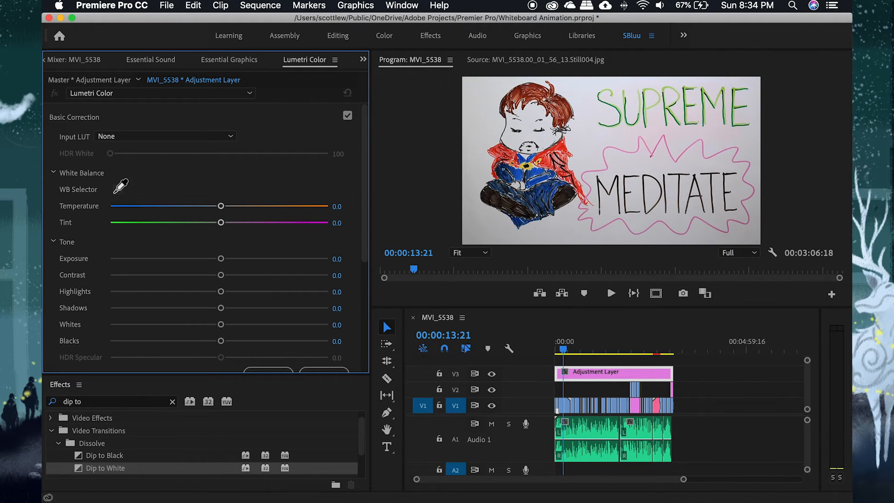
{"action": "left_click", "coordinate": [525, 124]}
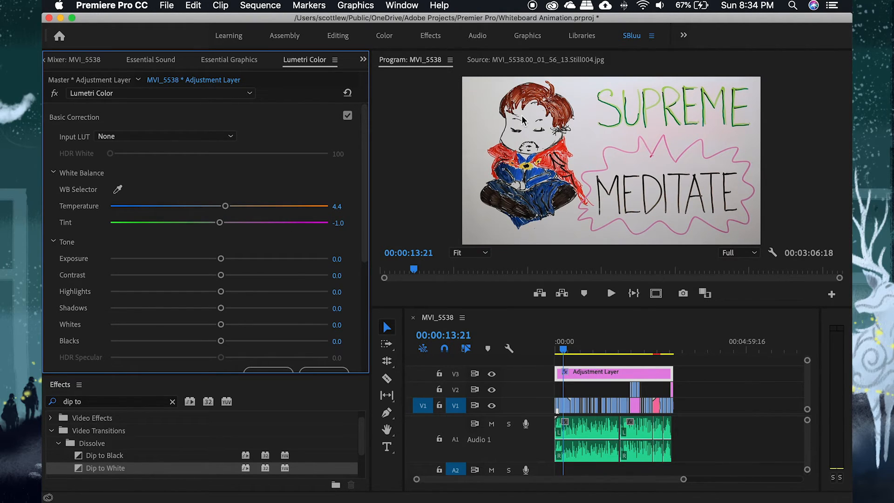
{"action": "key", "text": "super+z"}
{"action": "key", "text": "super+shift+z"}
{"action": "key", "text": "super+z"}
{"action": "key", "text": "super+shift+z"}
{"action": "key", "text": "super+z"}
{"action": "key", "text": "super+shift+z"}
{"action": "key", "text": "super+z"}
{"action": "key", "text": "super+shift+z"}
{"action": "key", "text": "super+z"}
{"action": "key", "text": "super+shift+z"}
{"action": "key", "text": "super+z"}
{"action": "key", "text": "super+shift+z"}
{"action": "key", "text": "super+z"}
{"action": "key", "text": "super+shift+z"}
Scrub to 00:01:18:08 and try an exposure of 0.5 on the adjustment layer.
{"action": "left_click_drag", "start_coordinate": [565, 349], "coordinate": [597, 352]}
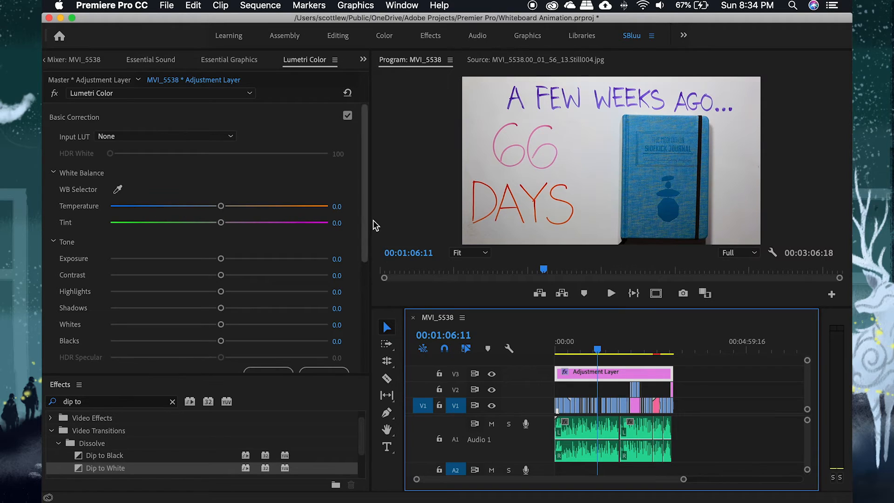
{"action": "left_click_drag", "start_coordinate": [597, 351], "coordinate": [575, 349]}
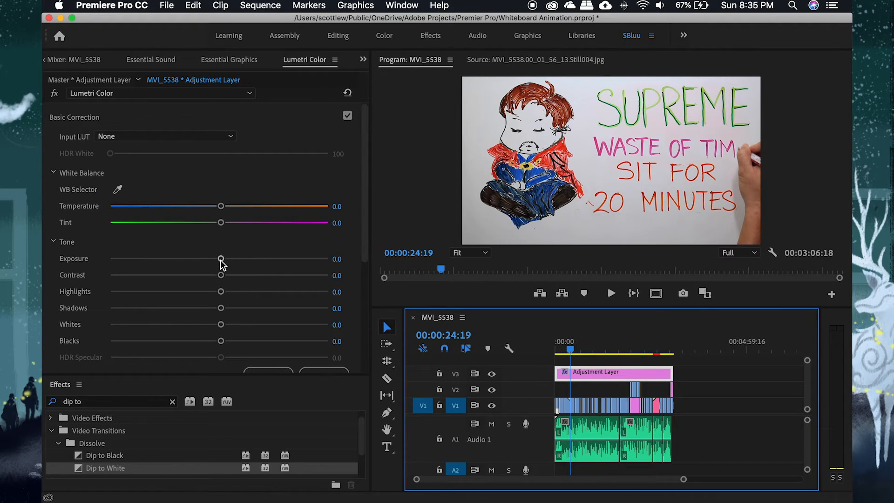
{"action": "left_click_drag", "start_coordinate": [570, 349], "coordinate": [605, 350]}
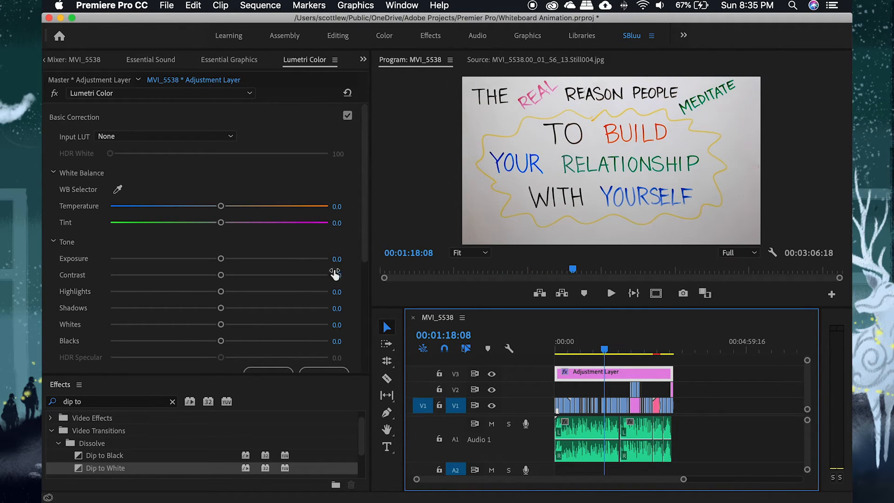
{"action": "left_click", "coordinate": [337, 259]}
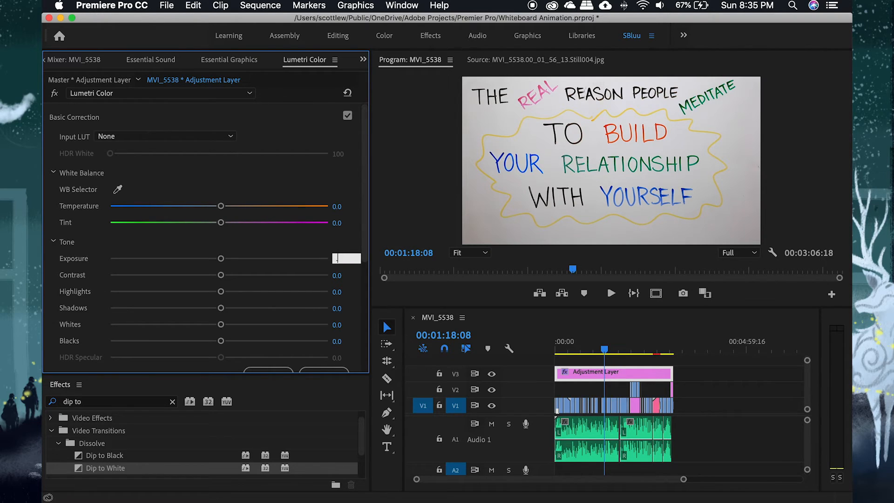
{"action": "key", "text": "Return"}
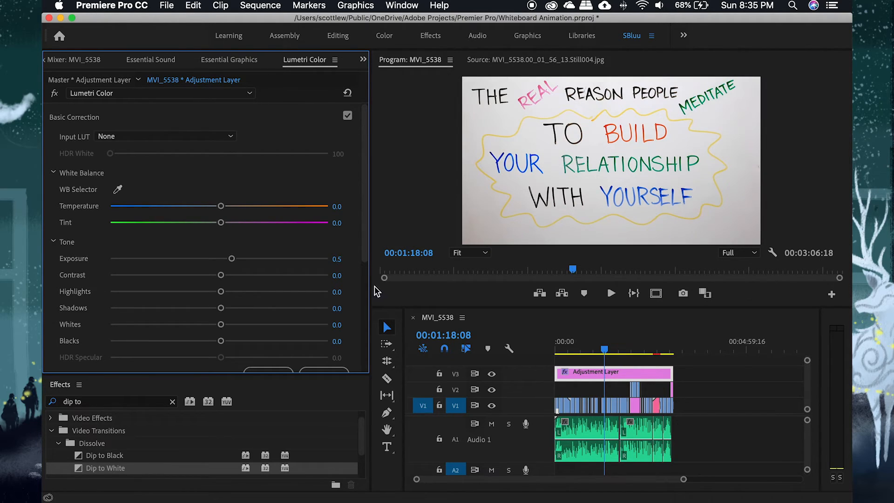
Compare the frame at 00:00:29:18 with and without the exposure change.
{"action": "left_click_drag", "start_coordinate": [605, 350], "coordinate": [575, 353]}
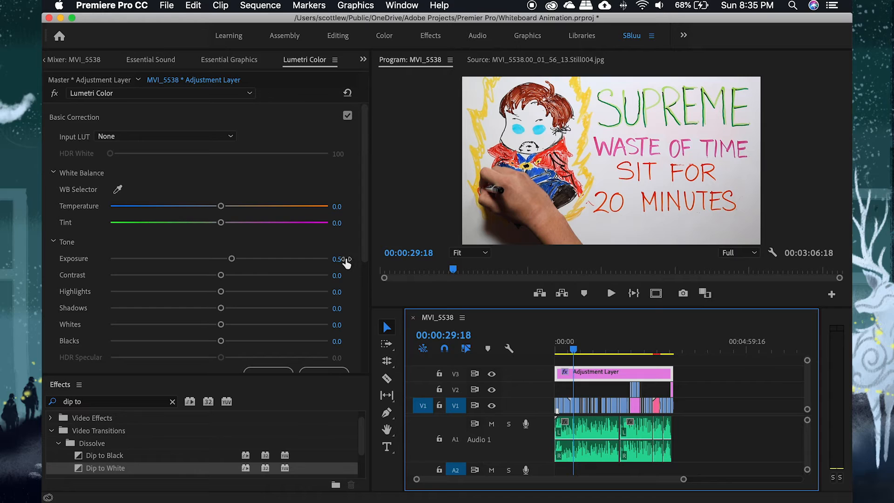
{"action": "key", "text": "super+z"}
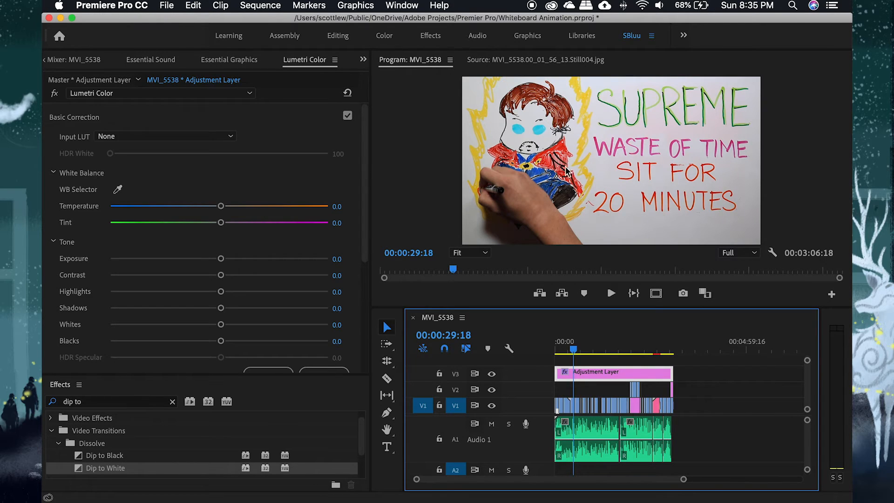
{"action": "key", "text": "super+shift+z"}
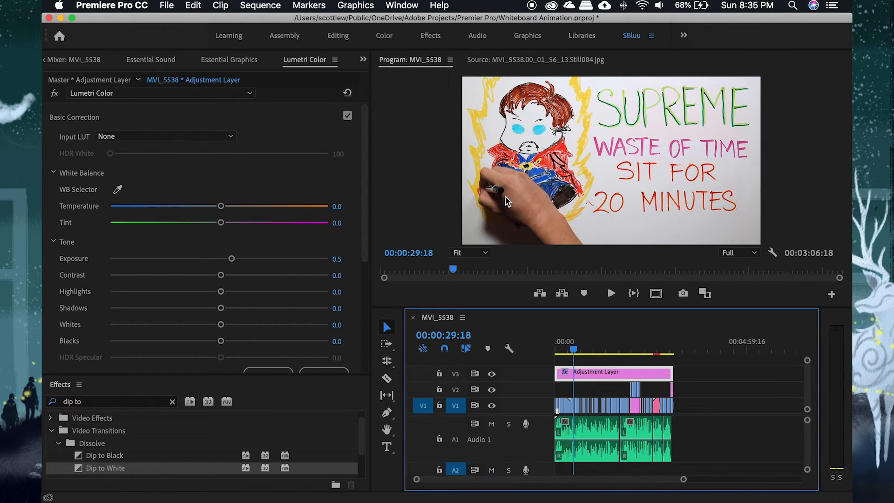
{"action": "key", "text": "super+z"}
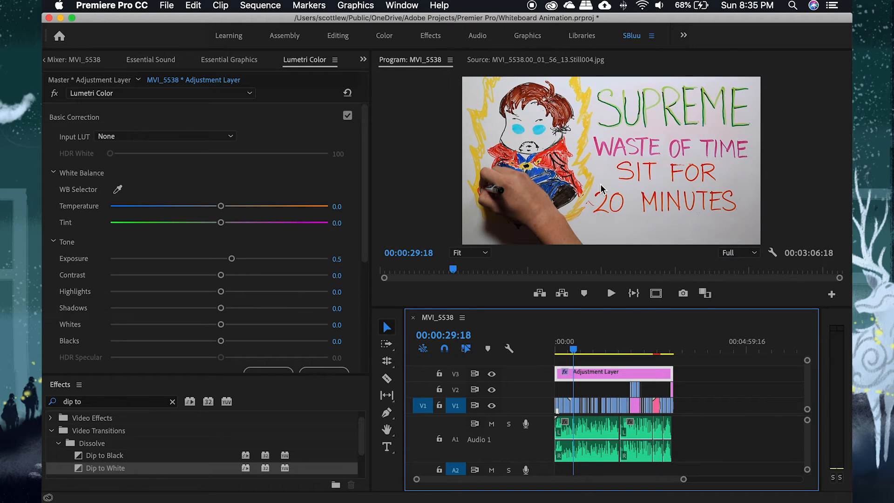
Try an exposure of 0.1 on the adjustment layer, and test very bright and very dark exposure extremes.
{"action": "left_click", "coordinate": [346, 257]}
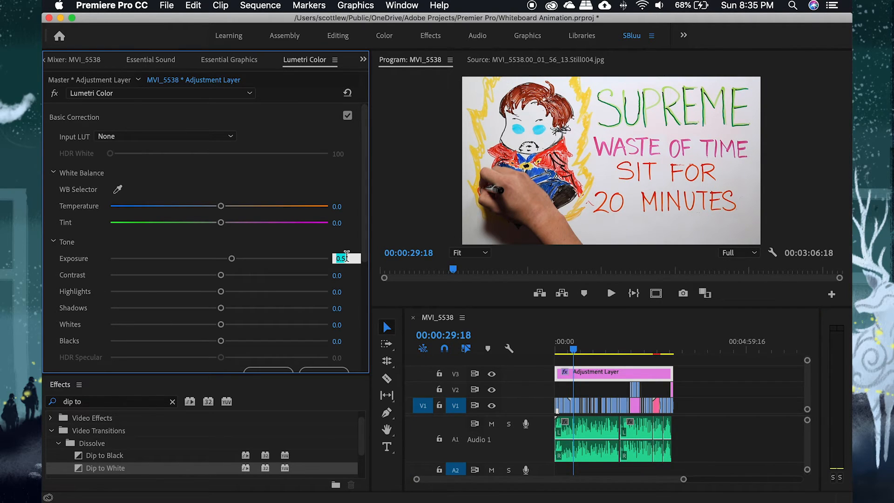
{"action": "key", "text": "BackSpace"}
{"action": "type", "text": ".1"}
{"action": "key", "text": "Return"}
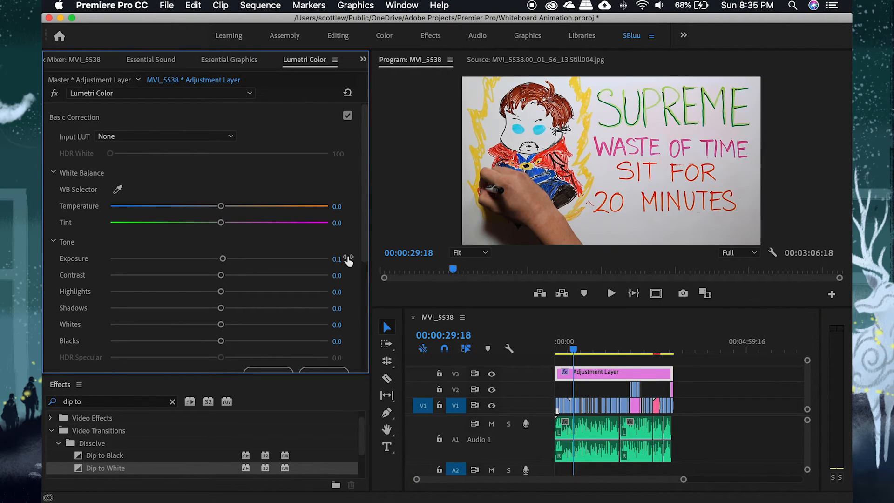
{"action": "left_click", "coordinate": [329, 259]}
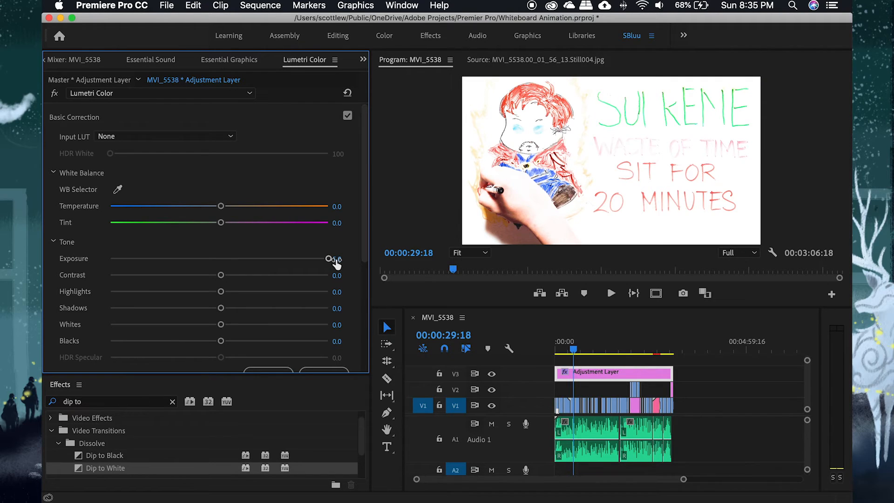
{"action": "double_click", "coordinate": [332, 260]}
{"action": "left_click", "coordinate": [302, 260]}
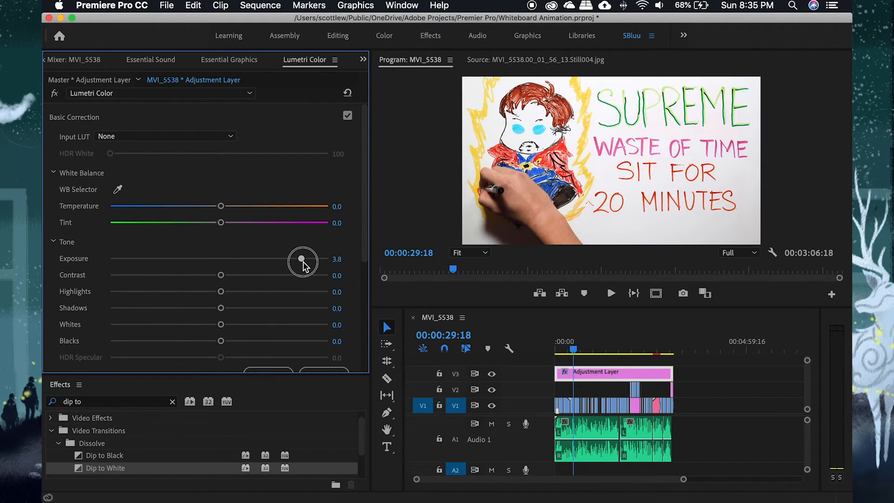
{"action": "left_click_drag", "start_coordinate": [303, 260], "coordinate": [141, 259]}
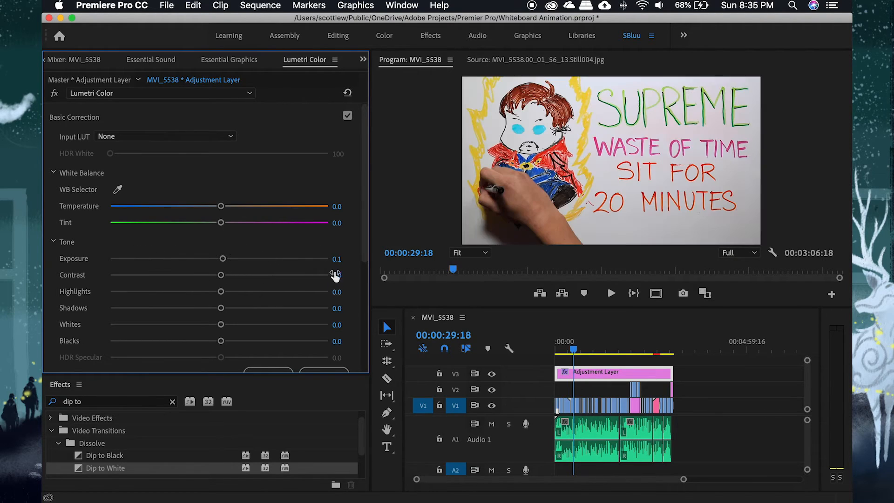
Zero the adjustment layer's exposure for comparison, set it to 0.2 and save the project.
{"action": "left_click", "coordinate": [340, 259]}
{"action": "type", "text": "0"}
{"action": "key", "text": "Return"}
{"action": "left_click", "coordinate": [346, 257]}
{"action": "type", "text": "0.2"}
{"action": "key", "text": "Return"}
{"action": "key", "text": "super+s"}
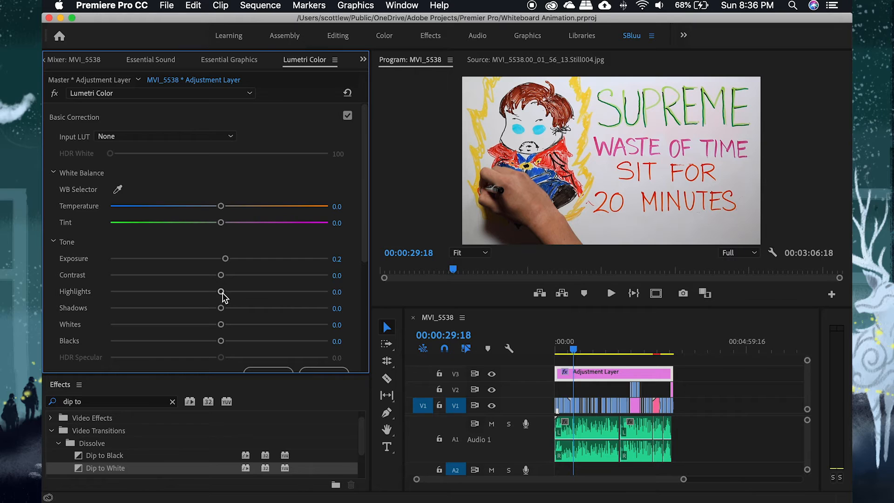
Set the adjustment layer's highlights to 10 while viewing the frame at 00:01:34:05, and save the project.
{"action": "left_click", "coordinate": [592, 348]}
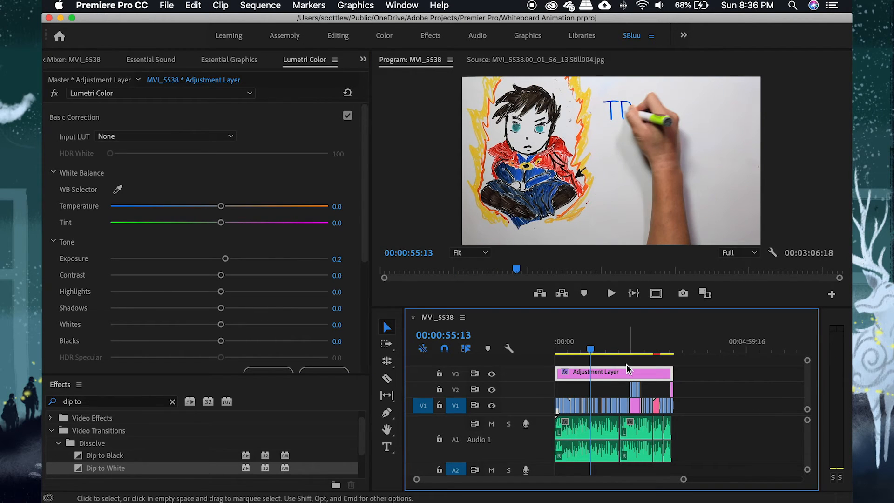
{"action": "left_click", "coordinate": [616, 350]}
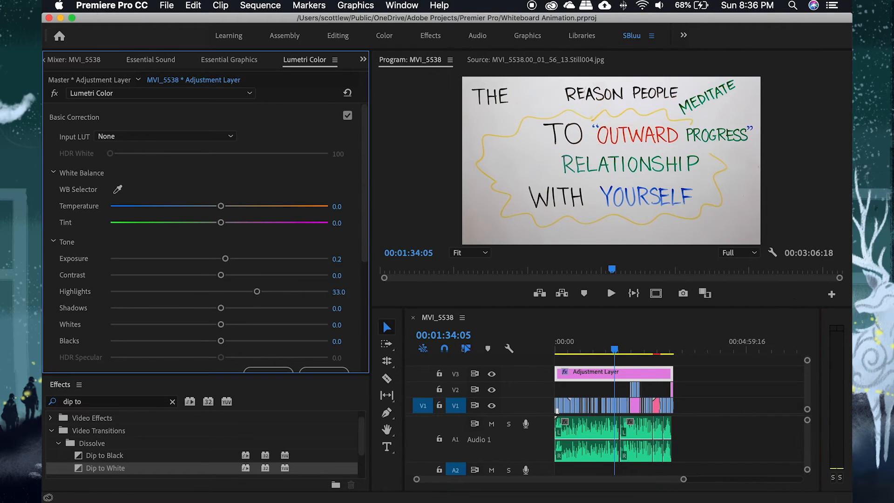
{"action": "left_click_drag", "start_coordinate": [339, 292], "coordinate": [343, 294]}
{"action": "key", "text": "super+z"}
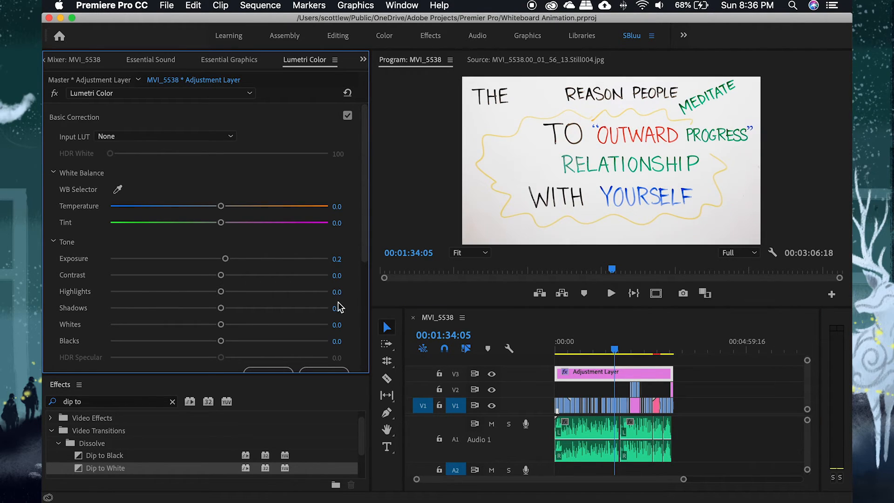
{"action": "type", "text": "10"}
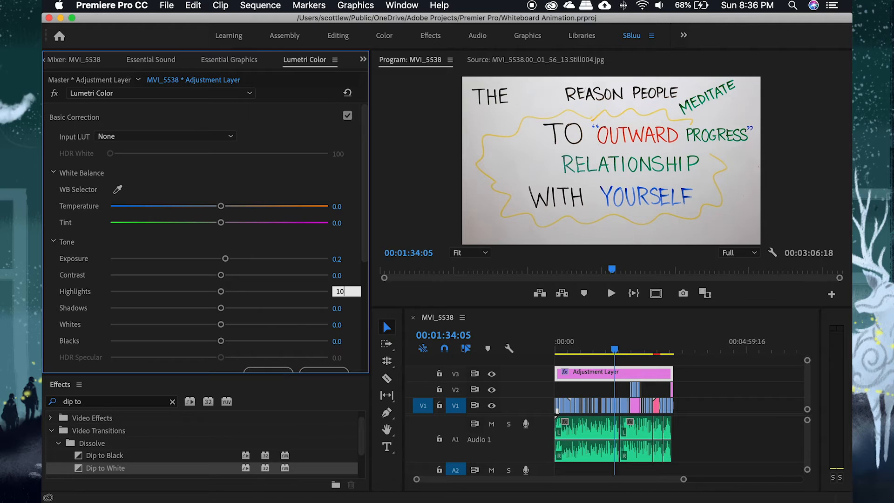
{"action": "key", "text": "Return"}
{"action": "key", "text": "super+s"}
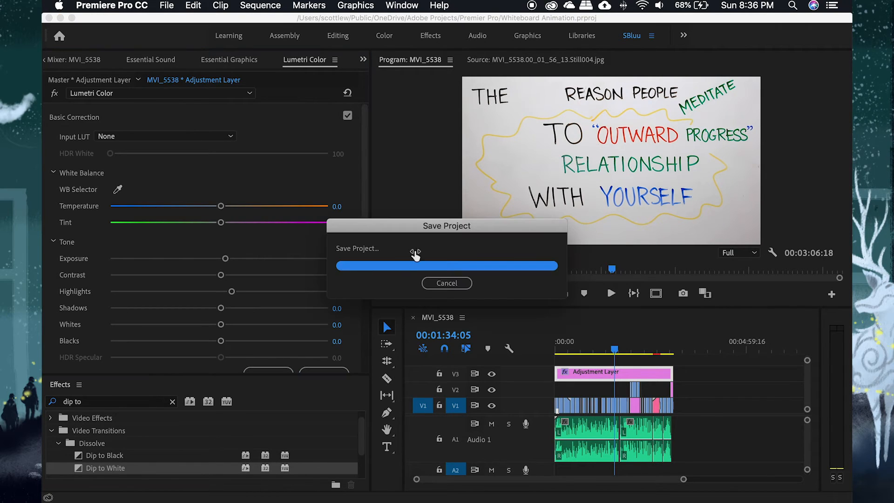
Enlarge the Program monitor and scrub onward from 00:01:34:05 to review the colour correction.
{"action": "key", "text": "grave"}
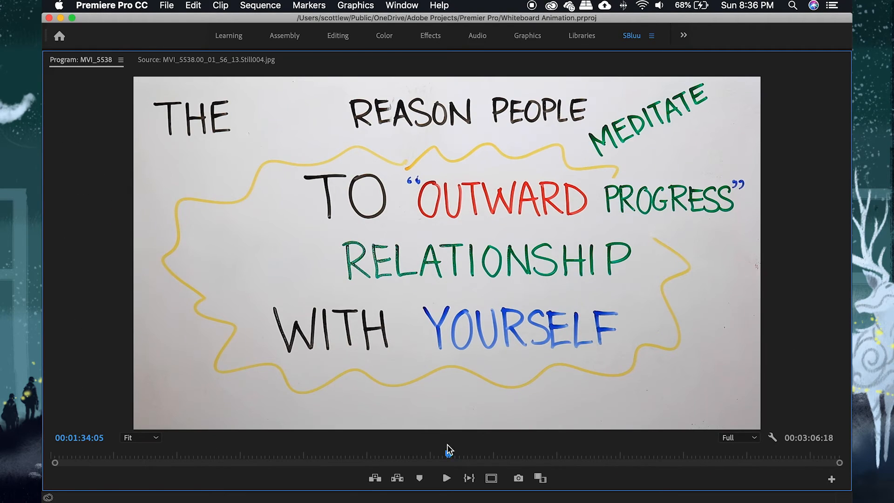
{"action": "left_click_drag", "start_coordinate": [450, 452], "coordinate": [651, 449]}
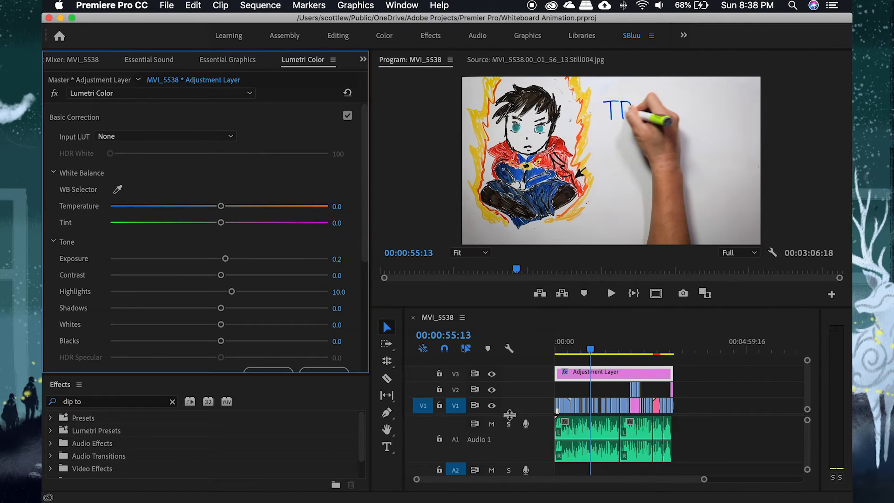
Return the playhead to the start of the sequence and collapse the Audio 1 track to its compact height.
{"action": "left_click_drag", "start_coordinate": [591, 349], "coordinate": [544, 353]}
{"action": "double_click", "coordinate": [546, 433]}
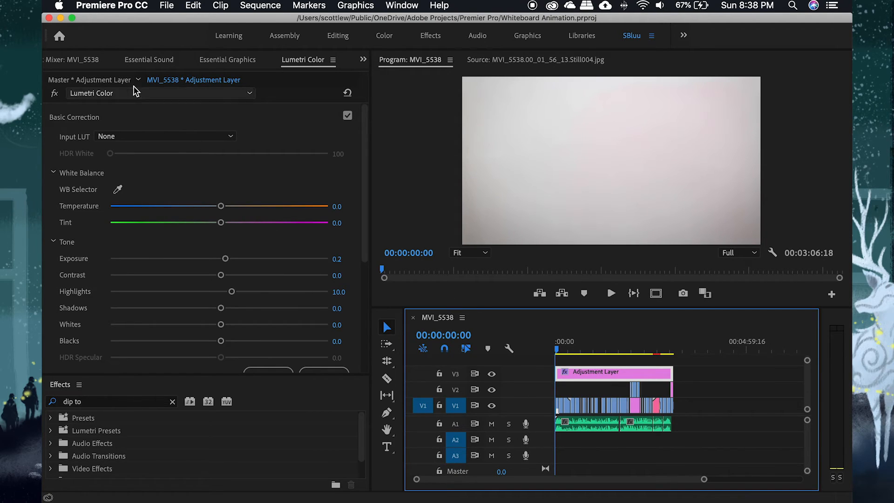
Create a bin named Pictures for the four MVI_5538 still images, and file Whiteboard Animation Link in the Video bin.
{"action": "key", "text": "shift+1"}
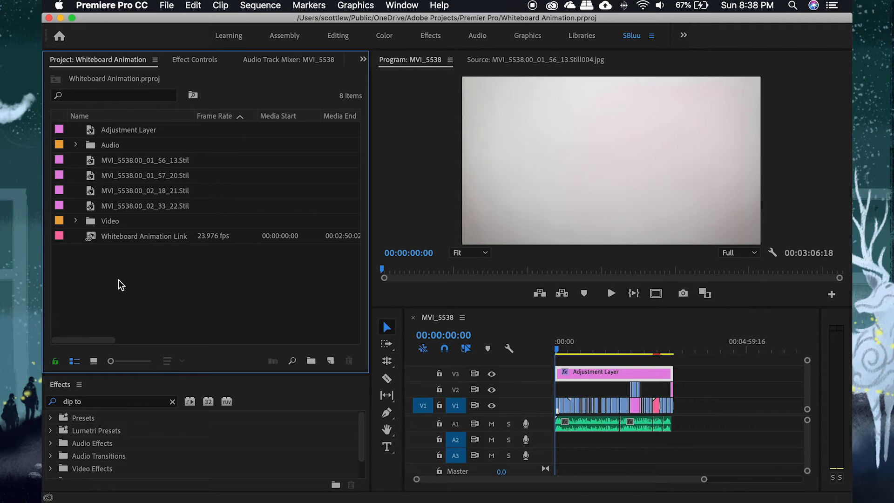
{"action": "key", "text": "super+b"}
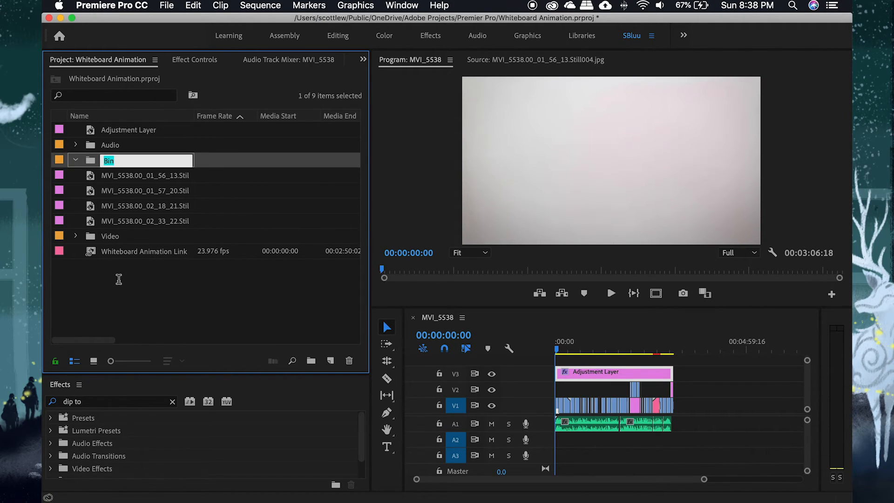
{"action": "type", "text": "Pictures"}
{"action": "key", "text": "Tab"}
{"action": "left_click", "coordinate": [116, 222]}
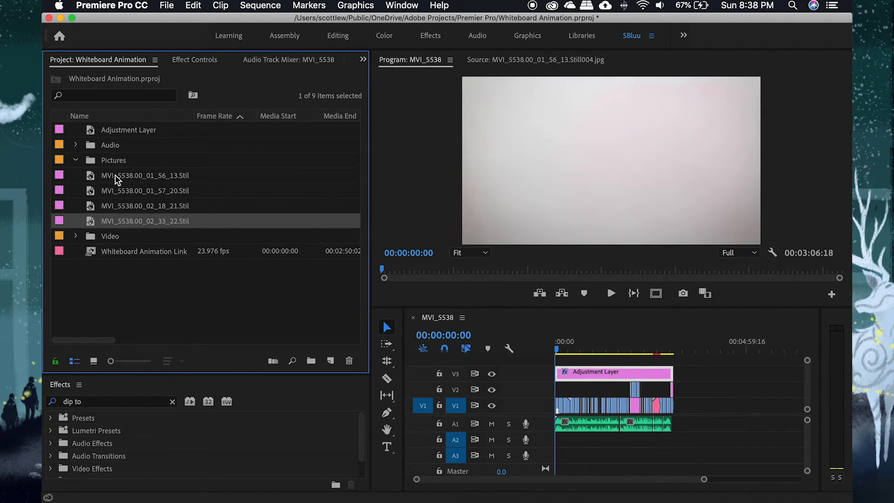
{"action": "left_click", "coordinate": [113, 176], "text": "shift"}
{"action": "left_click_drag", "start_coordinate": [103, 174], "coordinate": [103, 161]}
{"action": "left_click", "coordinate": [76, 160]}
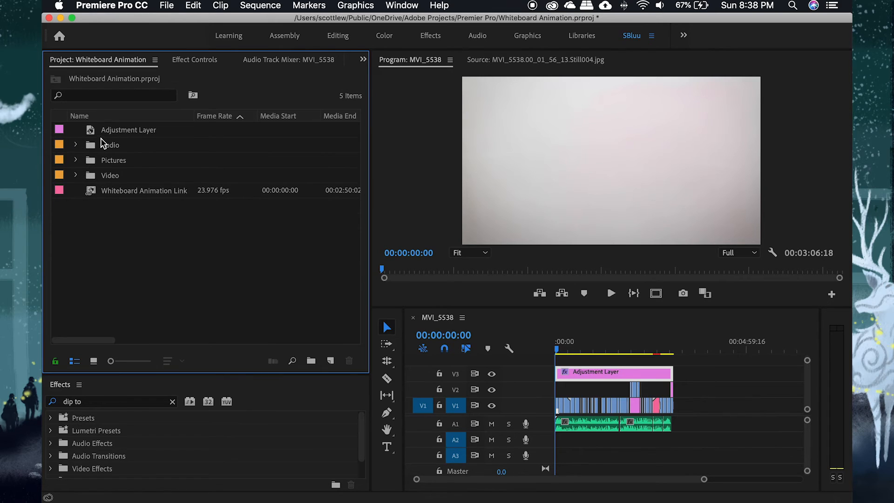
{"action": "left_click", "coordinate": [110, 189]}
Switch to Finder and open the Epidemic music folder inside DL Assets.
{"action": "key", "text": "super+Tab"}
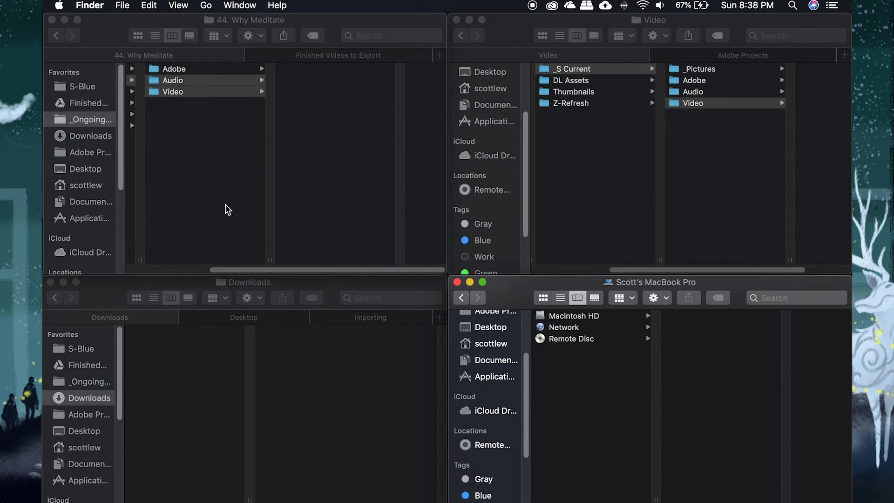
{"action": "left_click", "coordinate": [619, 81]}
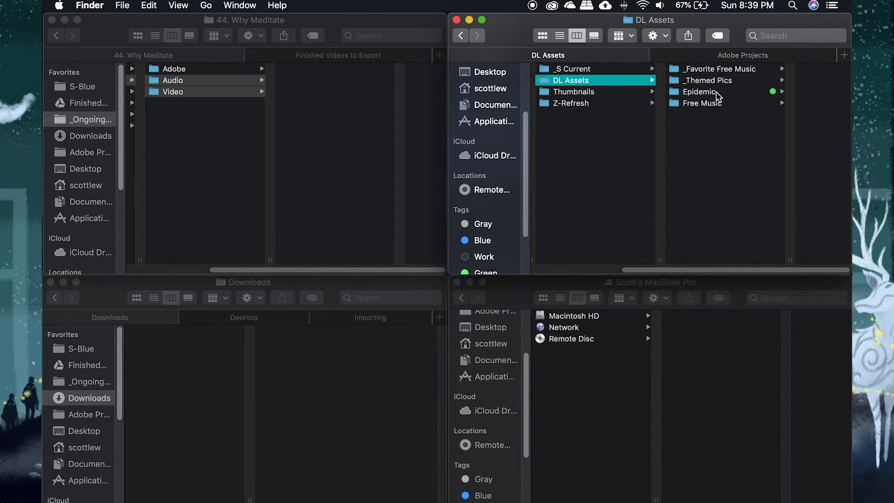
{"action": "left_click", "coordinate": [704, 92]}
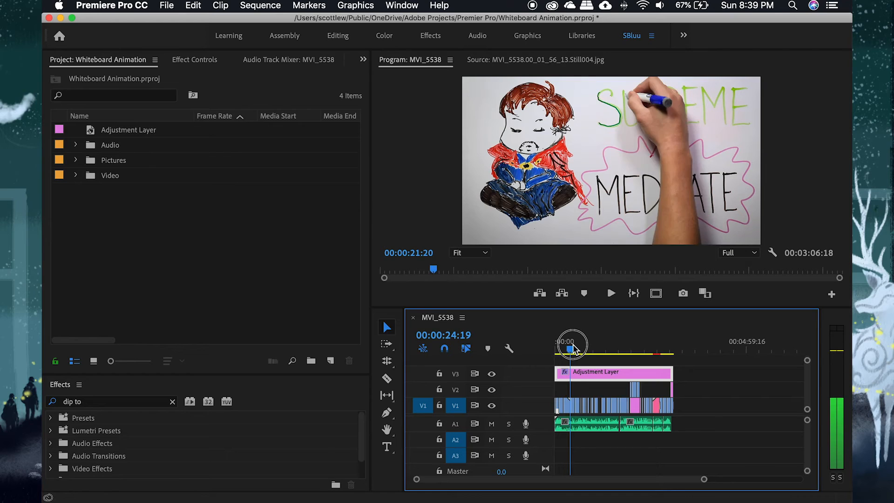
Scrub the Premiere Pro sequence to 00:00:46:15, and preview the last two music tracks in Finder's Hopeful folder, including ES_Pinnacle Of Success.
{"action": "left_click_drag", "start_coordinate": [568, 343], "coordinate": [587, 347]}
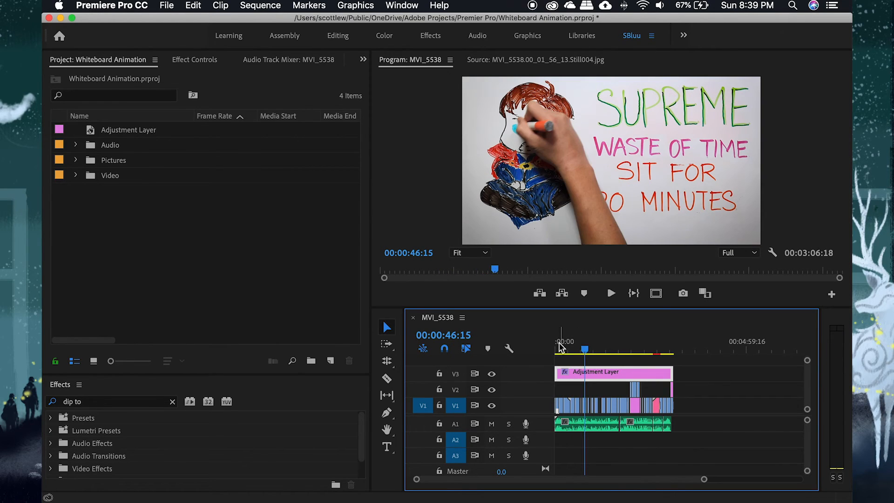
{"action": "key", "text": "ctrl+Right"}
{"action": "key", "text": "ctrl+Right"}
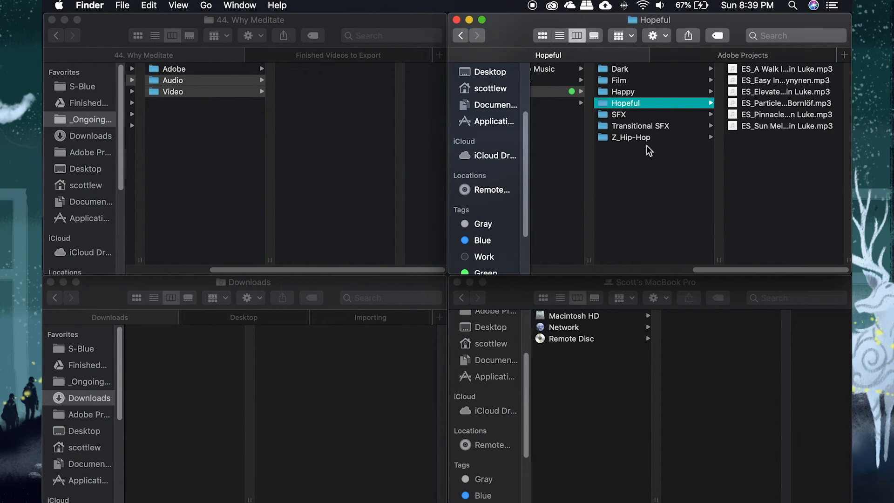
{"action": "left_click", "coordinate": [754, 127]}
{"action": "key", "text": "space"}
{"action": "key", "text": "space"}
{"action": "left_click", "coordinate": [621, 116]}
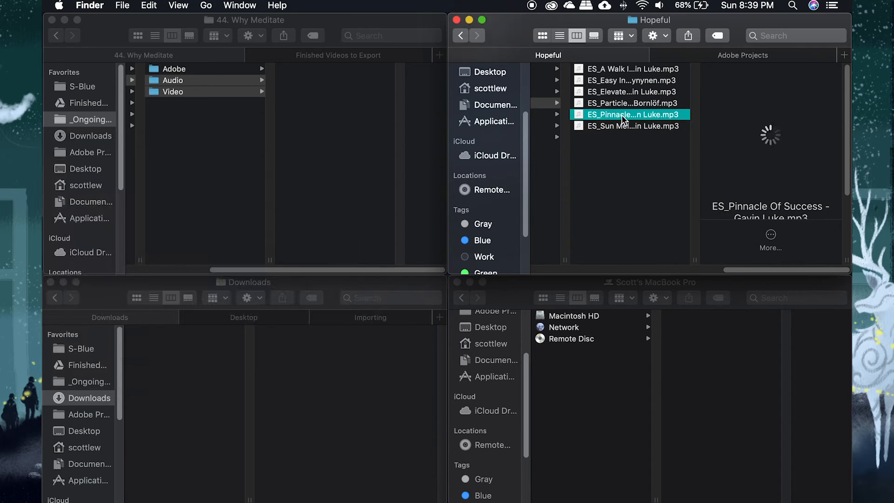
{"action": "key", "text": "space"}
{"action": "key", "text": "space"}
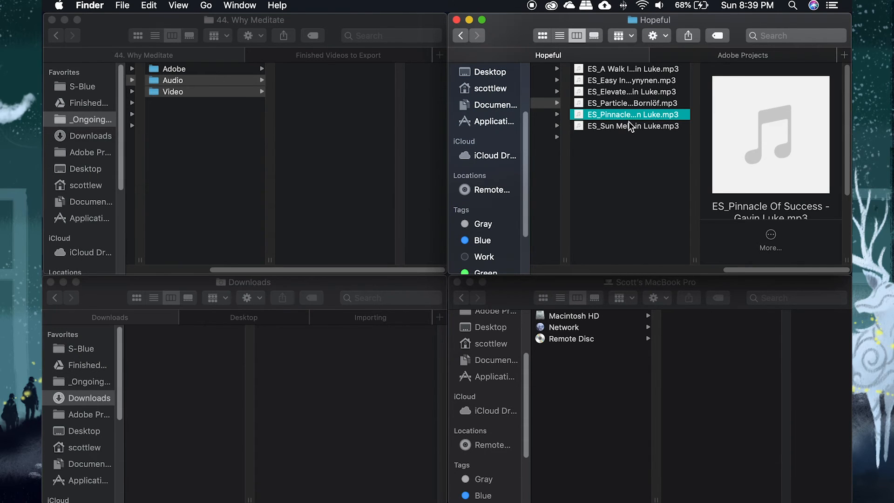
Import ES_Pinnacle Of Success into the Premiere Pro project, place it at the start of track A2, and play the sequence from the beginning.
{"action": "left_click_drag", "start_coordinate": [628, 120], "coordinate": [636, 160]}
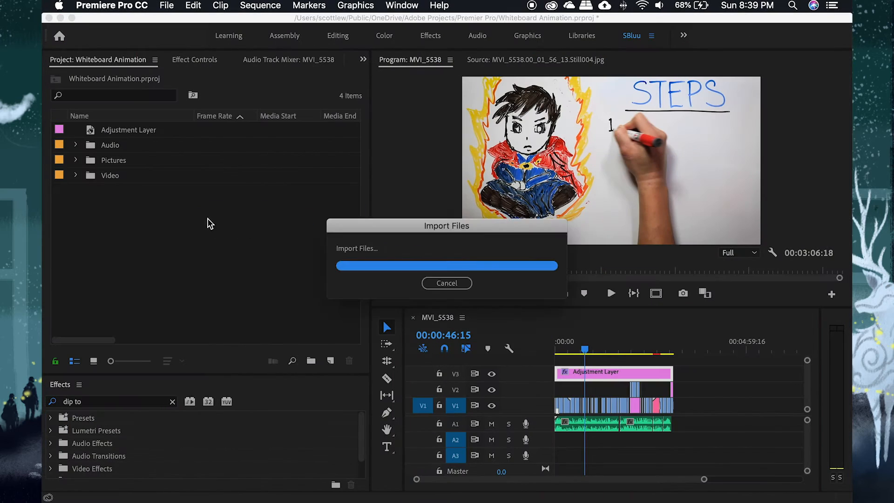
{"action": "left_click_drag", "start_coordinate": [140, 190], "coordinate": [558, 443]}
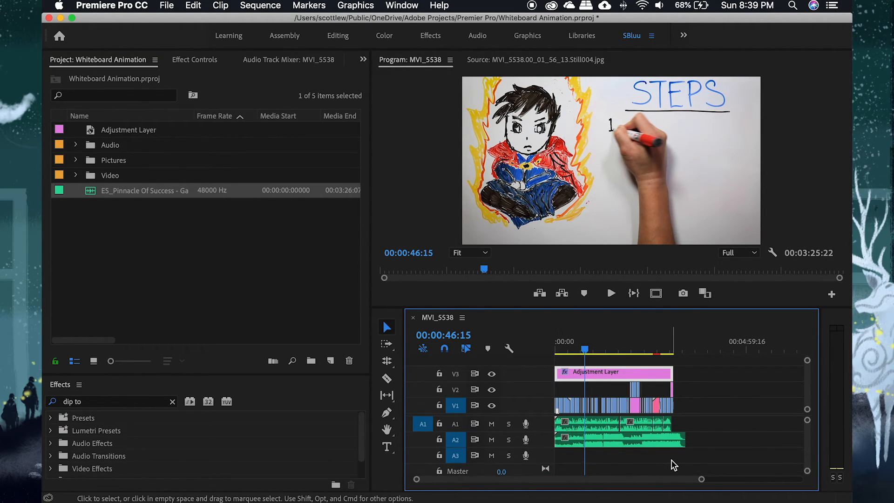
{"action": "left_click_drag", "start_coordinate": [585, 350], "coordinate": [458, 376]}
Tag the music clip on A2 as Music in Essential Sound and apply the Balanced Background Music preset.
{"action": "left_click", "coordinate": [270, 60]}
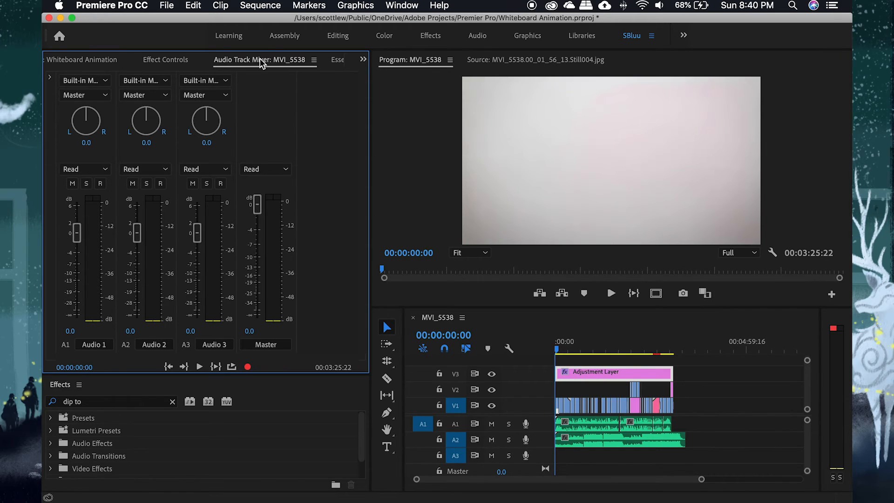
{"action": "left_click", "coordinate": [476, 37]}
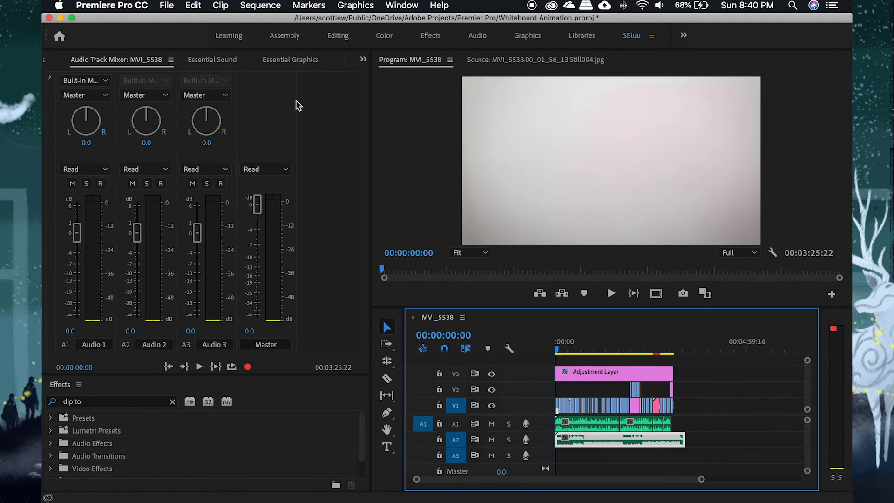
{"action": "left_click", "coordinate": [214, 62]}
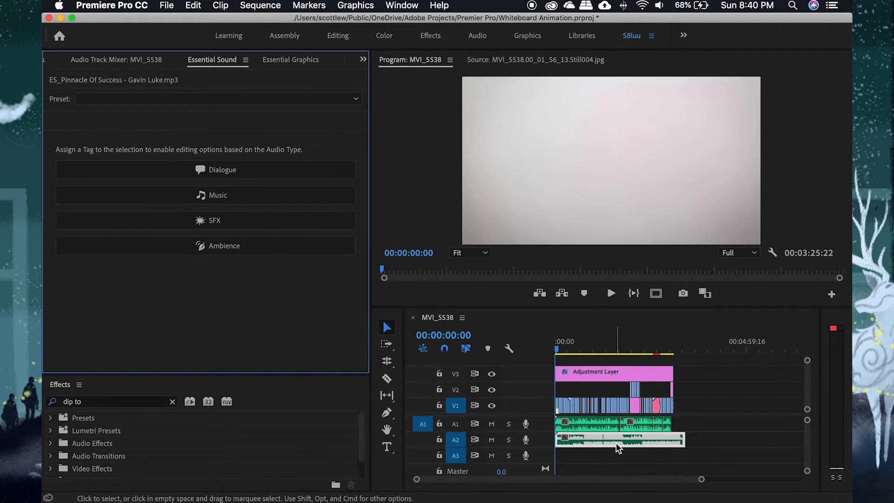
{"action": "left_click", "coordinate": [201, 197]}
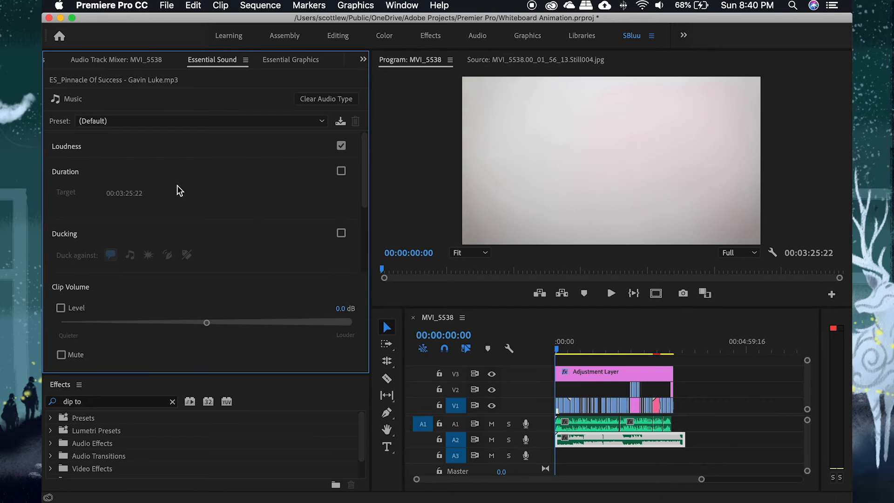
{"action": "left_click", "coordinate": [86, 121]}
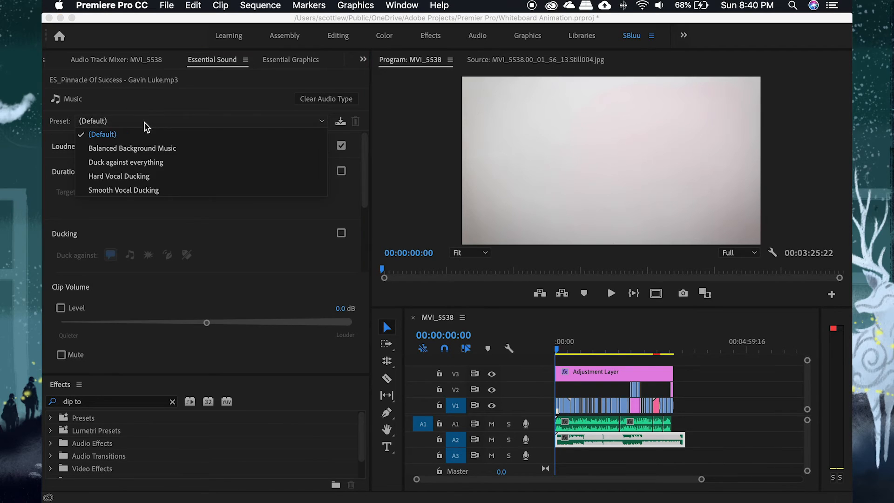
{"action": "left_click", "coordinate": [132, 149]}
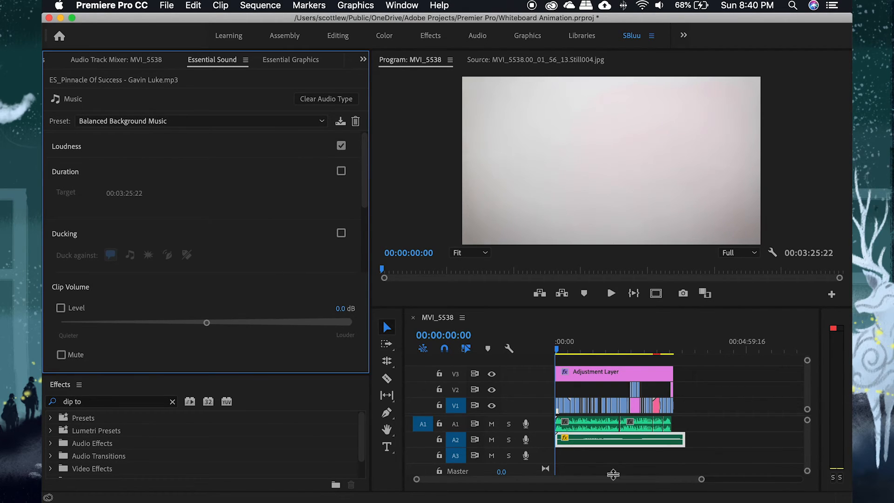
Play the voiceover and music together with the Audio Track Mixer open to compare the track levels.
{"action": "left_click_drag", "start_coordinate": [569, 345], "coordinate": [574, 345]}
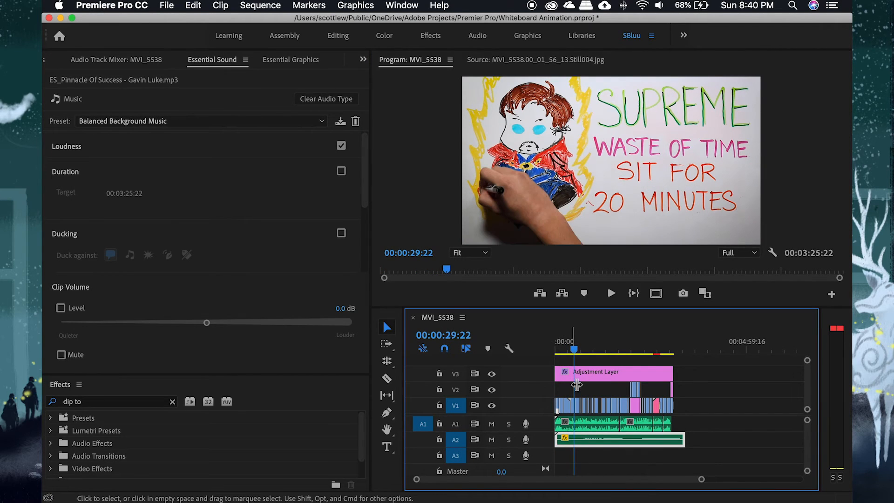
{"action": "left_click", "coordinate": [116, 59]}
{"action": "left_click_drag", "start_coordinate": [576, 350], "coordinate": [589, 349]}
{"action": "double_click", "coordinate": [542, 439]}
{"action": "key", "text": "space"}
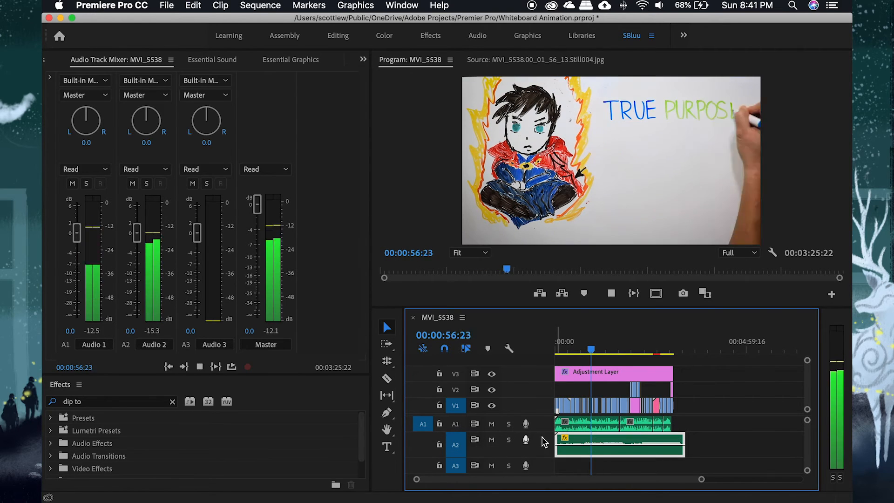
Enlarge track A2 and add two volume keyframes to the music around 00:01:19:07, lowering the volume from the second one onward.
{"action": "key", "text": "XF86AudioRaiseVolume"}
{"action": "key", "text": "="}
{"action": "left_click_drag", "start_coordinate": [542, 458], "coordinate": [542, 474]}
{"action": "key", "text": "-"}
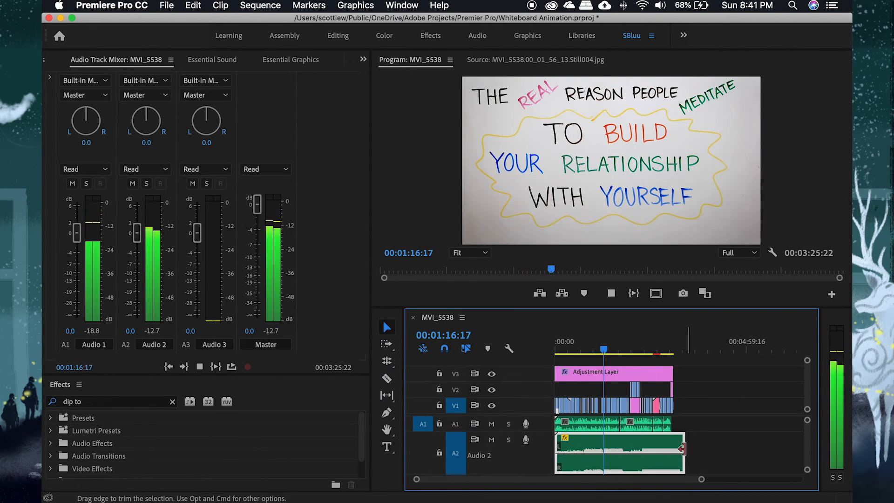
{"action": "key", "text": "="}
{"action": "key", "text": "="}
{"action": "key", "text": "space"}
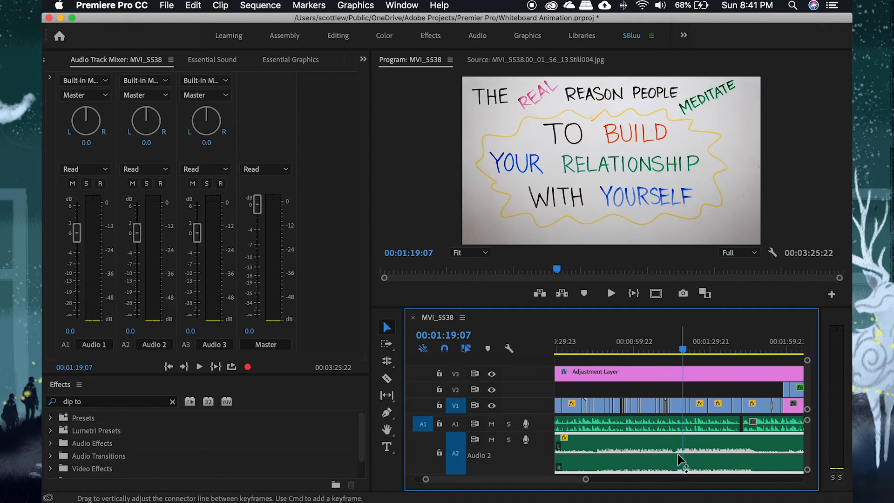
{"action": "left_click", "coordinate": [673, 454], "text": "super"}
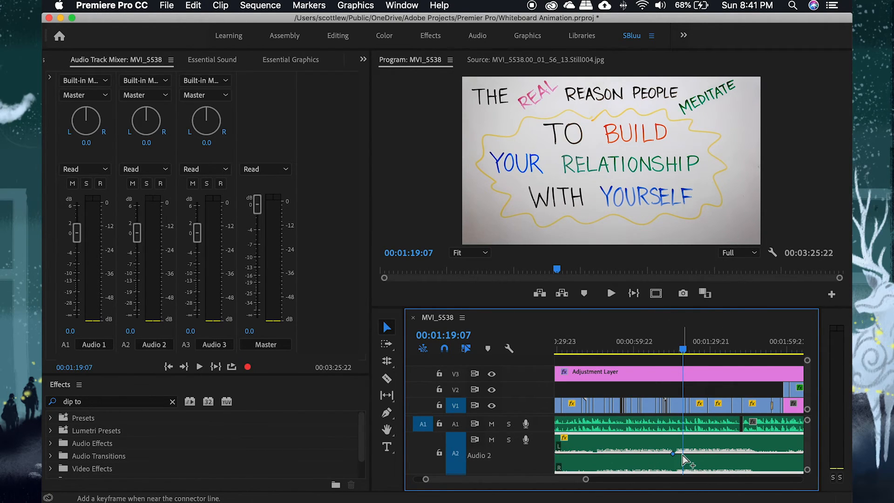
{"action": "left_click_drag", "start_coordinate": [682, 454], "coordinate": [690, 459]}
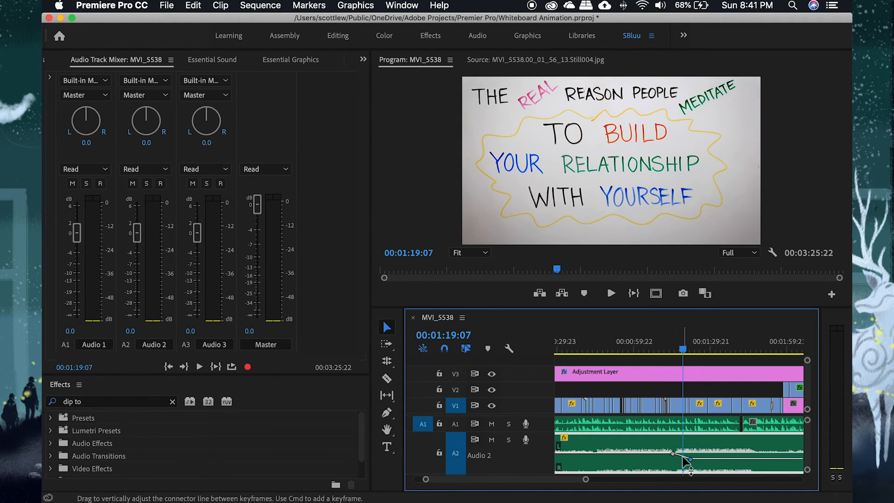
Play the sequence from 00:01:13:06 through the music's volume dip to check the balance with the voiceover.
{"action": "left_click", "coordinate": [668, 350]}
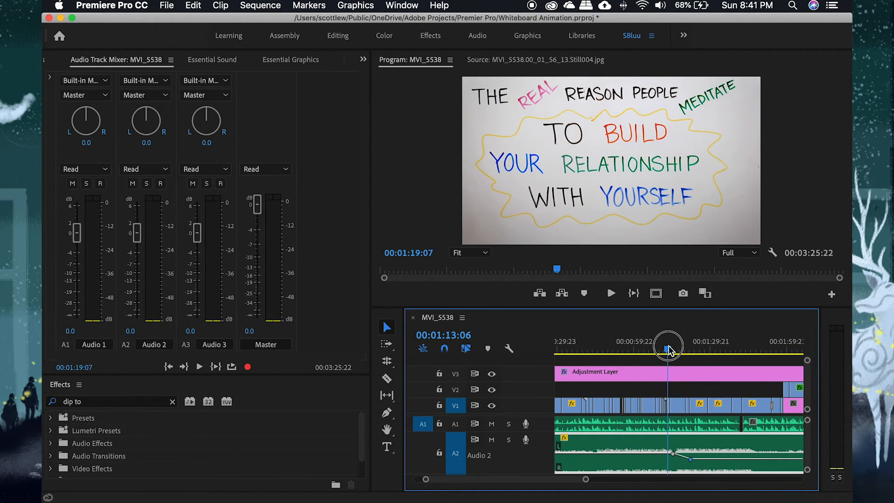
{"action": "key", "text": "space"}
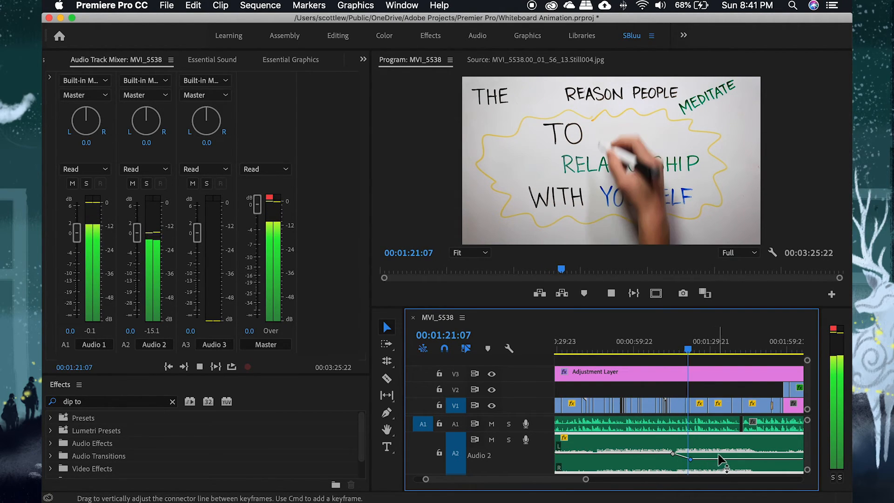
{"action": "key", "text": "space"}
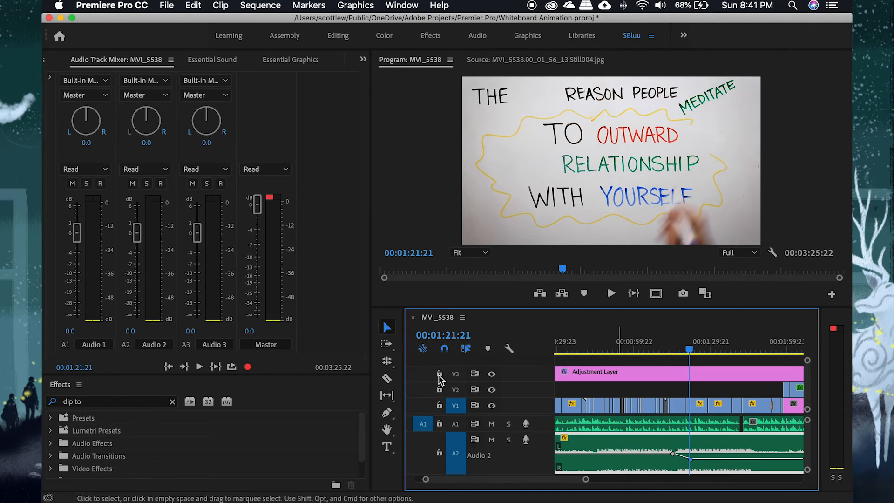
Set the Audio 2 track volume to -4 dB and the Audio 3 track volume to -15 dB.
{"action": "left_click", "coordinate": [130, 330]}
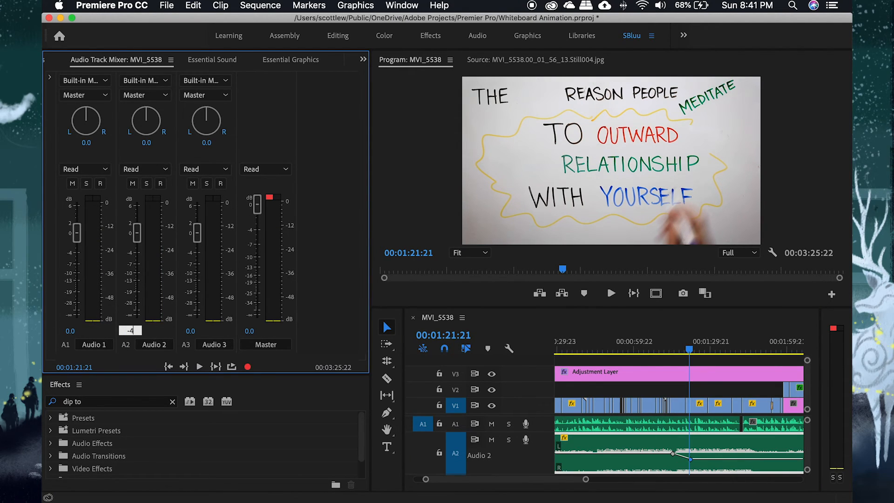
{"action": "key", "text": "Return"}
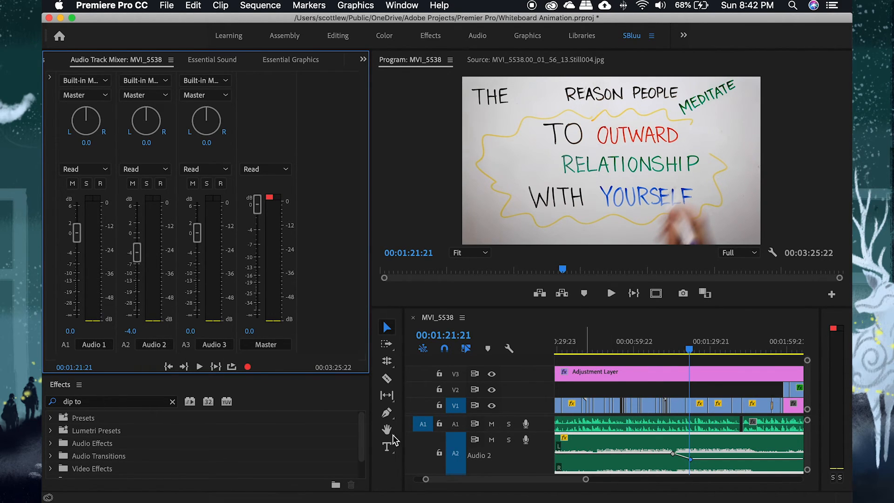
{"action": "type", "text": "-15"}
{"action": "key", "text": "Return"}
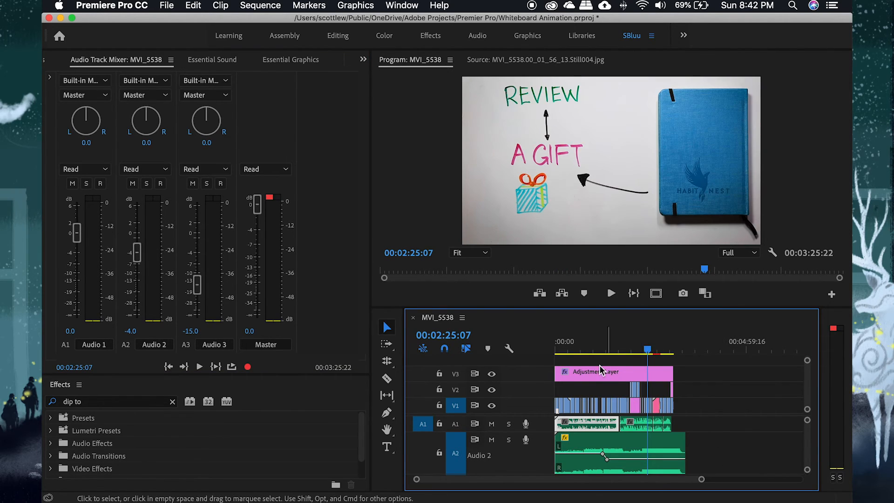
Add two more volume keyframes to the music just after 00:01:41:04, raising the second to bring the music back up.
{"action": "left_click_drag", "start_coordinate": [604, 343], "coordinate": [622, 345]}
{"action": "key", "text": "equal"}
{"action": "key", "text": "equal"}
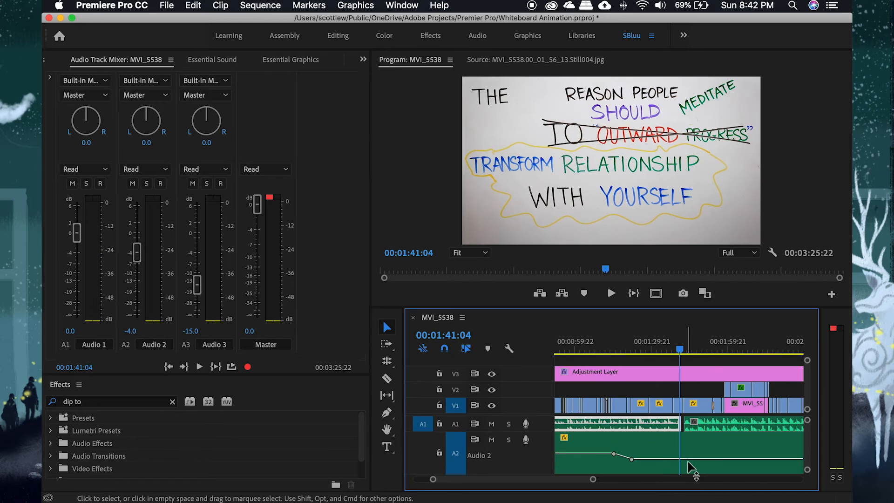
{"action": "left_click", "coordinate": [686, 459], "text": "super"}
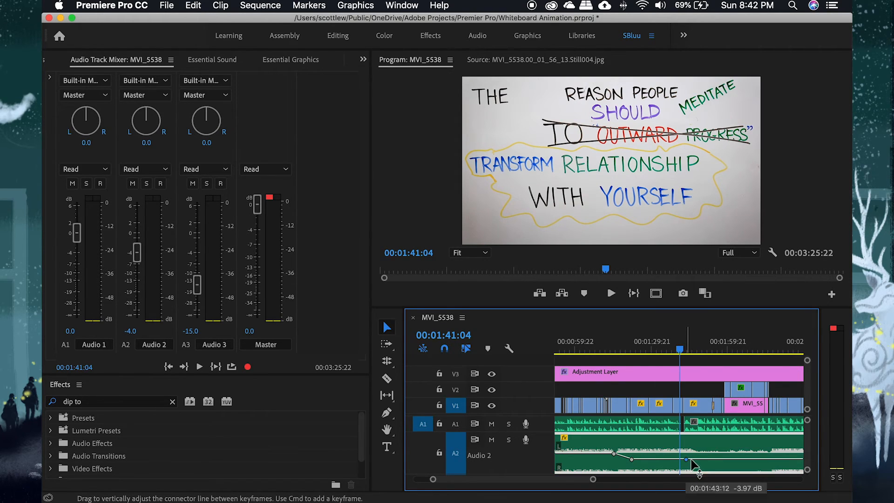
{"action": "left_click", "coordinate": [695, 459], "text": "super"}
{"action": "left_click_drag", "start_coordinate": [697, 460], "coordinate": [699, 454]}
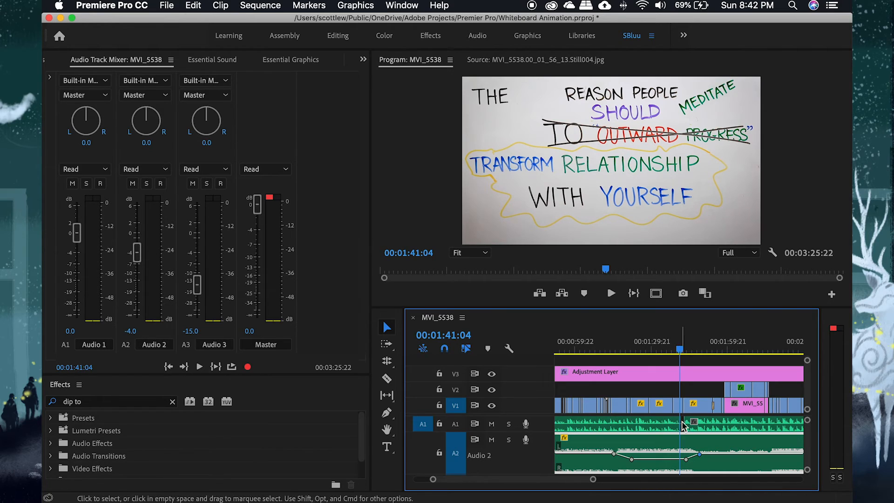
Set the Audio 2 track volume to -2 dB and play the sequence from 00:01:41:04 to check the level.
{"action": "left_click", "coordinate": [131, 330]}
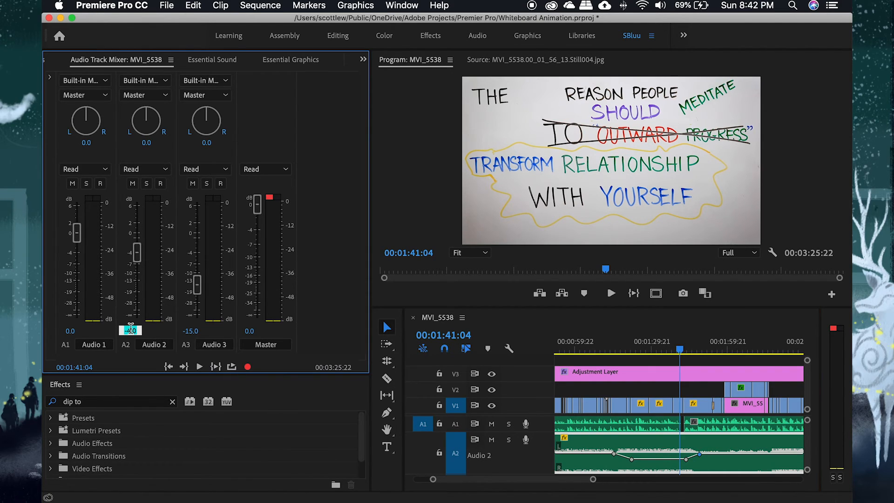
{"action": "type", "text": "-2"}
{"action": "key", "text": "Return"}
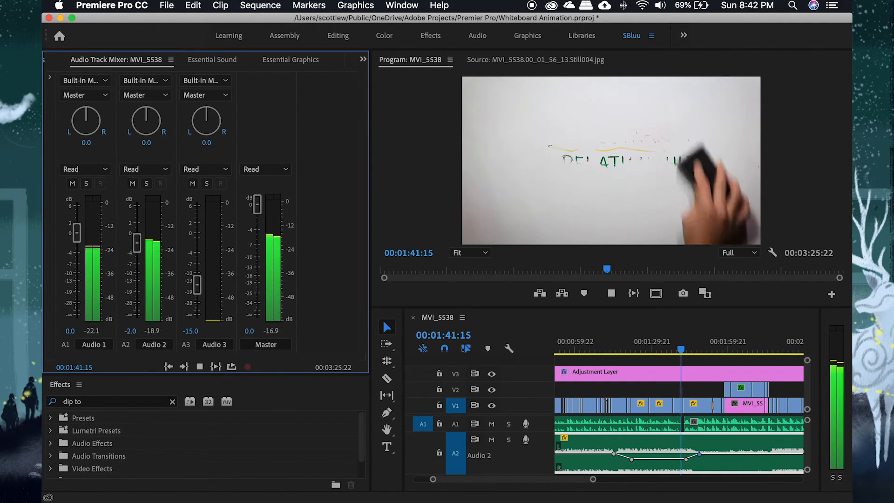
{"action": "key", "text": "minus"}
Add two volume keyframes to the music between about 00:02:15 and 00:02:26, lowering the second, and play the "Link Below!" section.
{"action": "left_click", "coordinate": [724, 454], "text": "super"}
{"action": "left_click", "coordinate": [733, 454], "text": "super"}
{"action": "left_click_drag", "start_coordinate": [733, 454], "coordinate": [693, 463]}
{"action": "left_click", "coordinate": [722, 342]}
{"action": "key", "text": "space"}
{"action": "key", "text": "minus"}
{"action": "key", "text": "equal"}
{"action": "key", "text": "equal"}
{"action": "key", "text": "minus"}
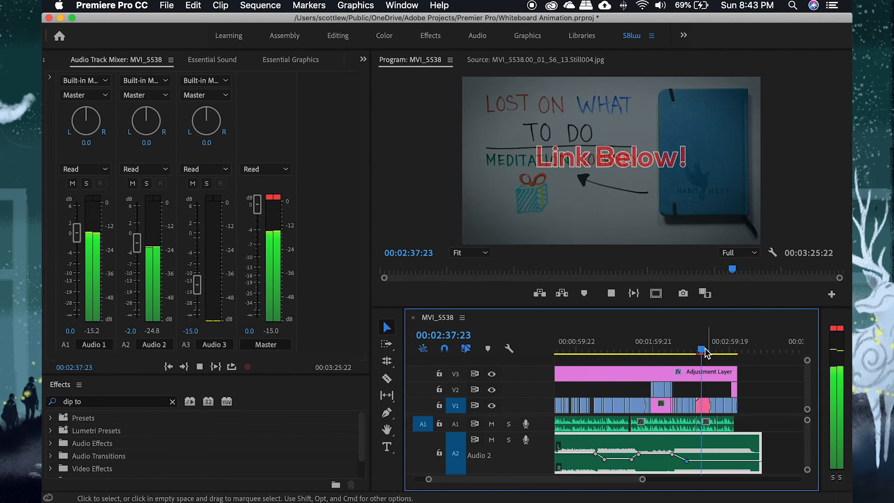
Cut the music on track A2 where the video clips end, at 00:03:06:18, and delete the excess part.
{"action": "left_click", "coordinate": [711, 345]}
{"action": "key", "text": "c"}
{"action": "left_click", "coordinate": [736, 447]}
{"action": "key", "text": "v"}
{"action": "left_click", "coordinate": [750, 448]}
{"action": "key", "text": "Delete"}
Fade out the music with two volume keyframes, from the end of the voiceover to the end of the sequence.
{"action": "key", "text": "equal"}
{"action": "key", "text": "equal"}
{"action": "key", "text": "equal"}
{"action": "left_click", "coordinate": [742, 461], "text": "super"}
{"action": "left_click", "coordinate": [769, 460], "text": "super"}
{"action": "left_click_drag", "start_coordinate": [769, 461], "coordinate": [770, 469]}
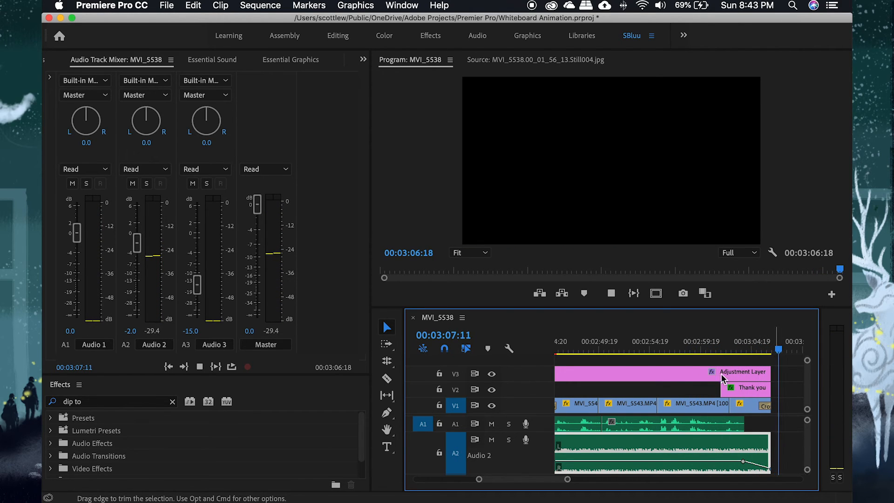
Review the music fade-out at the sequence's end, move the playhead to 00:02:00:00 and save the project.
{"action": "left_click_drag", "start_coordinate": [720, 347], "coordinate": [745, 353]}
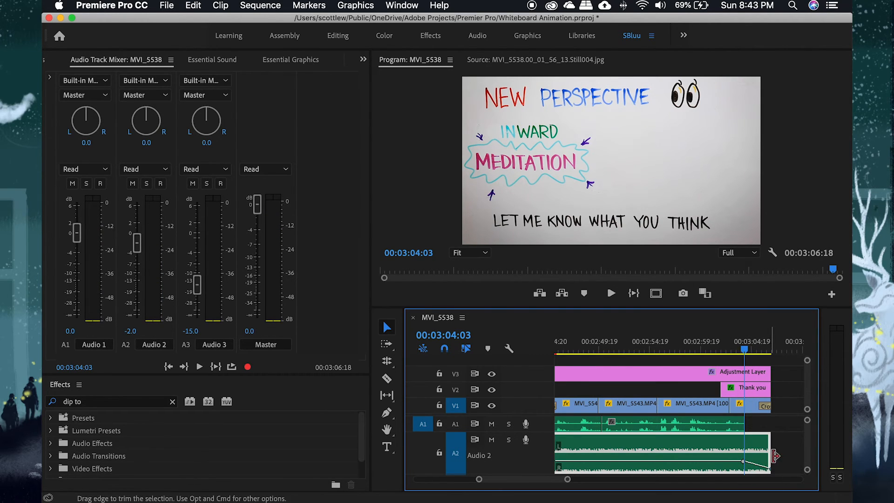
{"action": "key", "text": "super+s"}
{"action": "key", "text": "minus"}
{"action": "key", "text": "minus"}
{"action": "key", "text": "minus"}
{"action": "key", "text": "minus"}
{"action": "left_click_drag", "start_coordinate": [672, 349], "coordinate": [631, 349]}
{"action": "key", "text": "super+s"}
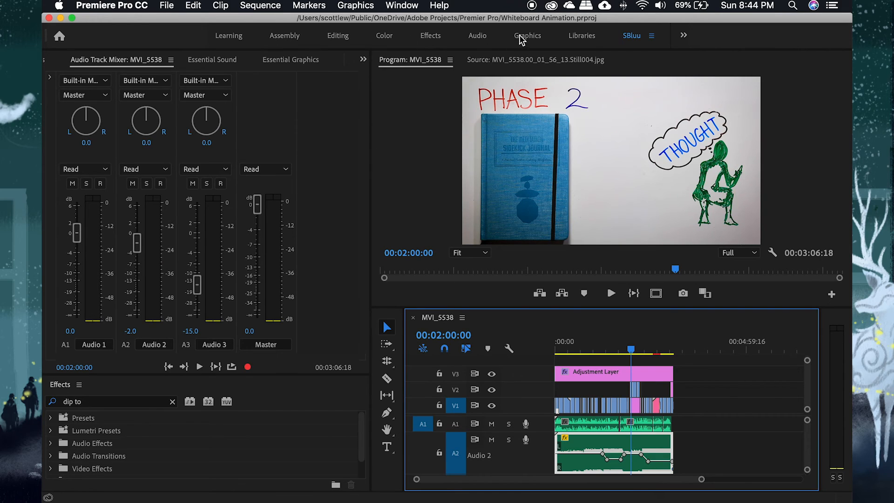
Look through the Essential Sound, Essential Graphics and Audio Track Mixer settings and return to the project's media list.
{"action": "left_click", "coordinate": [212, 60]}
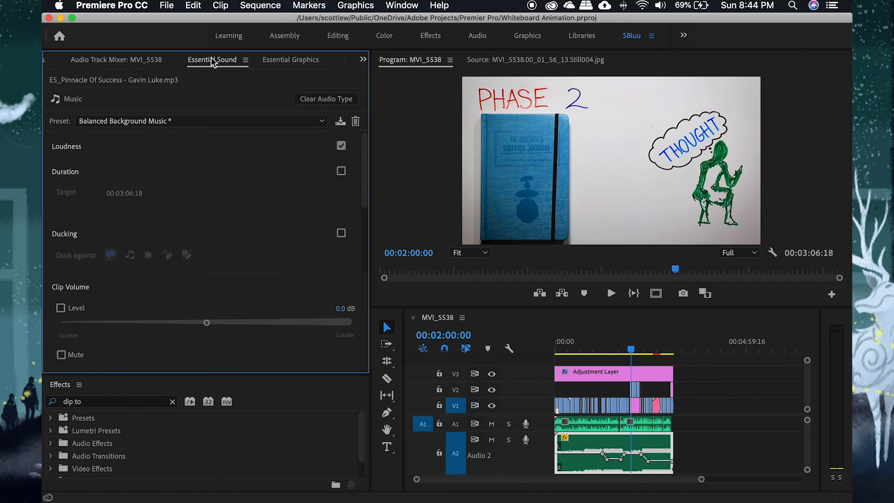
{"action": "left_click", "coordinate": [307, 63]}
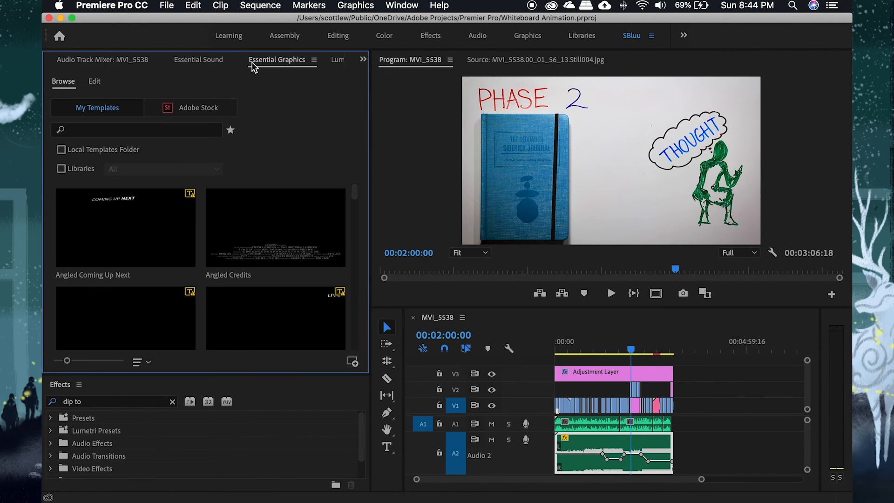
{"action": "left_click", "coordinate": [334, 61]}
{"action": "scroll", "coordinate": [302, 64], "scroll_direction": "up", "scroll_amount": 5}
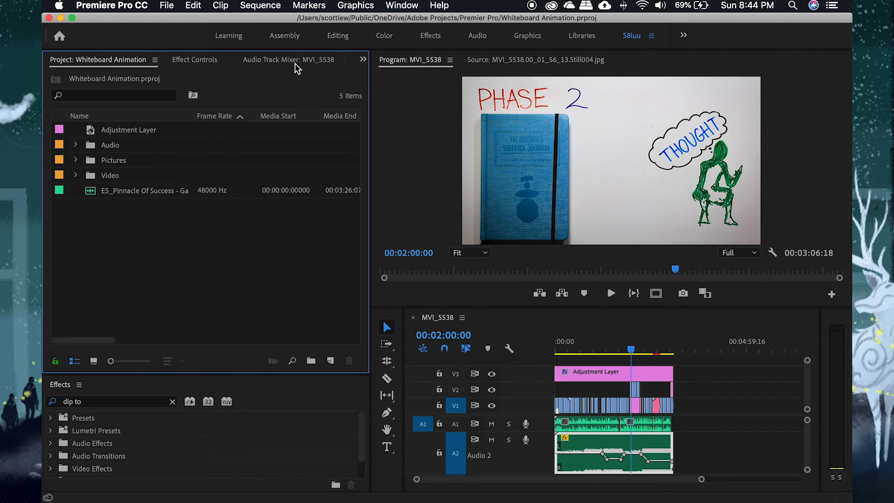
{"action": "left_click", "coordinate": [278, 61]}
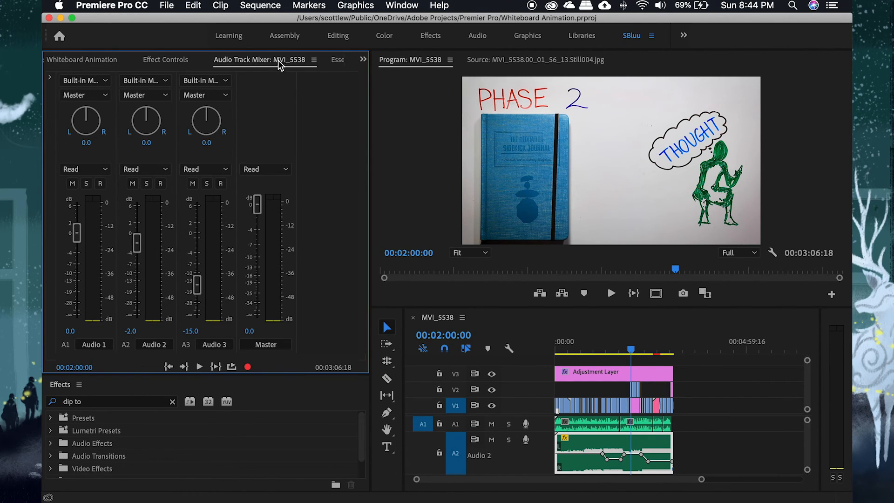
{"action": "left_click", "coordinate": [334, 61]}
{"action": "left_click", "coordinate": [180, 60]}
{"action": "key", "text": "super+s"}
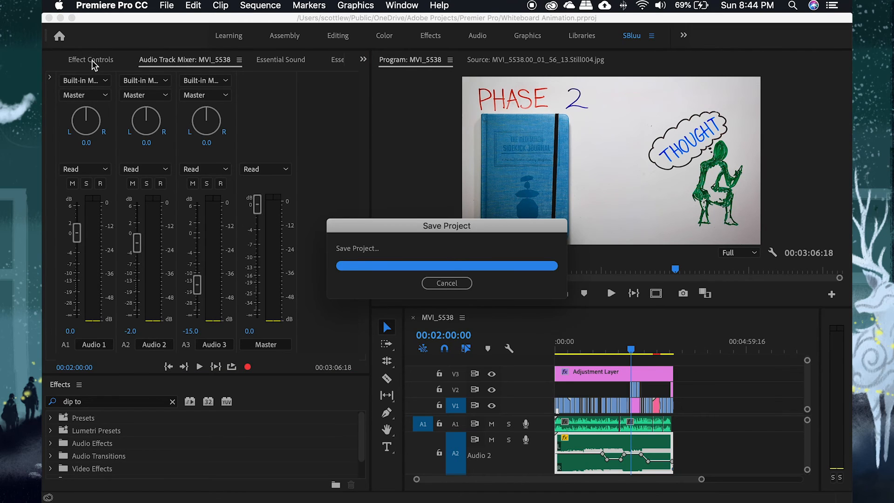
{"action": "left_click", "coordinate": [91, 61]}
{"action": "left_click", "coordinate": [54, 63]}
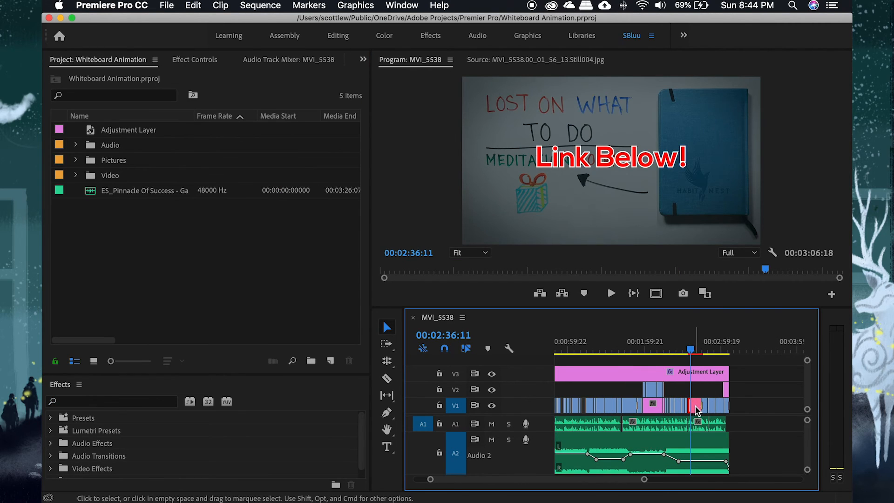
Review the "Link Below!" section around 00:02:38:11 and the closing thumbs-up shot at 00:03:04:11.
{"action": "left_click_drag", "start_coordinate": [691, 349], "coordinate": [697, 352]}
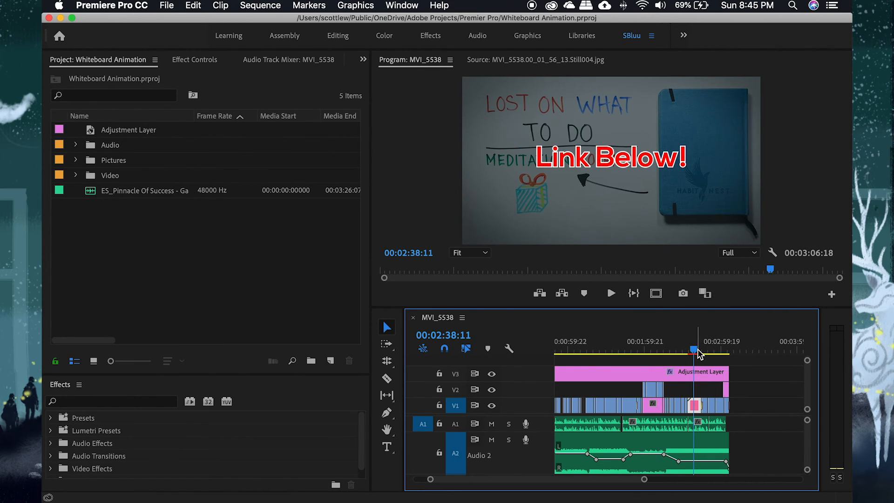
{"action": "mouse_move", "coordinate": [701, 348]}
{"action": "left_mouse_down"}
{"action": "mouse_move", "coordinate": [719, 349]}
{"action": "mouse_move", "coordinate": [527, 347]}
{"action": "mouse_move", "coordinate": [672, 349]}
{"action": "left_mouse_up"}
{"action": "key", "text": "minus"}
{"action": "key", "text": "minus"}
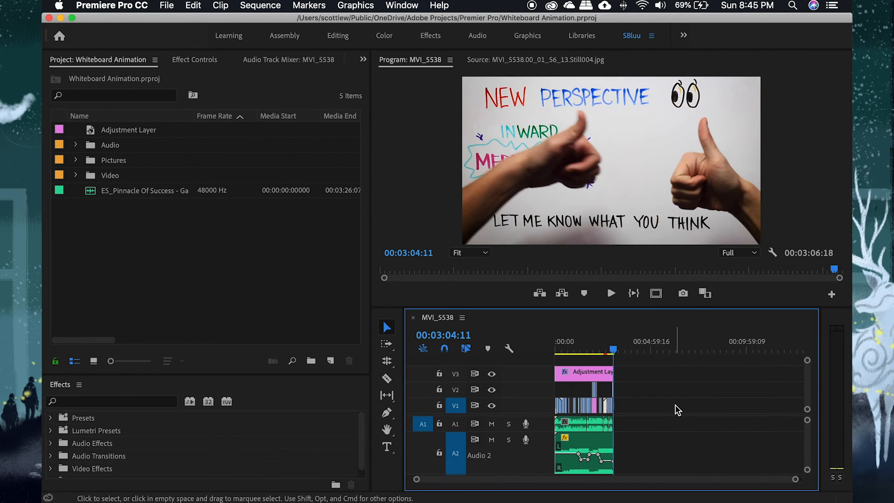
{"action": "scroll", "coordinate": [651, 448], "scroll_direction": "down", "scroll_amount": 1}
{"action": "scroll", "coordinate": [637, 434], "scroll_direction": "up", "scroll_amount": 1}
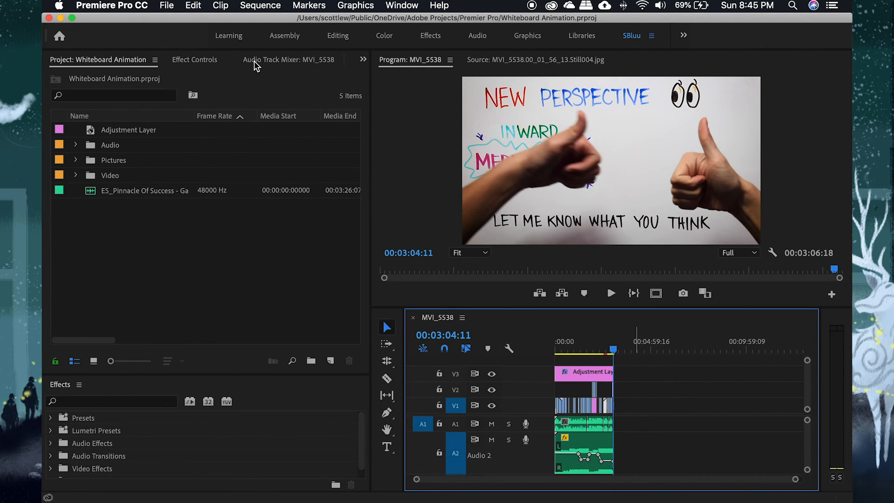
Set up a media export of the sequence in H.264 format with the YouTube 1080p Full HD preset.
{"action": "left_click", "coordinate": [167, 6]}
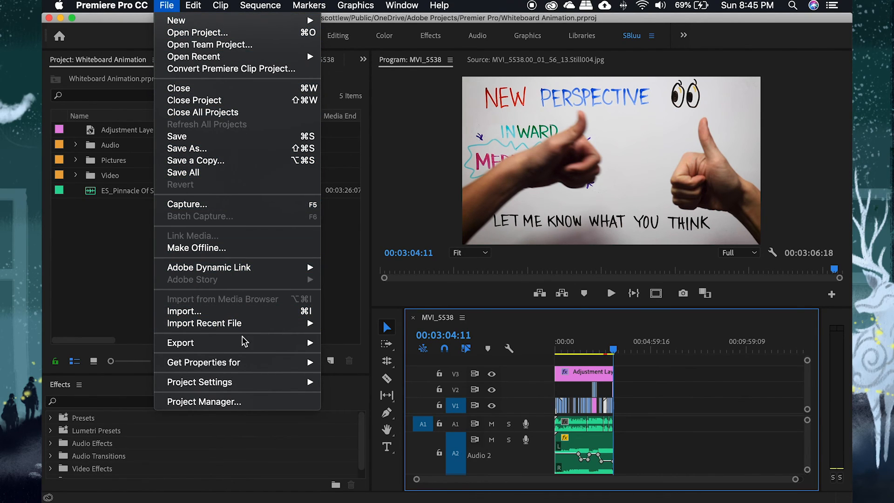
{"action": "mouse_move", "coordinate": [245, 344]}
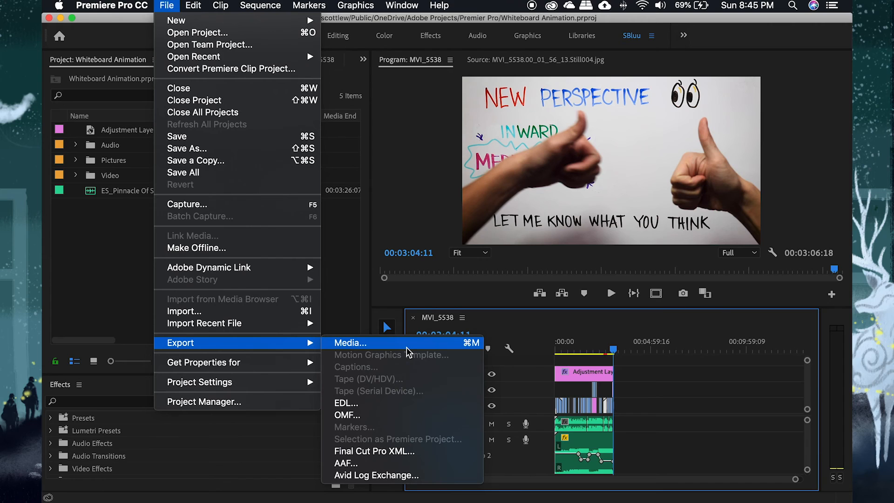
{"action": "left_click", "coordinate": [474, 346]}
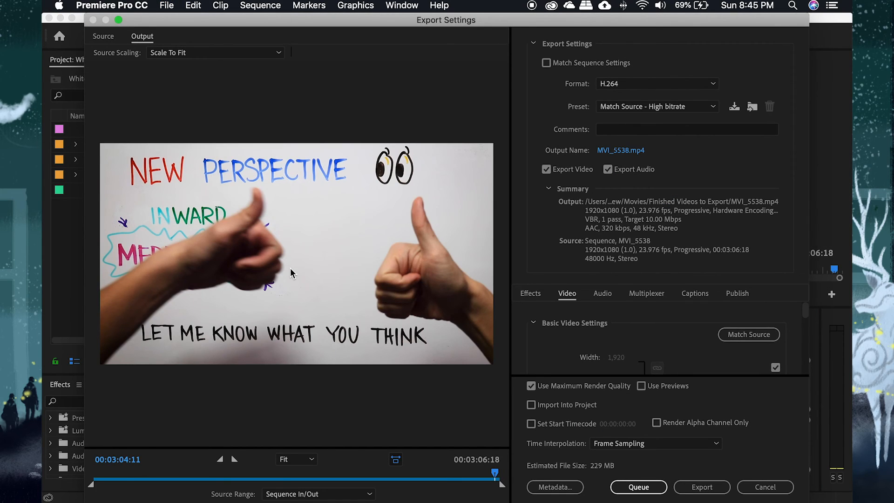
{"action": "left_click", "coordinate": [625, 84]}
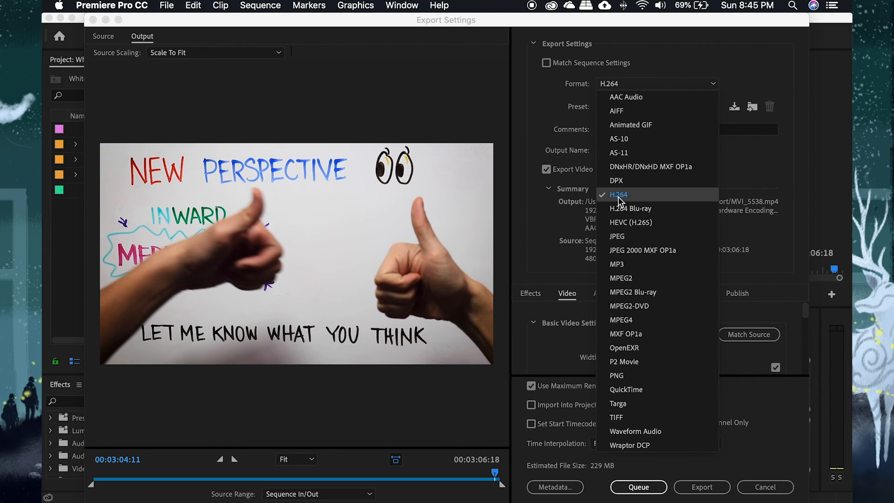
{"action": "left_click", "coordinate": [554, 108]}
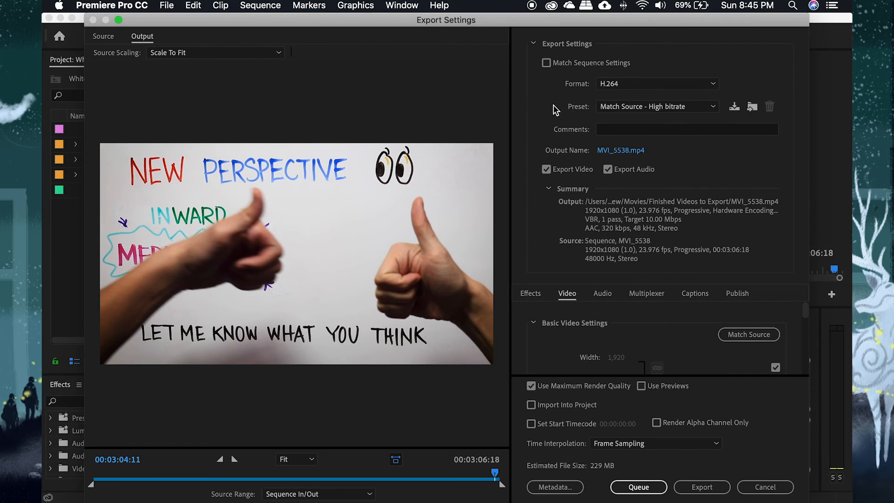
{"action": "left_click", "coordinate": [694, 116]}
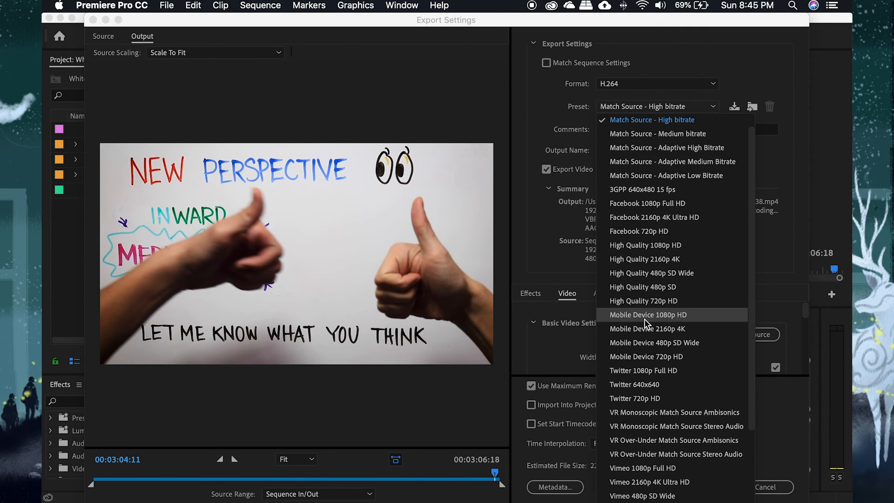
{"action": "scroll", "coordinate": [645, 319], "scroll_direction": "down", "scroll_amount": 5}
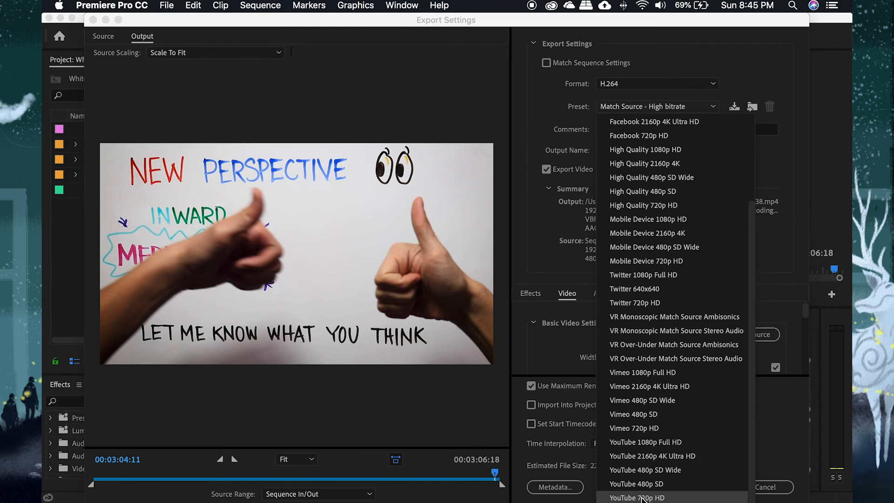
{"action": "left_click", "coordinate": [640, 443]}
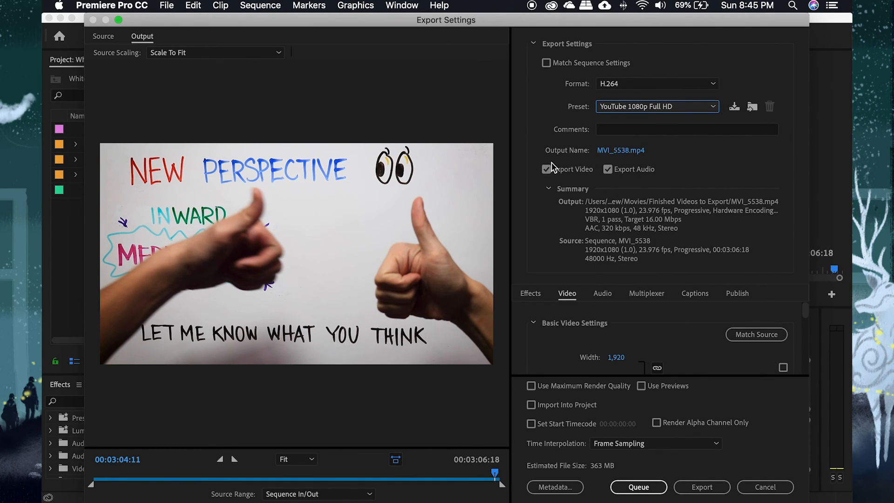
Name the output file Why Meditate in the Finished Videos to Export folder and enable Use Maximum Render Quality.
{"action": "left_click", "coordinate": [610, 151]}
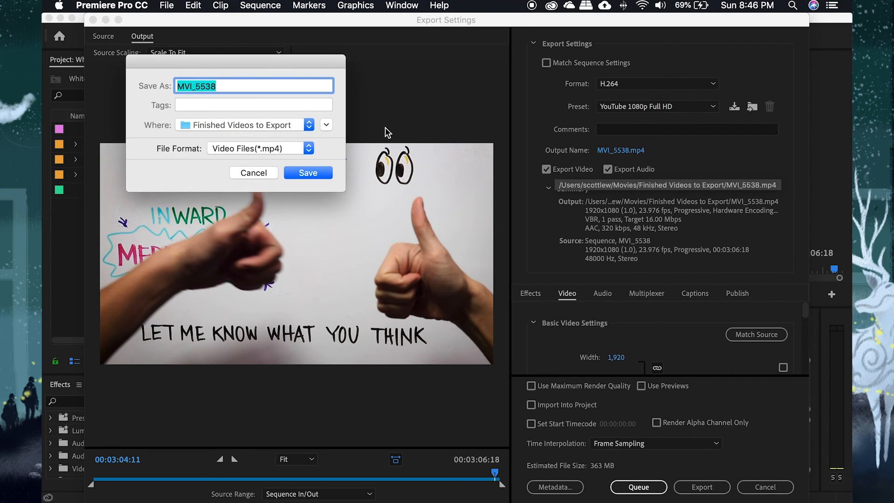
{"action": "type", "text": "Why Meditate"}
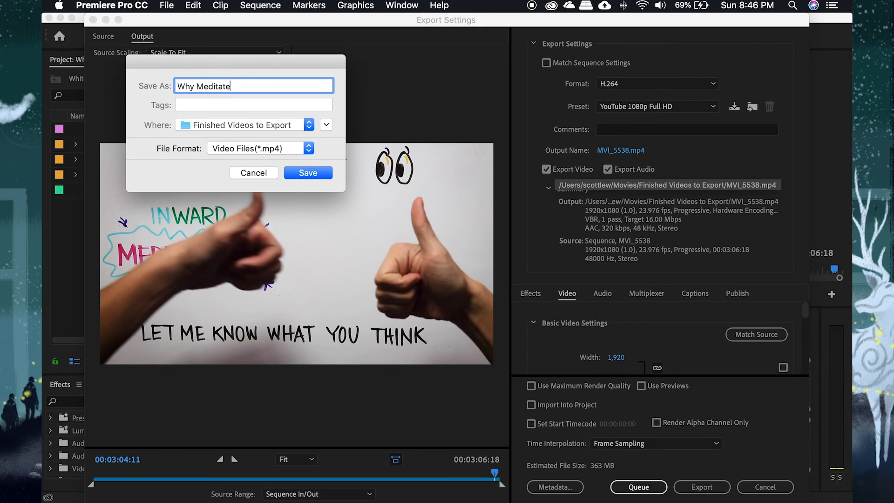
{"action": "left_click", "coordinate": [303, 174]}
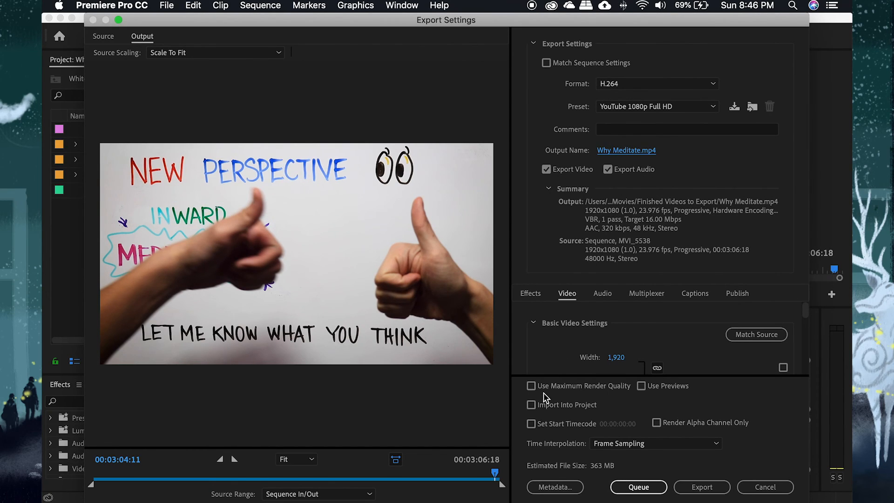
{"action": "left_click", "coordinate": [531, 386]}
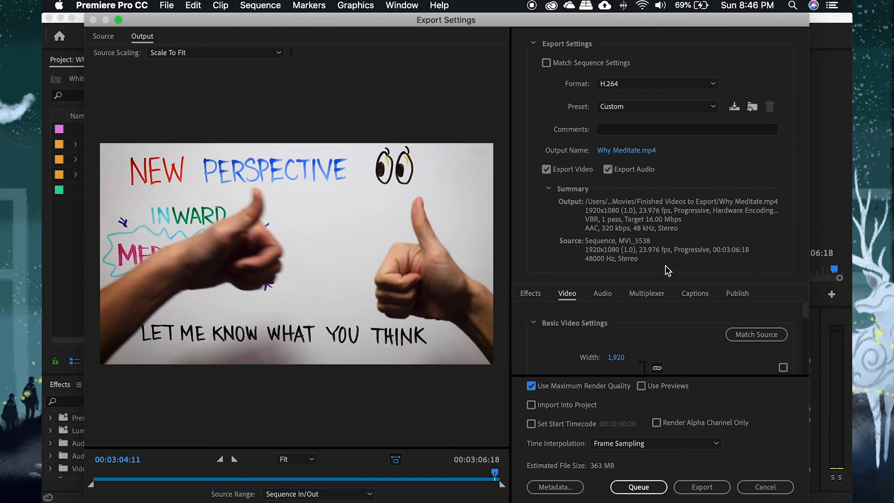
Preview the closing part from 00:02:41:02 to 00:03:06:18 in the export settings and export the video.
{"action": "left_click_drag", "start_coordinate": [495, 474], "coordinate": [445, 474]}
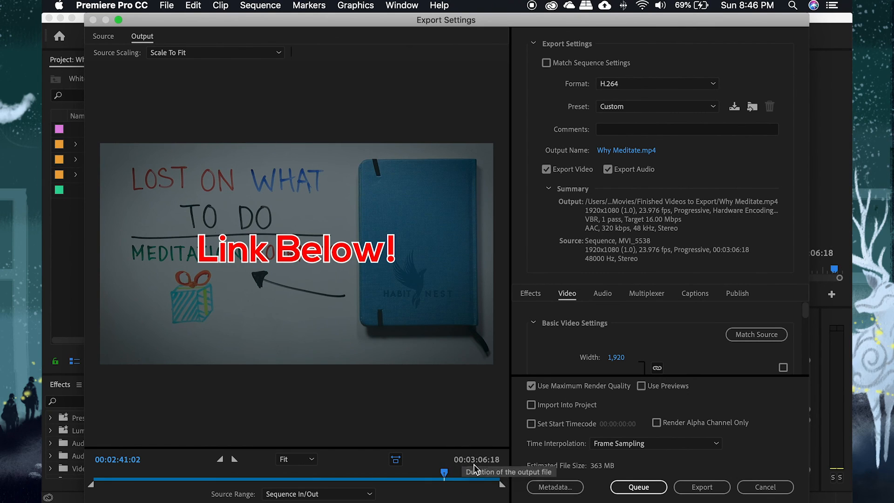
{"action": "left_click", "coordinate": [472, 474]}
{"action": "left_click", "coordinate": [482, 474]}
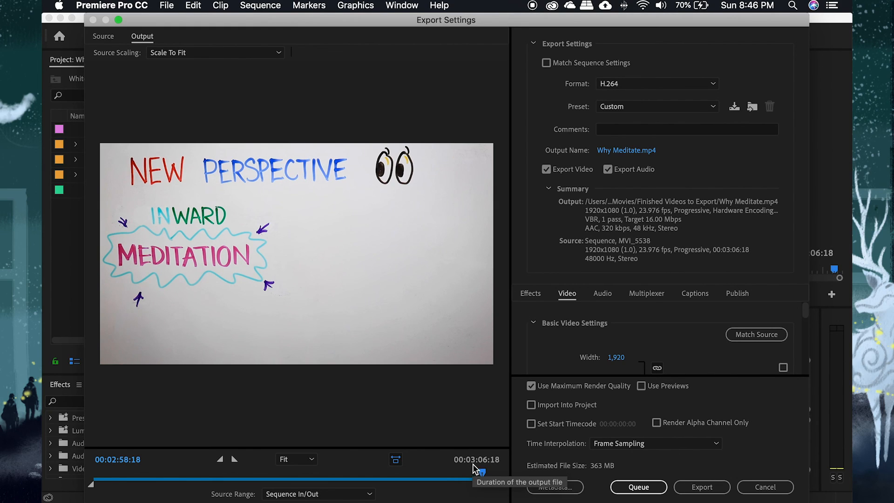
{"action": "left_click", "coordinate": [485, 474]}
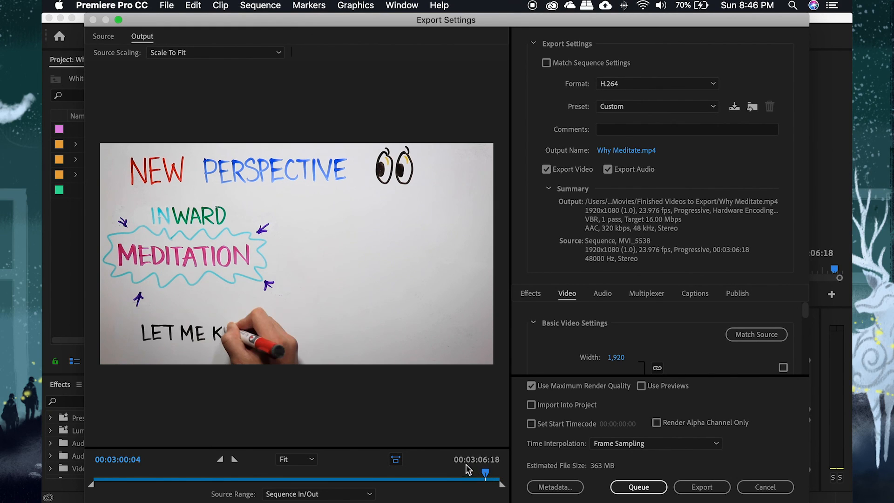
{"action": "left_click_drag", "start_coordinate": [484, 474], "coordinate": [499, 473]}
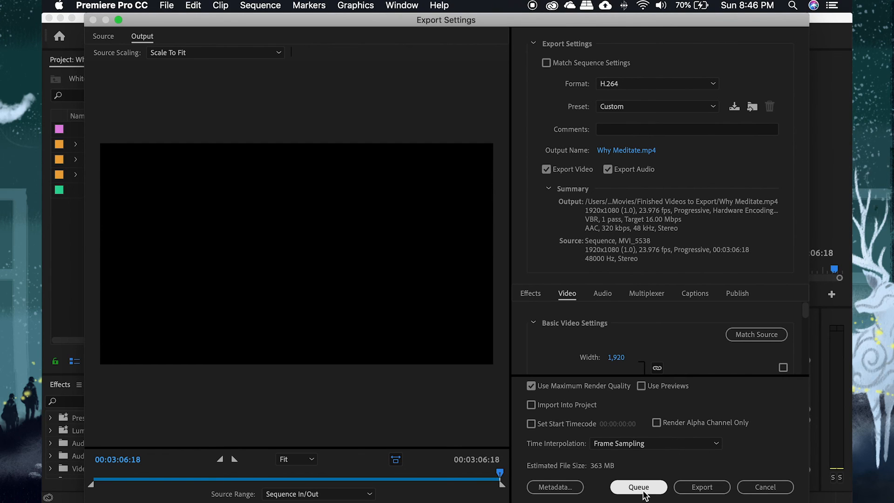
{"action": "left_click", "coordinate": [701, 489]}
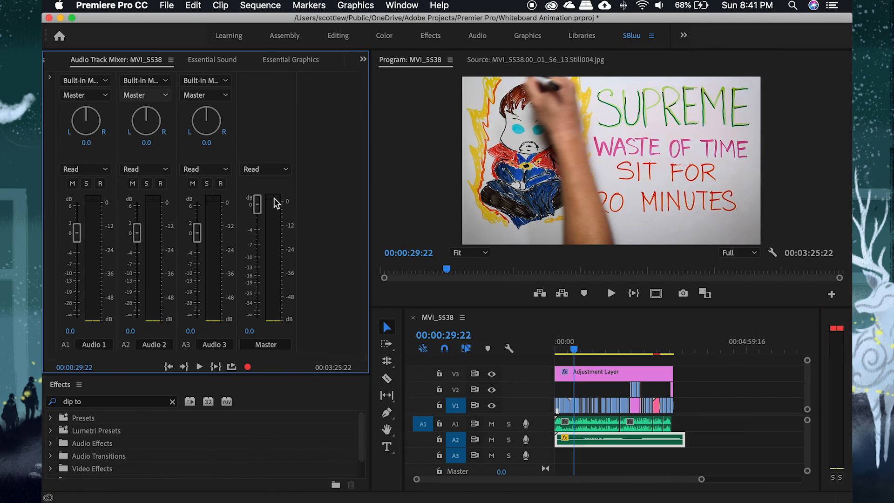
Enlarge track A2 slightly and play the sequence from 00:00:54:13 to hear the music against the voiceover.
{"action": "left_click", "coordinate": [589, 349]}
{"action": "left_click_drag", "start_coordinate": [532, 448], "coordinate": [533, 458]}
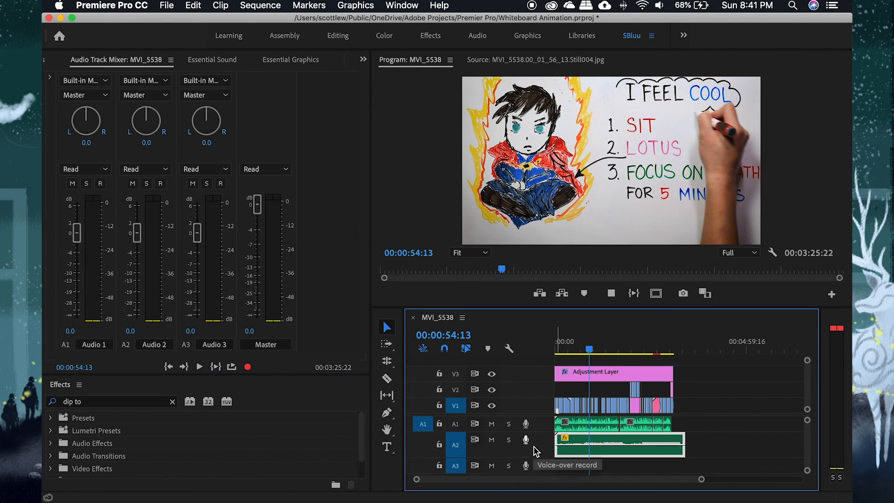
{"action": "key", "text": "space"}
{"action": "key", "text": "equal"}
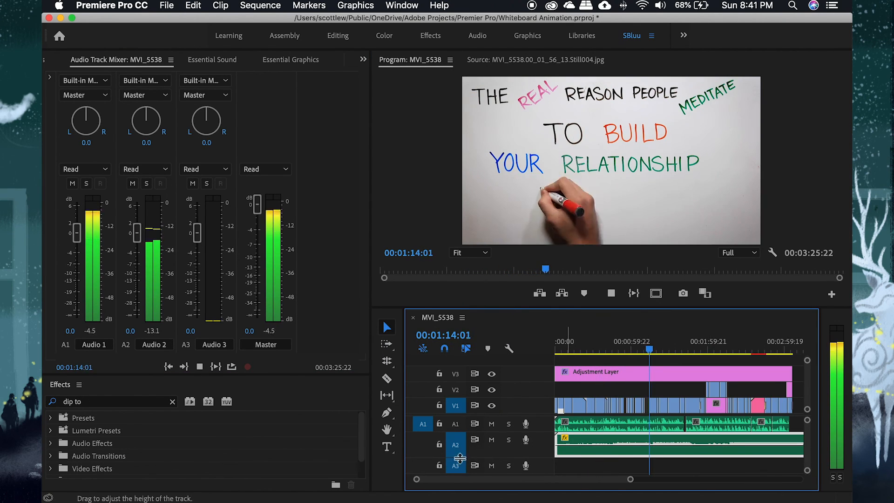
Enlarge track A2 further and add two volume keyframes to the music shortly before 00:01:21:21, lowering the second one.
{"action": "left_click_drag", "start_coordinate": [459, 457], "coordinate": [459, 474]}
{"action": "key", "text": "equal"}
{"action": "key", "text": "space"}
{"action": "left_click", "coordinate": [673, 453], "text": "super"}
{"action": "left_click", "coordinate": [683, 453], "text": "super"}
{"action": "left_click_drag", "start_coordinate": [685, 461], "coordinate": [691, 459]}
{"action": "key", "text": "space"}
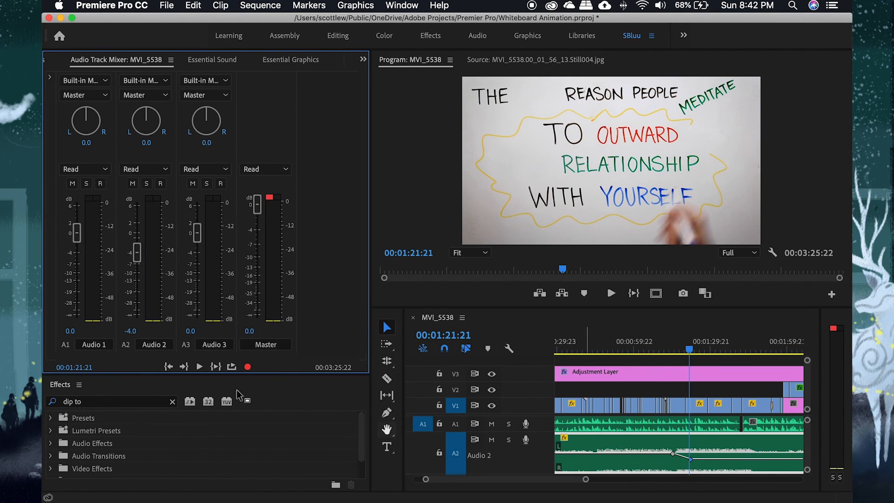
Add further volume keyframes after the music's dip to bring its volume back up.
{"action": "left_click_drag", "start_coordinate": [681, 347], "coordinate": [708, 350]}
{"action": "scroll", "coordinate": [699, 405], "scroll_direction": "right", "scroll_amount": 3}
{"action": "key", "text": "minus"}
{"action": "key", "text": "minus"}
{"action": "left_click", "coordinate": [620, 348]}
{"action": "key", "text": "equal"}
{"action": "key", "text": "equal"}
{"action": "left_click", "coordinate": [686, 459], "text": "super"}
{"action": "mouse_move", "coordinate": [700, 459]}
{"action": "left_mouse_down"}
{"action": "mouse_move", "coordinate": [734, 458]}
{"action": "mouse_move", "coordinate": [692, 462]}
{"action": "left_mouse_up"}
Set the Audio 2 track volume to -2 dB and play the sequence.
{"action": "left_click", "coordinate": [130, 331]}
{"action": "type", "text": "-2"}
{"action": "key", "text": "Return"}
{"action": "key", "text": "space"}
Add volume keyframes that lower the music again before the "Link Below!" section and play from there.
{"action": "left_click", "coordinate": [766, 455], "text": "super"}
{"action": "key", "text": "minus"}
{"action": "left_click", "coordinate": [724, 348]}
{"action": "key", "text": "space"}
{"action": "key", "text": "equal"}
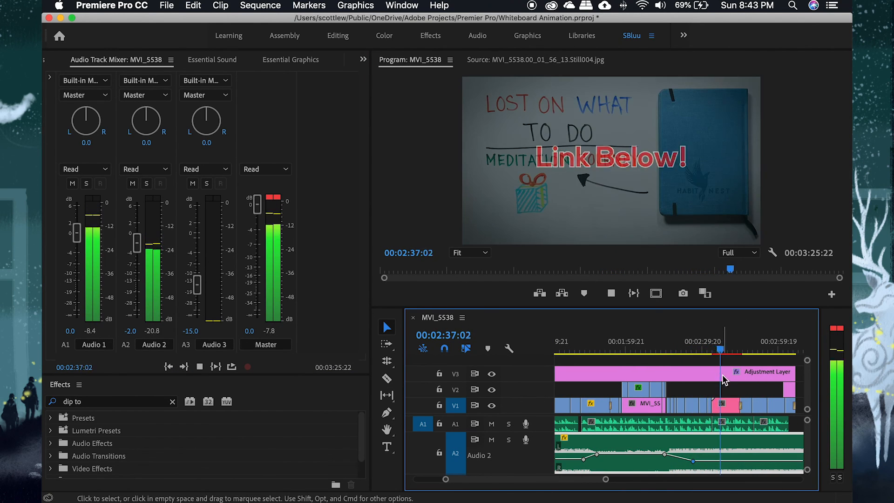
Trim the end of the music on track A2 to the end of the video clips and check the fade-out.
{"action": "left_click", "coordinate": [742, 349]}
{"action": "key", "text": "space"}
{"action": "key", "text": "minus"}
{"action": "left_click_drag", "start_coordinate": [760, 447], "coordinate": [737, 447]}
{"action": "key", "text": "equal"}
{"action": "key", "text": "equal"}
{"action": "key", "text": "equal"}
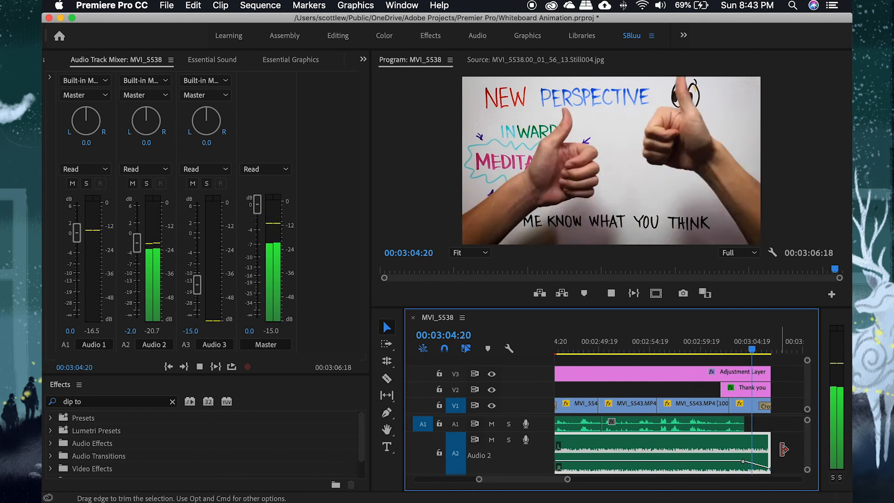
Fit the whole sequence in the timeline and save the project.
{"action": "key", "text": "Home"}
{"action": "key", "text": "backslash"}
{"action": "key", "text": "super+s"}
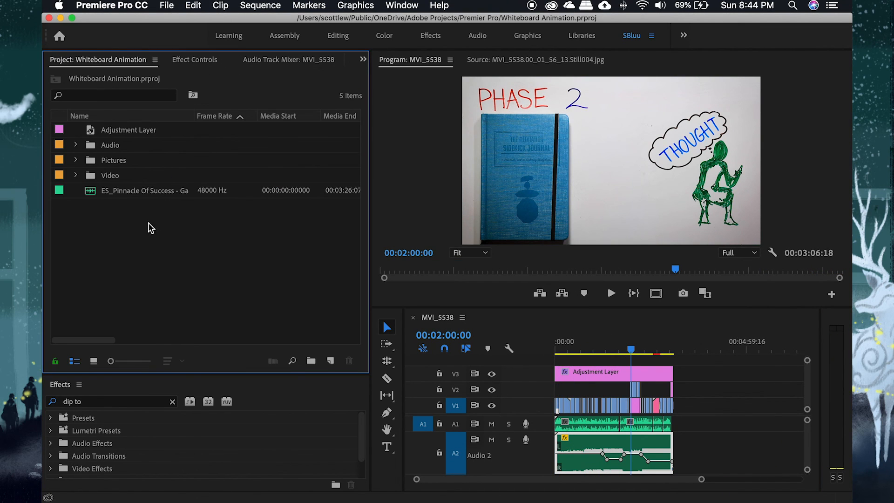
Clear the effects search and move the playhead to 00:02:27:19.
{"action": "left_click", "coordinate": [172, 402]}
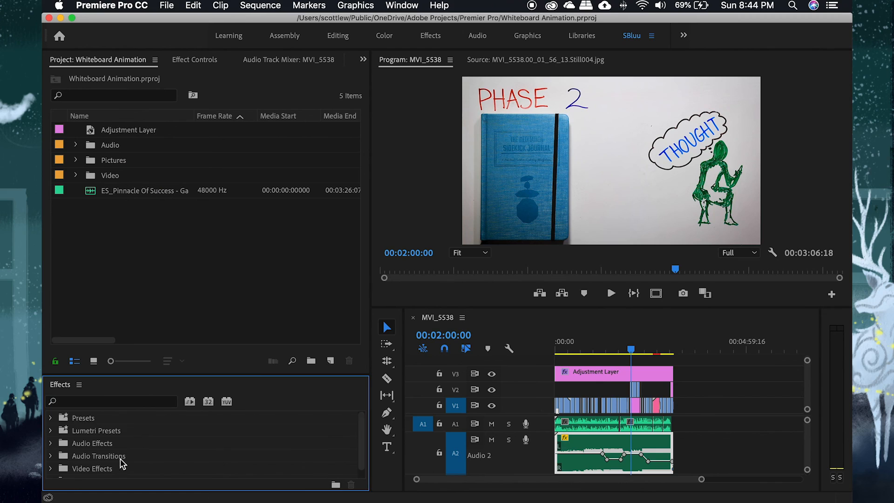
{"action": "left_click", "coordinate": [649, 350]}
{"action": "key", "text": "equal"}
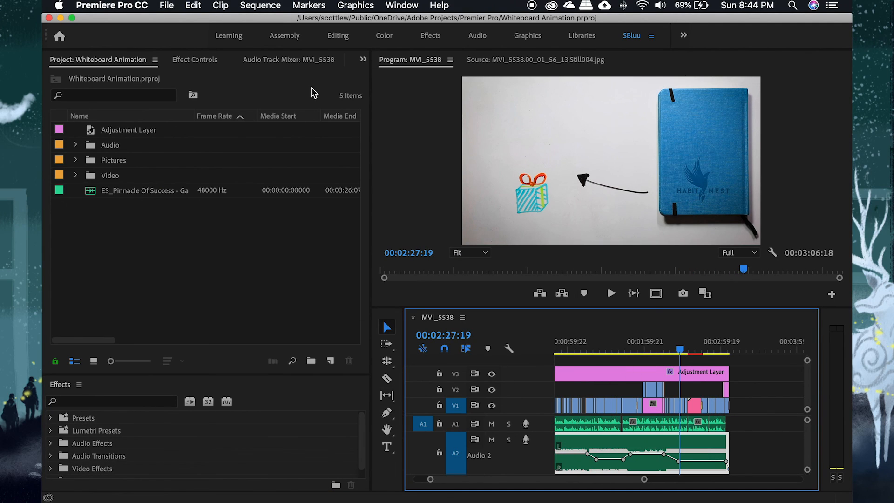